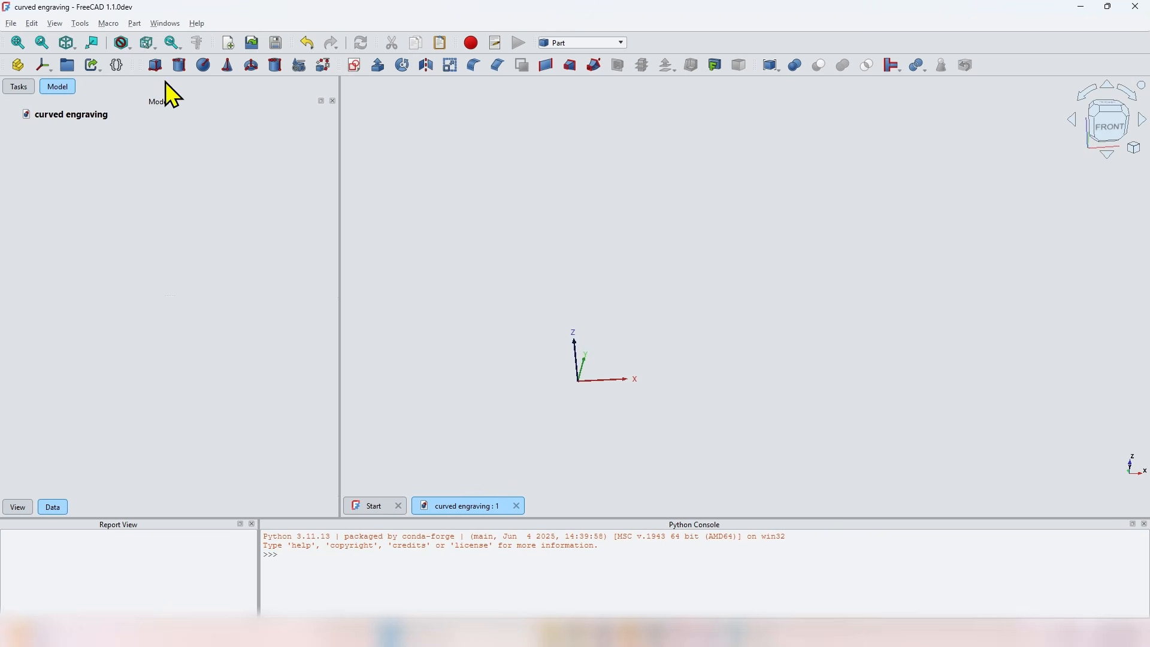
- Create a Part cube and set its length to 150 mm, width to 70 mm and height to 40 mm
left_click(155, 66)
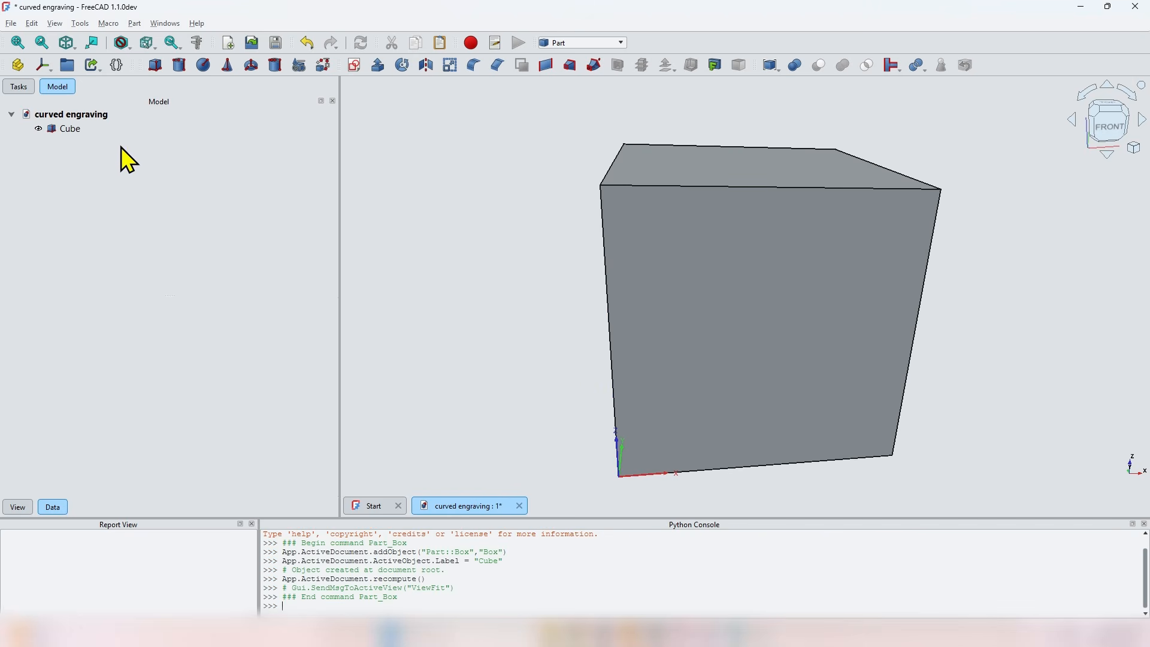
left_click(75, 131)
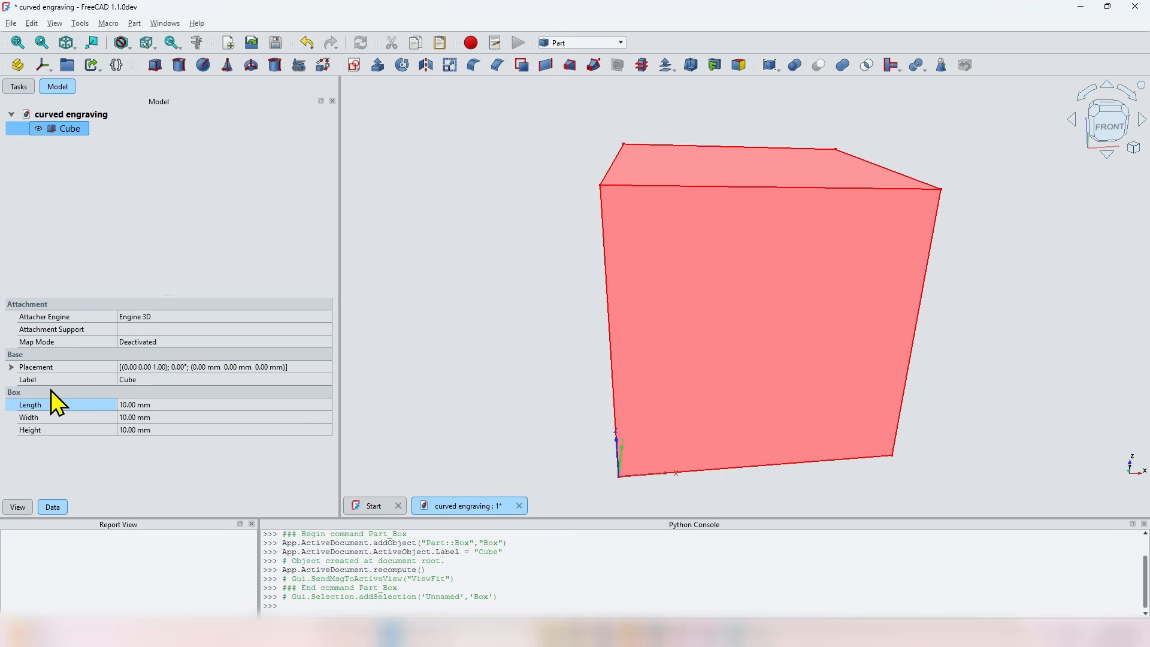
left_click(212, 405)
type("150")
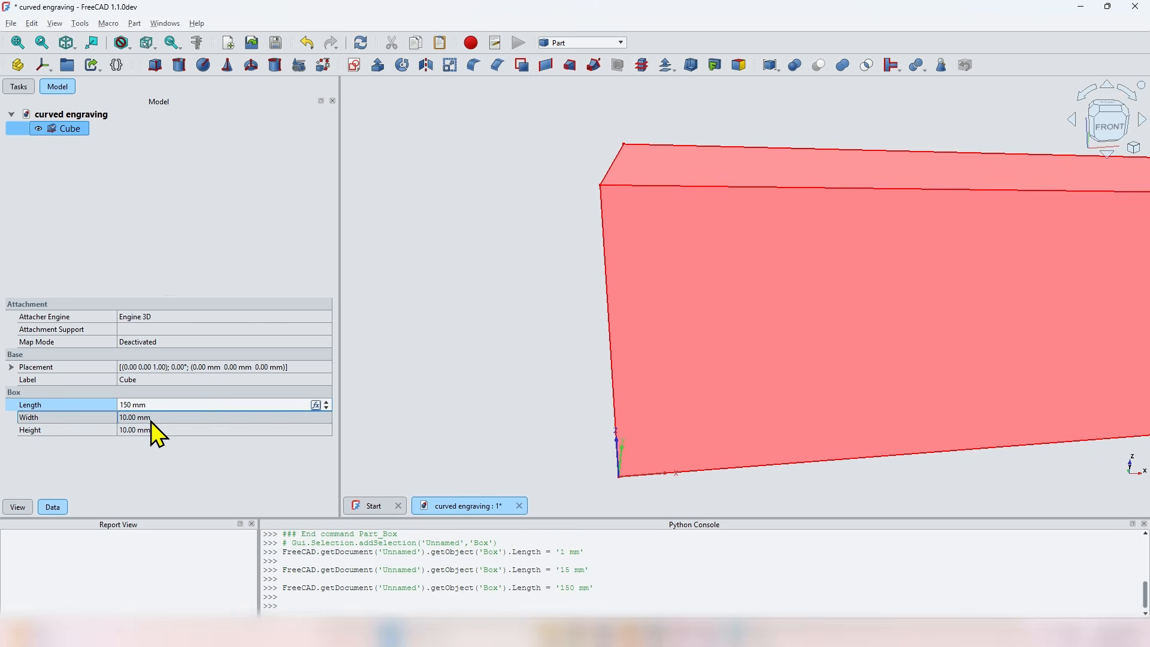
left_click(151, 419)
type("70")
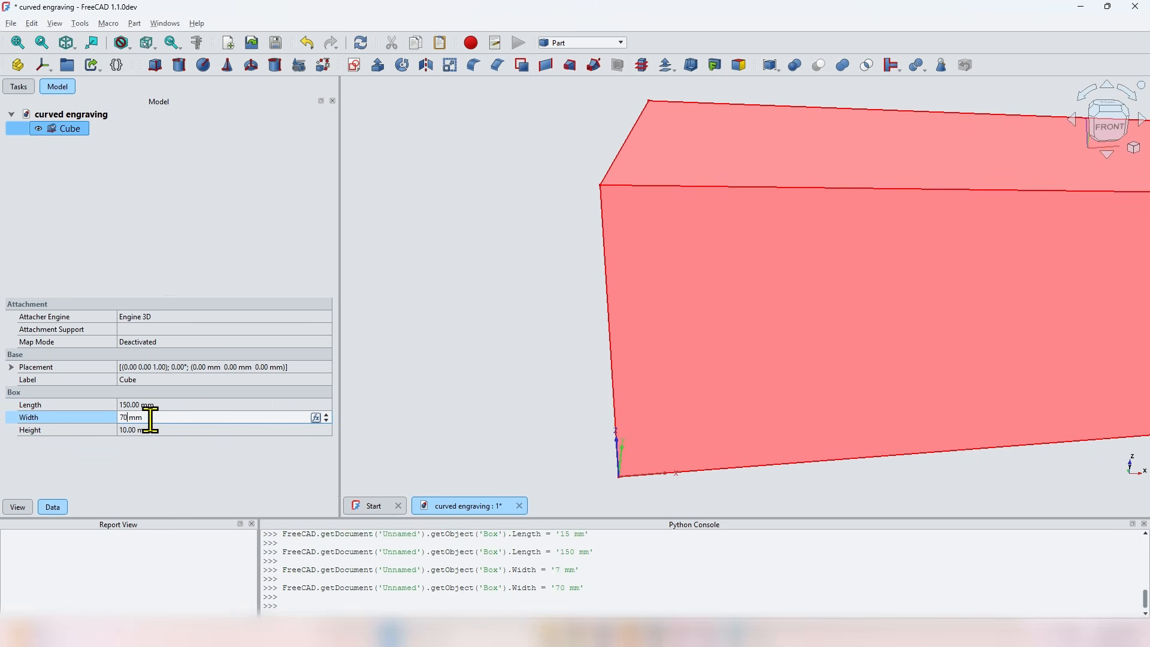
left_click(147, 430)
type("40")
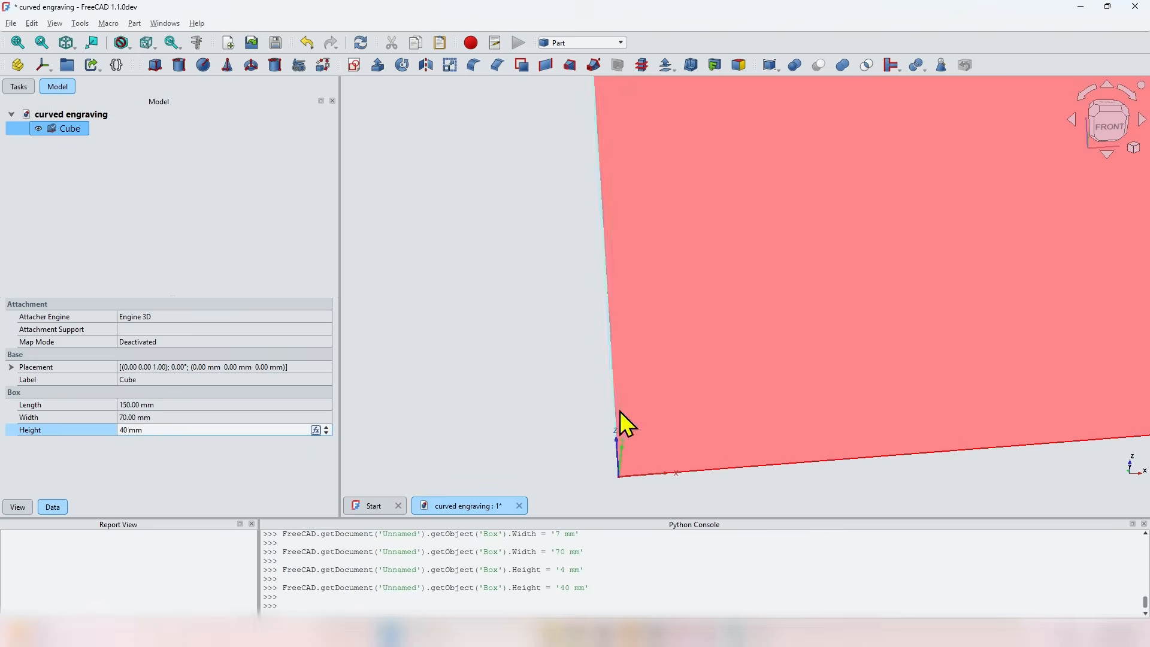
left_click(530, 368)
scroll(531, 354, "down", 3)
scroll(530, 355, "down", 3)
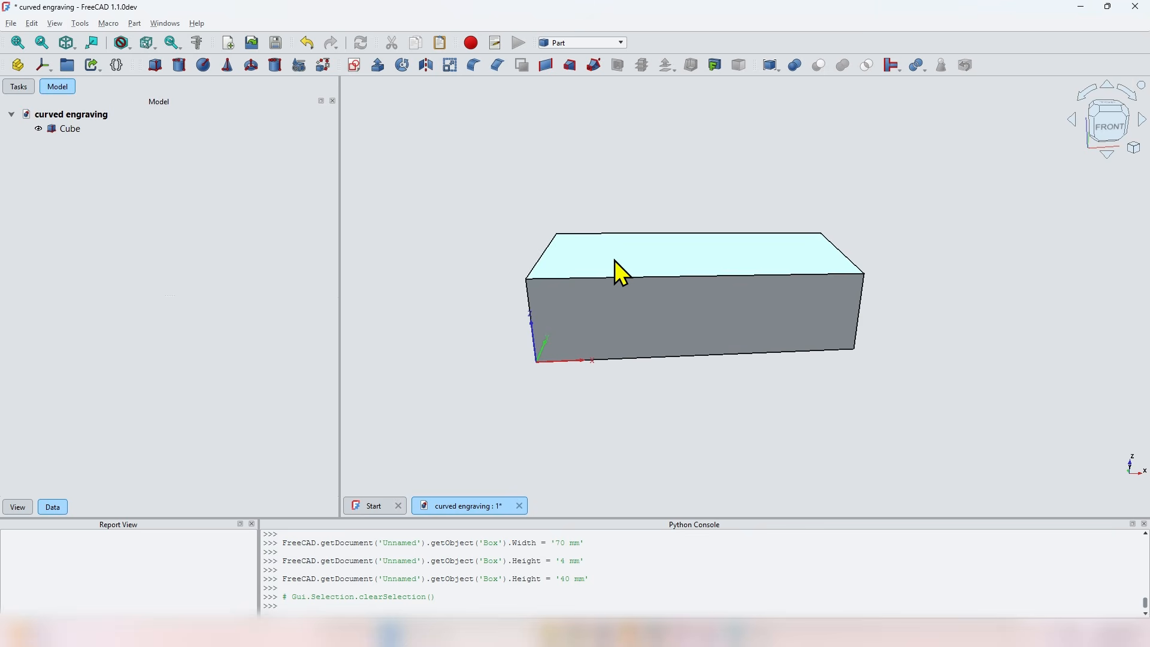
scroll(615, 261, "up", 1)
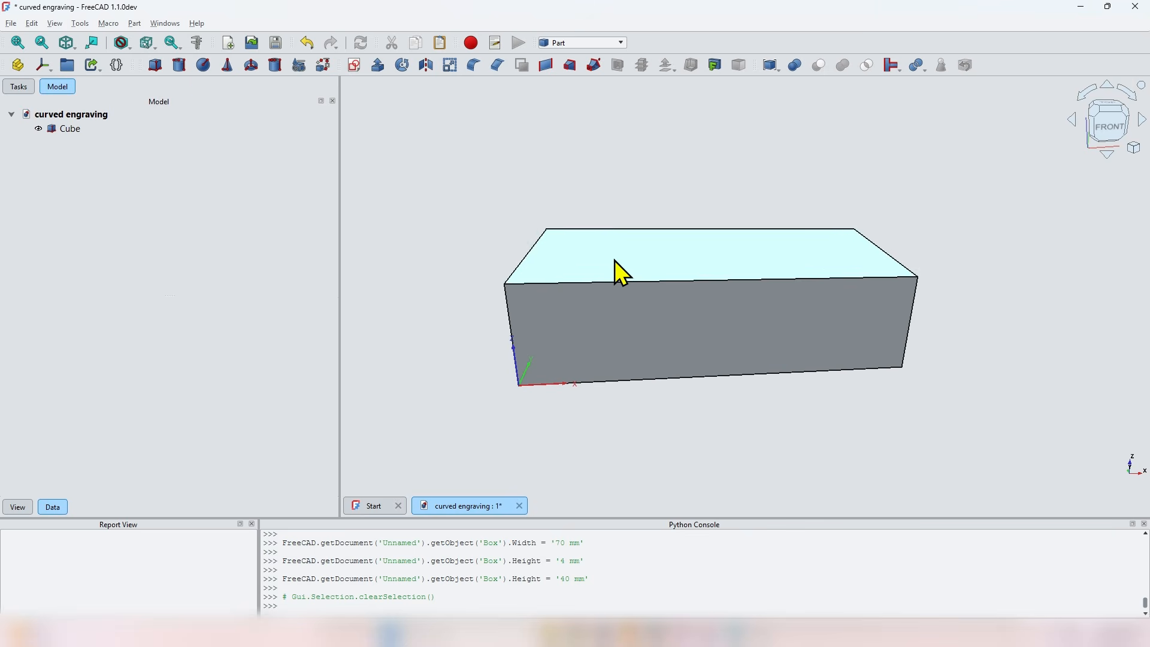
- Add a Part sphere and set its radius to 450 mm
left_click(198, 69)
left_click(66, 144)
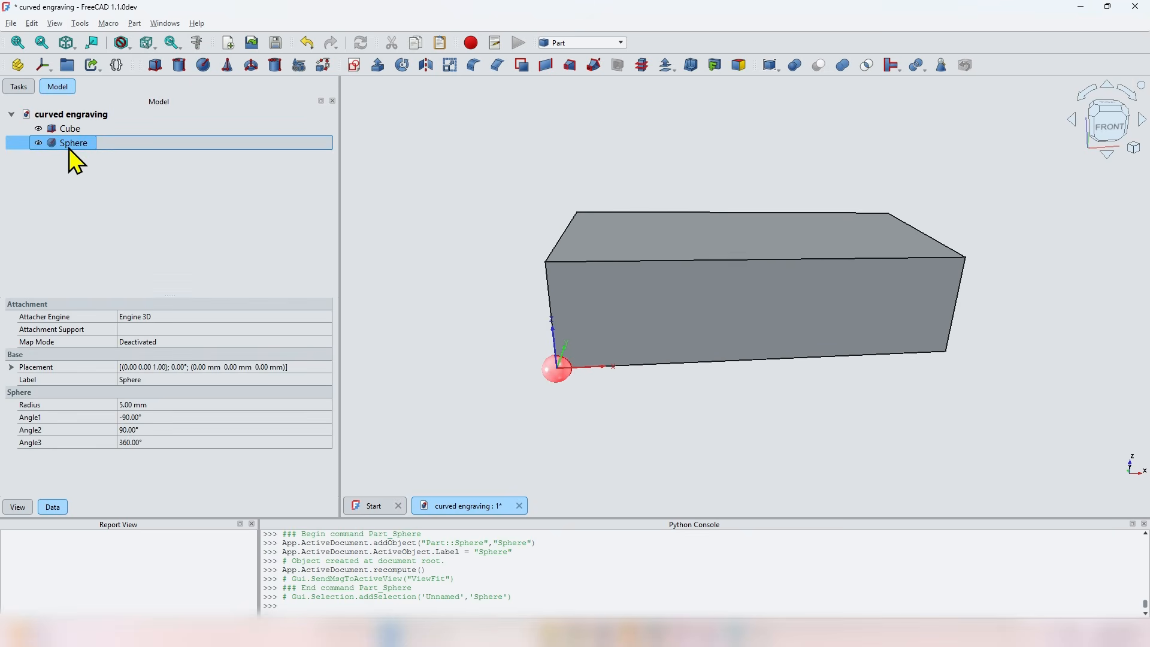
left_click(125, 407)
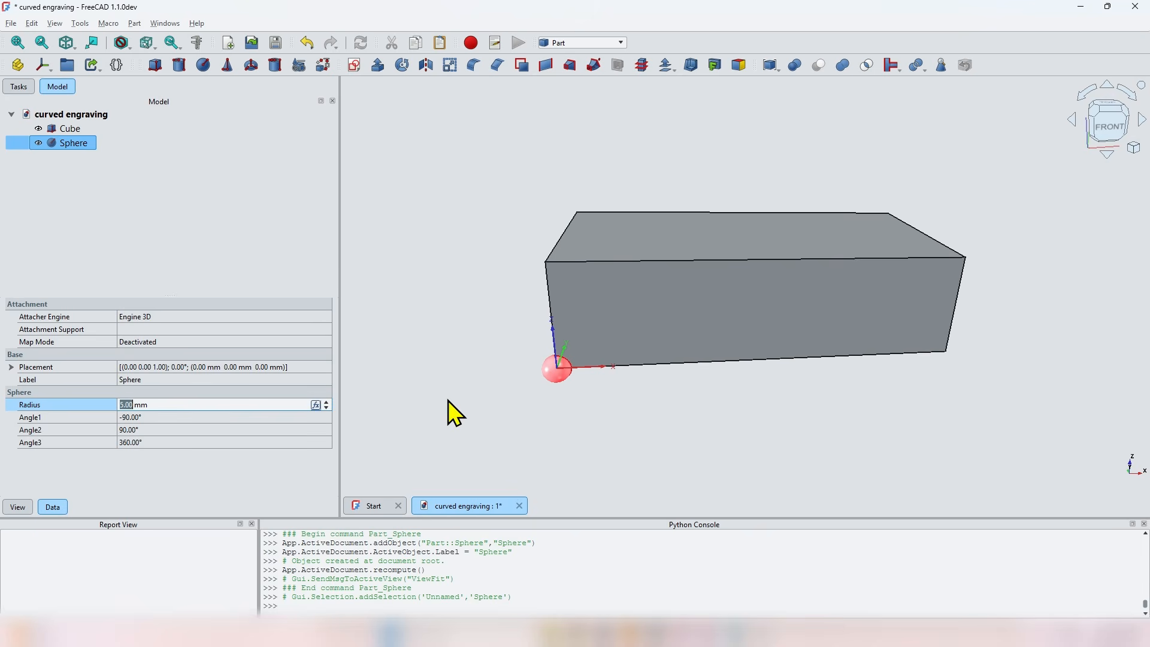
key("Left")
key("BackSpace")
key("BackSpace")
key("BackSpace")
type("45")
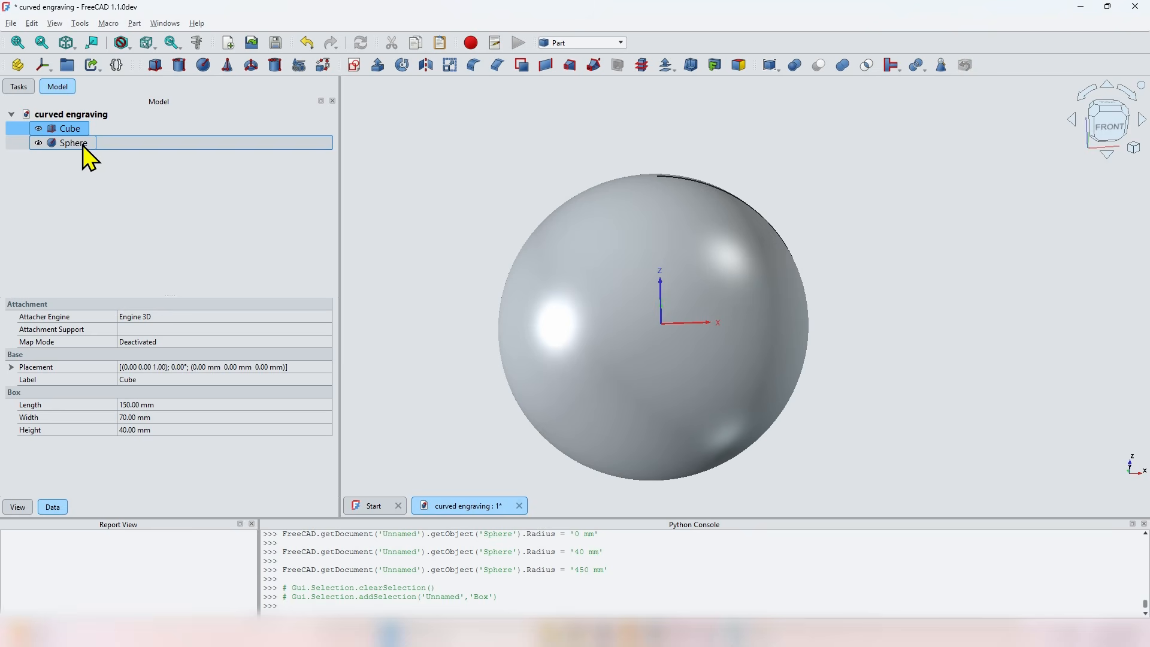
- Drive the sphere's z placement position with the expression -Radius
left_click(83, 144)
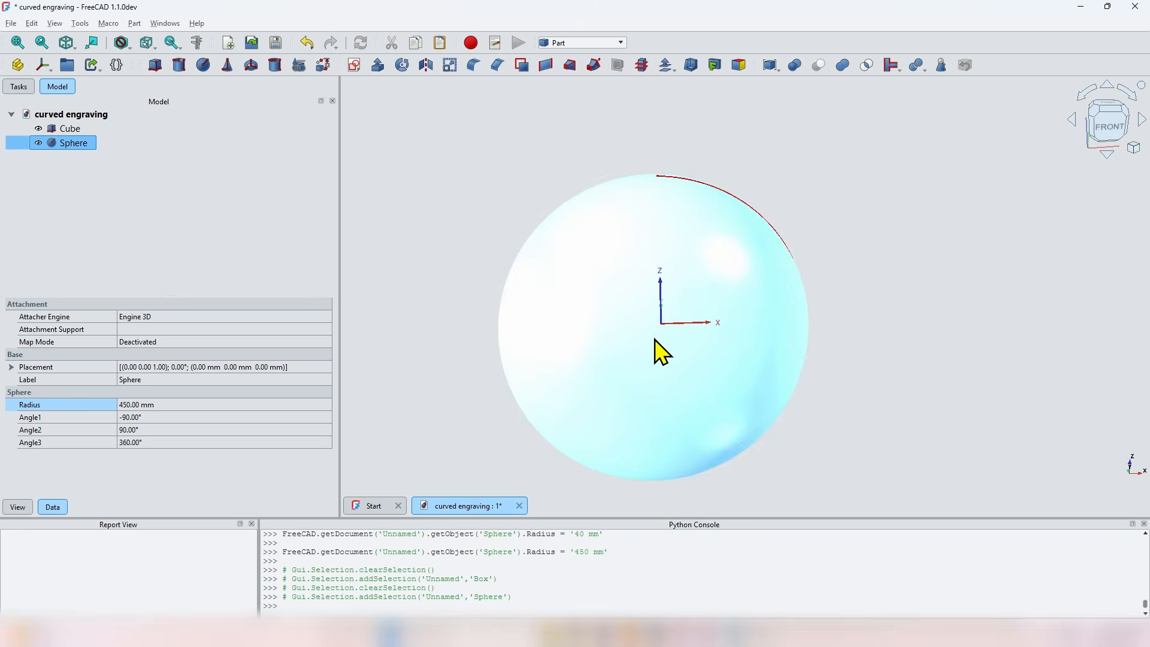
left_click(11, 367)
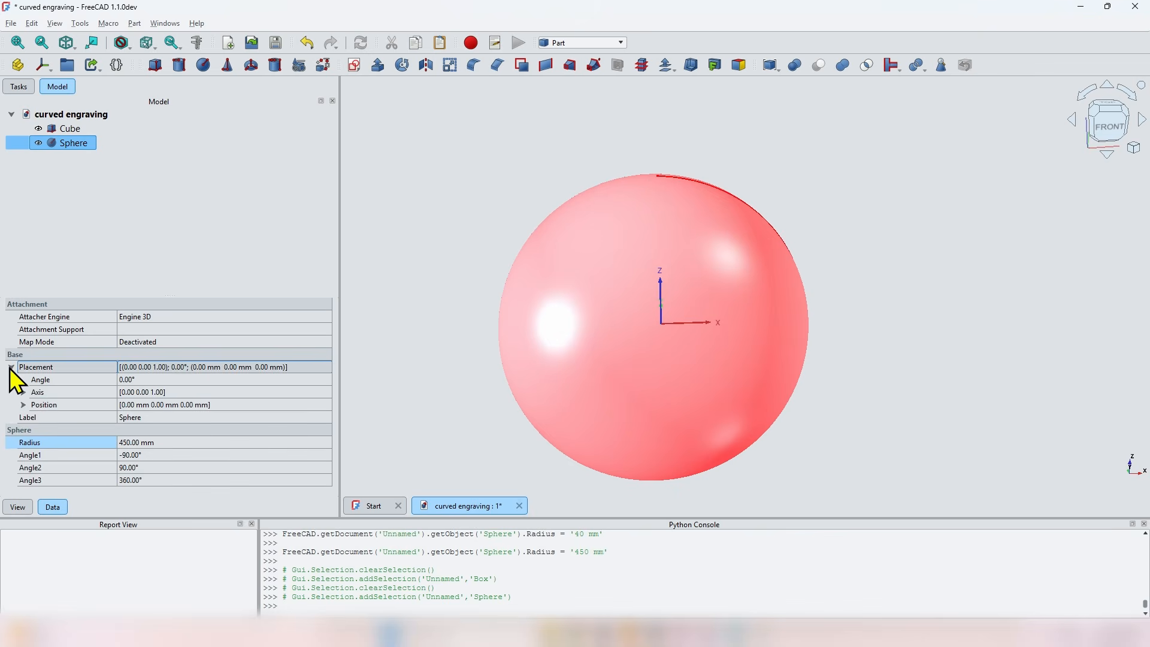
left_click(23, 405)
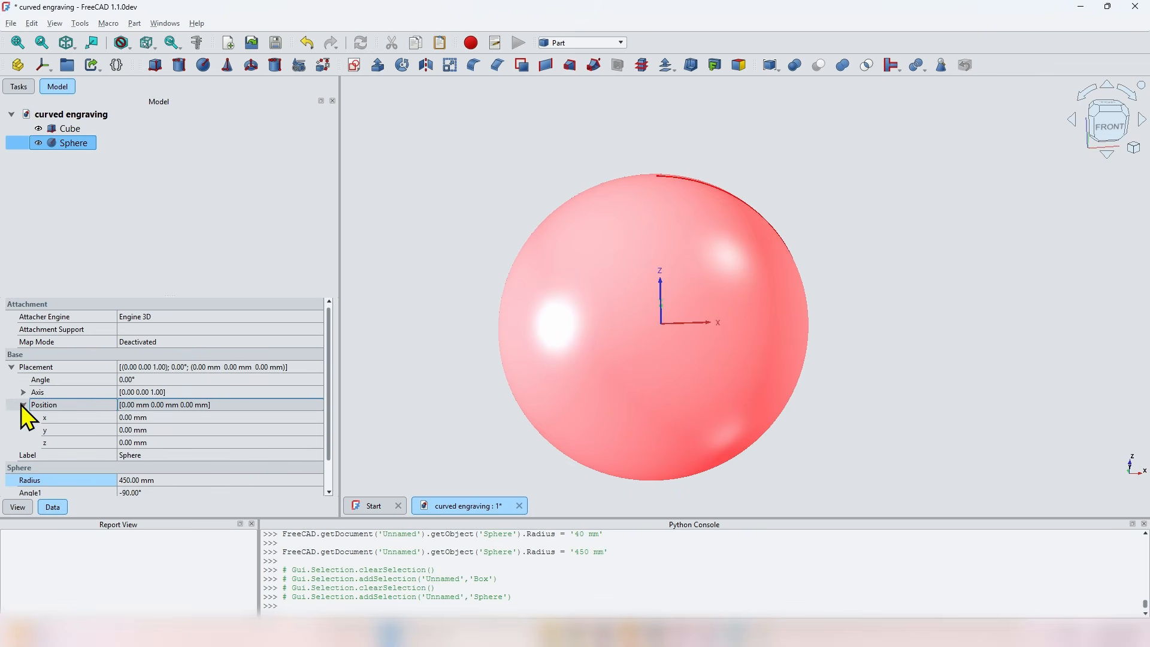
left_click(129, 443)
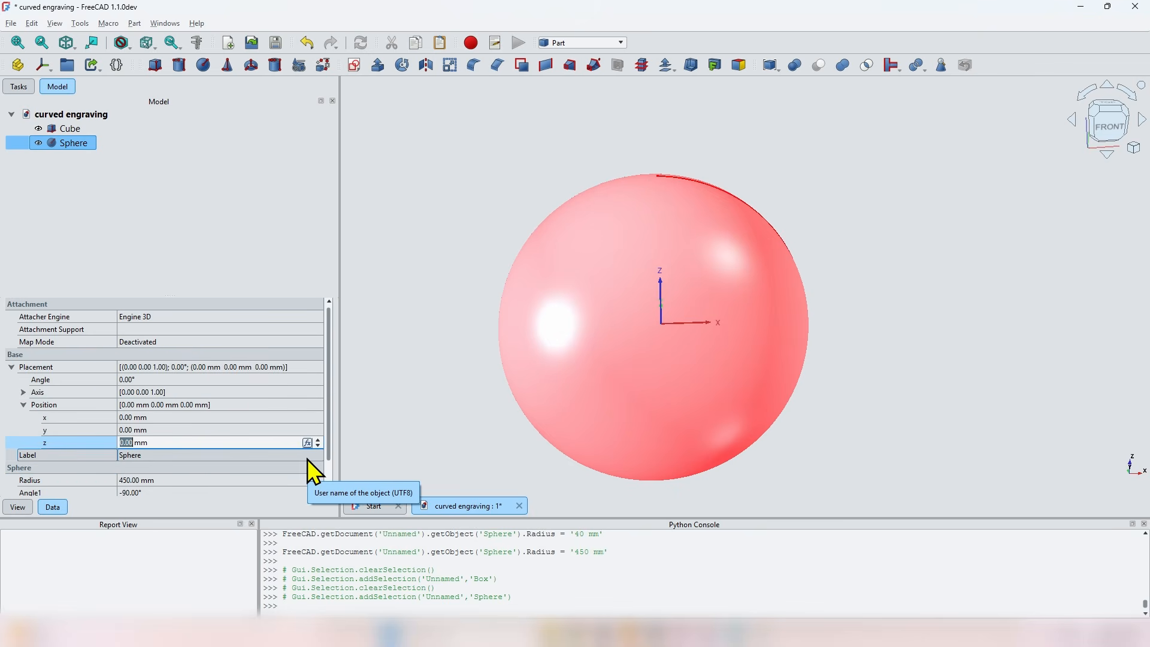
type("=")
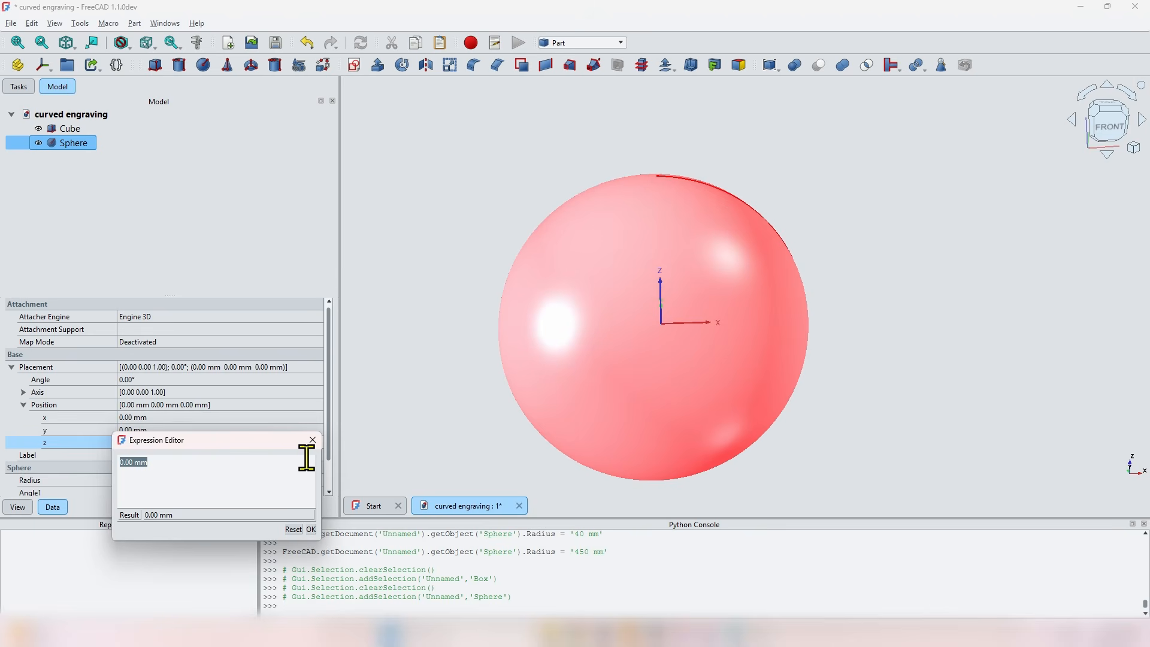
type("-Radi")
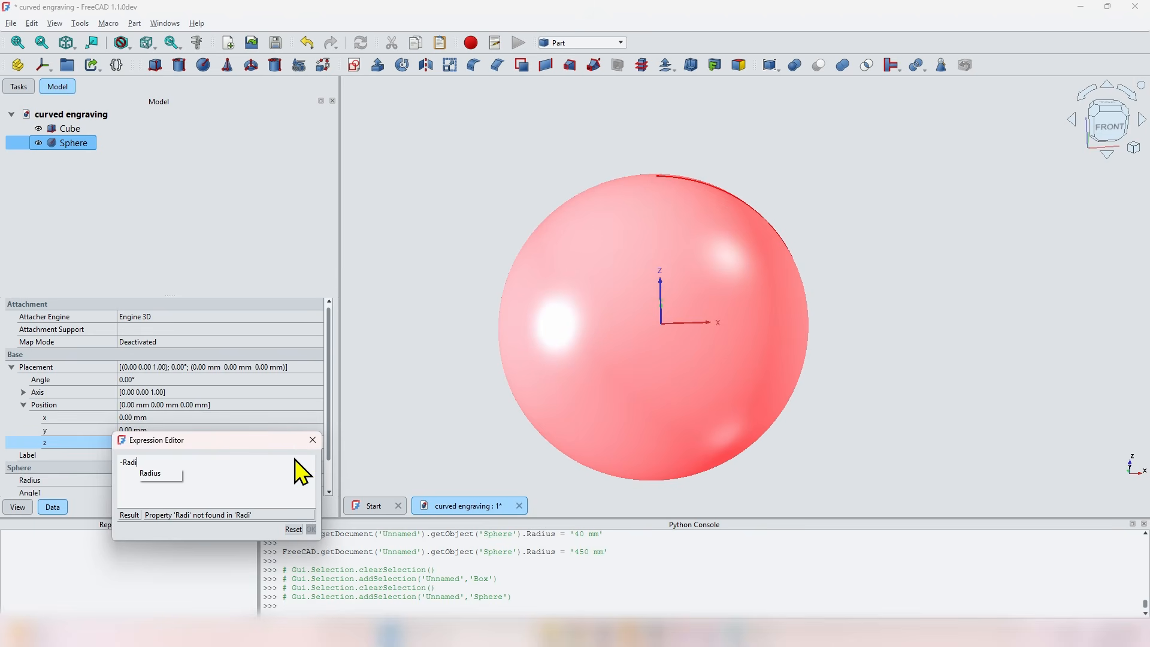
left_click(151, 475)
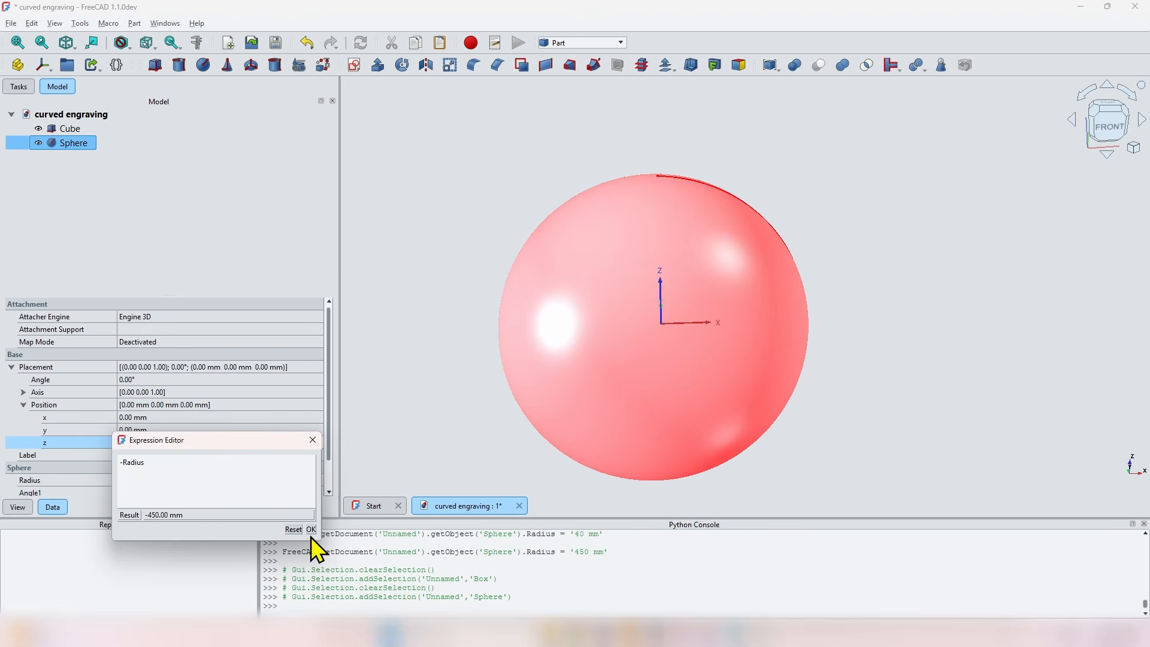
left_click(311, 531)
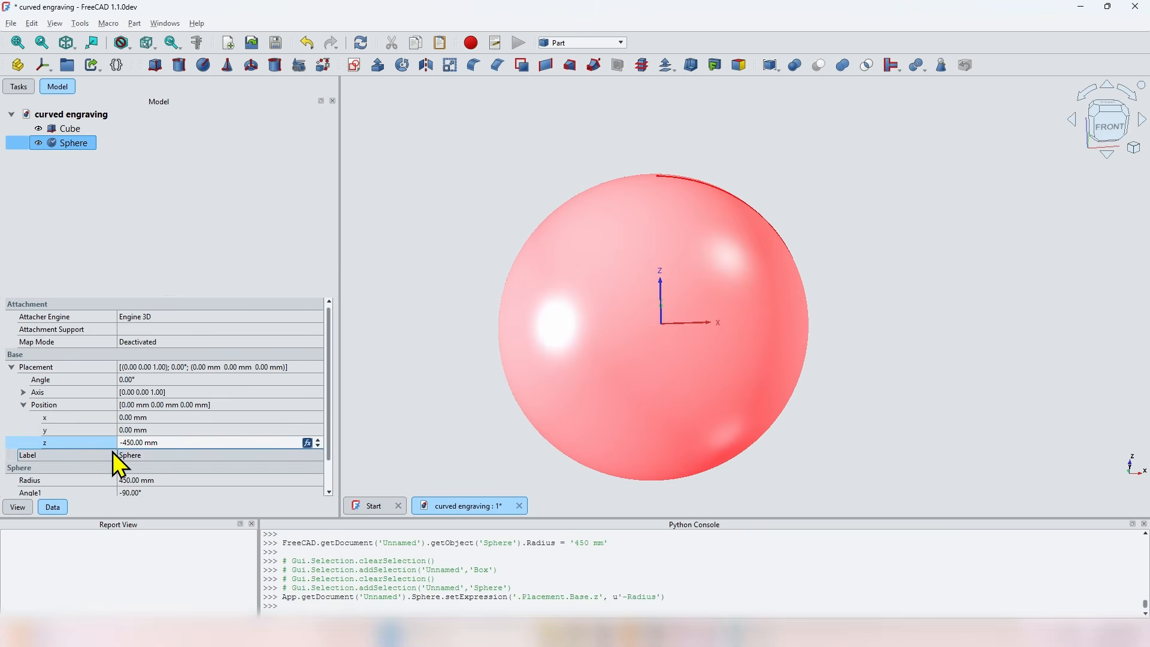
left_click(157, 435)
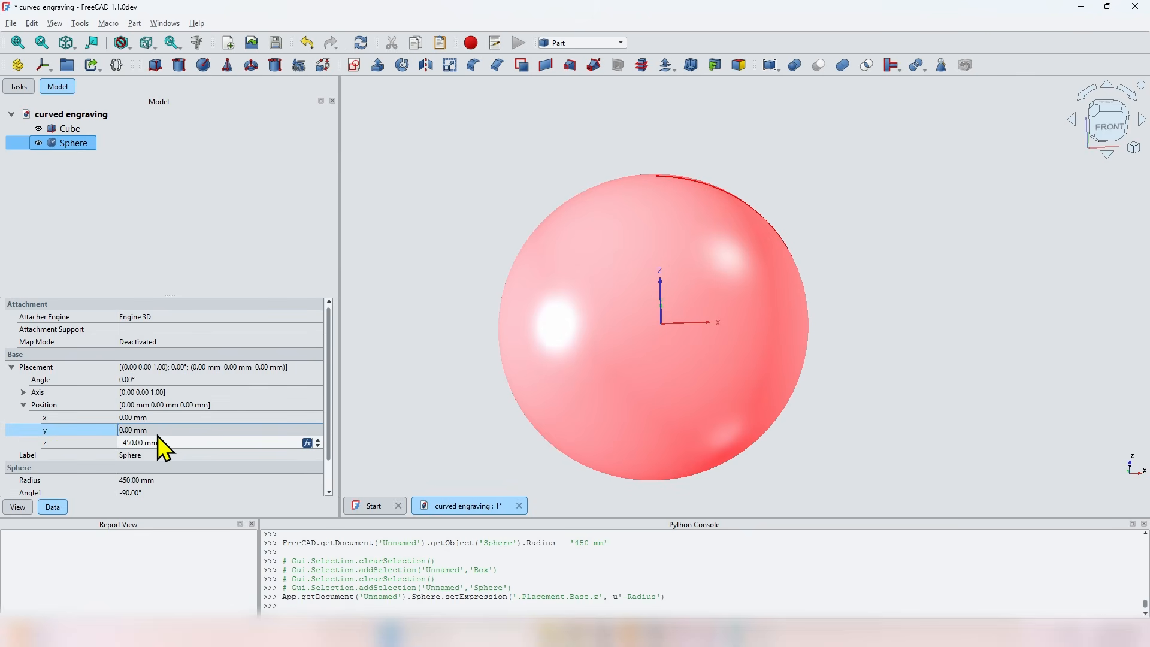
left_click(131, 197)
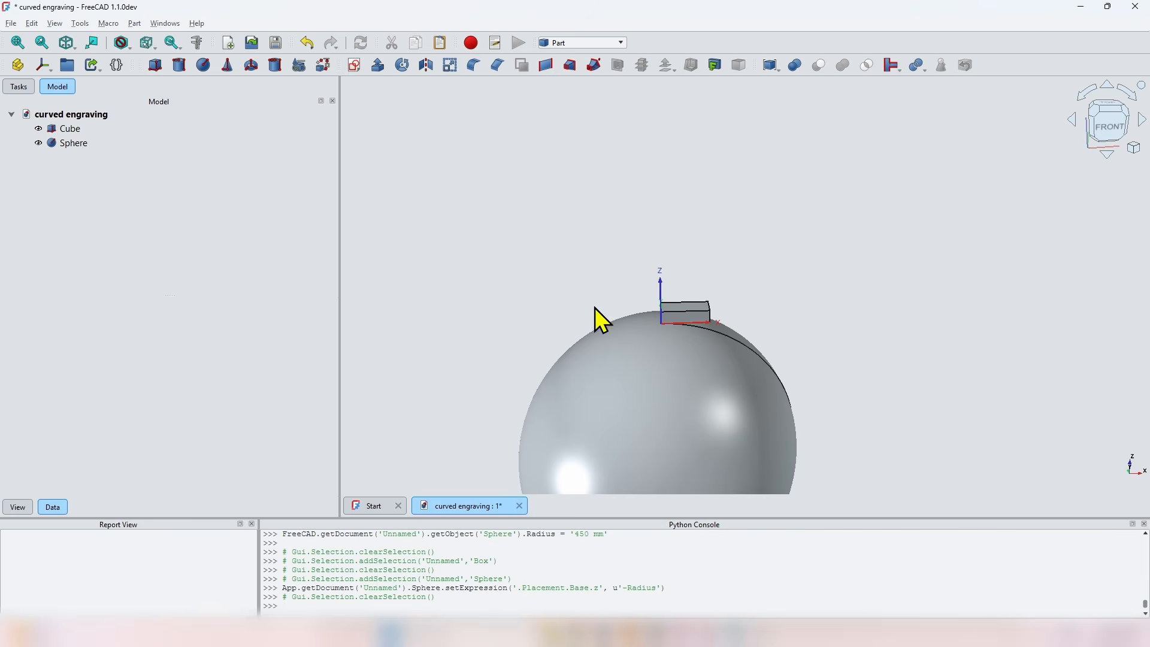
- Drive the cube's x placement position with the expression -Length / 2
scroll(673, 334, "up", 6)
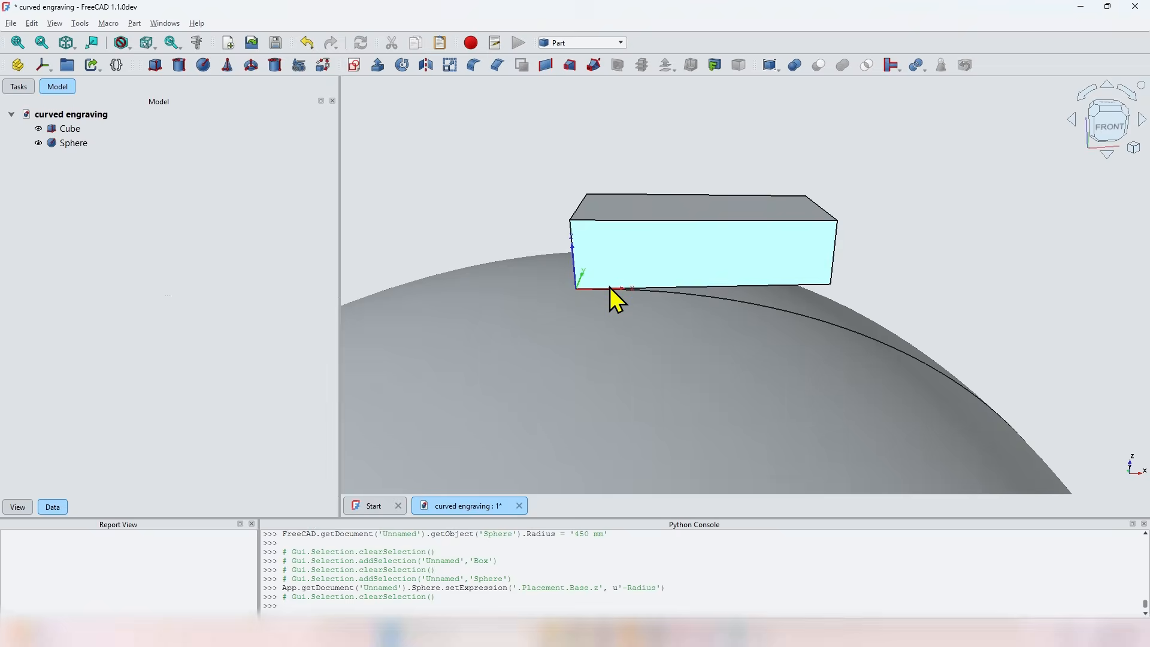
scroll(575, 289, "up", 2)
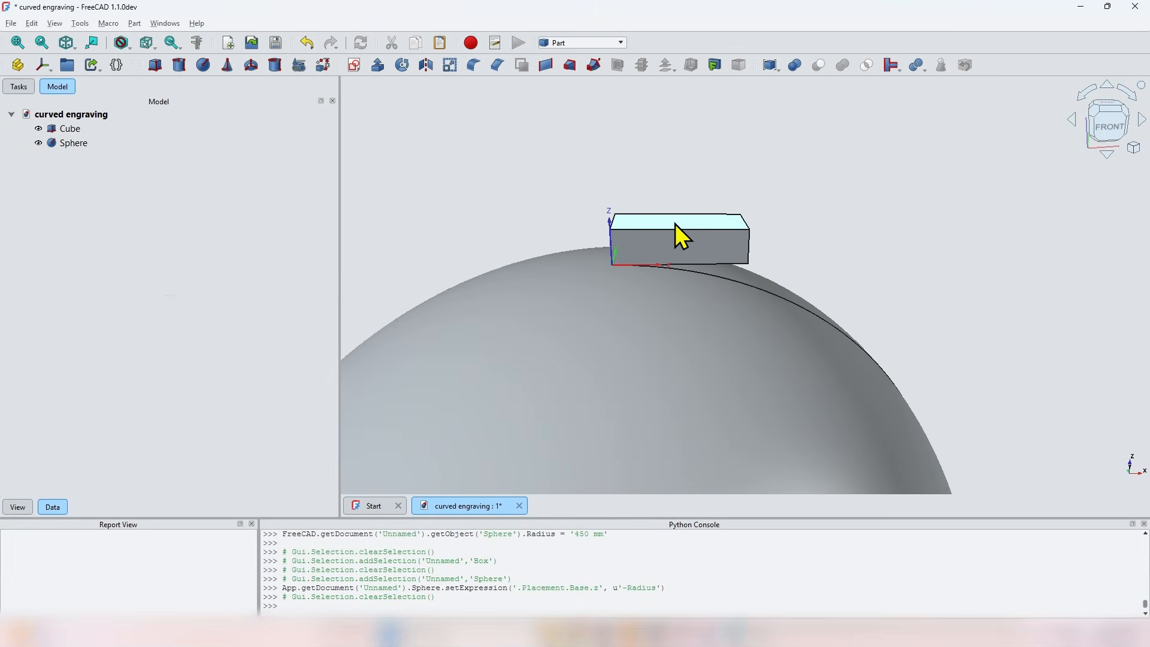
left_click(675, 224)
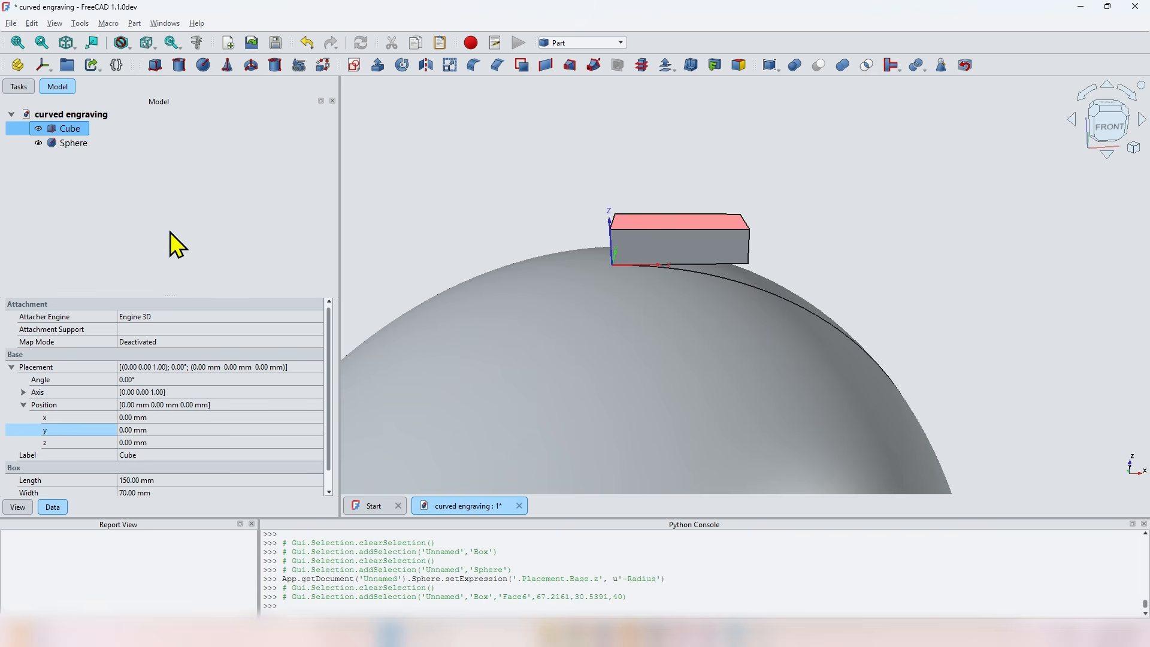
left_click(676, 226)
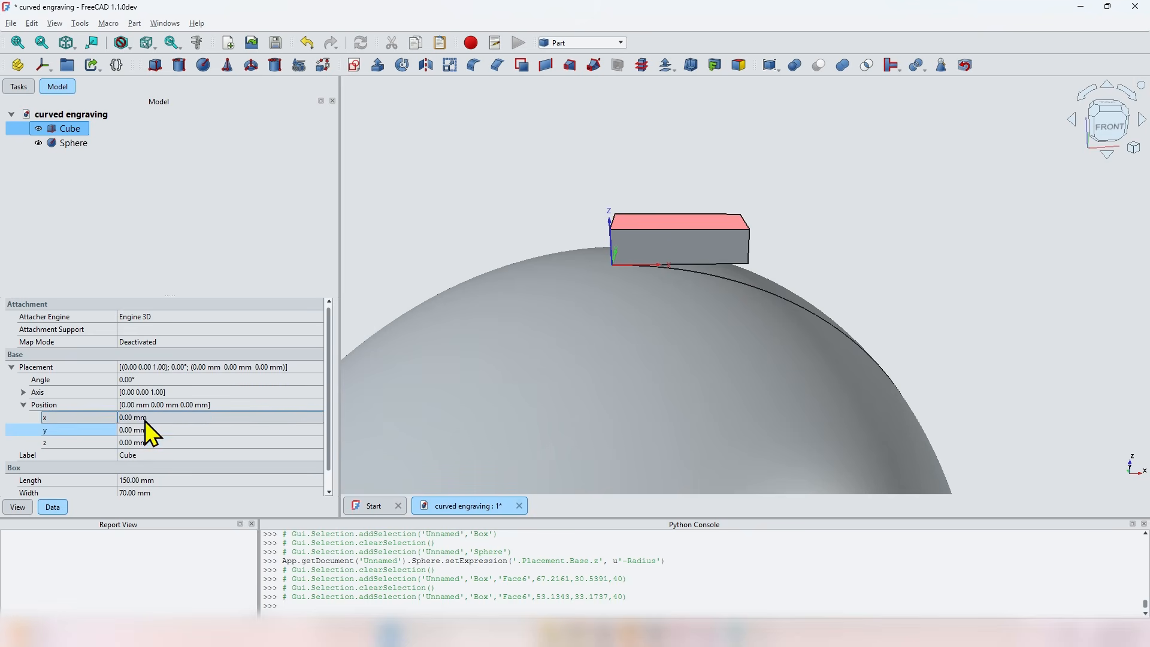
left_click(238, 417)
key("equal")
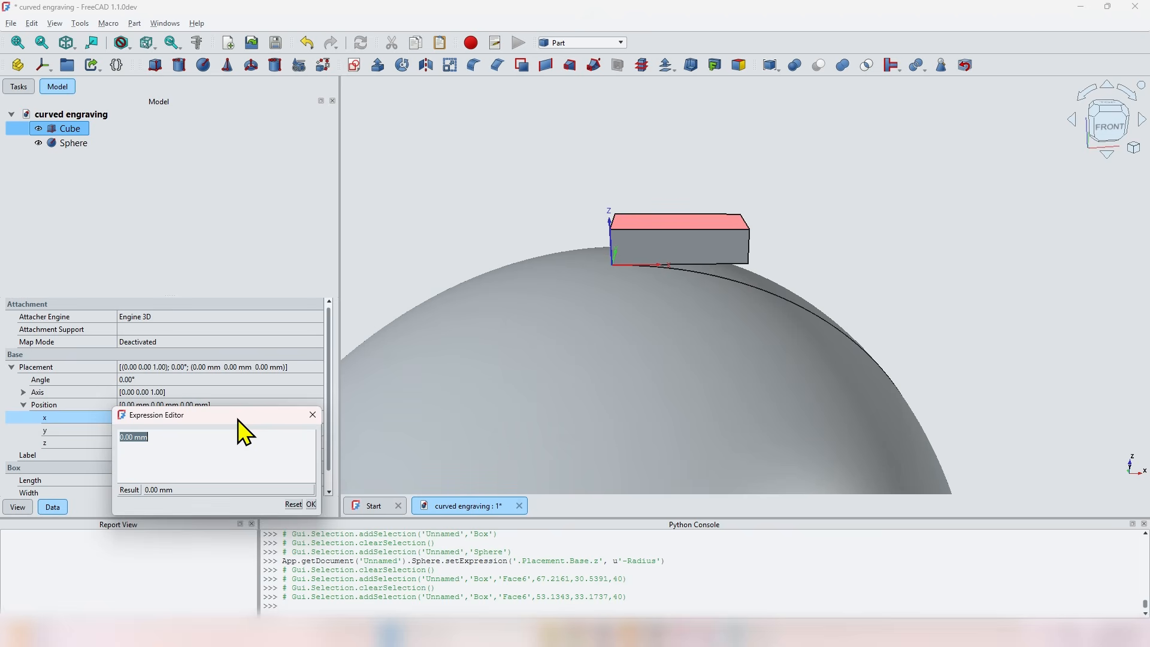
type("-Len")
key("Return")
type("/ 2")
key("Return")
- Drive the cube's y placement position with the expression -Width / 2
left_click(210, 431)
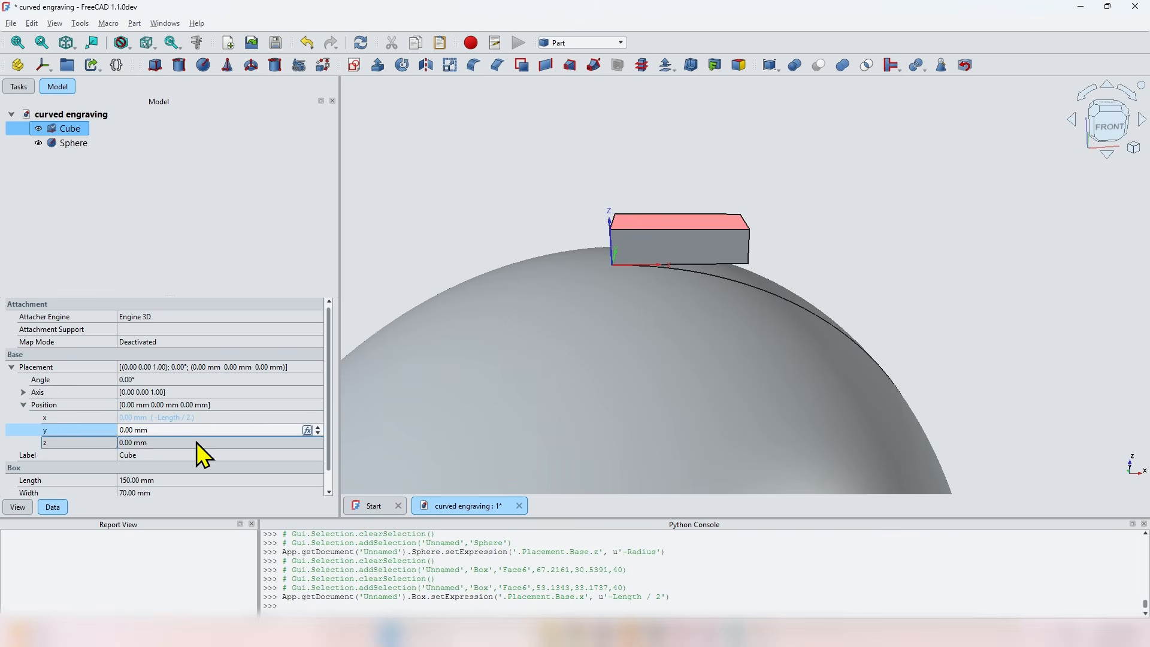
left_click(307, 431)
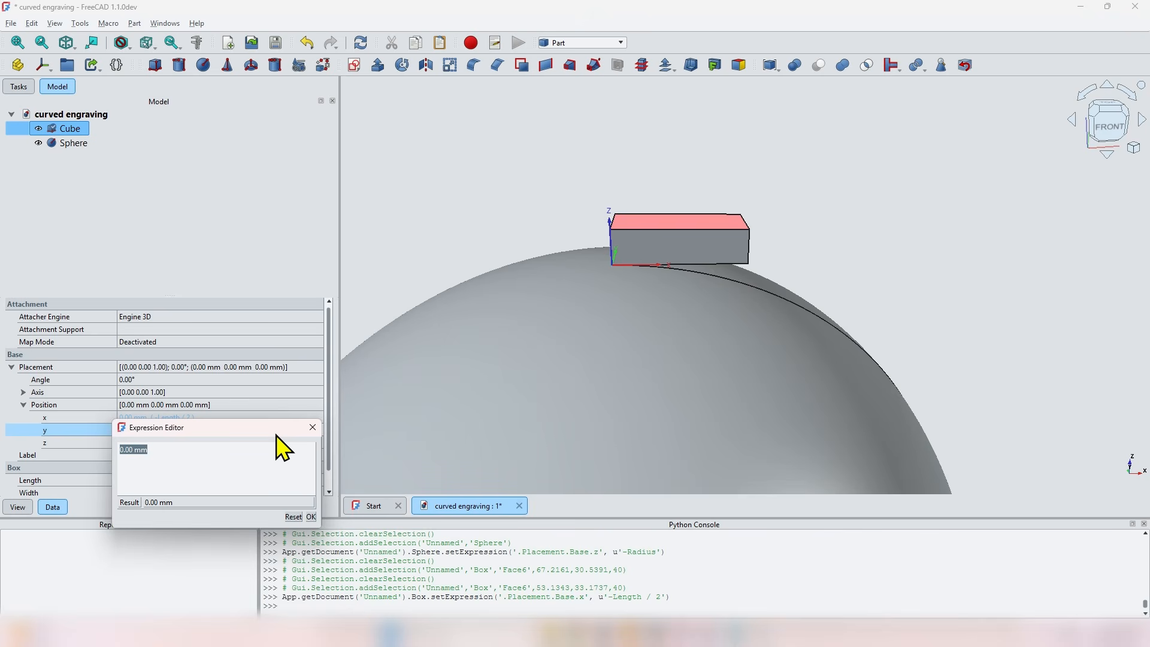
type("-Wi")
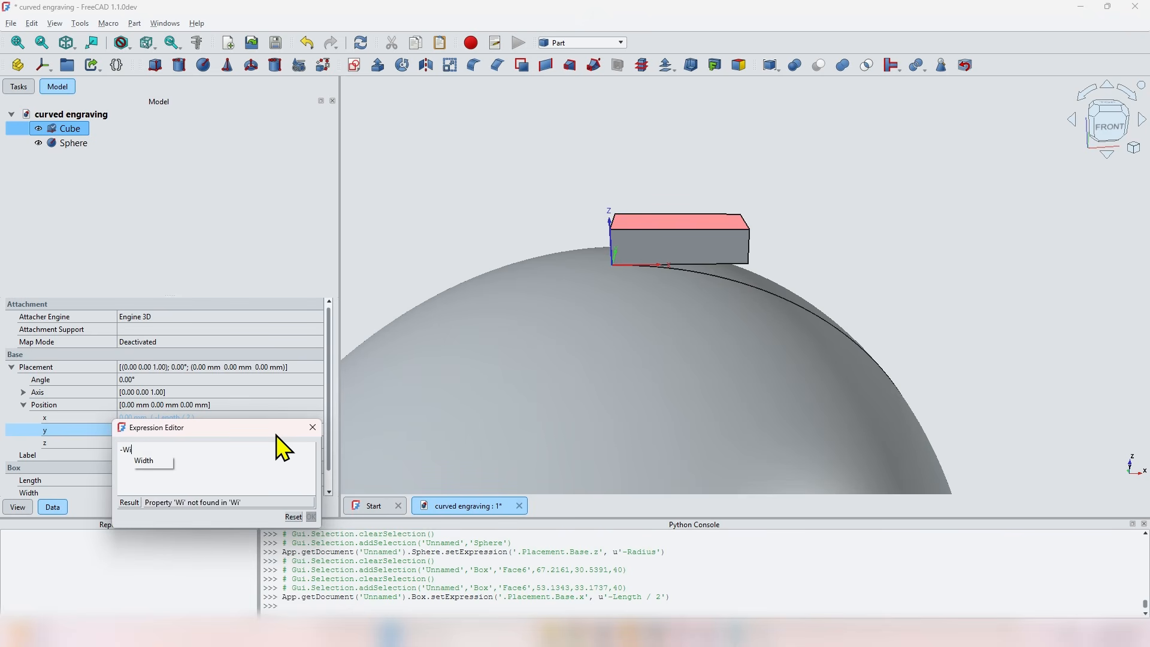
type("dth/2")
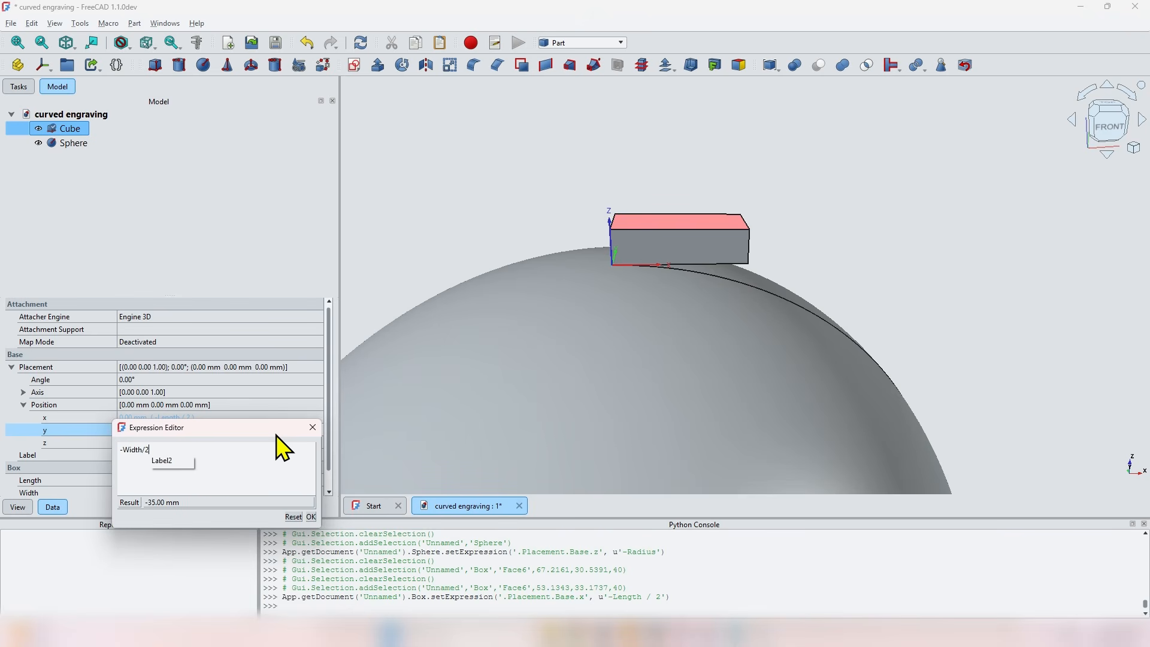
key("Return")
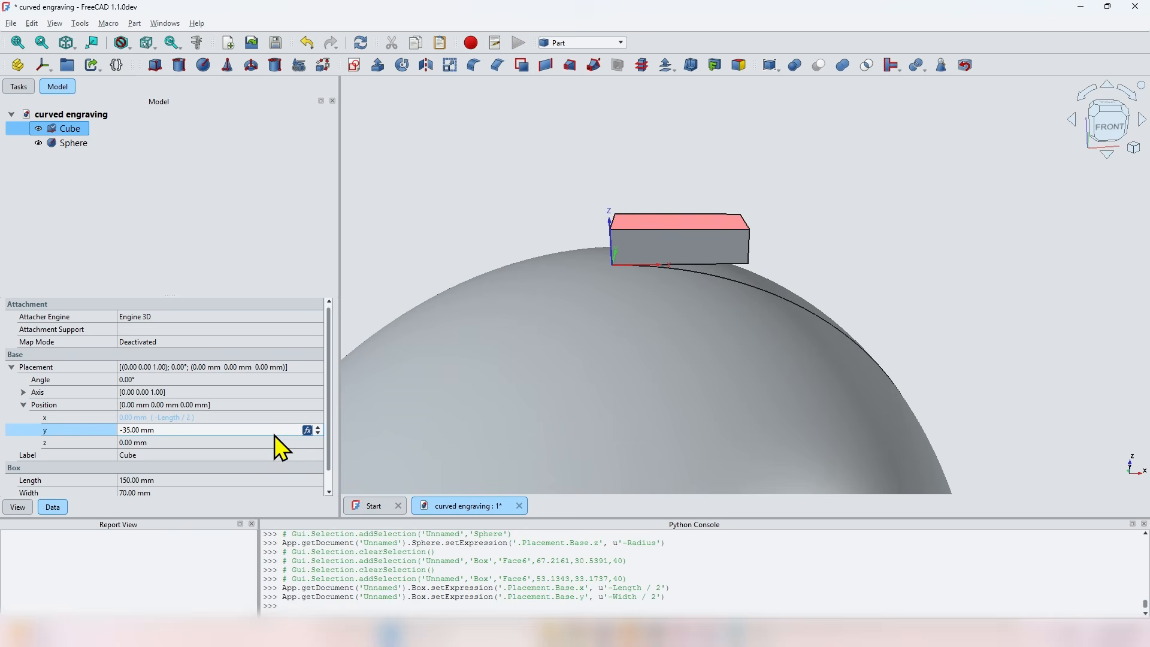
- Drive the cube's z placement position with the expression -Height and apply the placement
left_click(182, 442)
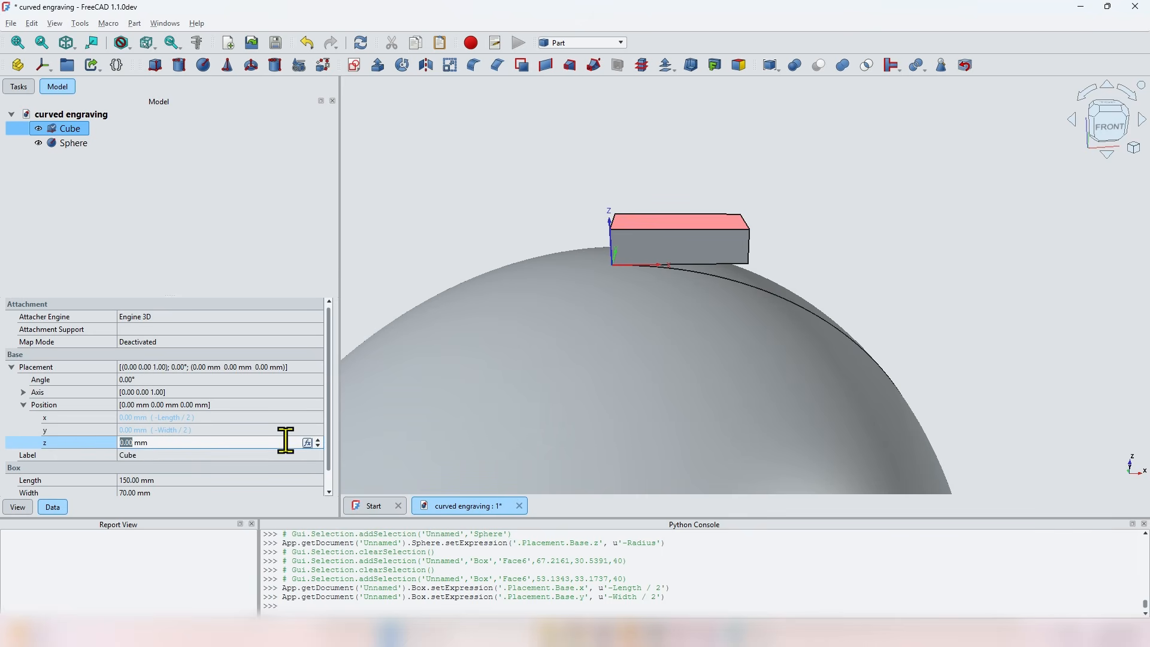
left_click(308, 443)
type("-Hei")
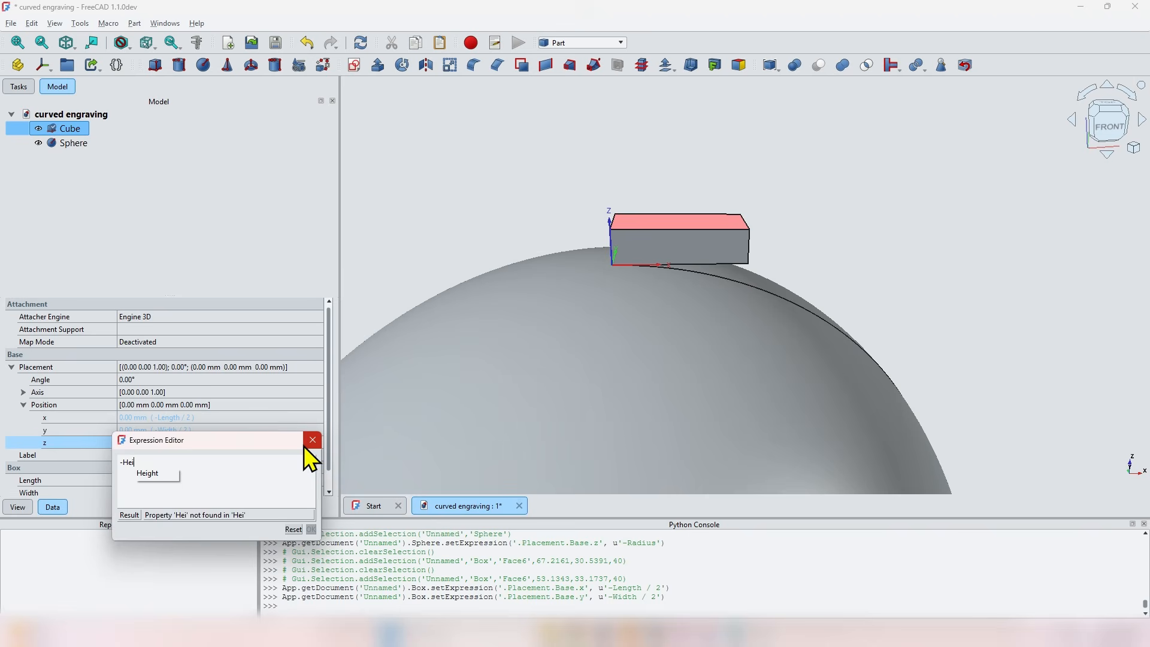
left_click(157, 473)
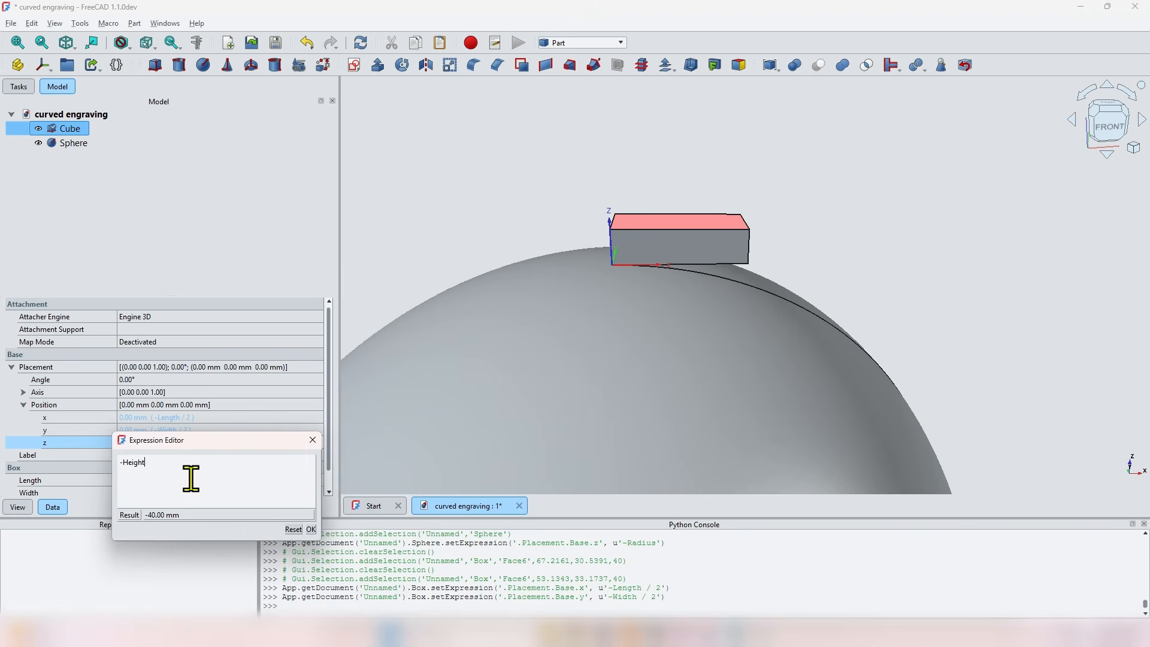
left_click(311, 529)
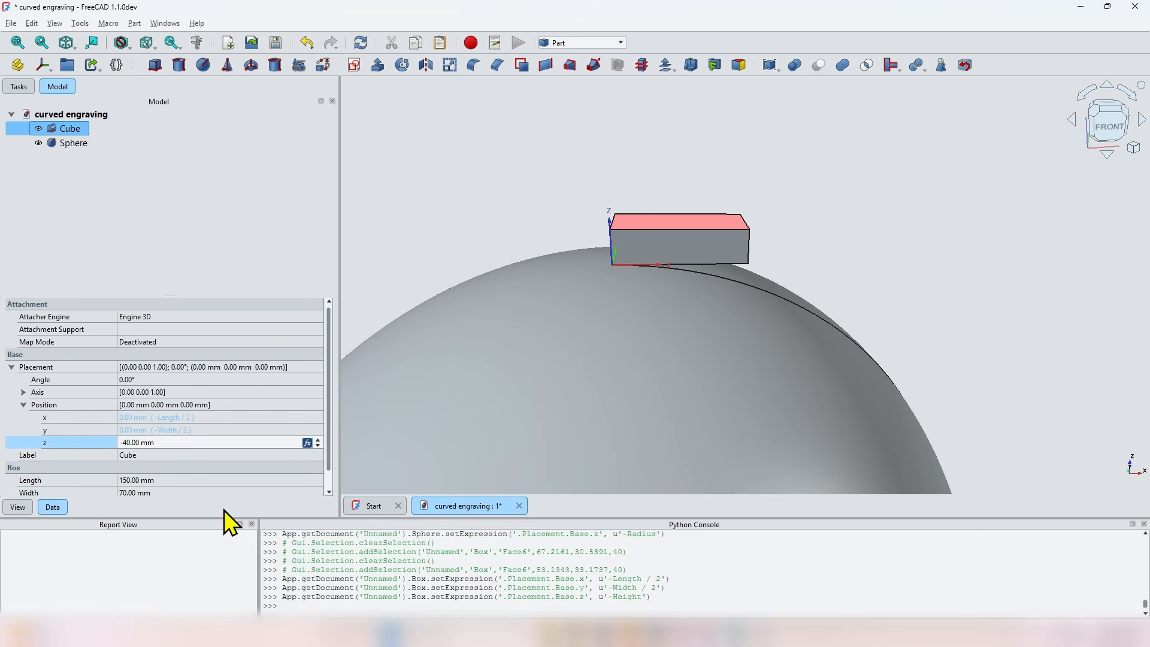
left_click(90, 191)
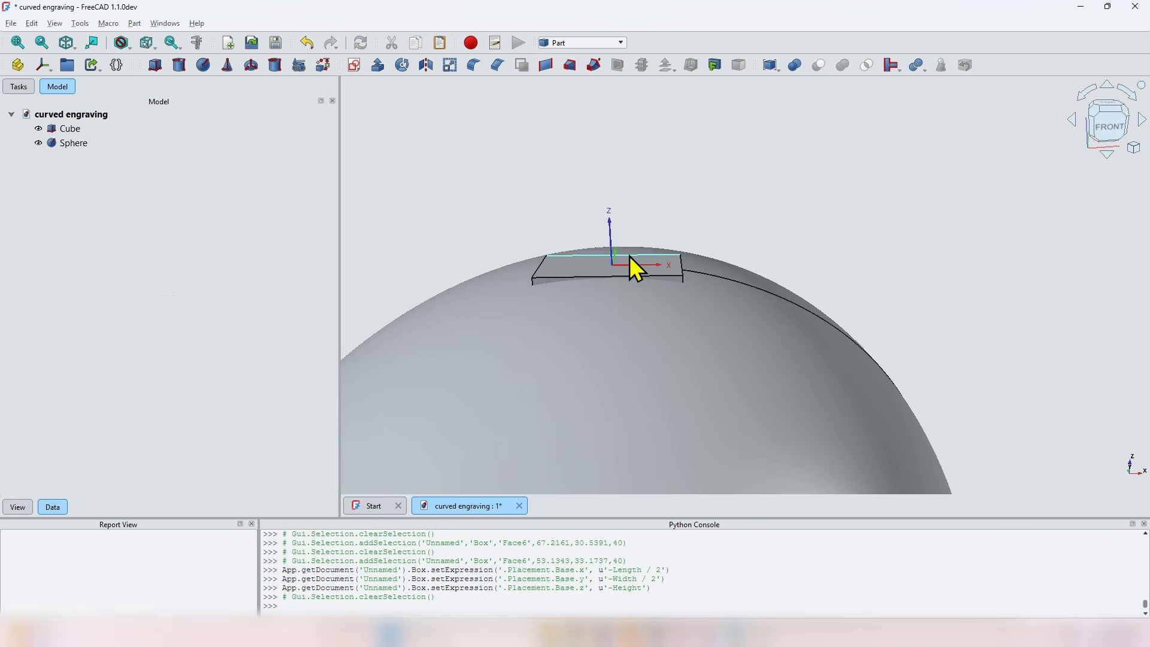
- Create the boolean intersection (Common) of the cube and the sphere
scroll(626, 260, "up", 5)
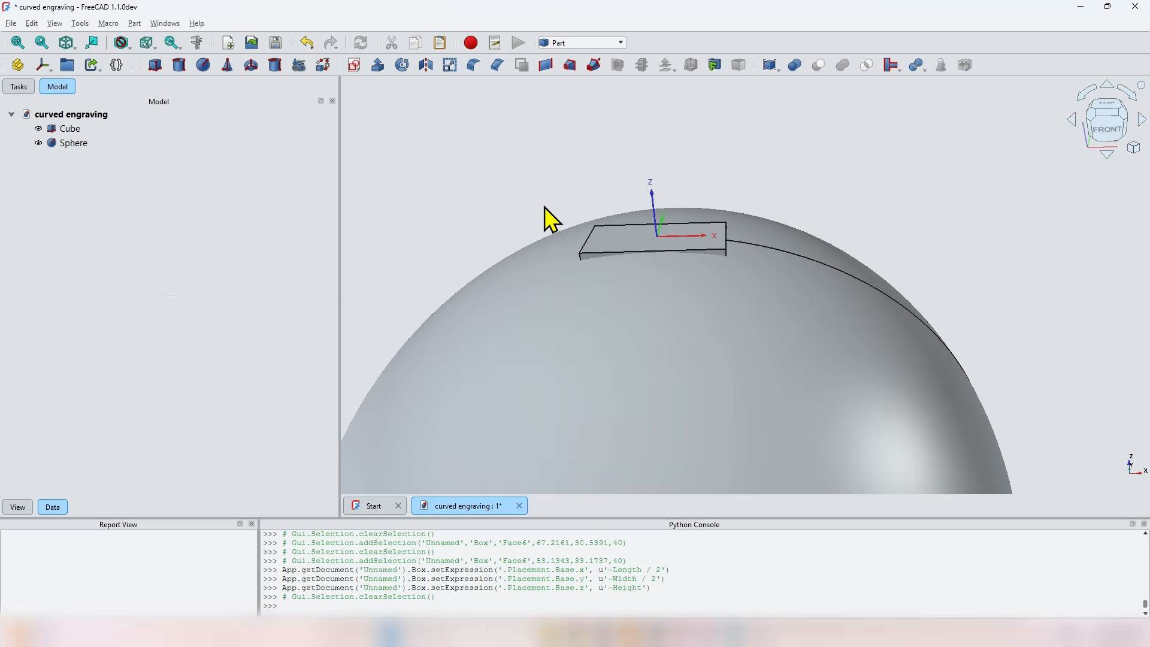
left_click(70, 128)
left_click(77, 144, "ctrl")
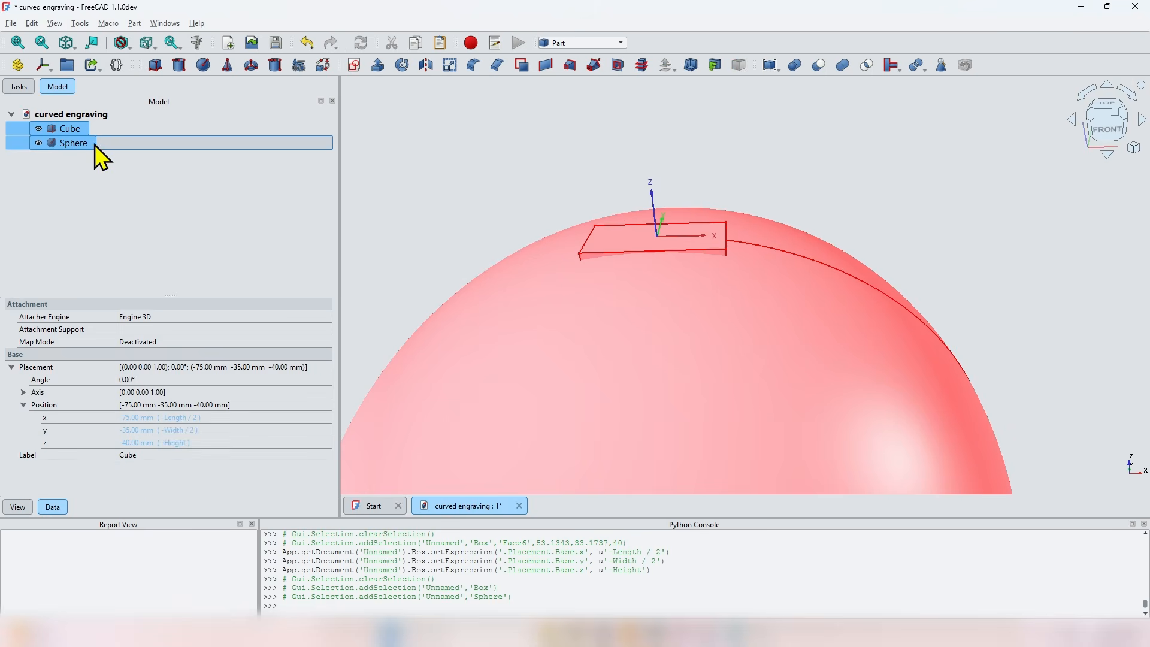
left_click(868, 66)
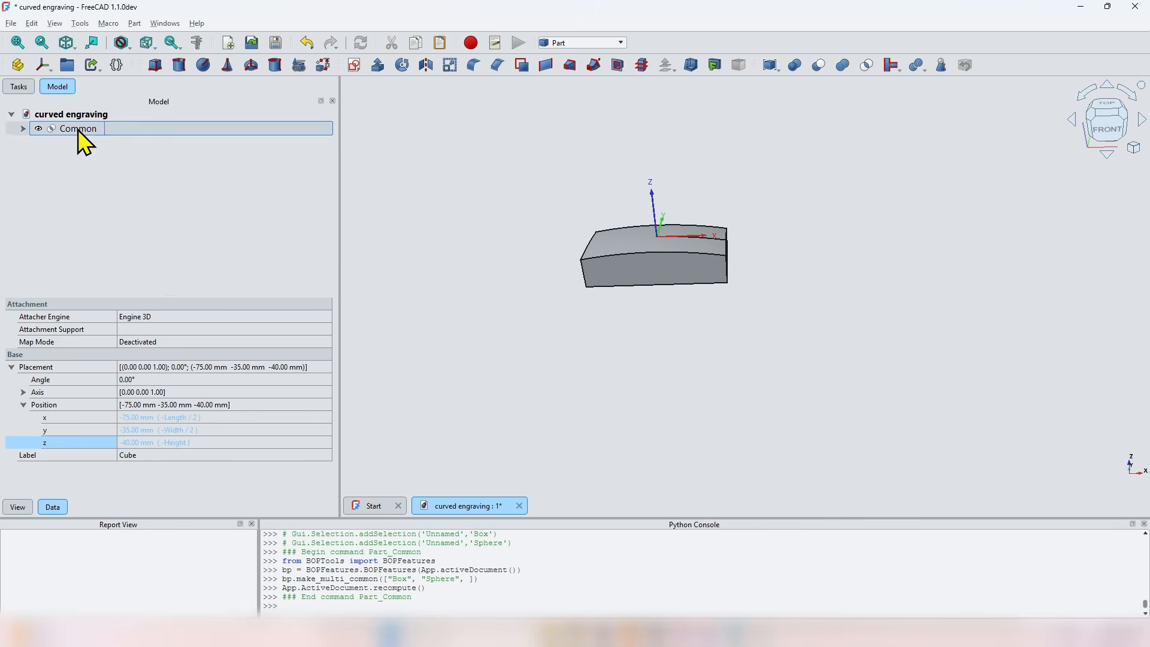
- Fillet the four vertical corner edges of the intersected block with a constant radius of 3 mm
middle_click_drag(654, 236, 743, 226)
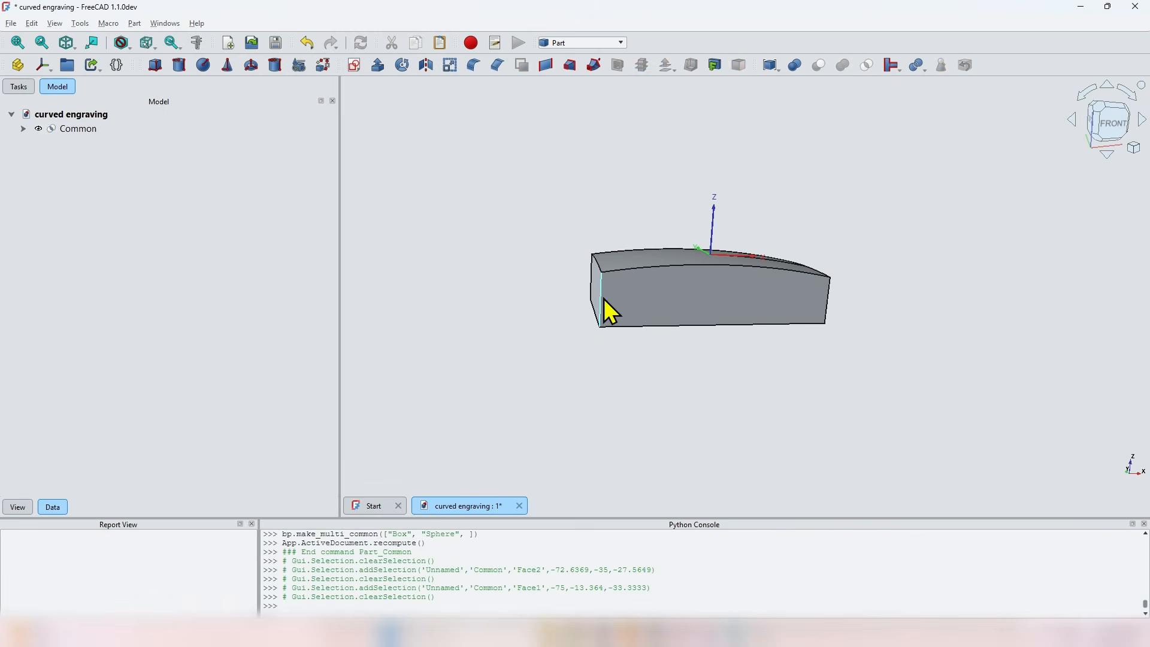
left_click(595, 290)
left_click(592, 285, "ctrl")
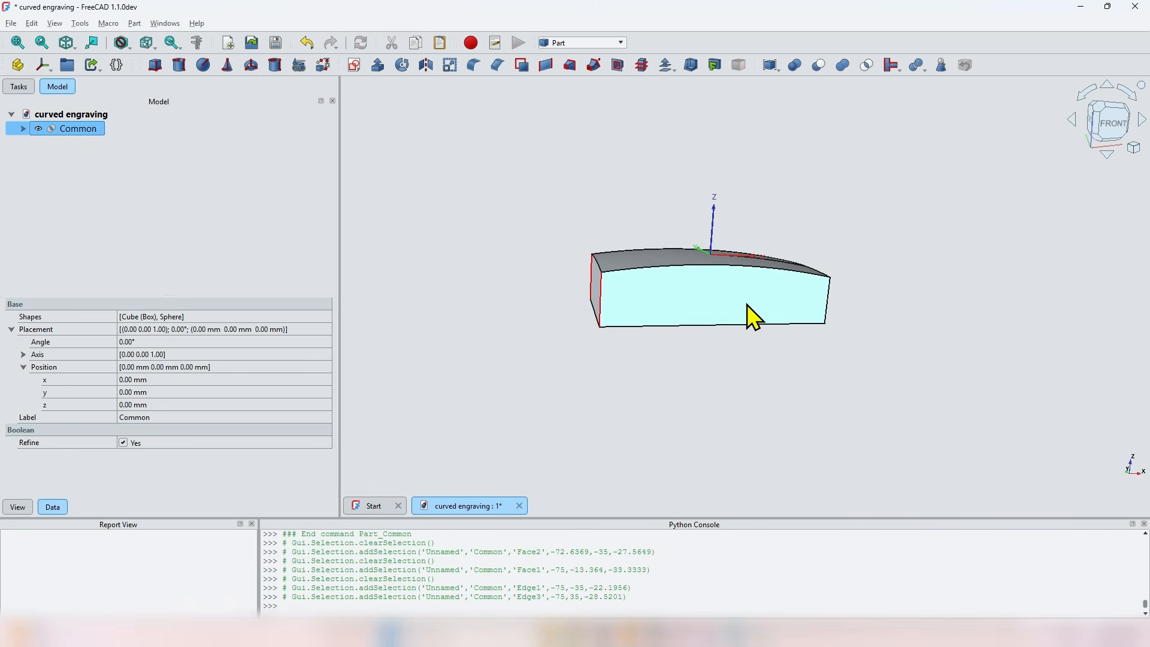
left_click(831, 307, "ctrl")
middle_click_drag(830, 307, 540, 317)
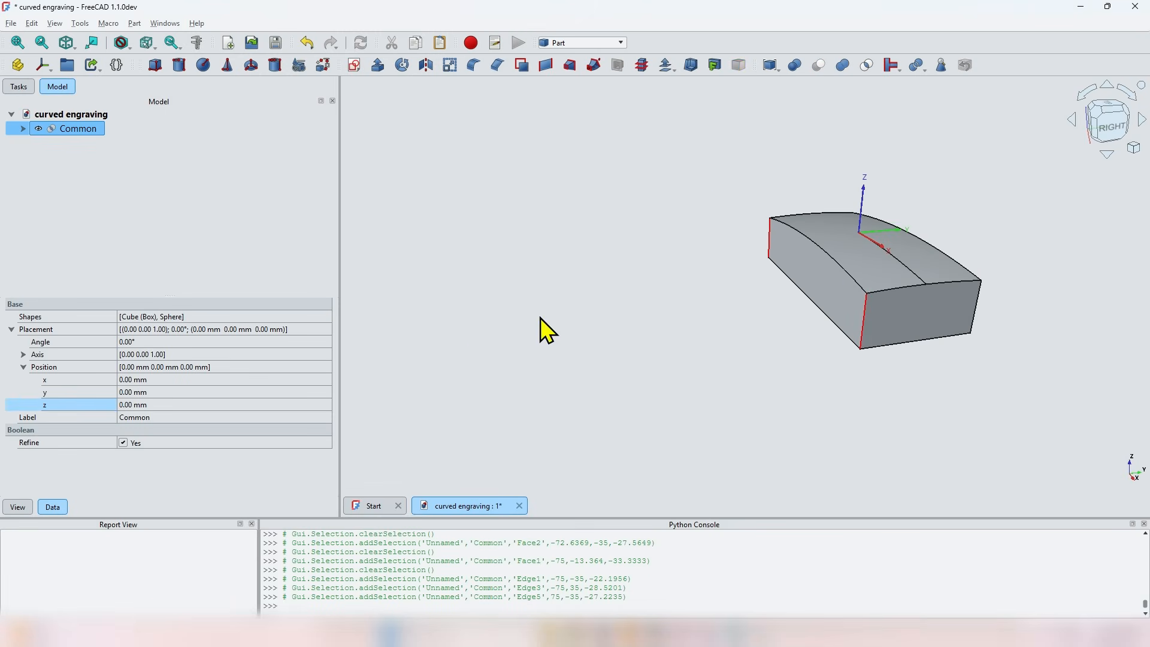
left_click(978, 312, "ctrl")
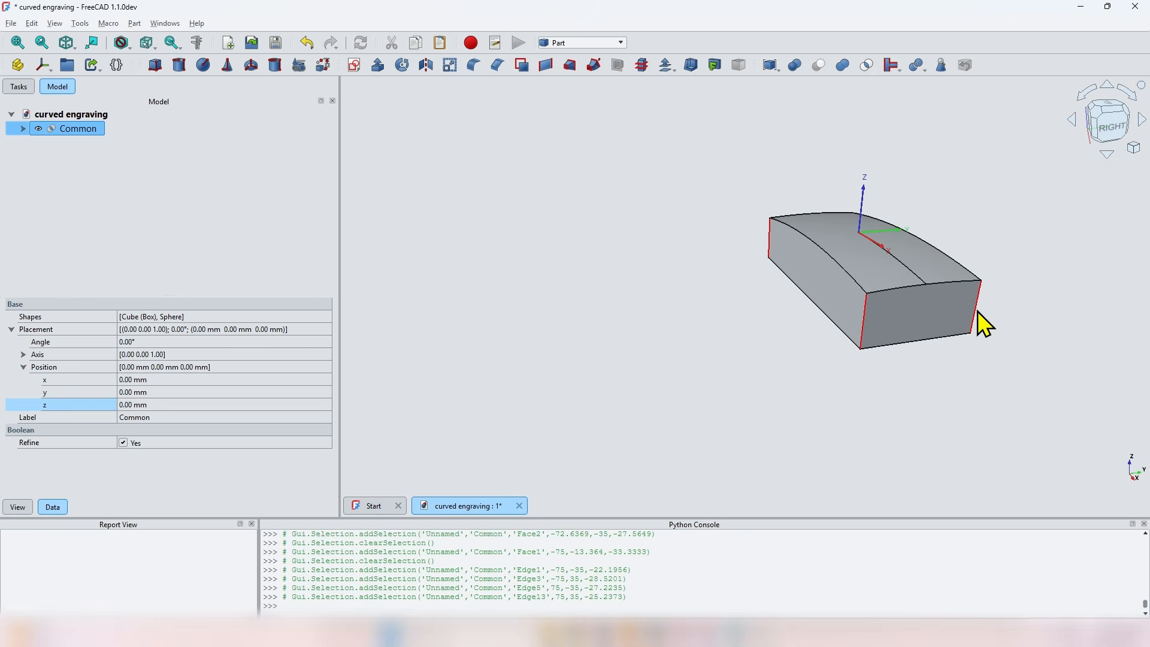
left_click(474, 65)
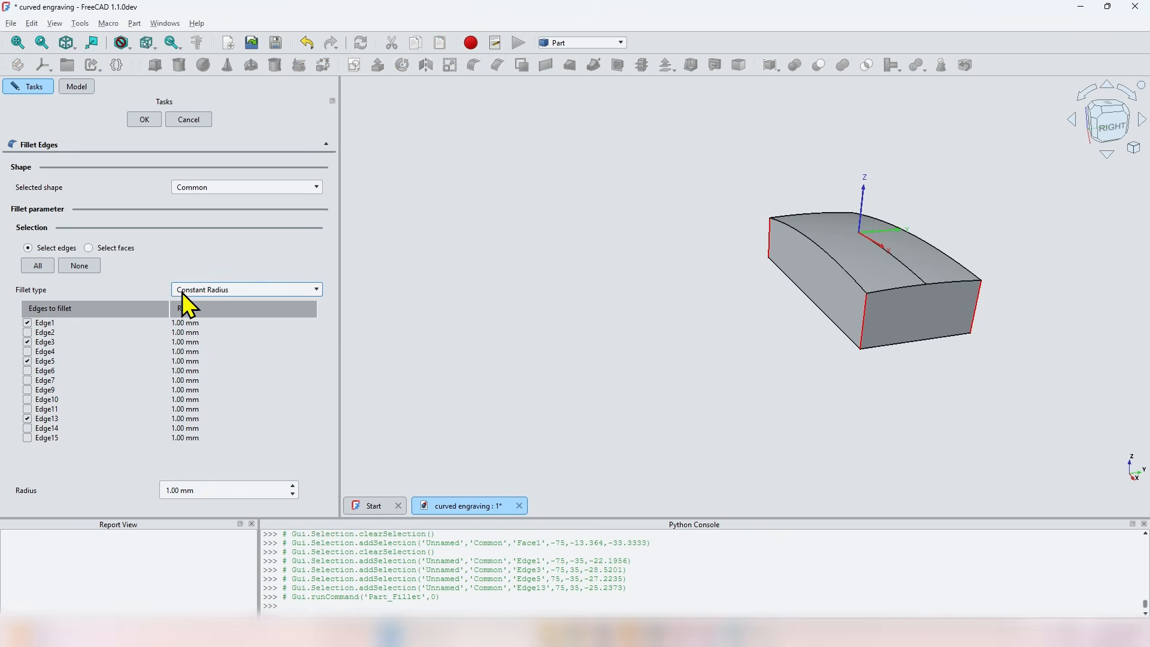
double_click(192, 490)
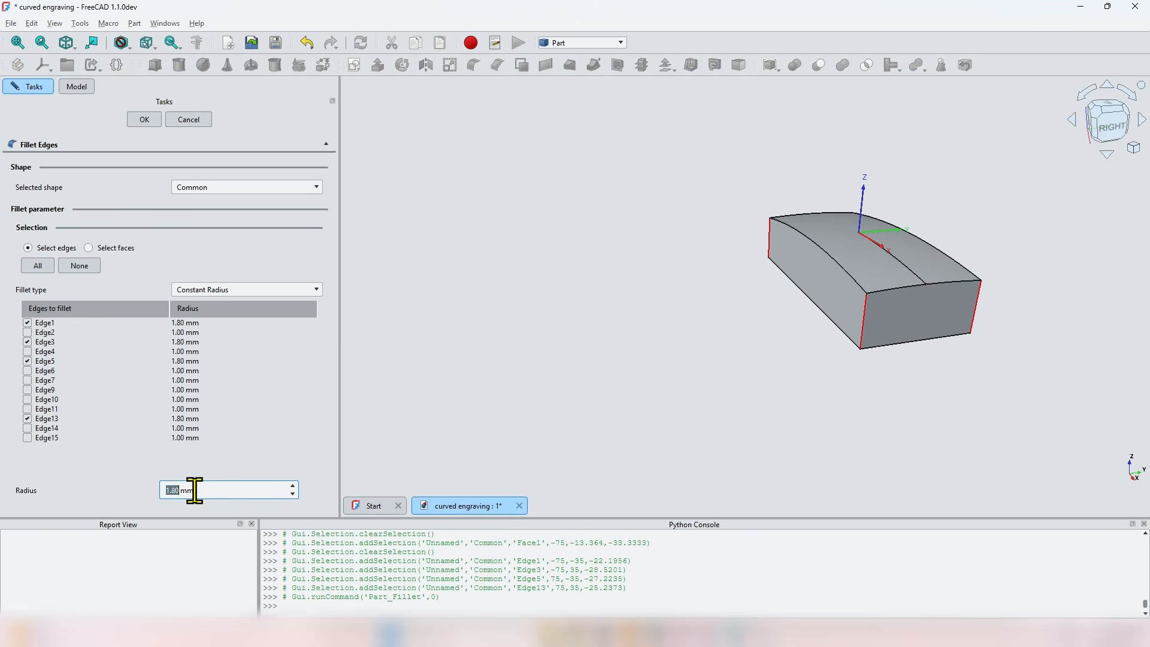
type("3")
left_click(144, 119)
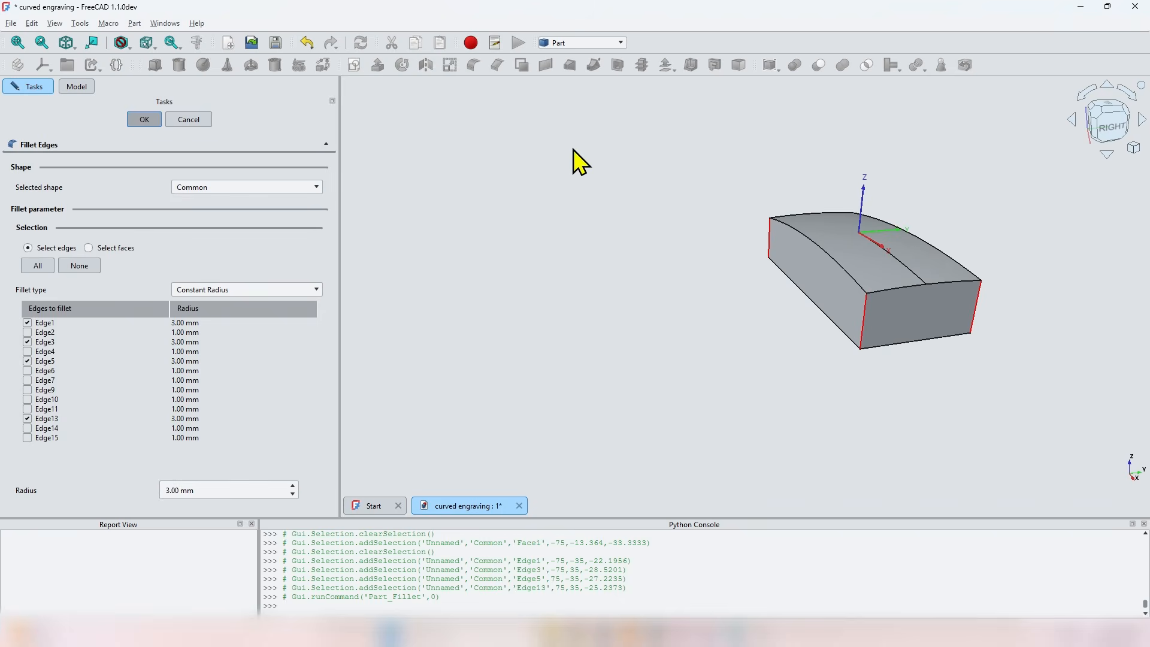
- Set the radius of the sphere nested under the fillet to 120 mm
left_click(70, 128)
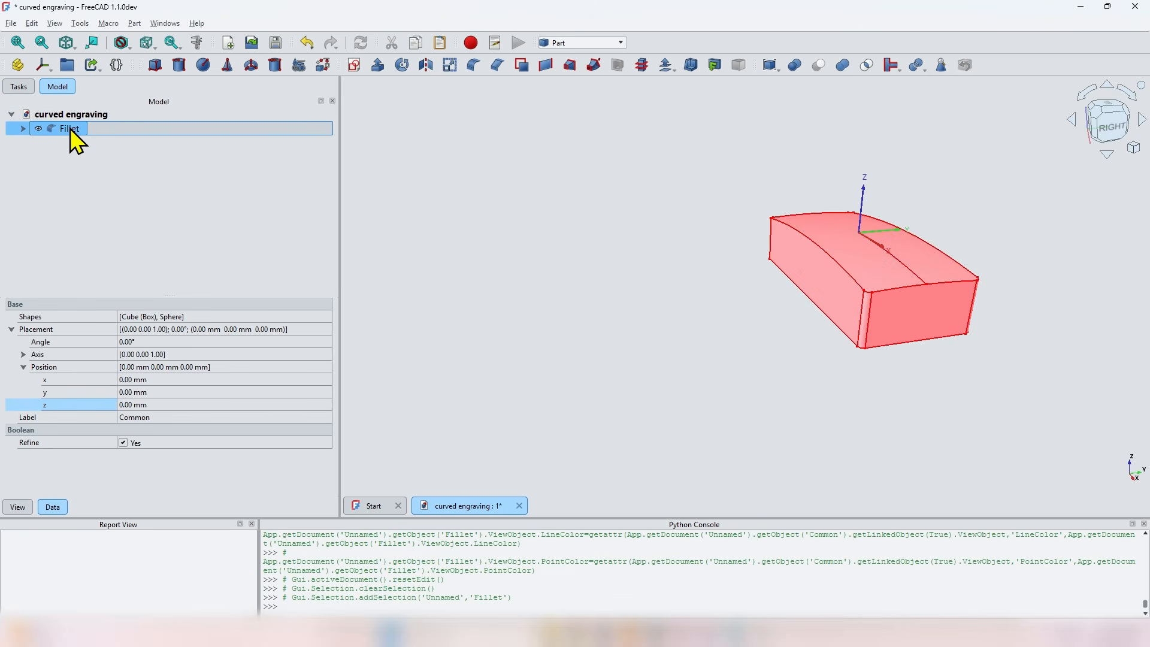
scroll(803, 311, "up", 3)
middle_click_drag(817, 340, 915, 327)
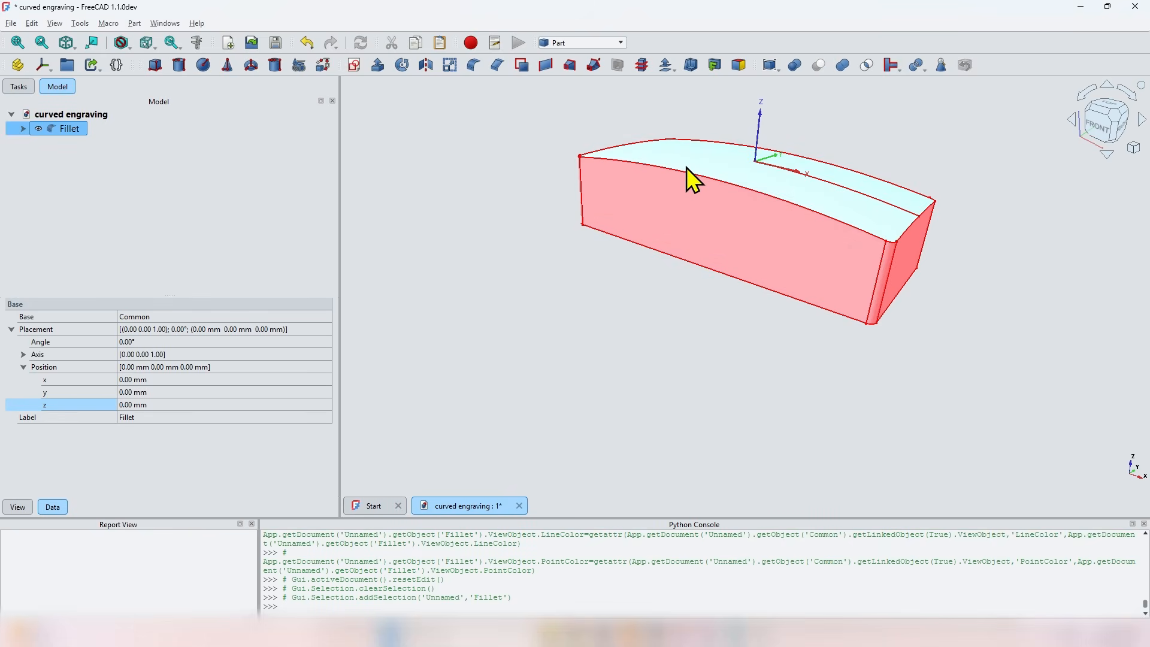
left_click(23, 129)
left_click(33, 142)
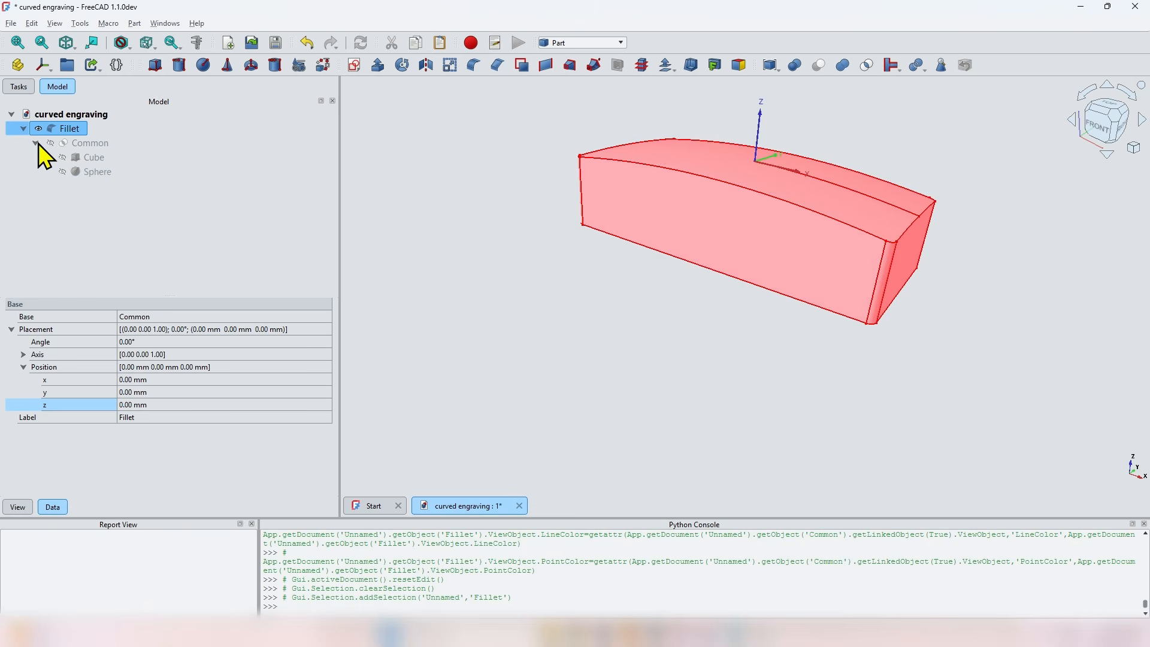
left_click(113, 171)
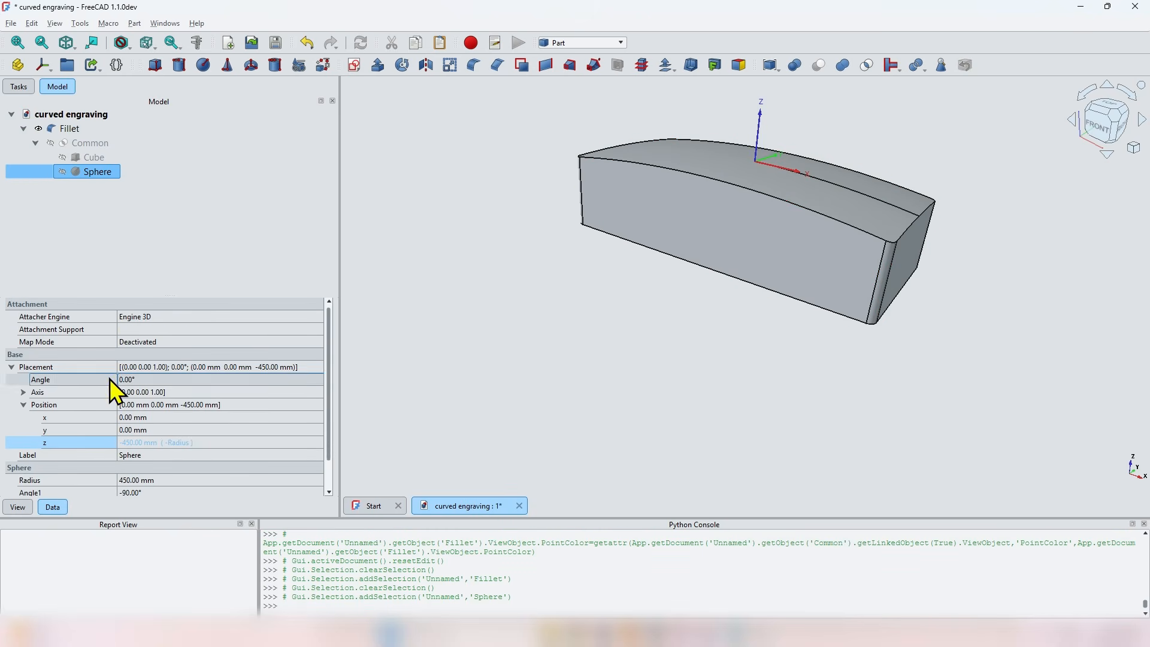
scroll(64, 422, "down", 1)
left_click(128, 451)
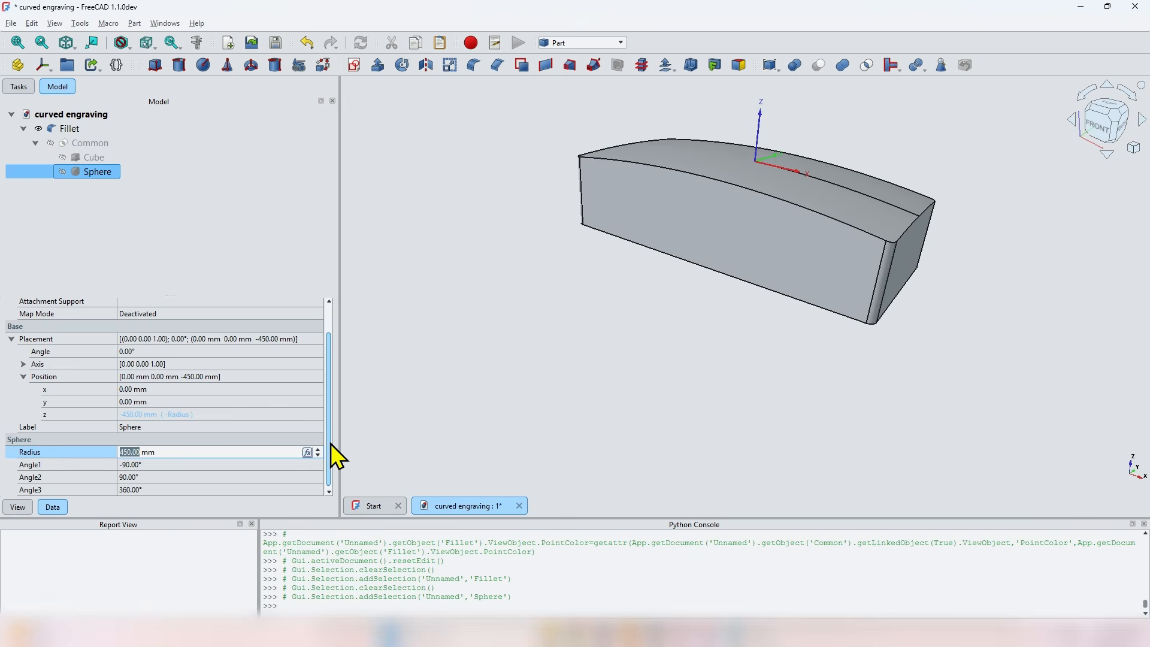
type("120")
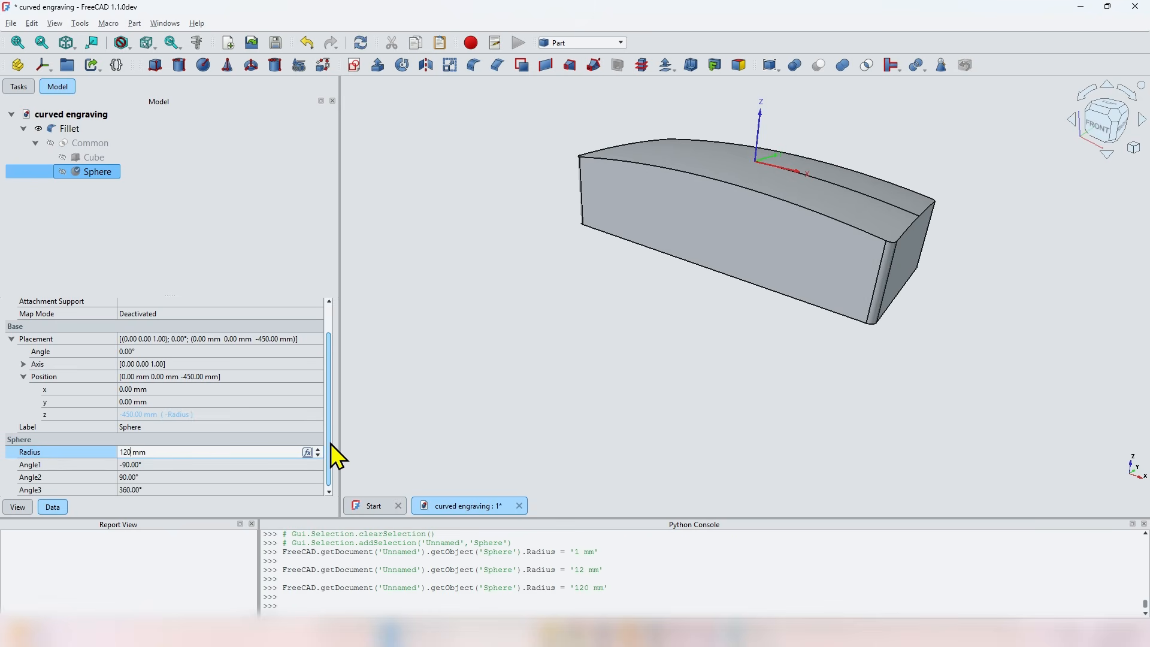
left_click(163, 237)
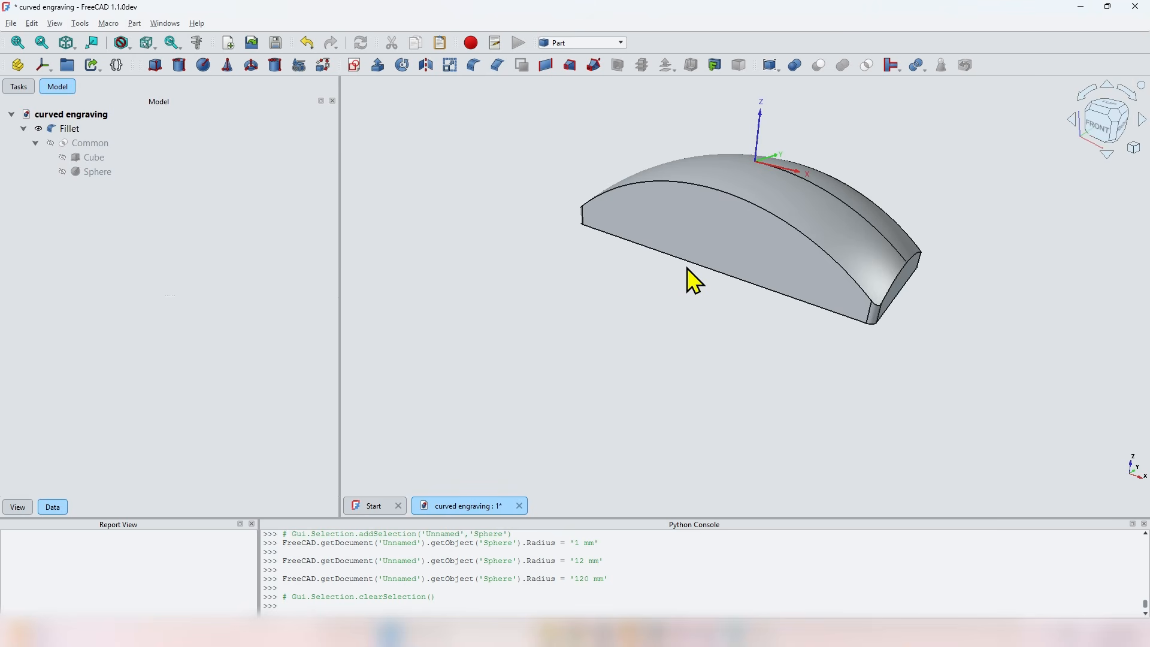
- Try a sphere radius of 80 mm and recompute the filleted block
left_click(155, 174)
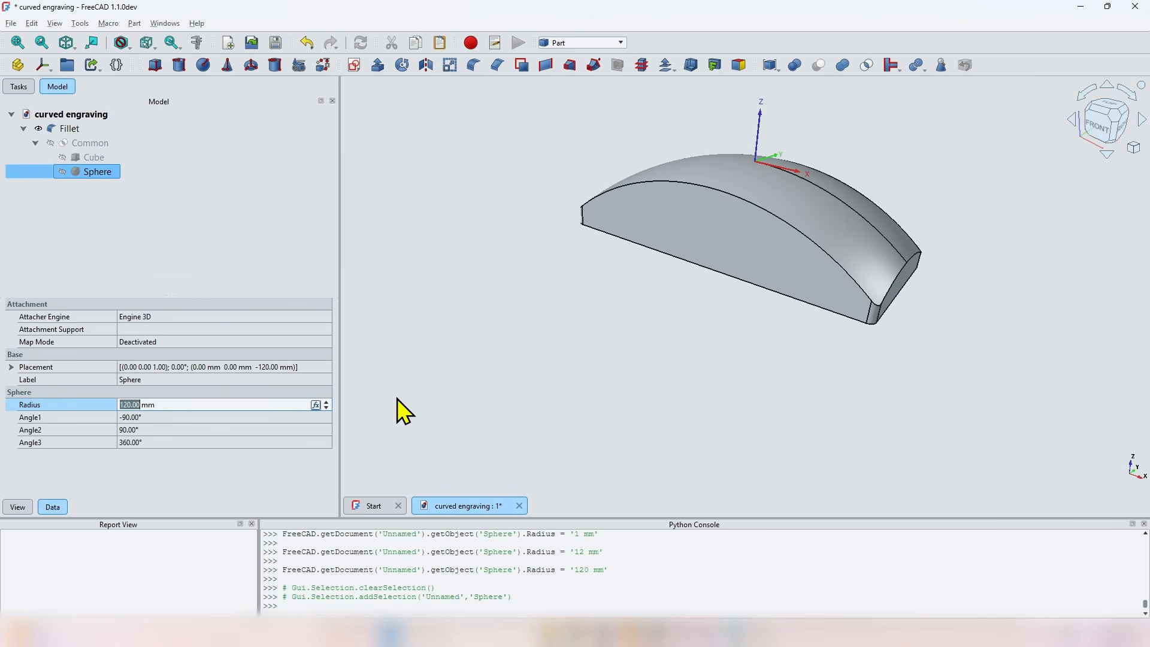
type("80")
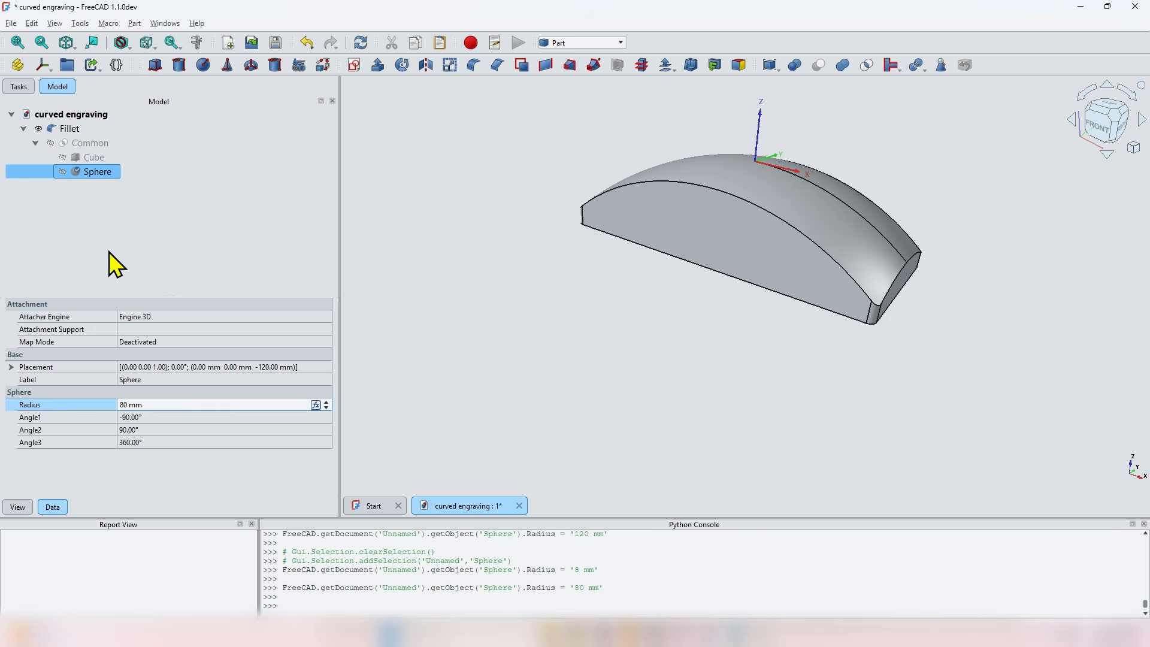
left_click(109, 251)
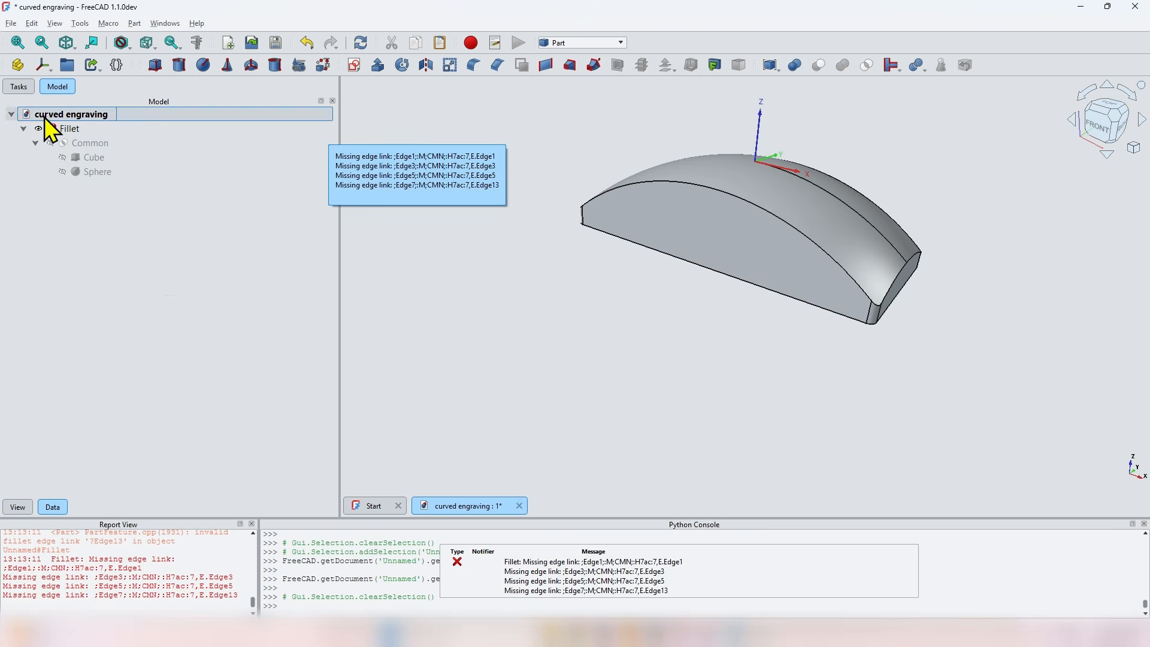
- Return the sphere's radius to 120 mm and inspect the curved block
left_click(99, 173)
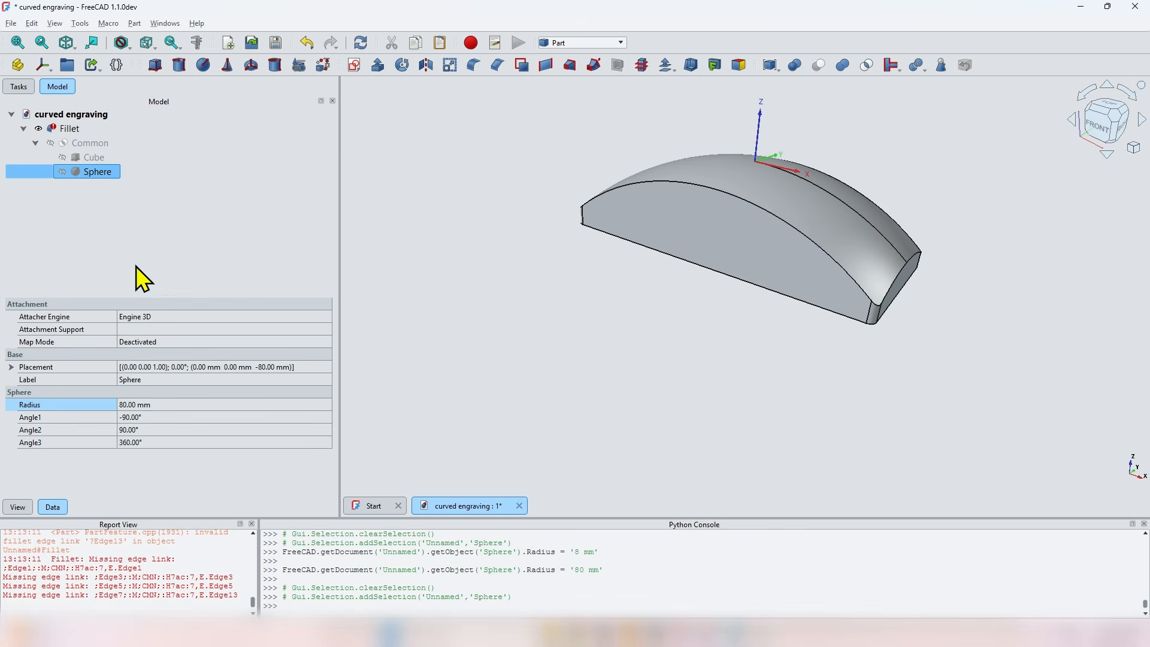
left_click(147, 406)
type("120")
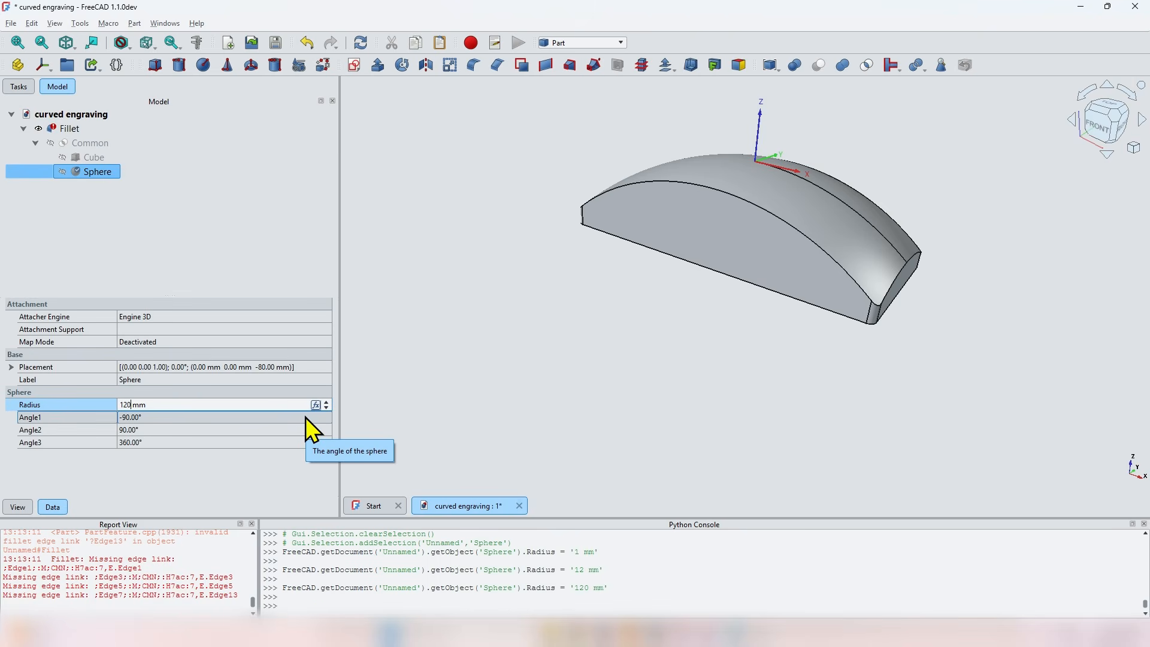
left_click(176, 228)
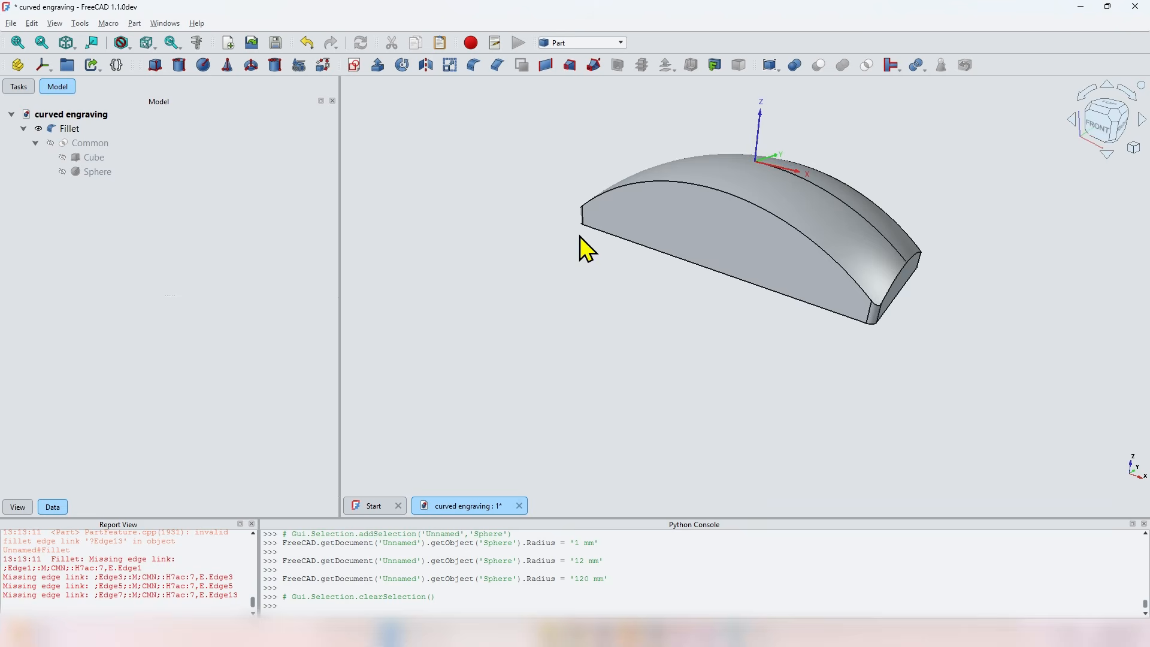
middle_click_drag(580, 236, 662, 293)
middle_click_drag(568, 234, 597, 276)
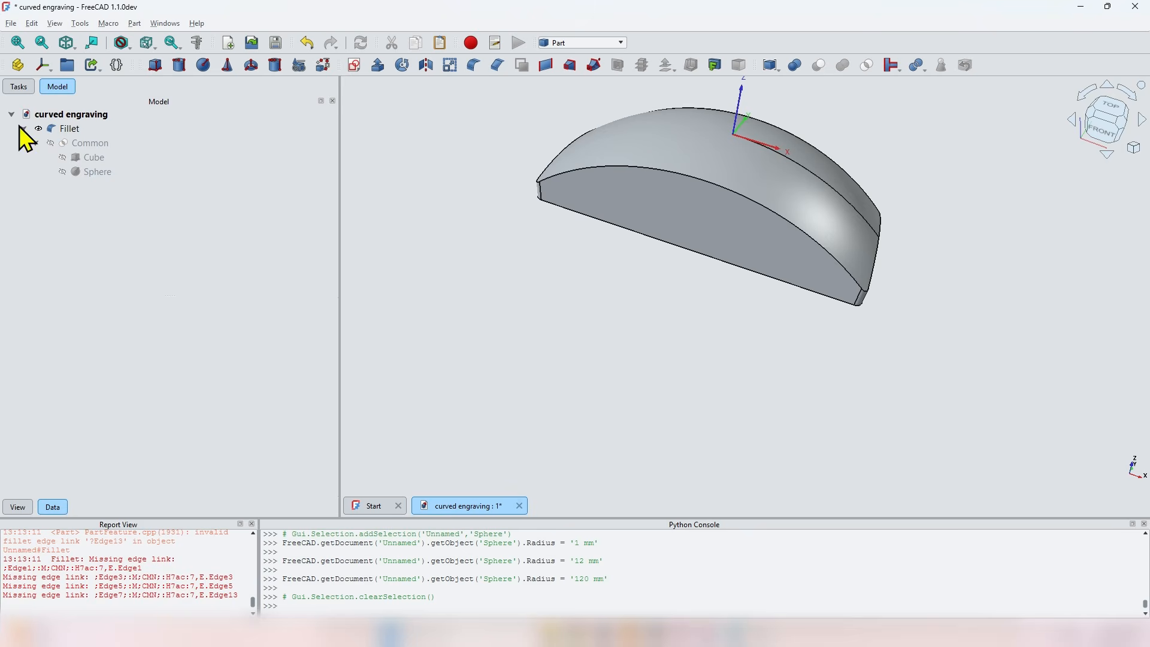
- Import path42.svg from the new logo folder as SVG geometry, using 96 dpi
left_click(9, 23)
left_click(61, 193)
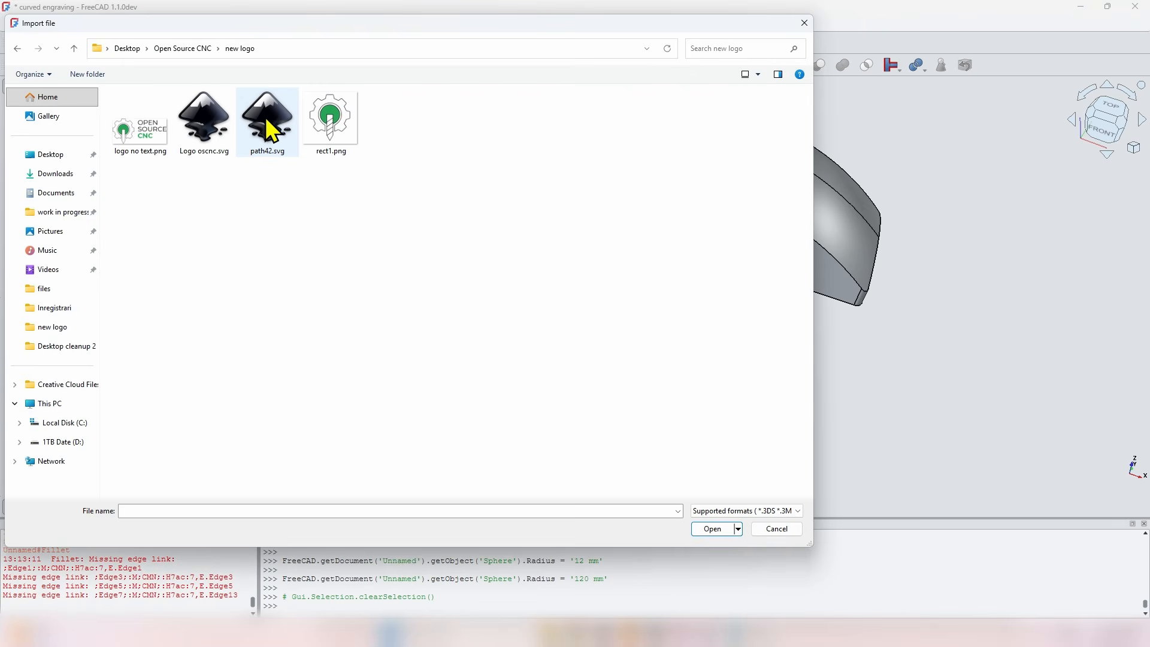
left_click(279, 139)
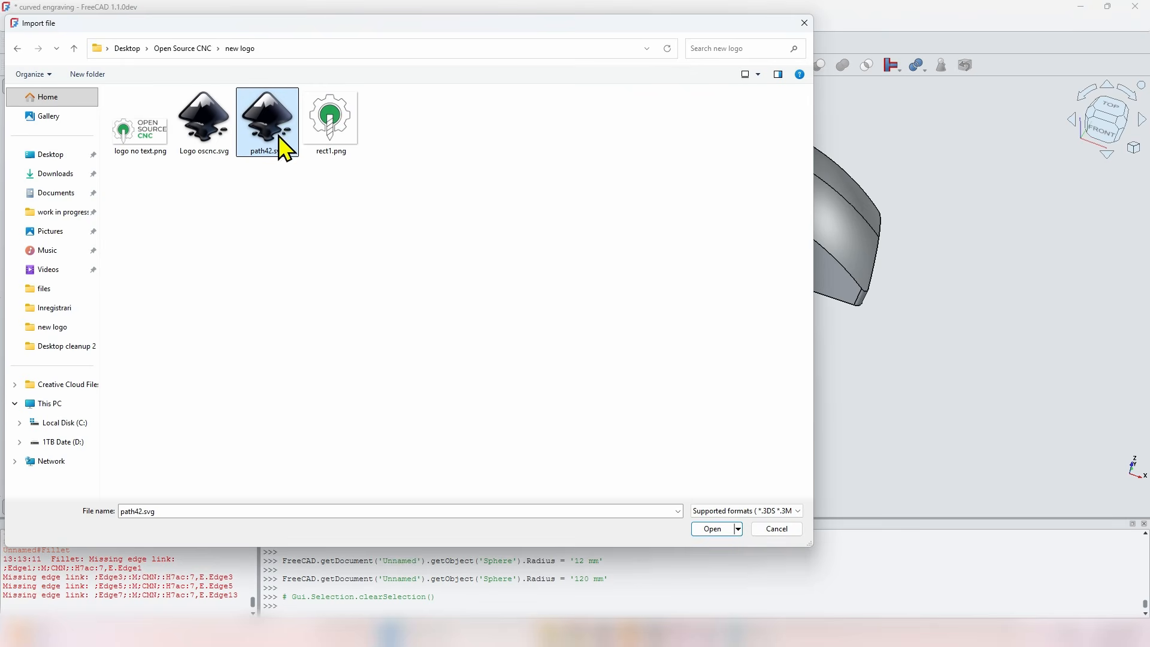
left_click(707, 530)
left_click(553, 302)
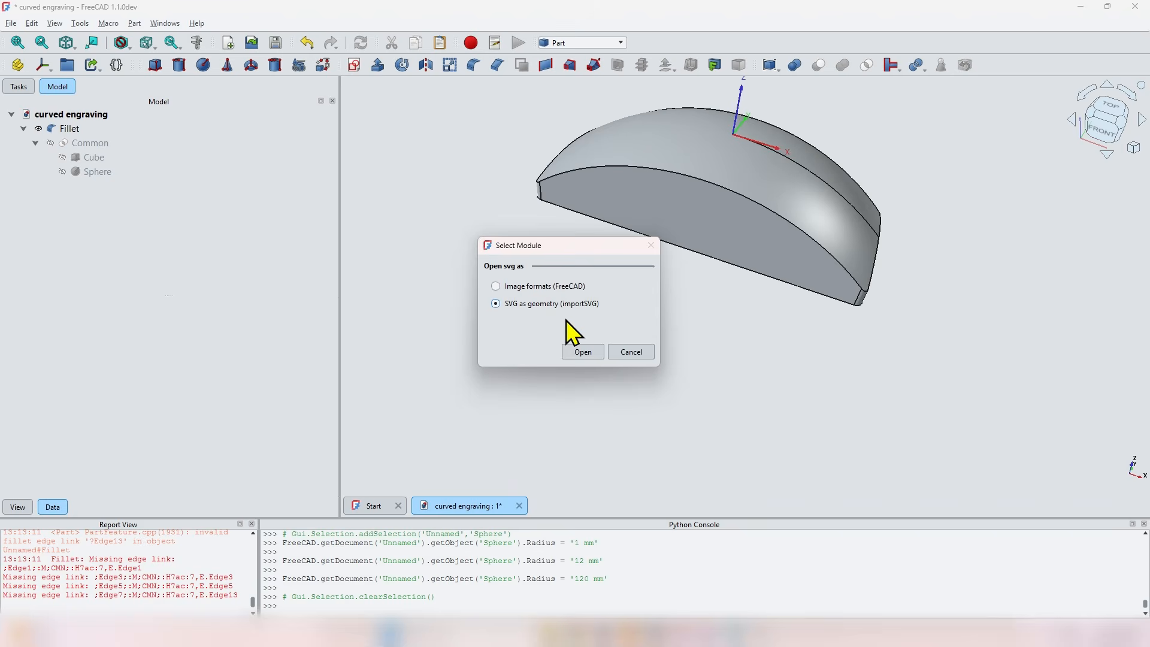
left_click(583, 353)
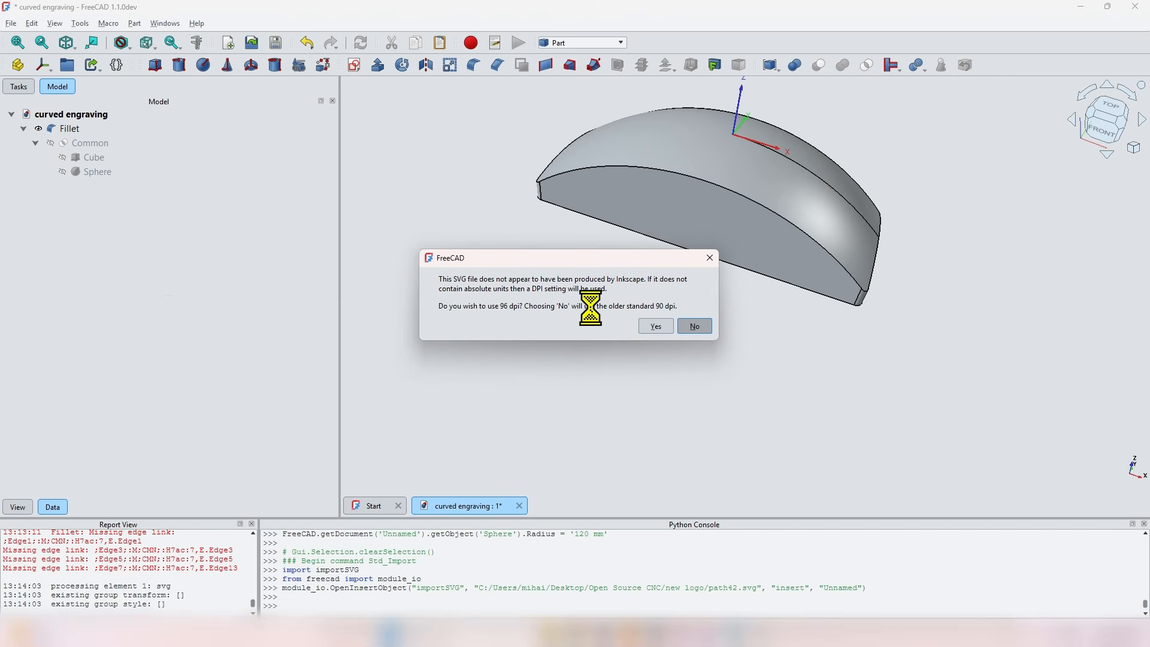
left_click(657, 325)
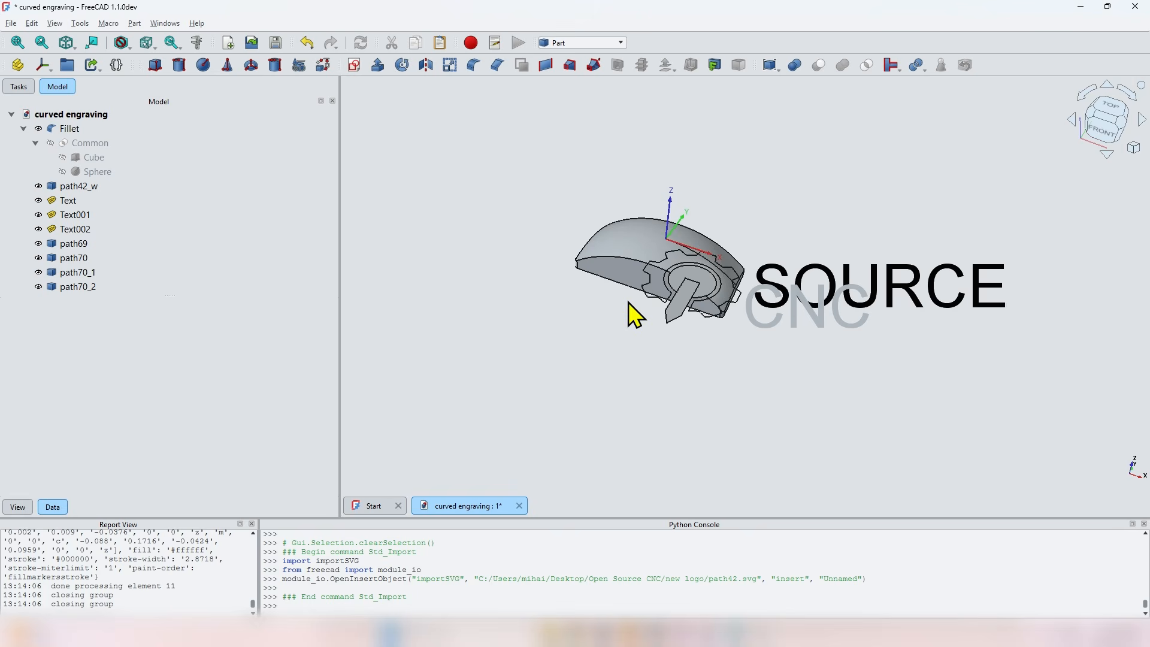
- Delete the three imported text objects Text, Text001 and Text002
middle_click_drag(758, 265, 692, 248)
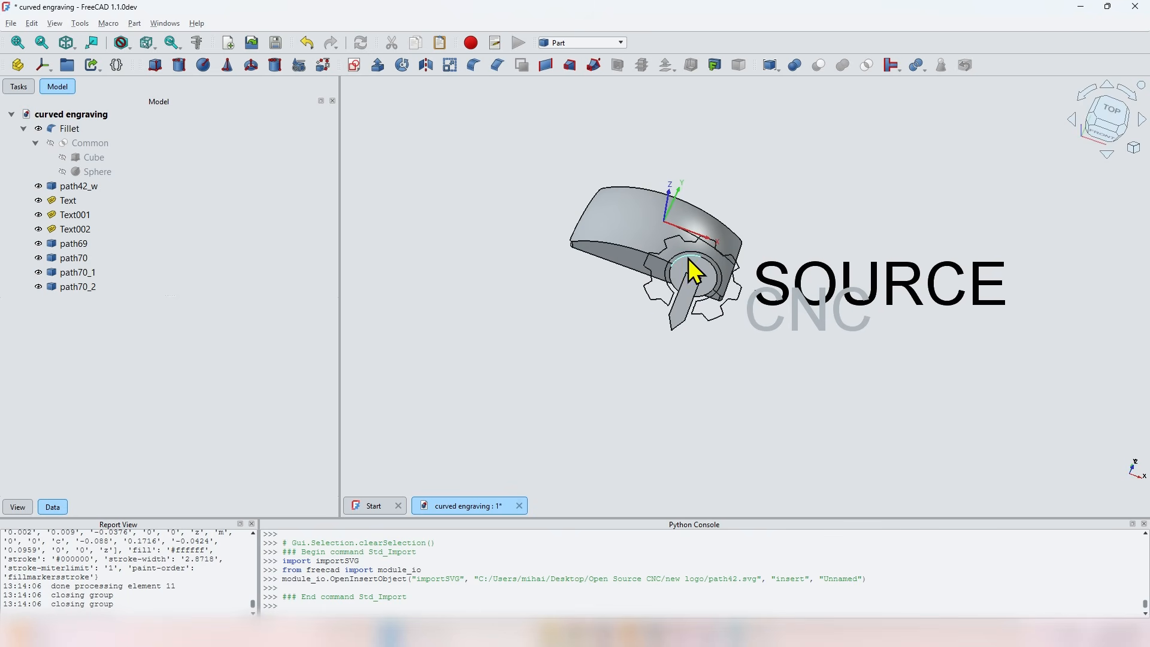
left_click(87, 202)
left_click(83, 230, "shift")
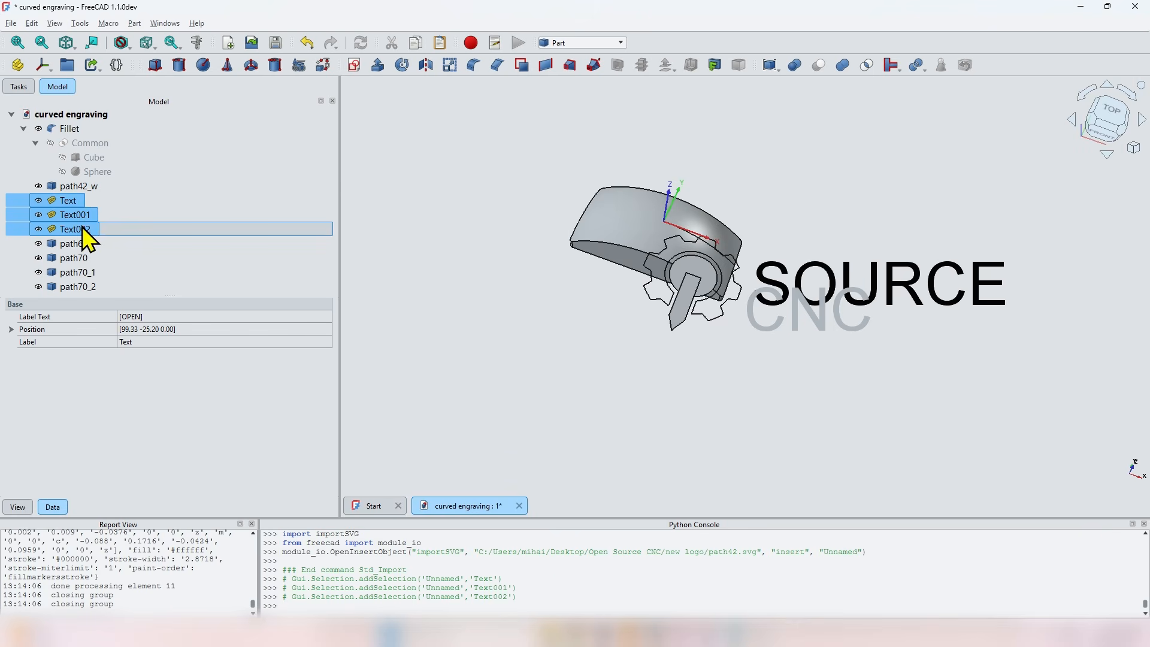
key("Delete")
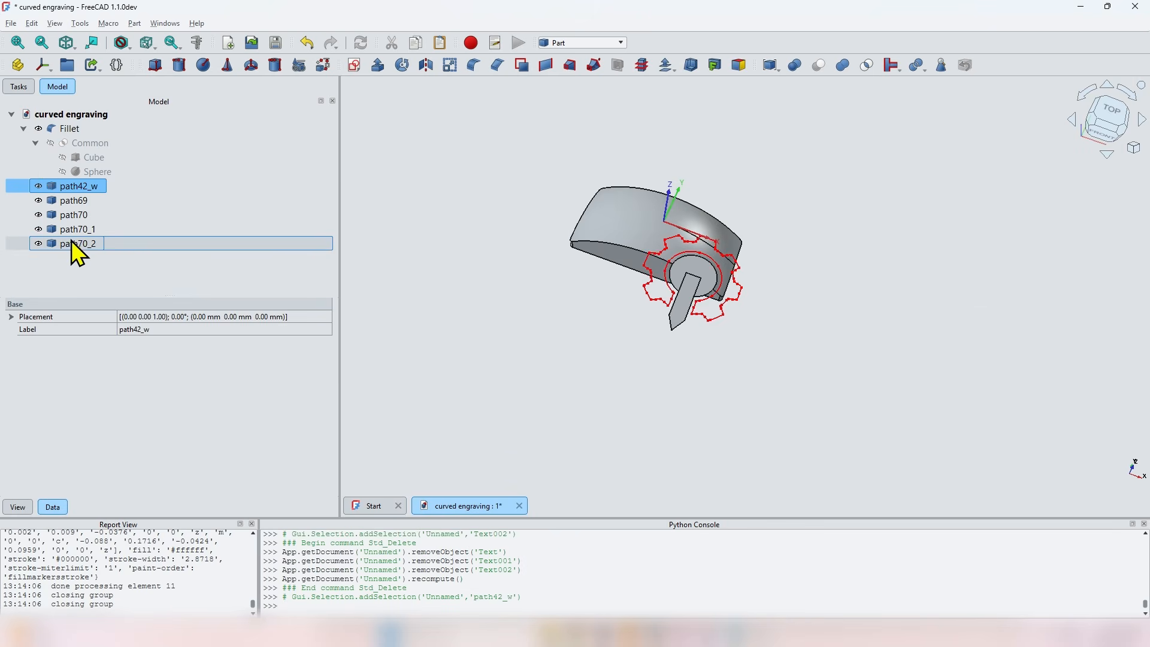
- Combine the five imported logo paths, path42_w through path70_2, into one compound
left_click(74, 243, "shift")
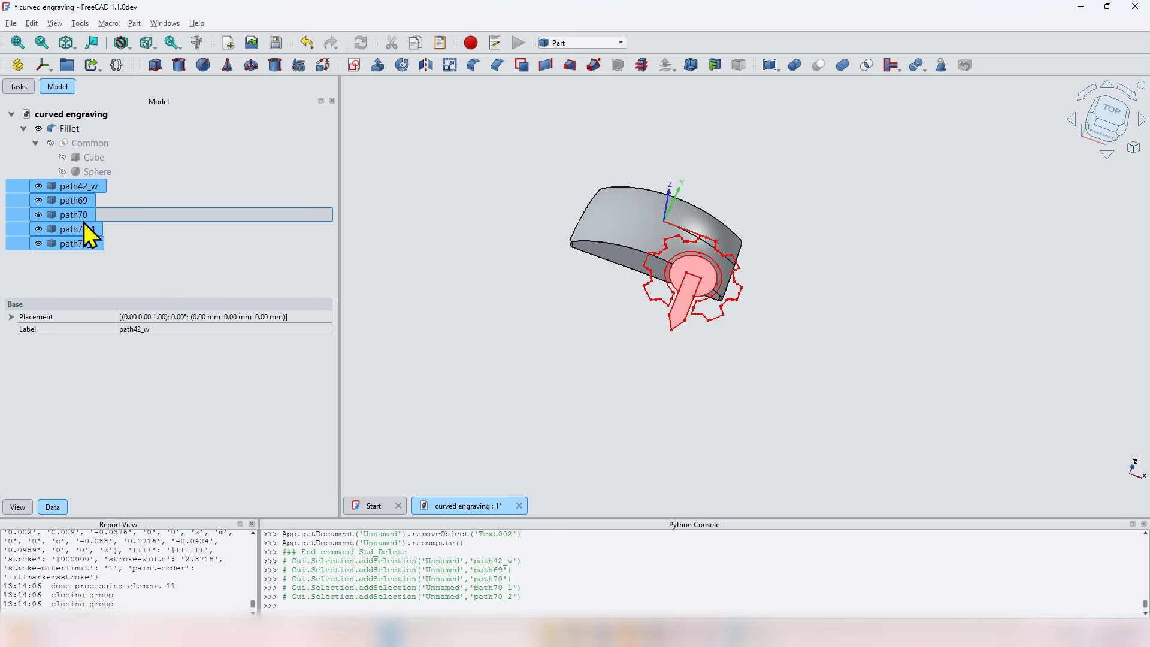
left_click(769, 71)
- Drive the logo compound's X position with the expression -.Shape.BoundBox.XLength/2
left_click(81, 191)
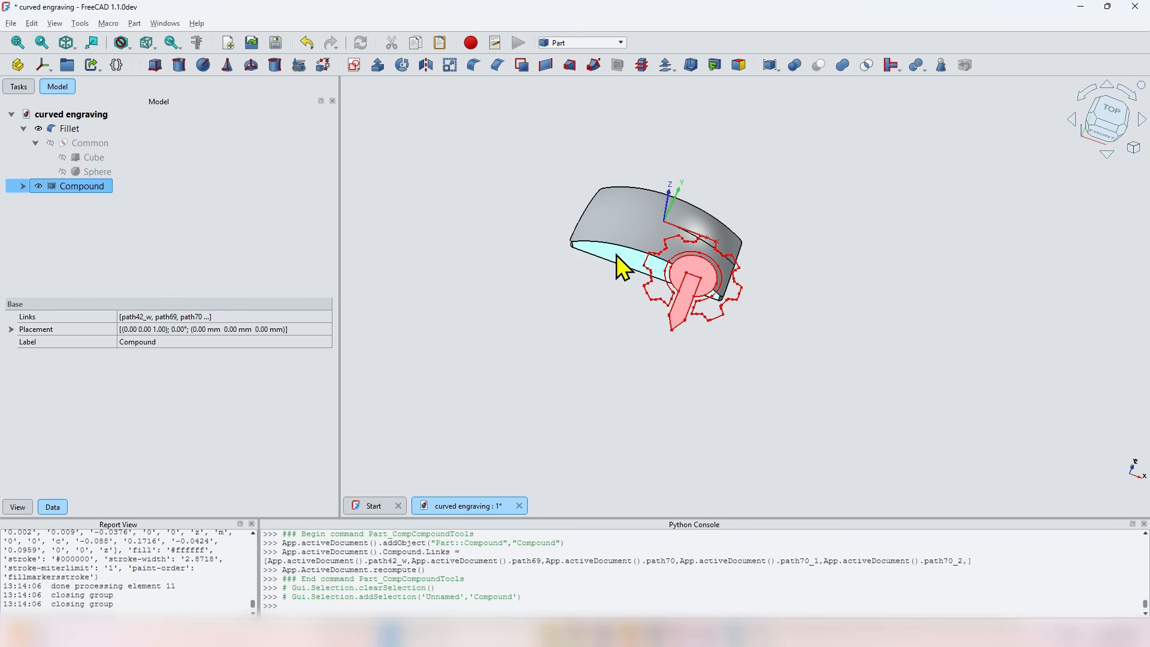
left_click(11, 330)
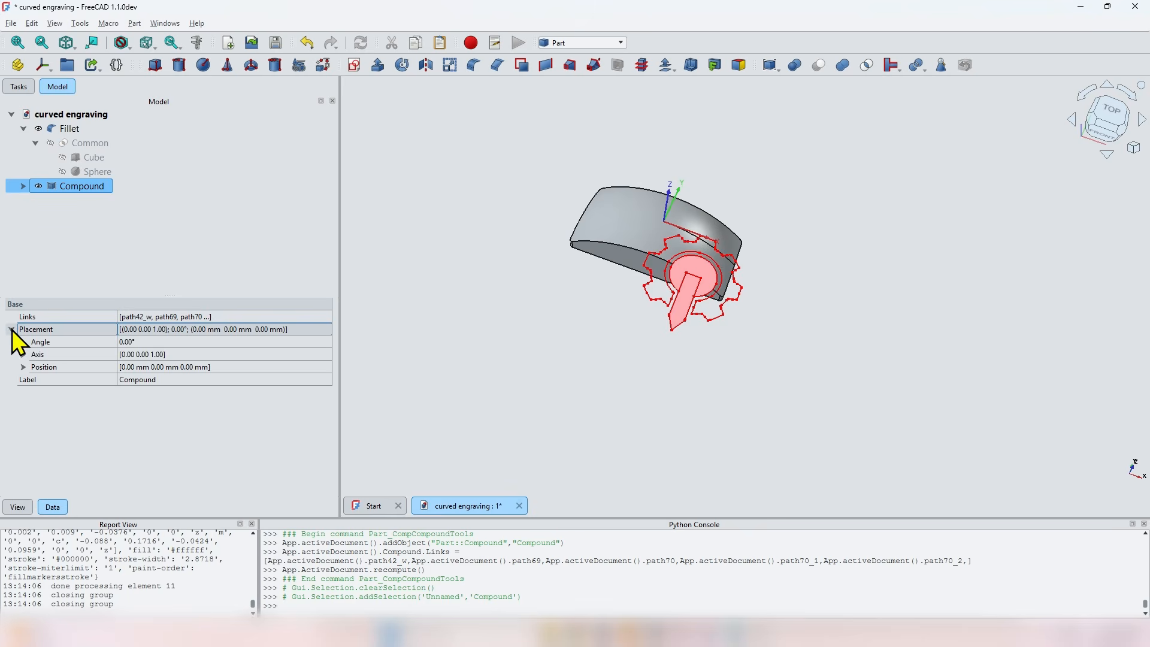
left_click(24, 367)
left_click(139, 379)
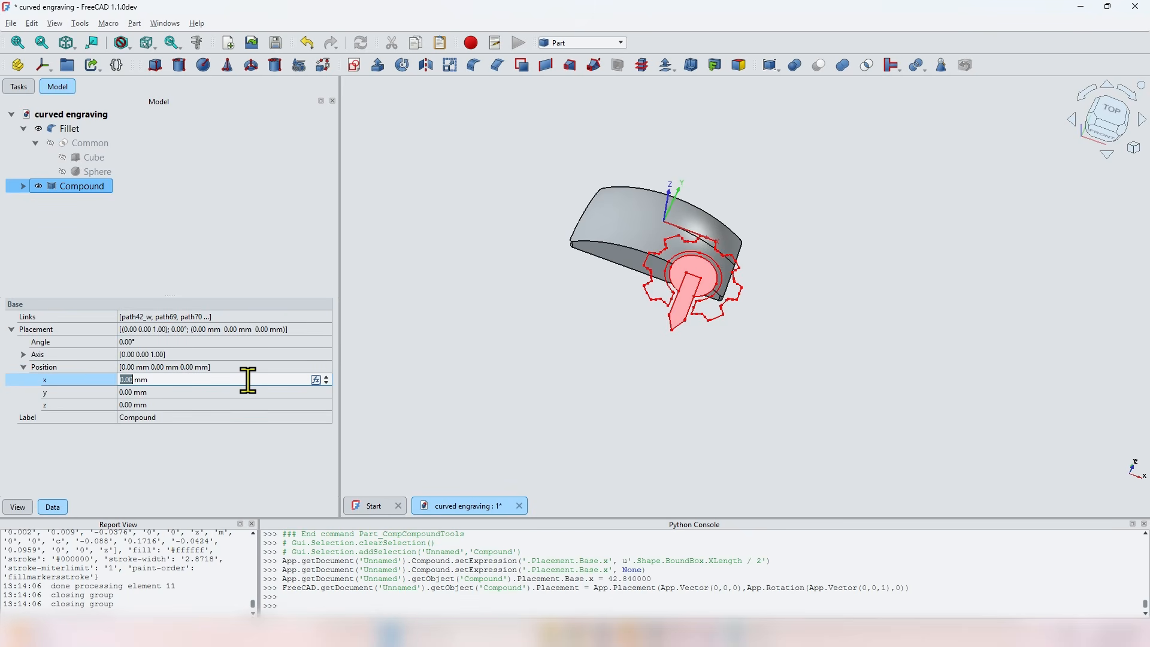
key("equal")
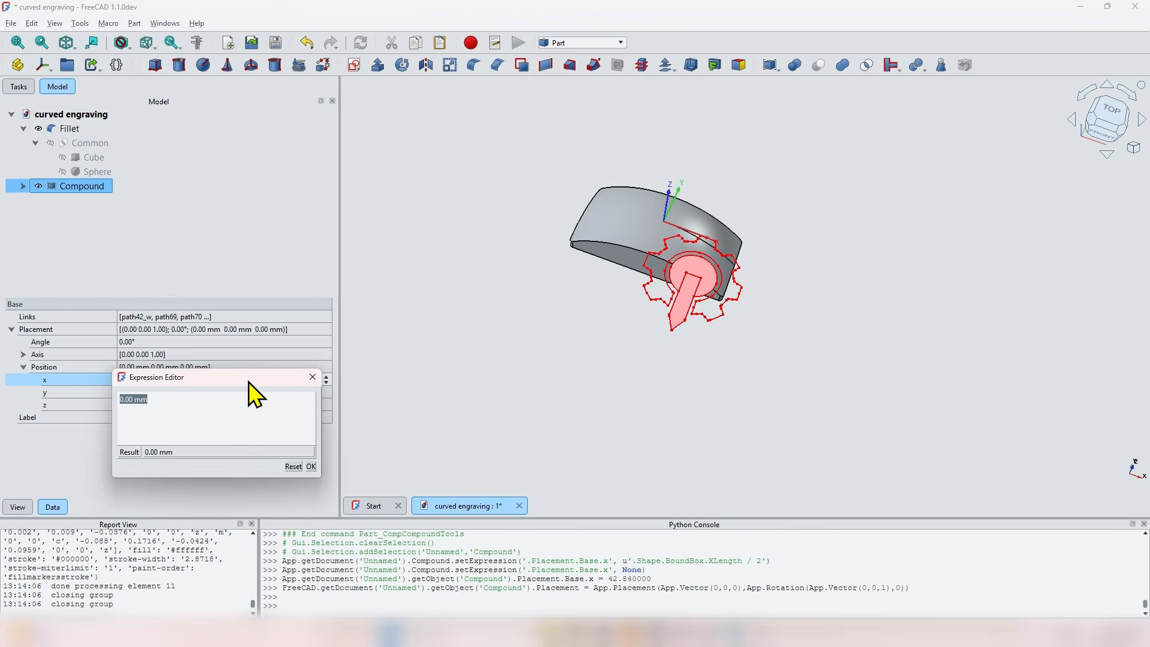
type("-.Shape")
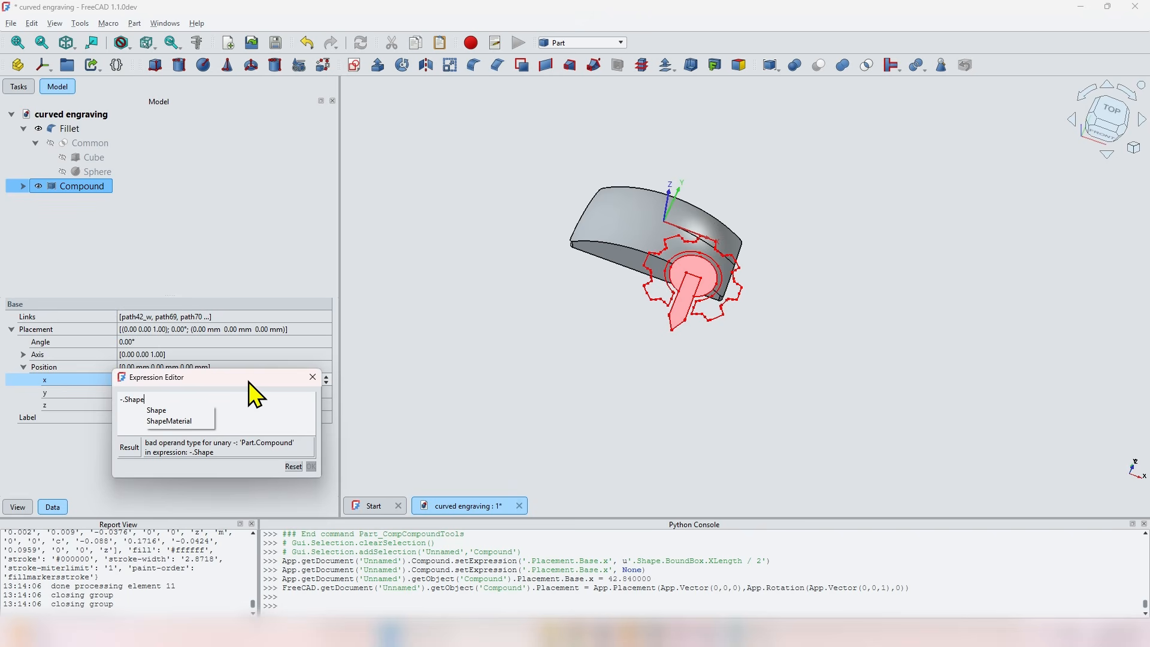
type(".BoundBox")
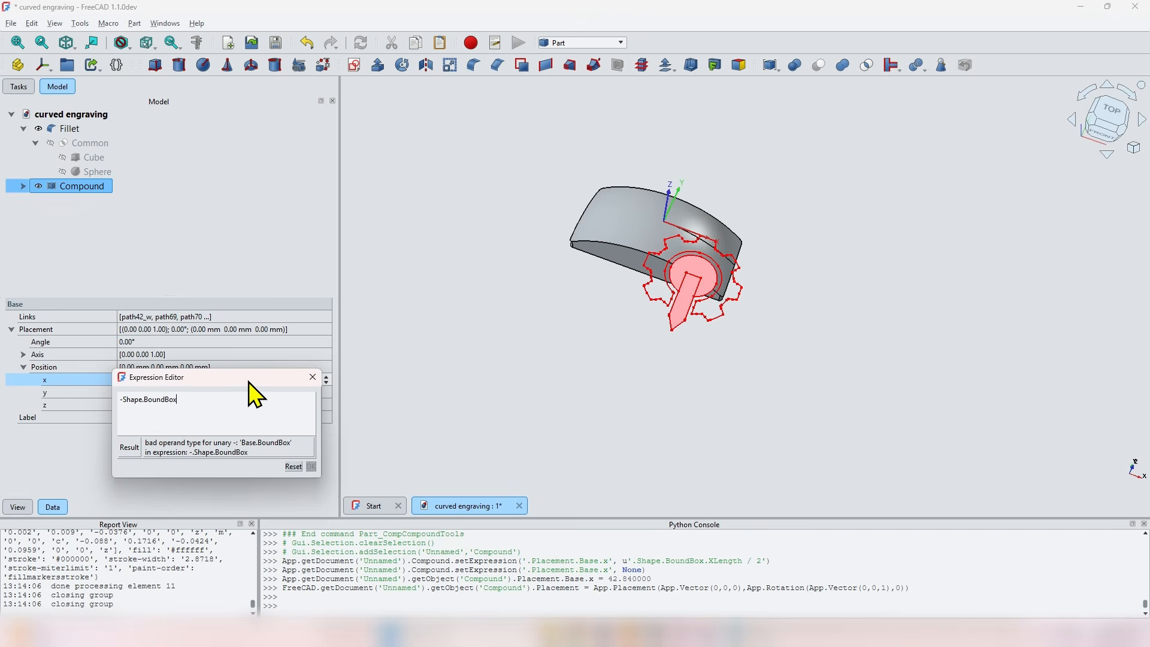
type(".")
type("X")
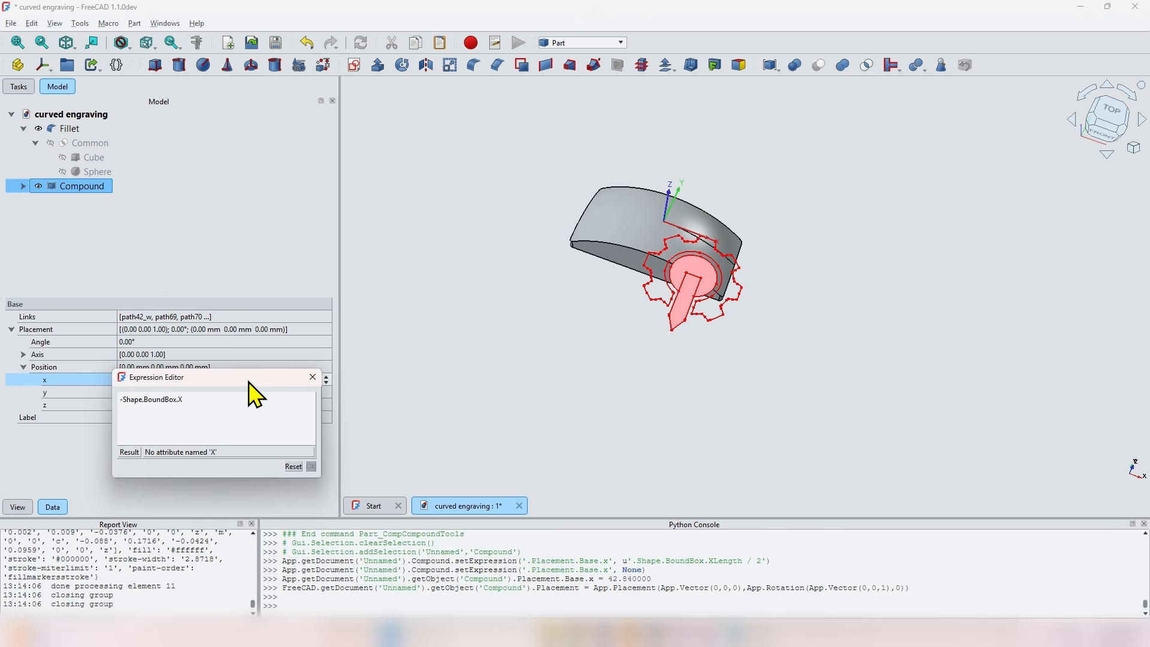
type("Lenghth")
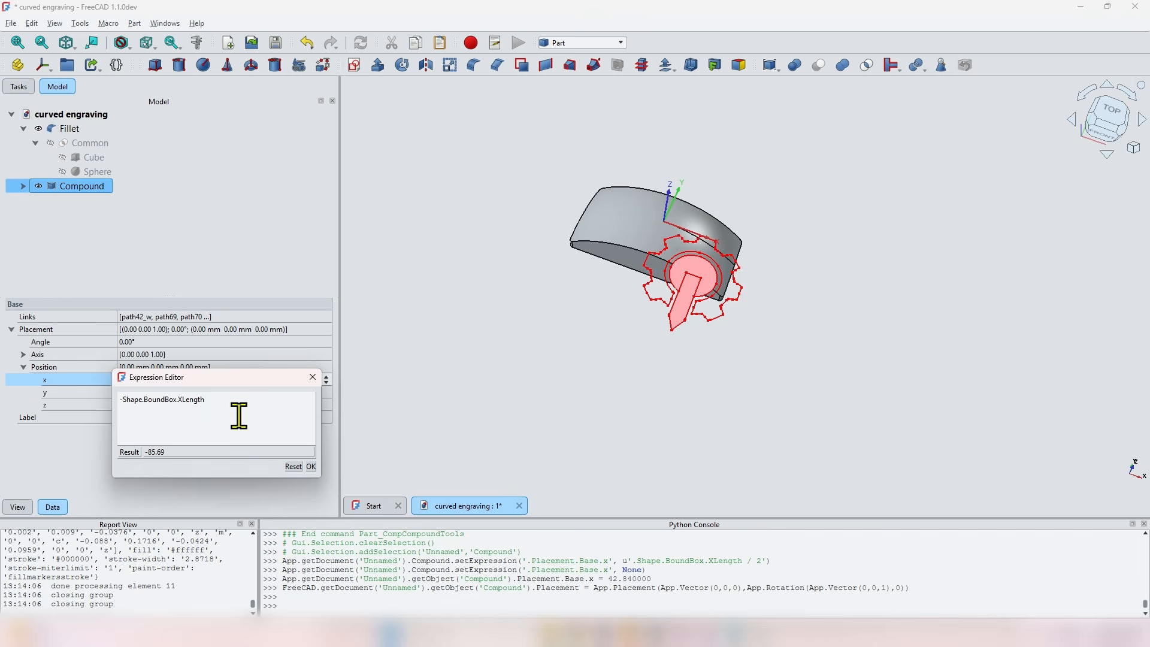
type("/2")
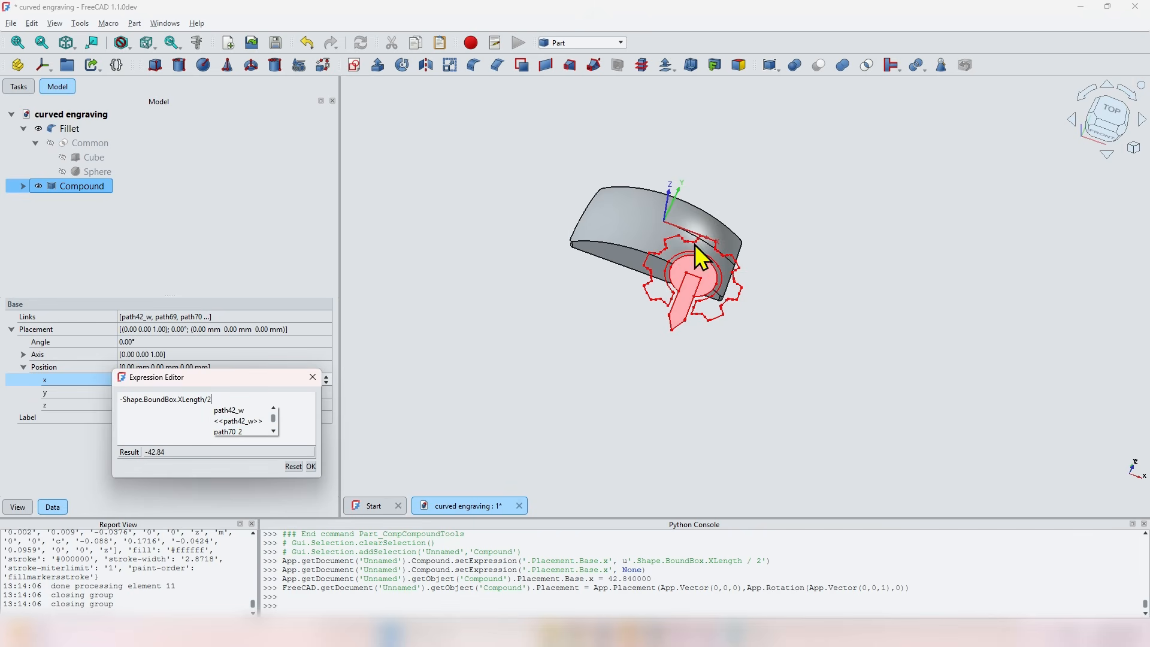
left_click(310, 467)
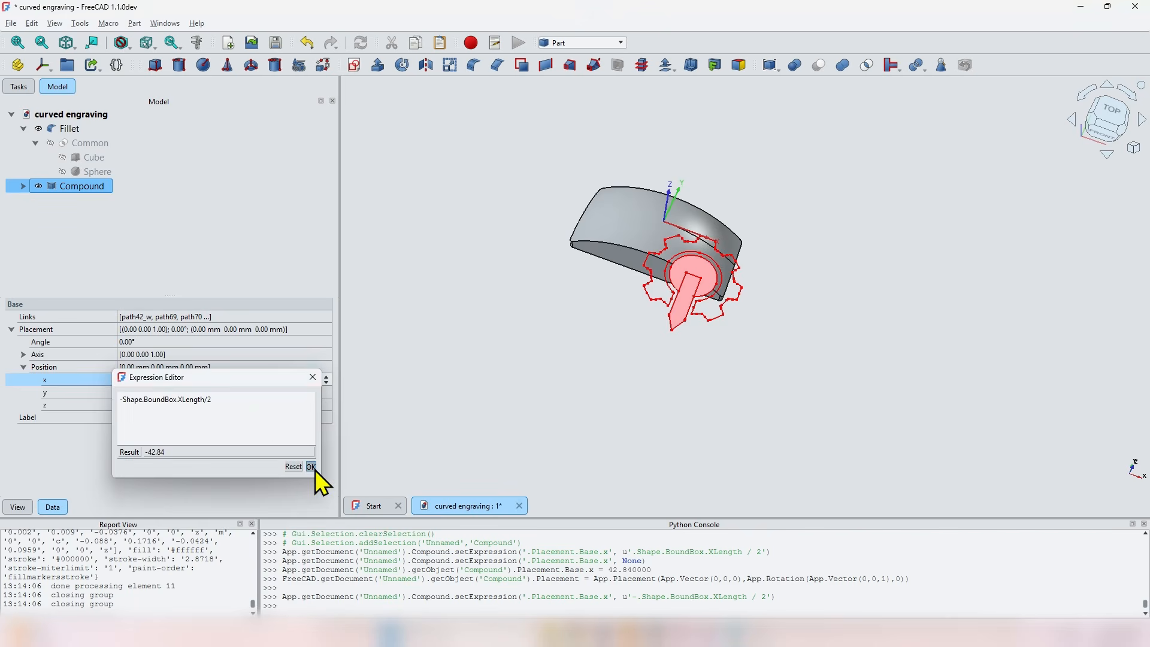
left_click(171, 394)
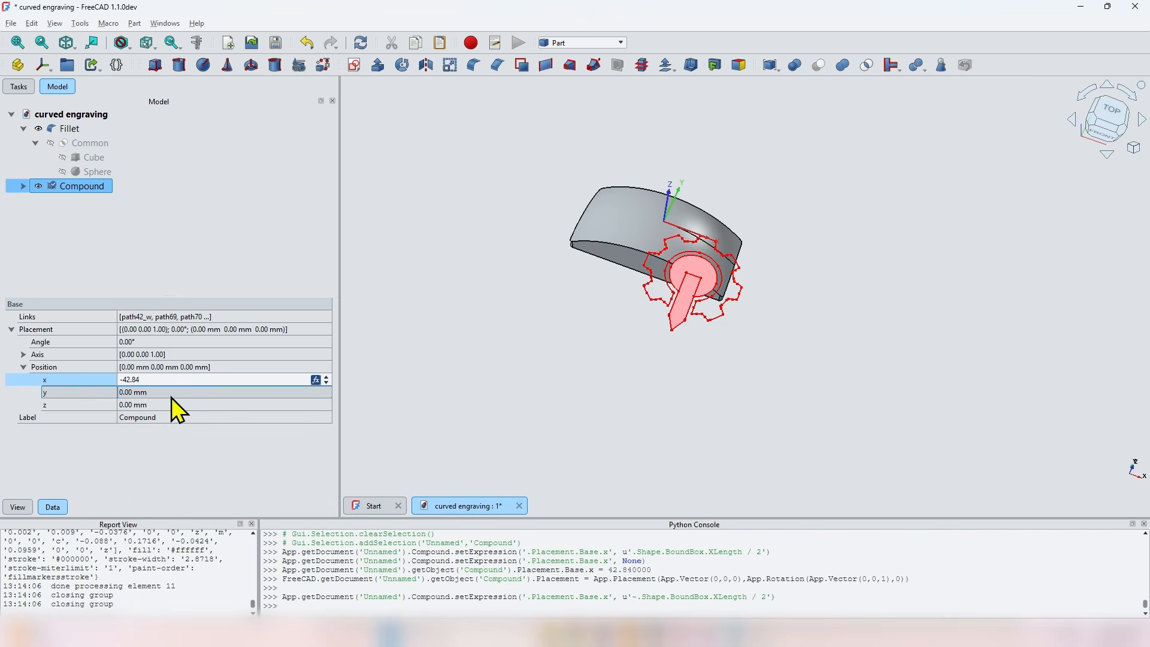
left_click(143, 231)
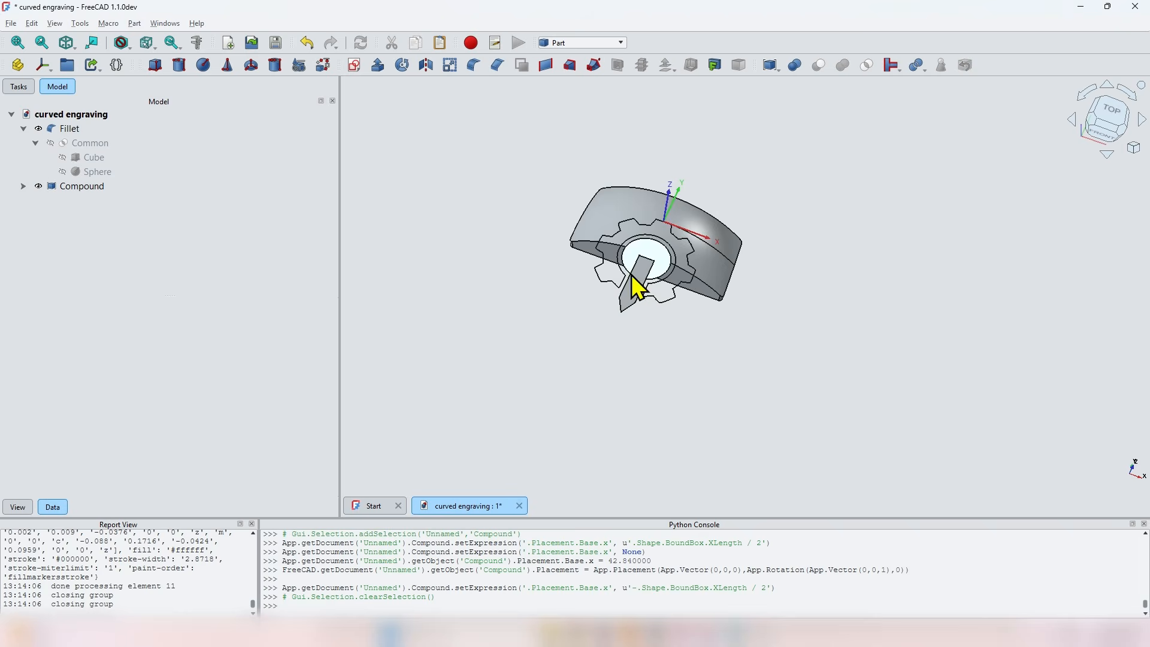
- Drive the logo compound's Y position with the expression .Shape.BoundBox.YLength/2
left_click(81, 185)
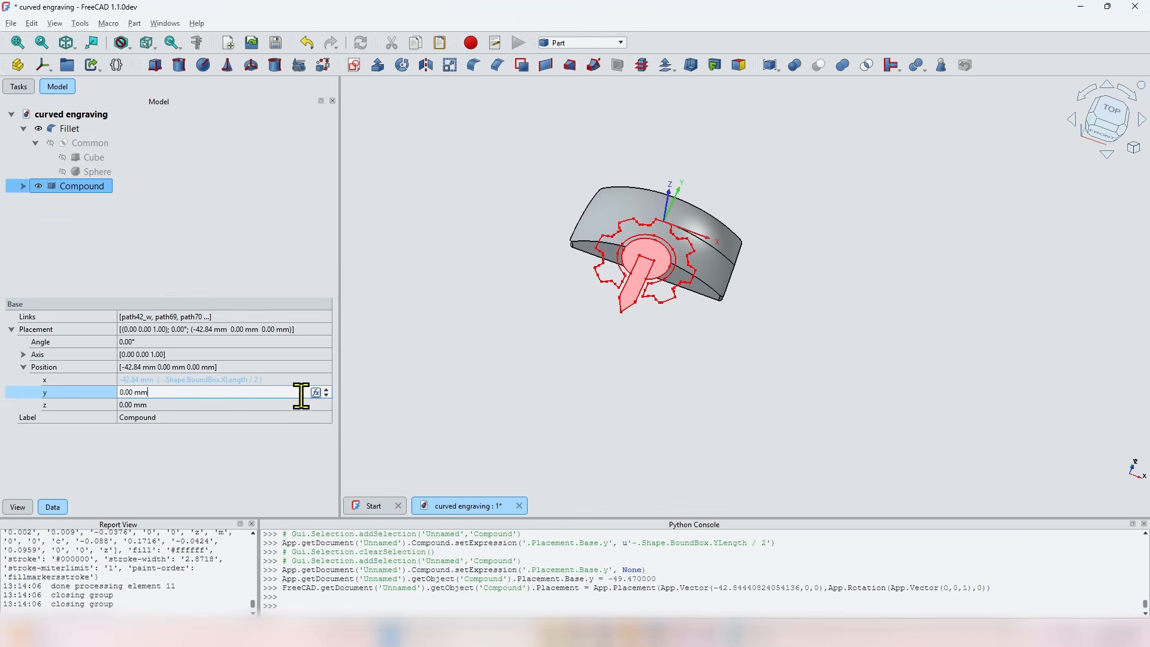
left_click(316, 392)
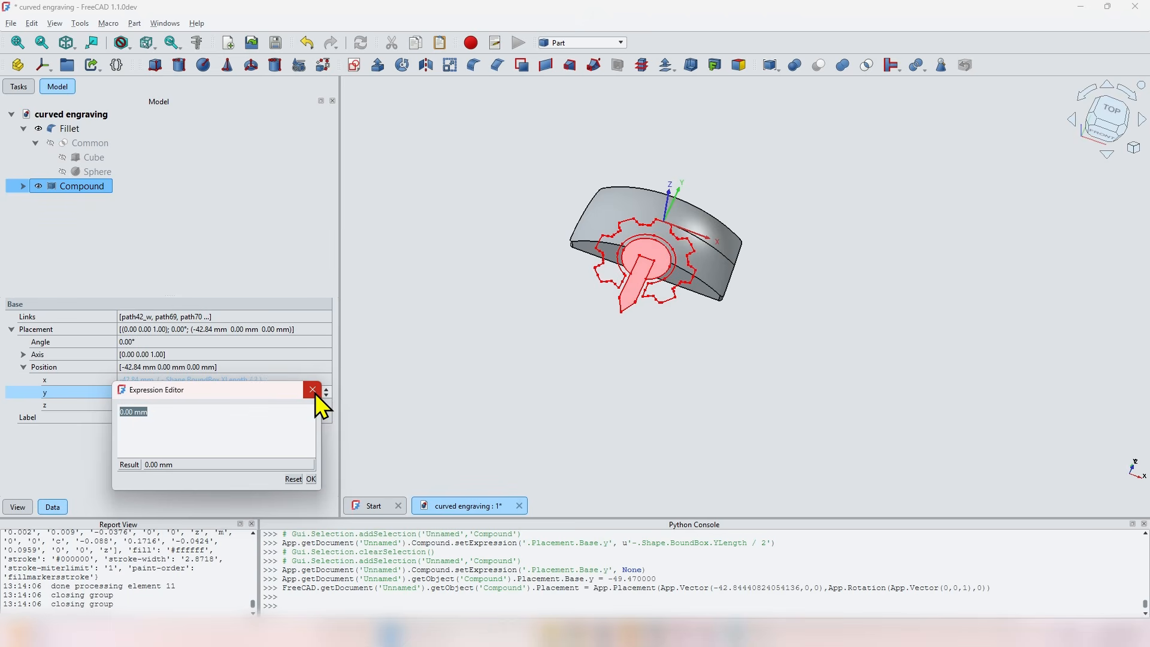
type(".Shape.Bound")
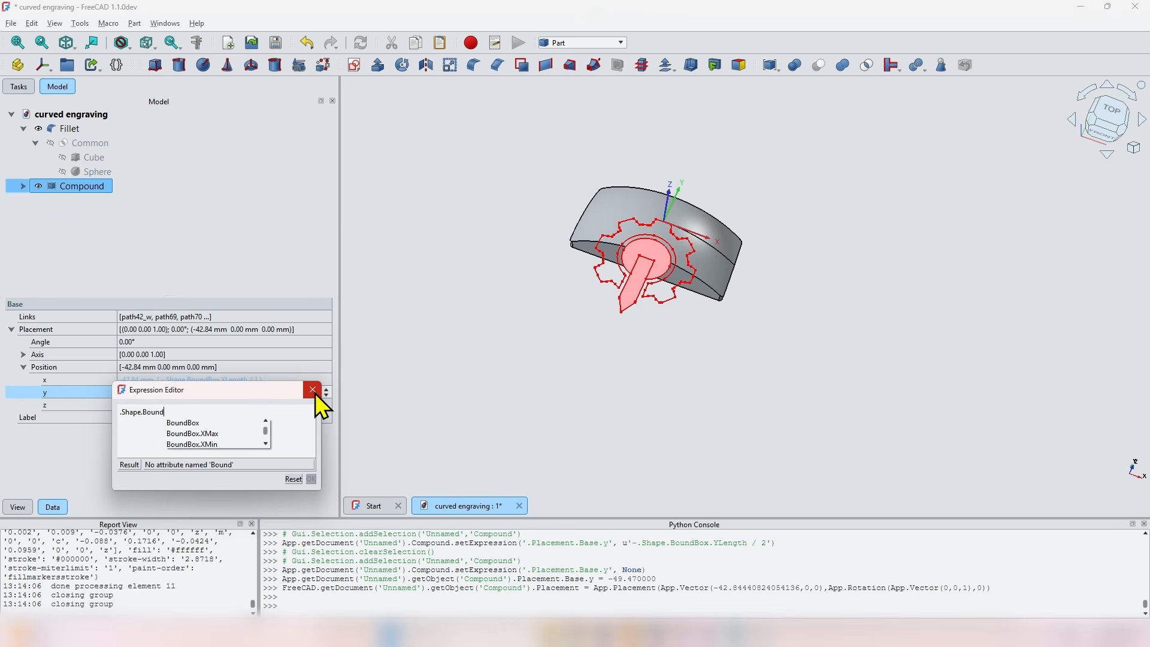
type("Box.Y")
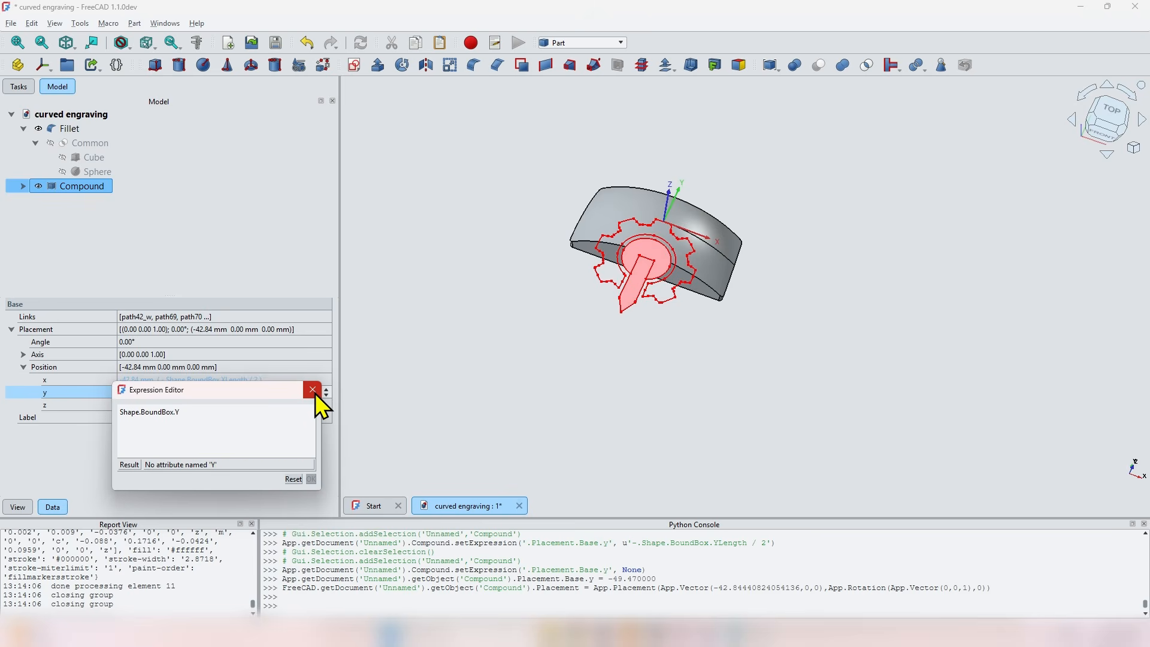
type("Length/2")
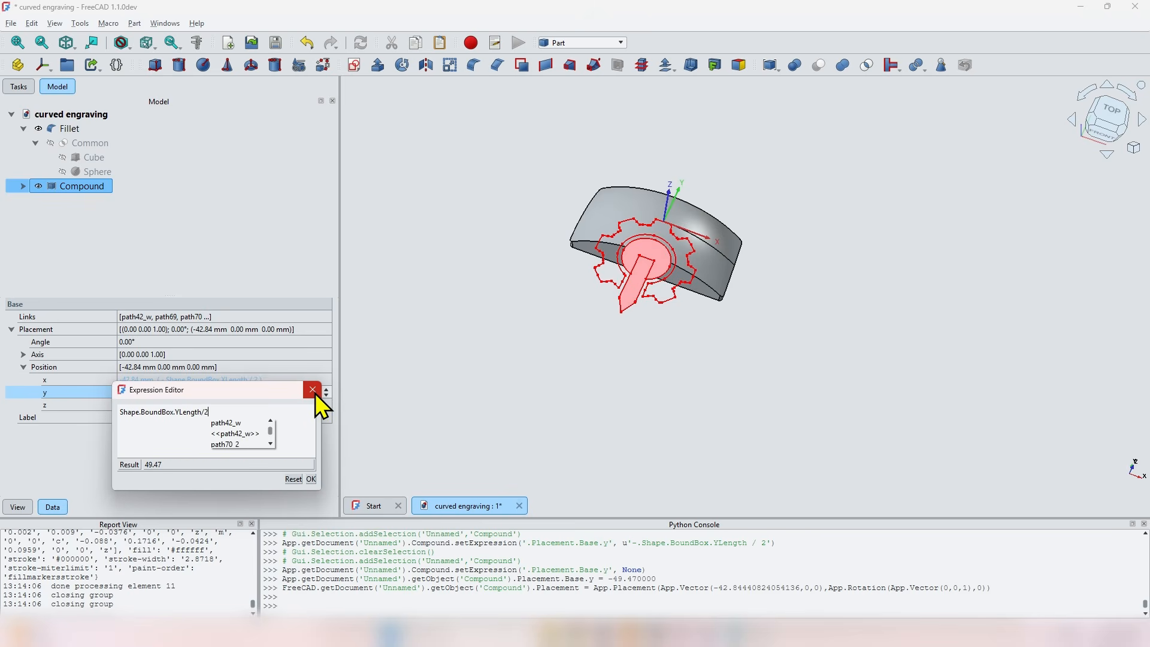
left_click(311, 480)
left_click(120, 238)
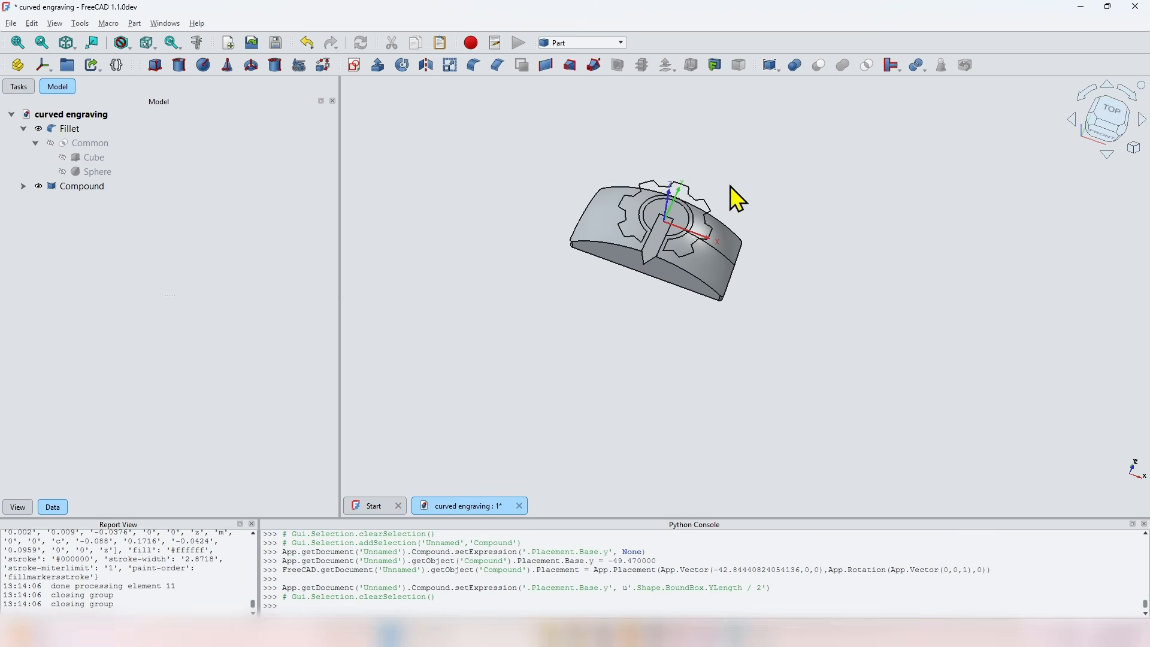
- Check the logo compound's position expressions and nest it inside a second compound
scroll(669, 192, "up", 6)
mouse_move(591, 235)
middle_mouse_down()
mouse_move(517, 280)
mouse_move(493, 267)
mouse_move(649, 303)
middle_mouse_up()
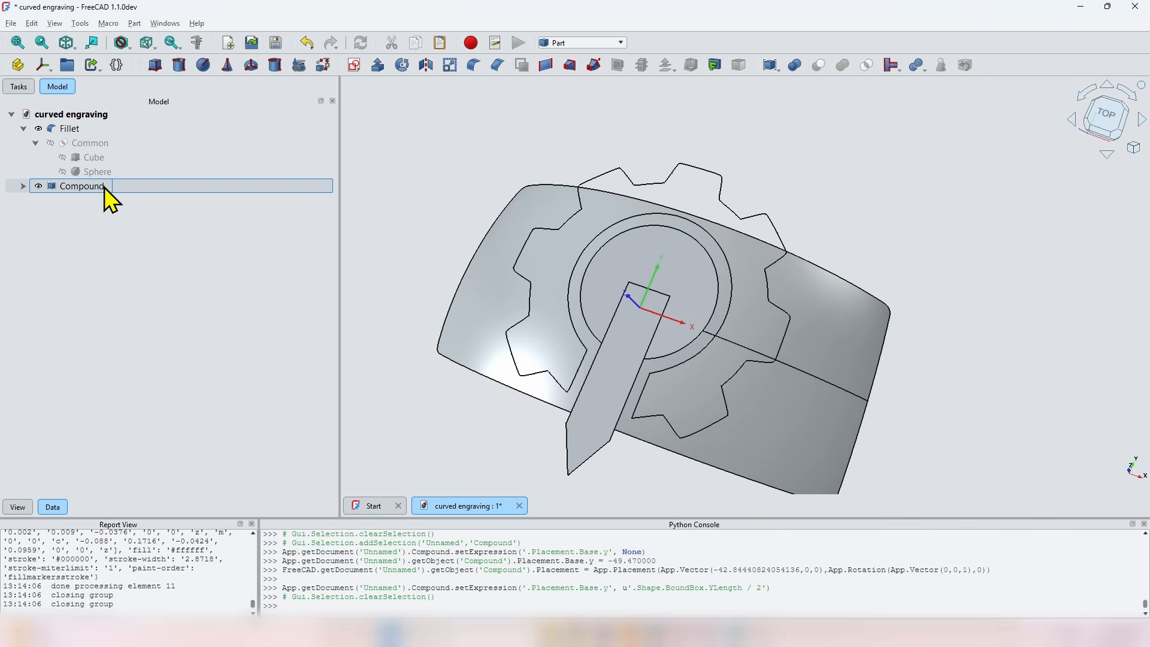
left_click(84, 188)
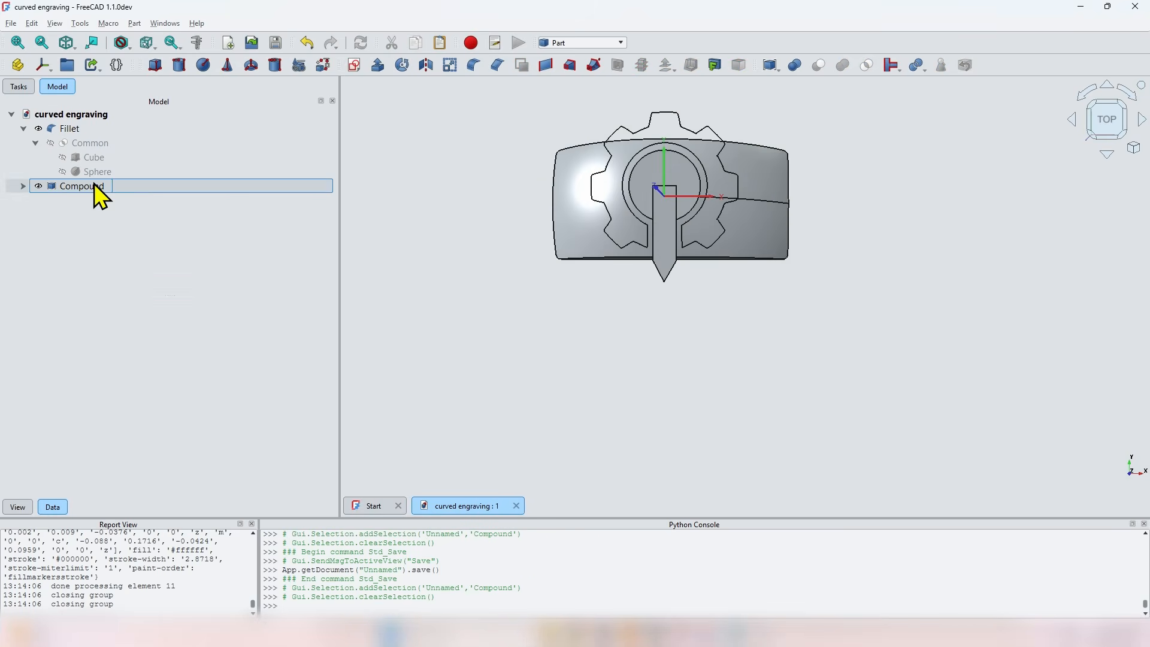
left_click(99, 191)
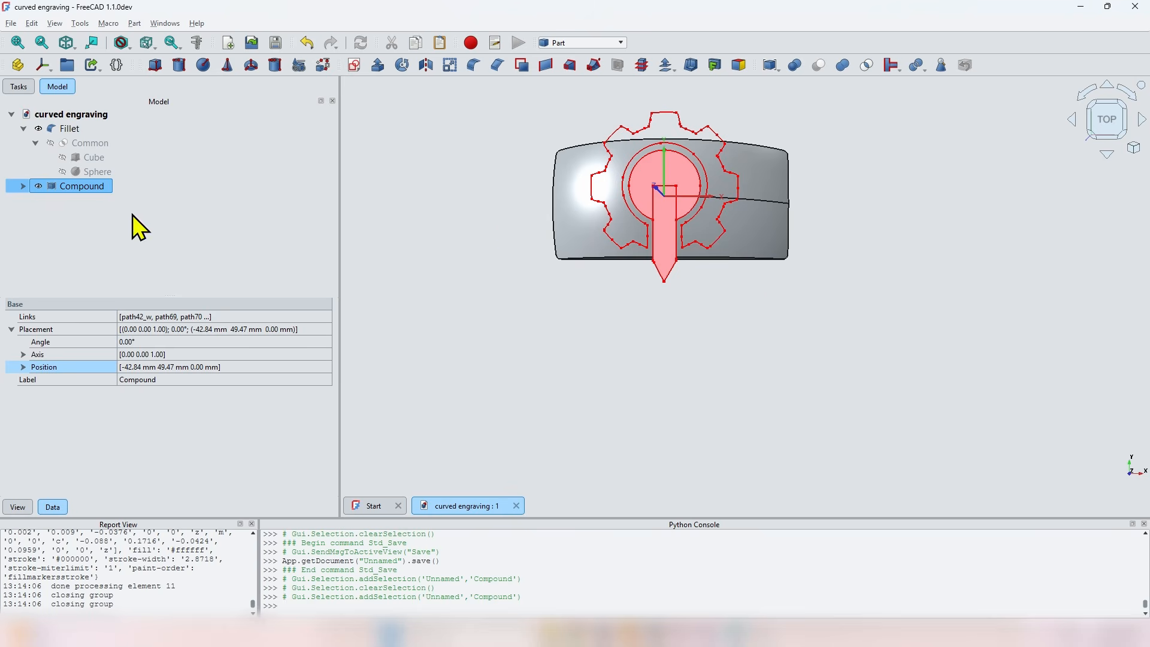
left_click(23, 367)
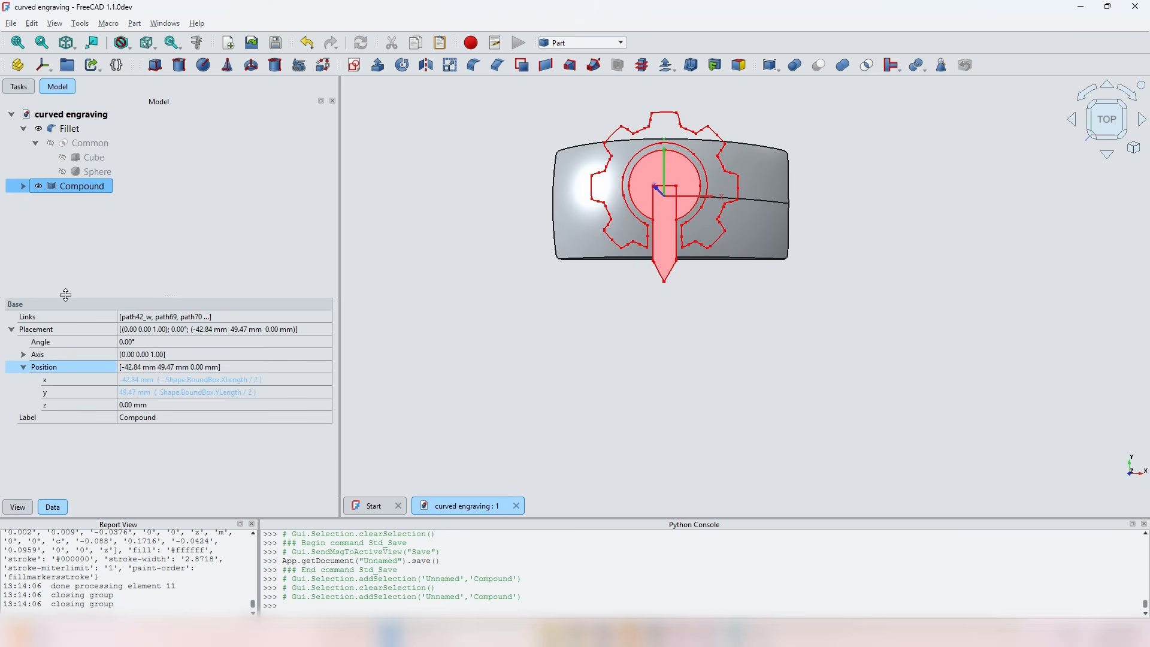
left_click(24, 367)
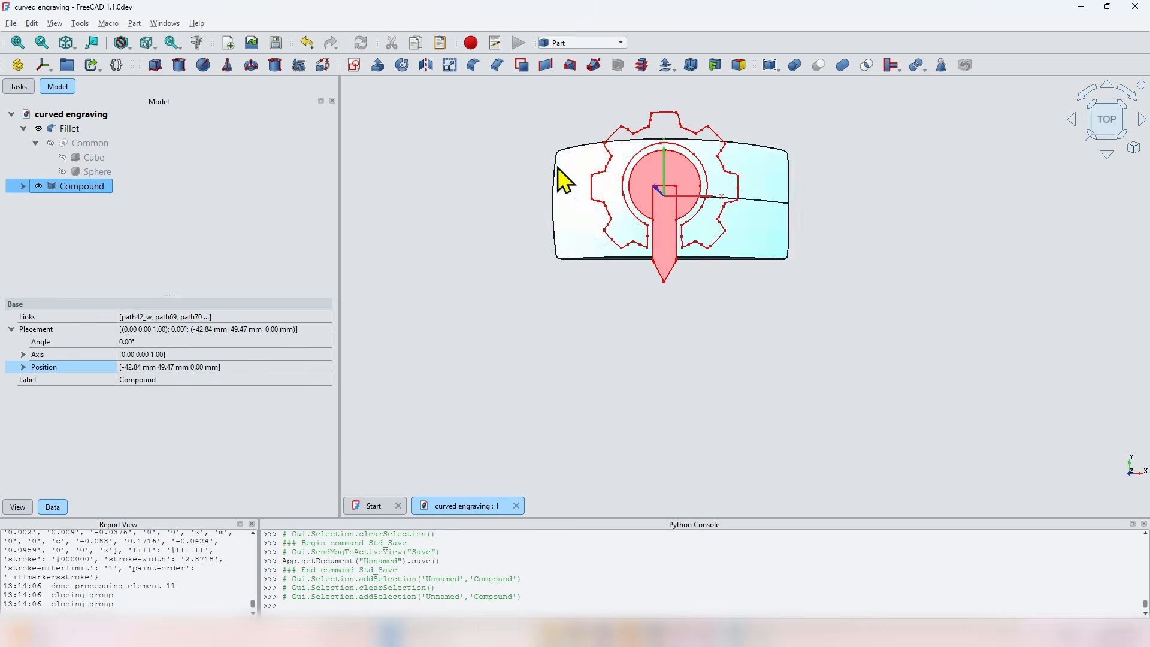
left_click(769, 64)
- Scale the outer logo compound uniformly by a factor of 0.65
left_click(78, 186)
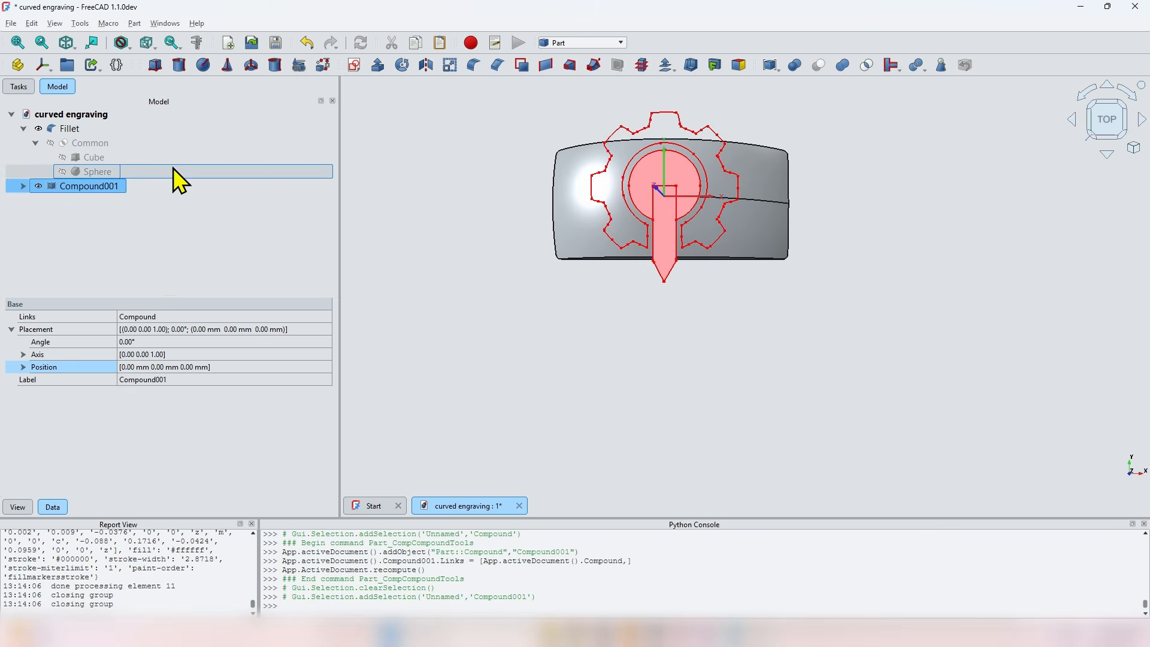
left_click(450, 65)
left_click(298, 187)
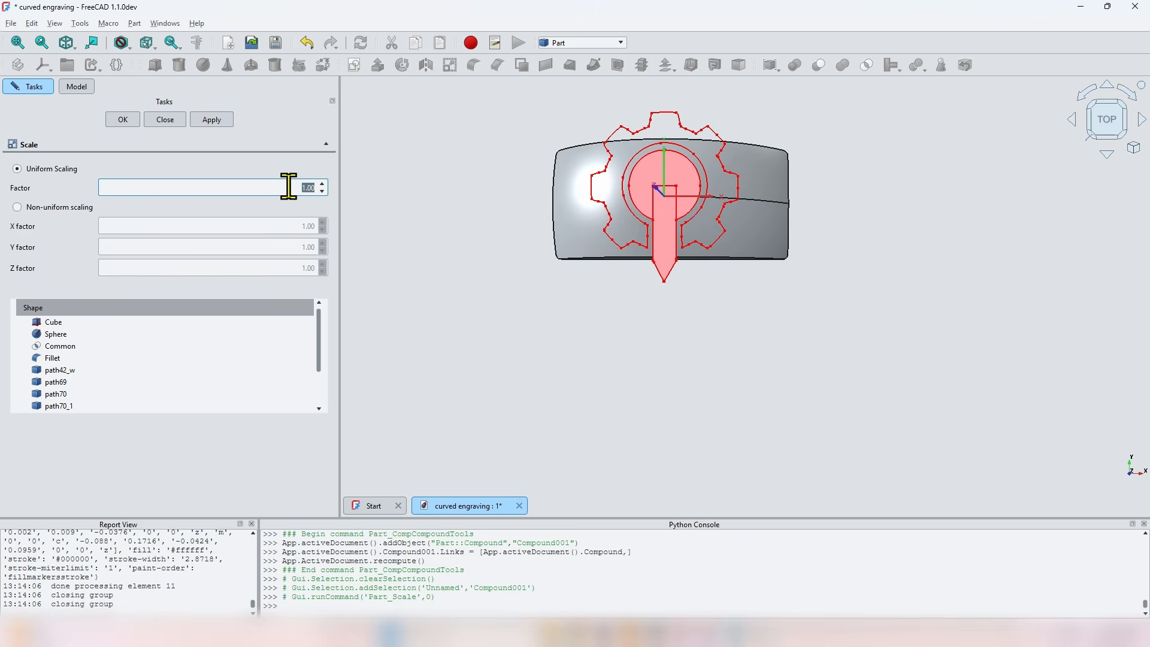
type("0.68")
key("BackSpace")
type("5")
left_click(117, 118)
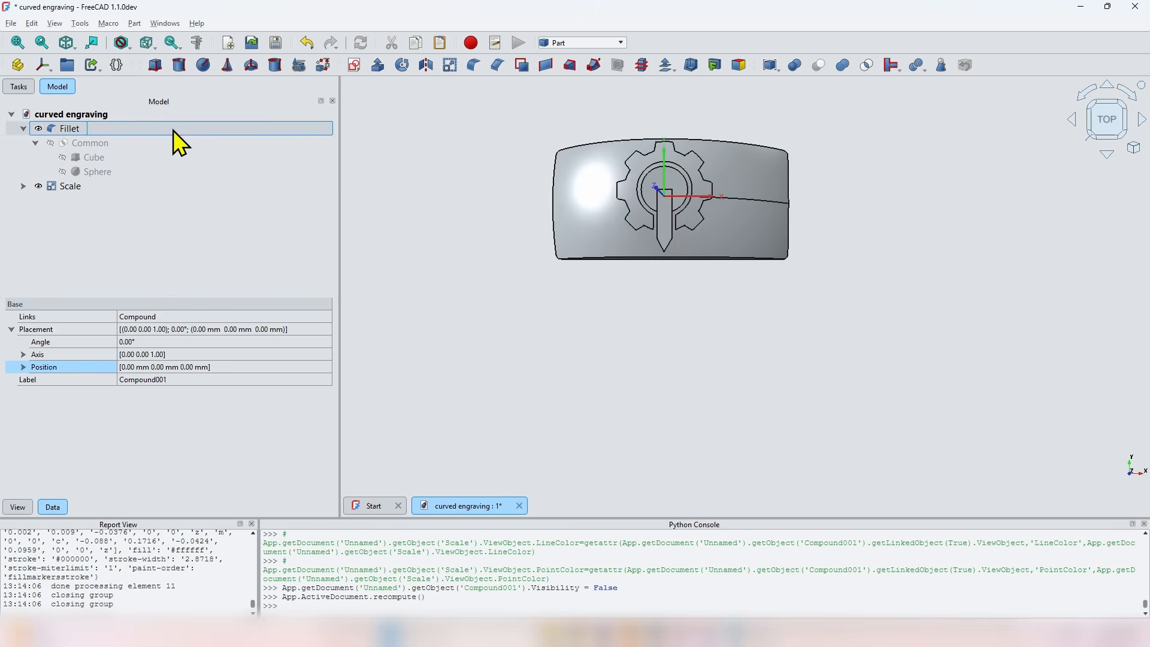
scroll(701, 193, "up", 3)
scroll(655, 180, "up", 2)
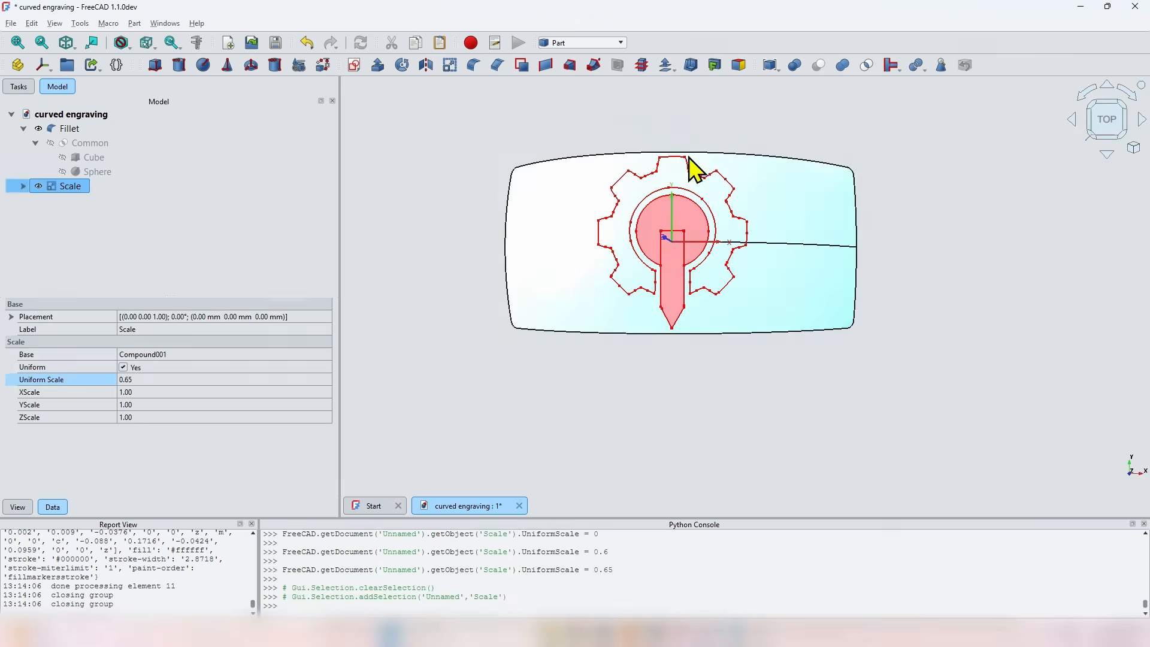
- Change the scaled logo's uniform scale factor to 0.6
left_click(248, 382)
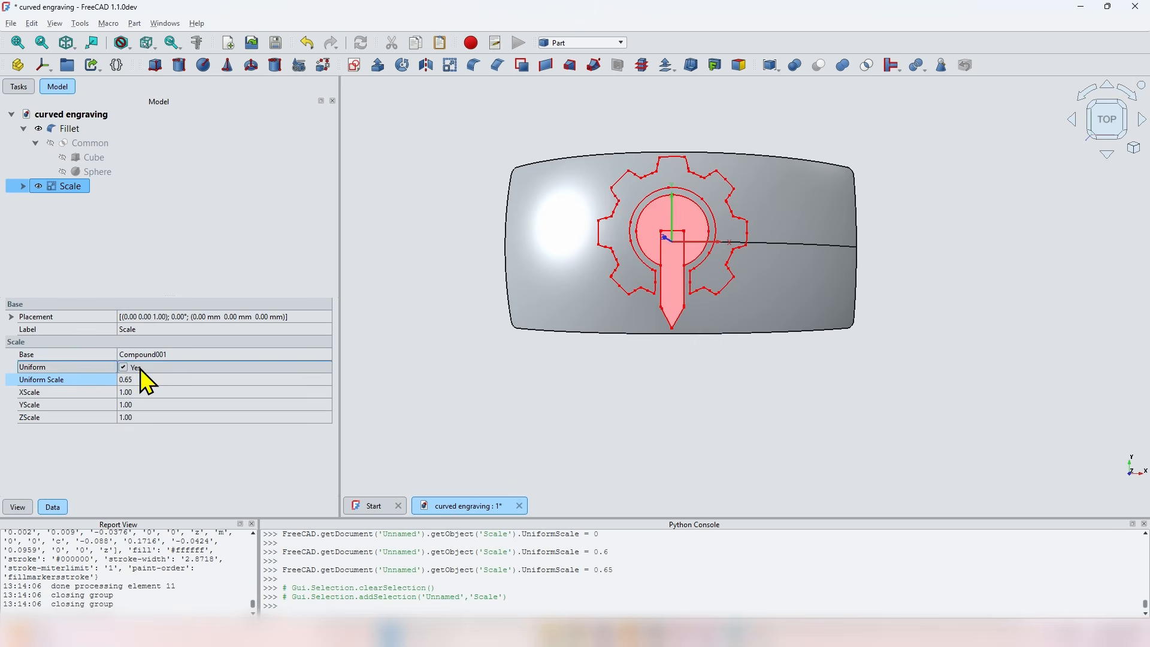
left_click(163, 380)
type("0.6")
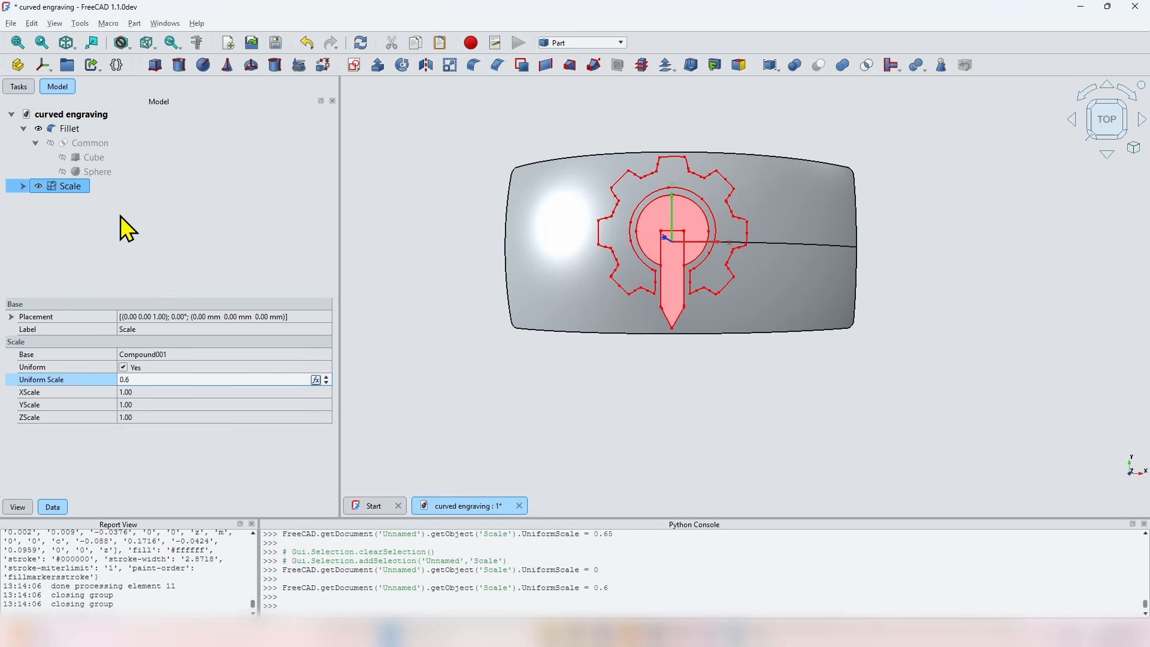
left_click(129, 264)
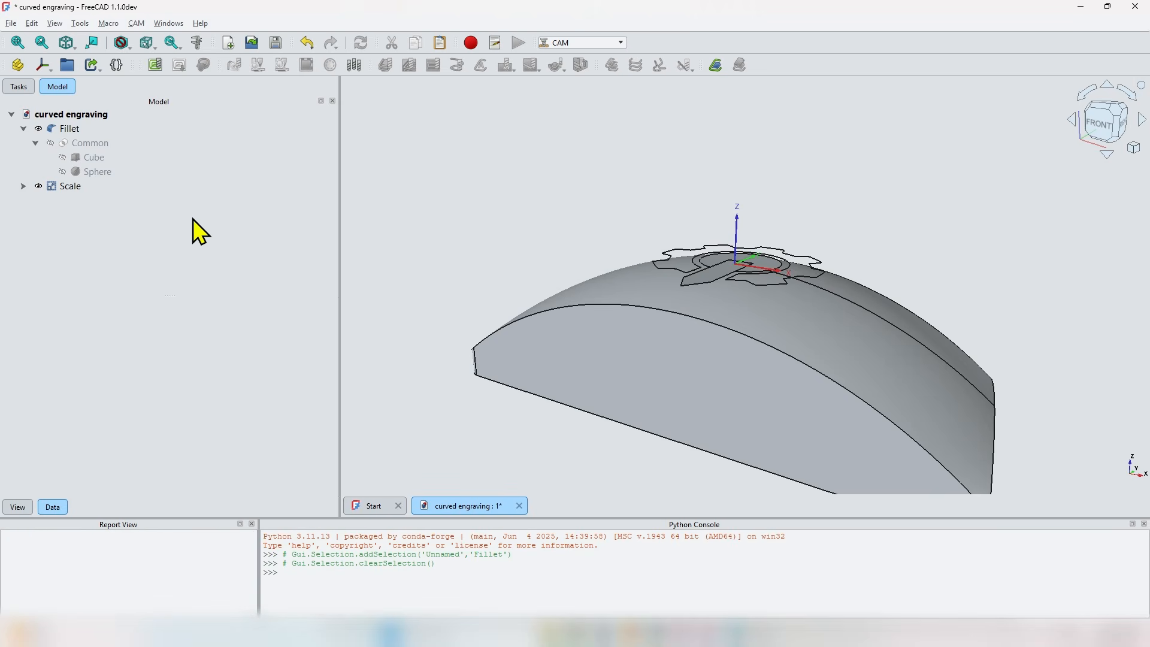
- Create a CAM job without a template, using Fillet and Scale as its models
left_click(67, 129)
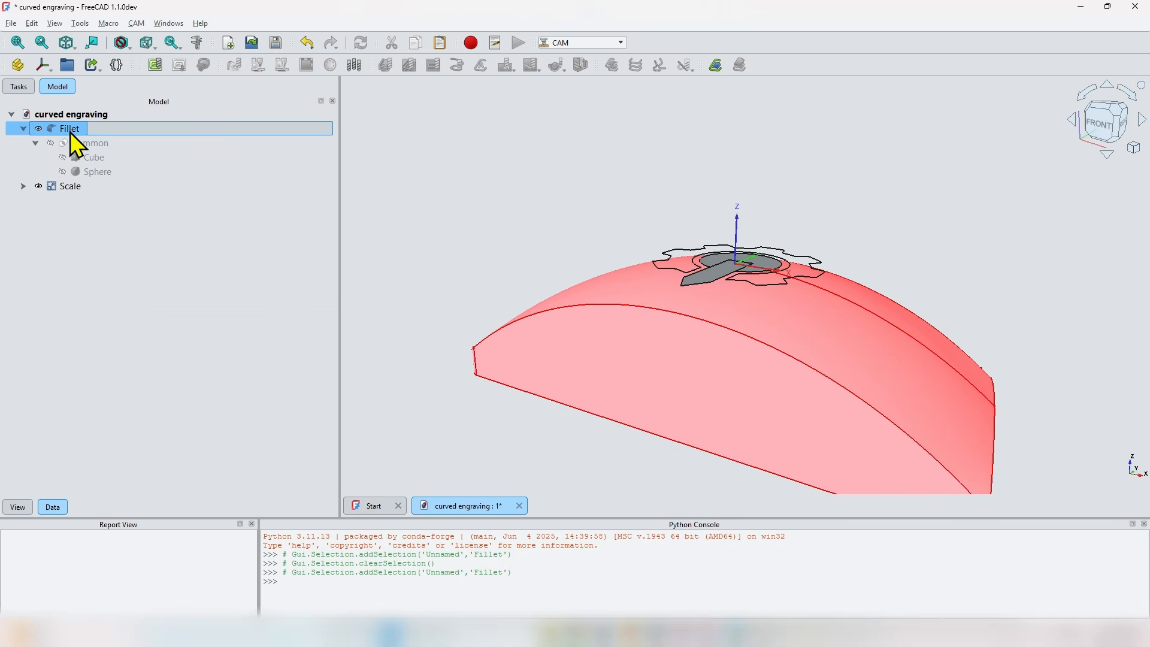
left_click(78, 188, "ctrl")
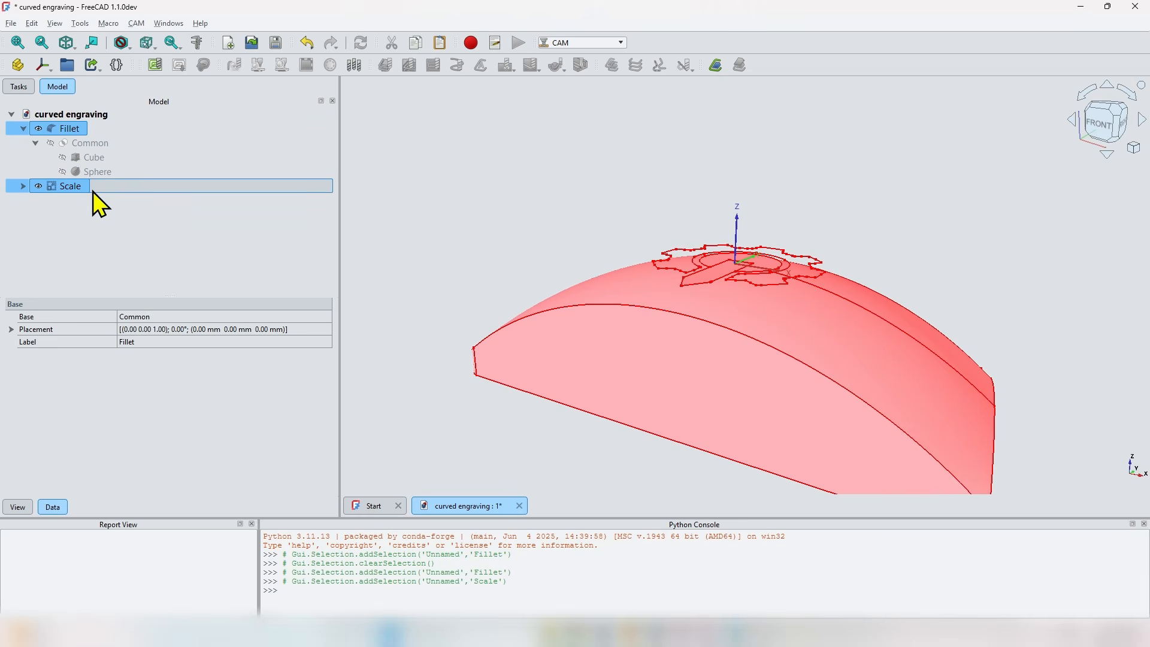
left_click(157, 64)
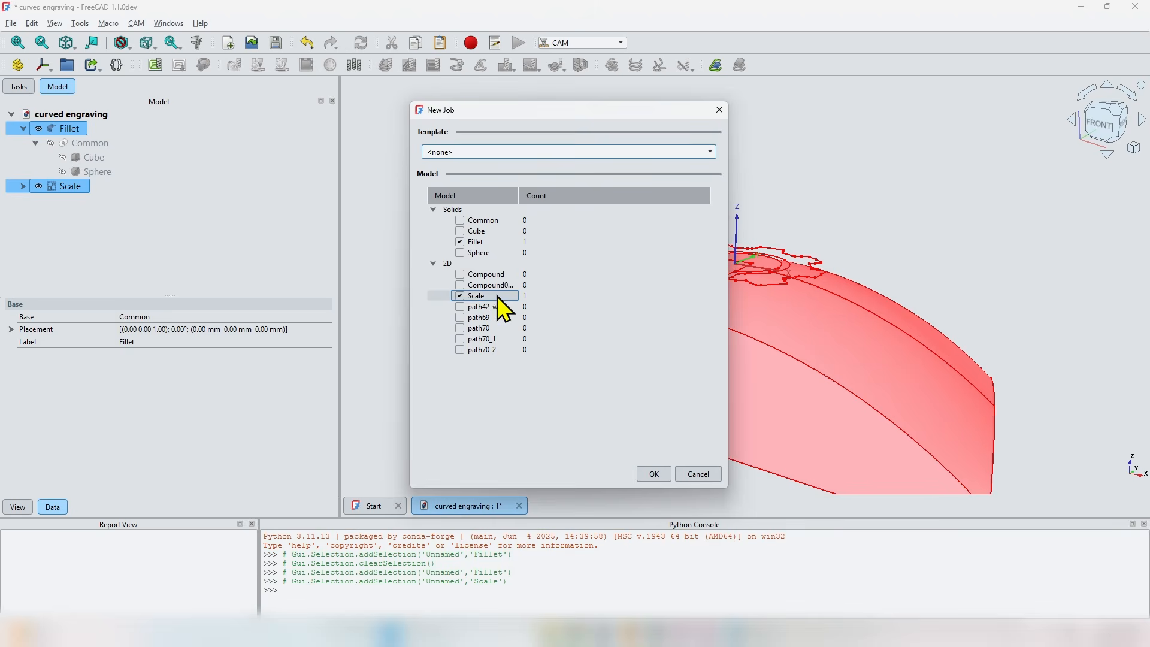
left_click(654, 474)
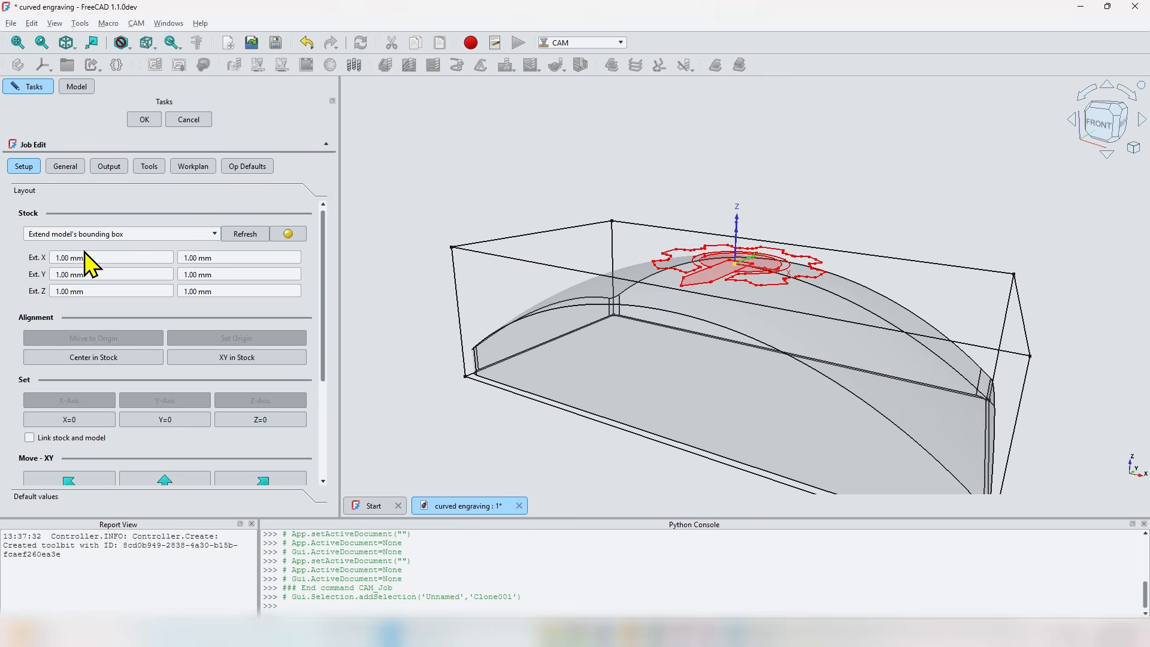
middle_click_drag(561, 349, 625, 372)
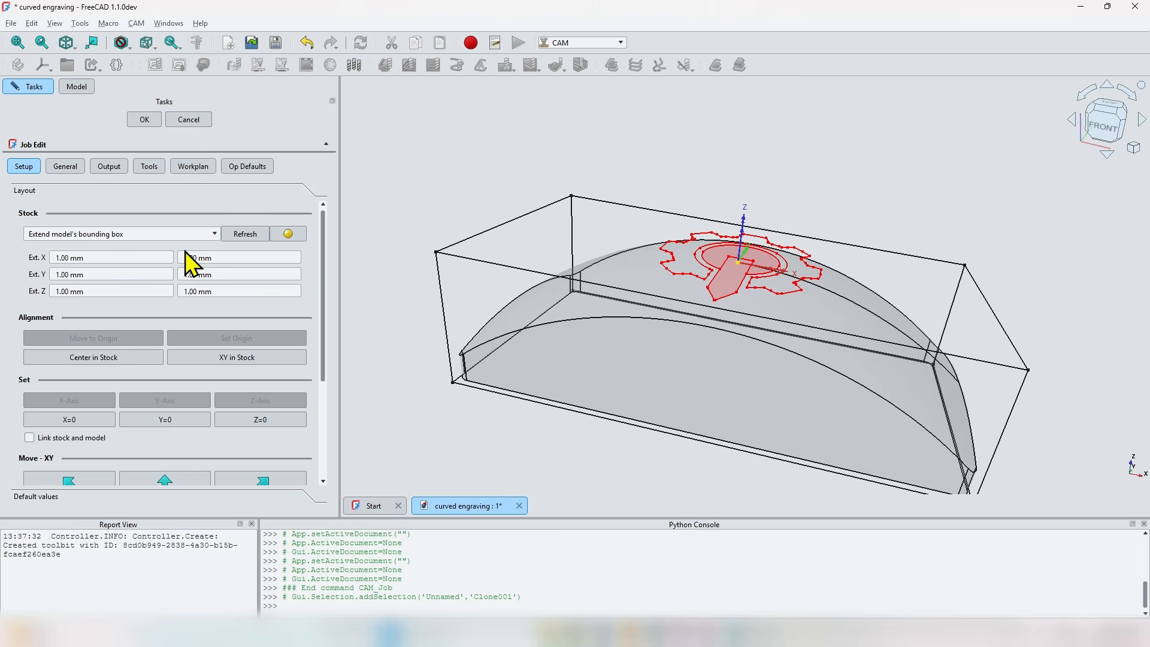
- Define the stock as a box, set the job origin at its upper corner with minimum X and Y, and open the job's tool list
left_click(161, 234)
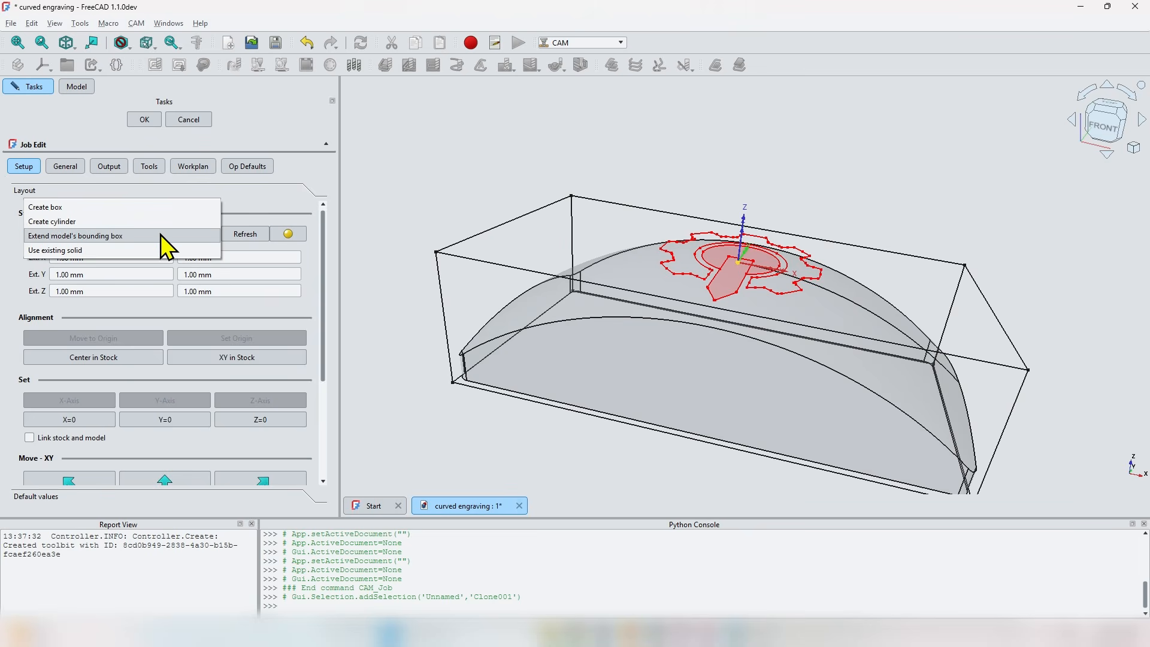
left_click(99, 208)
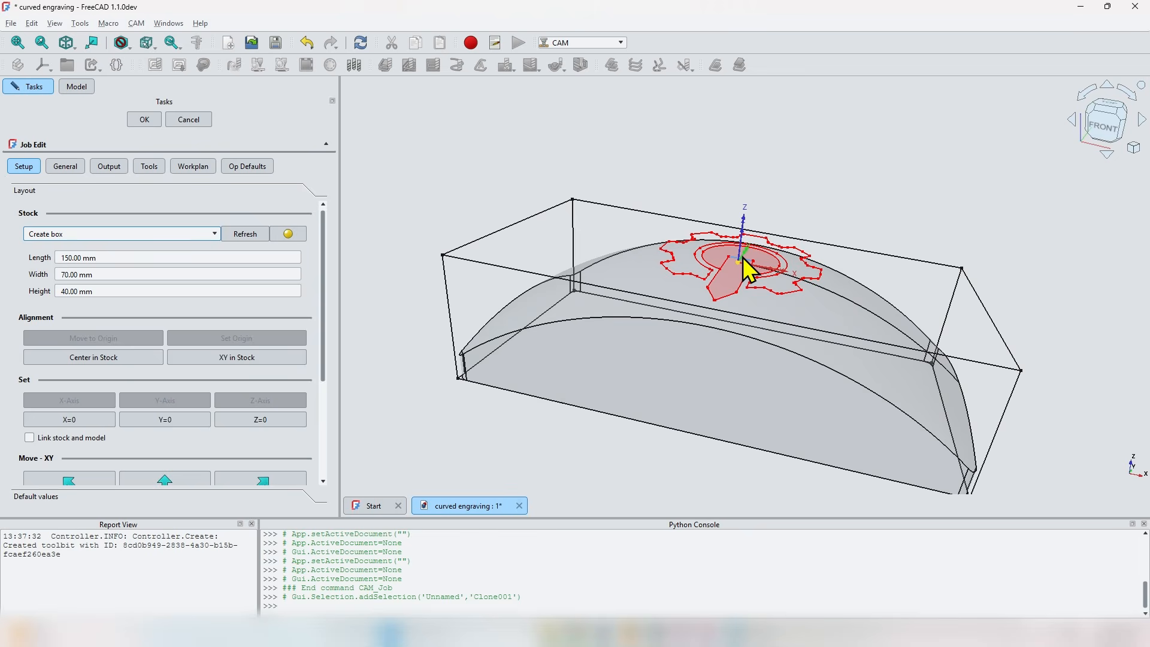
left_click(443, 256)
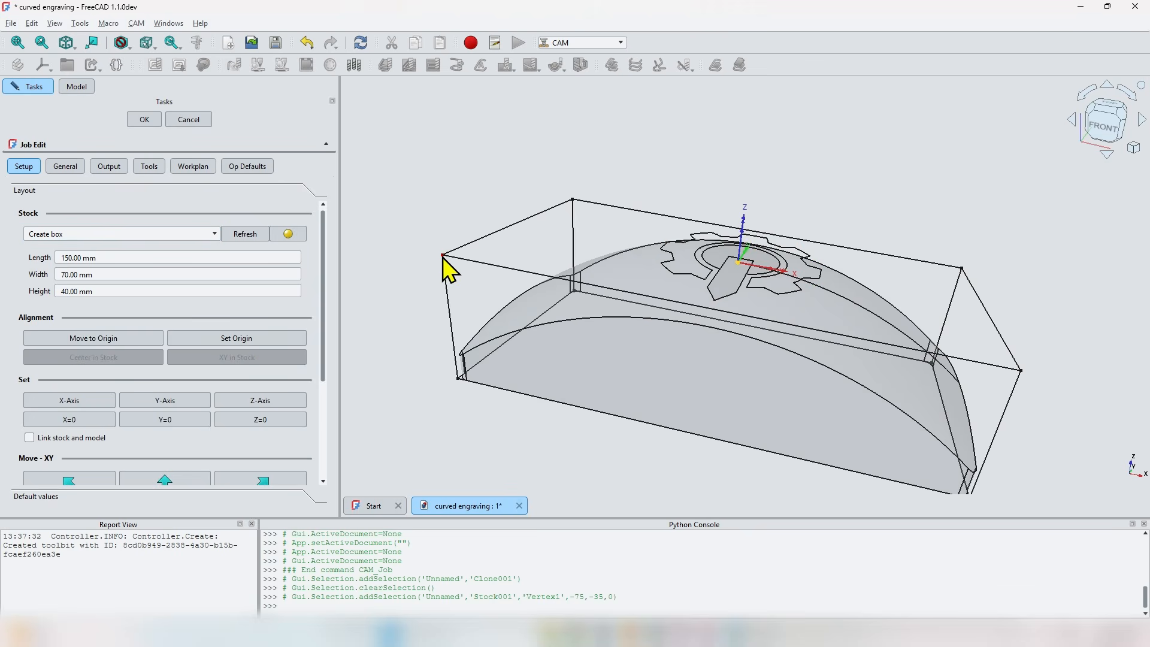
left_click(236, 345)
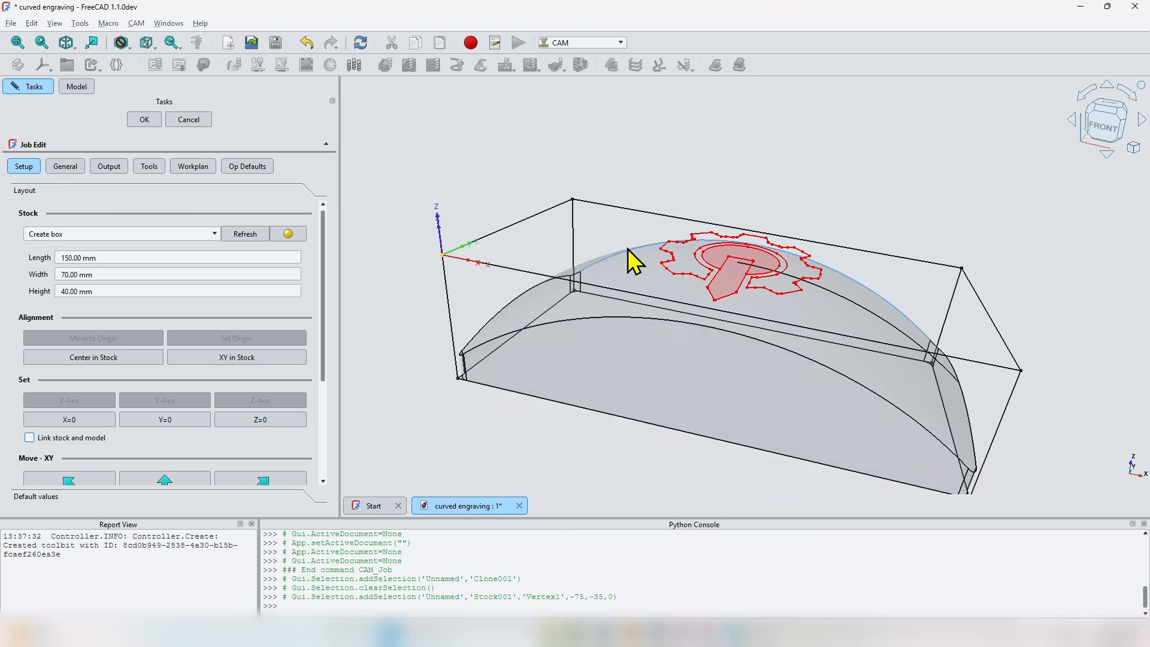
middle_click_drag(527, 319, 508, 258)
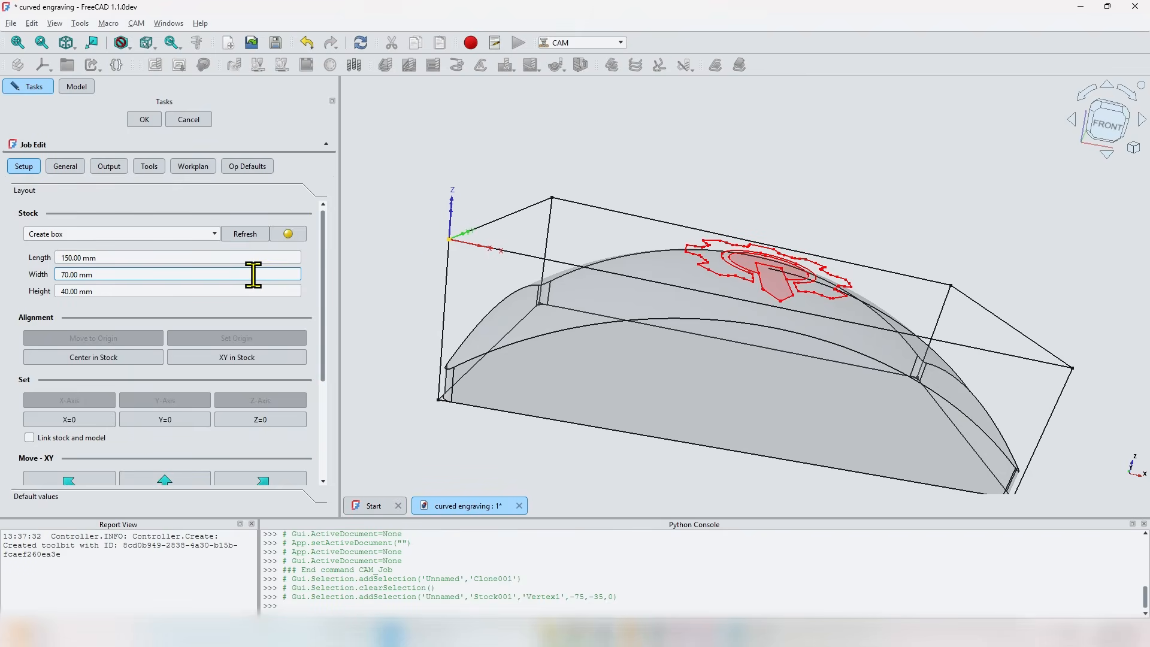
left_click(150, 166)
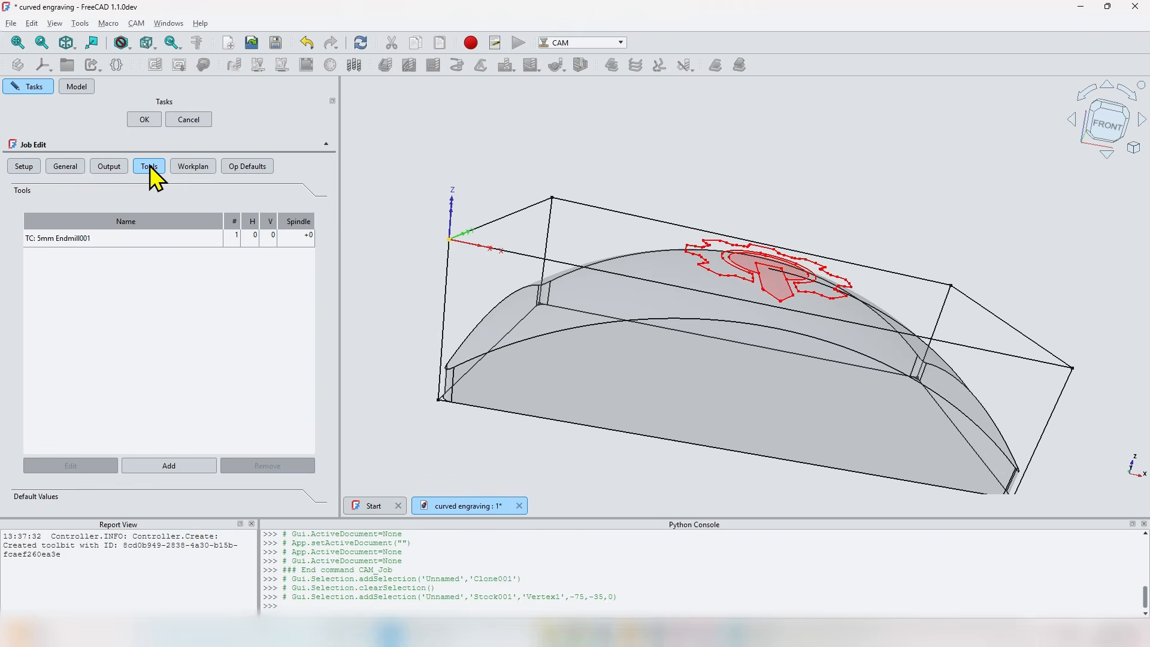
left_click(183, 463)
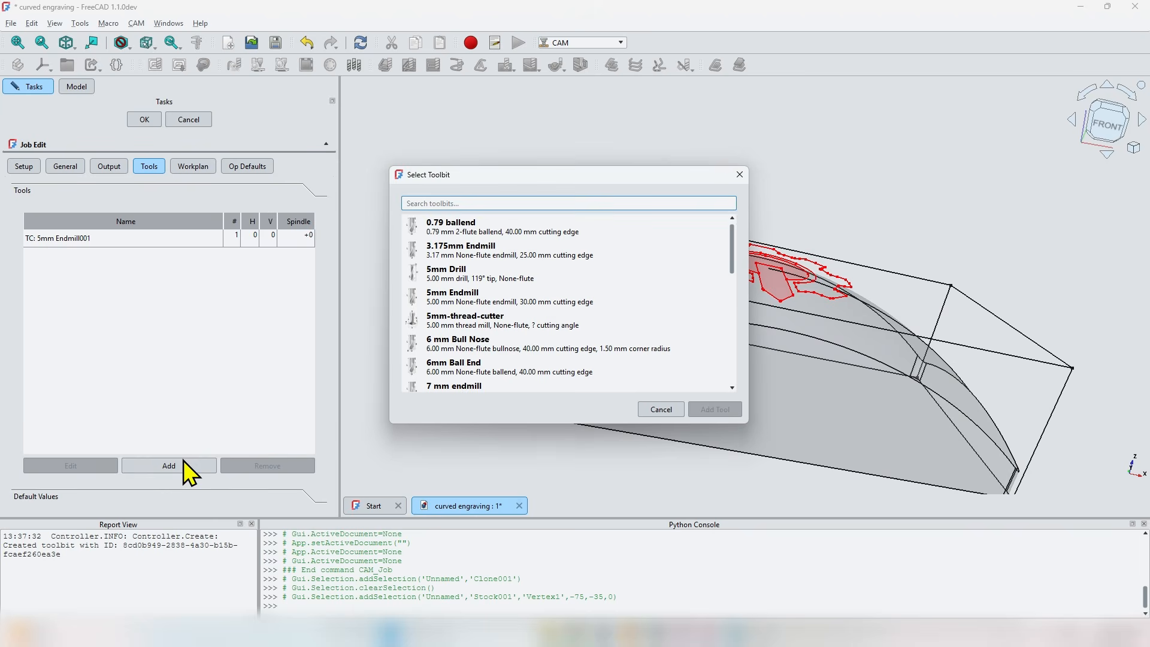
scroll(539, 340, "down", 3)
left_click(491, 318)
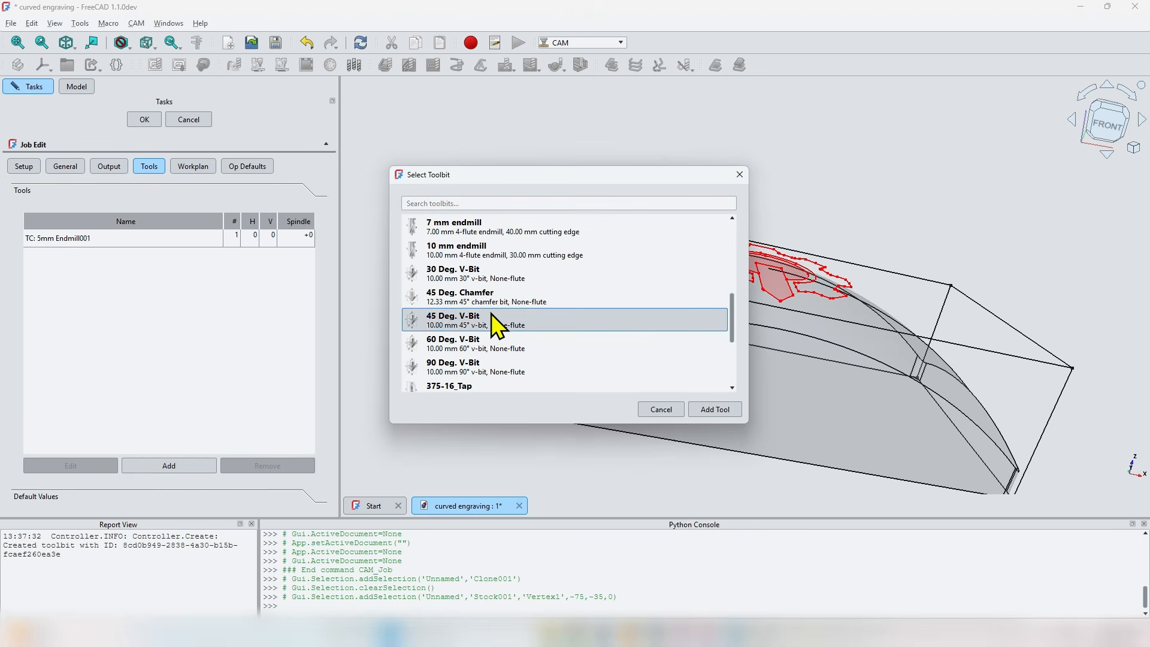
scroll(545, 275, "up", 3)
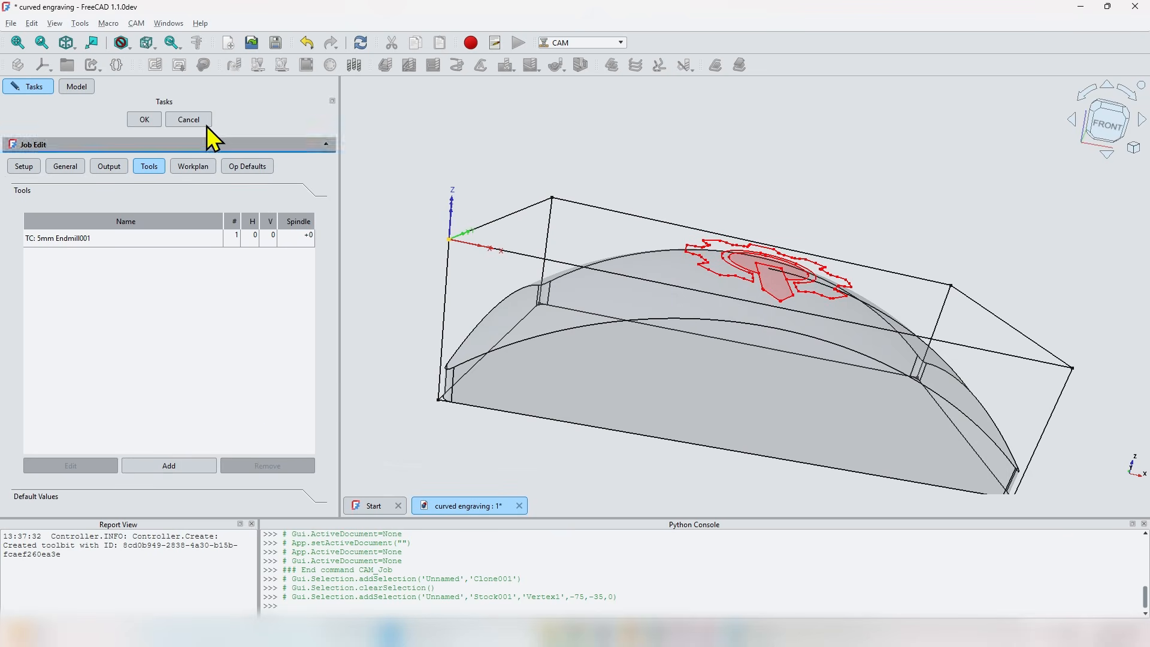
- Create a new endmill toolbit in the toolbit library and label it "6 mm endmill"
left_click(136, 23)
left_click(180, 180)
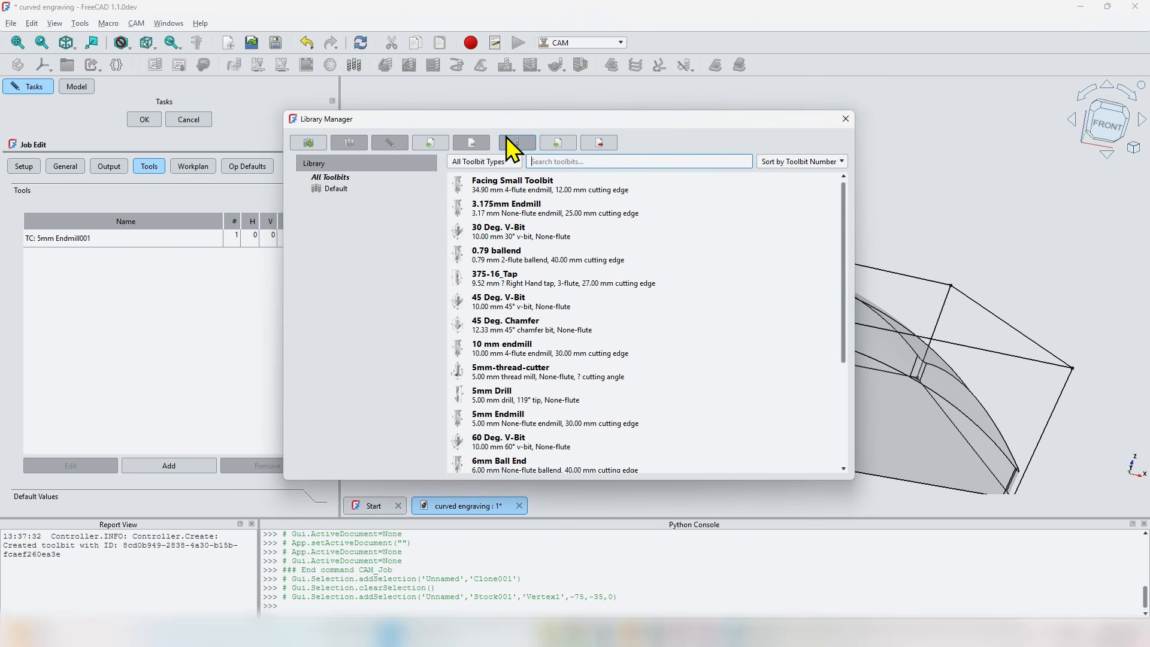
left_click(516, 142)
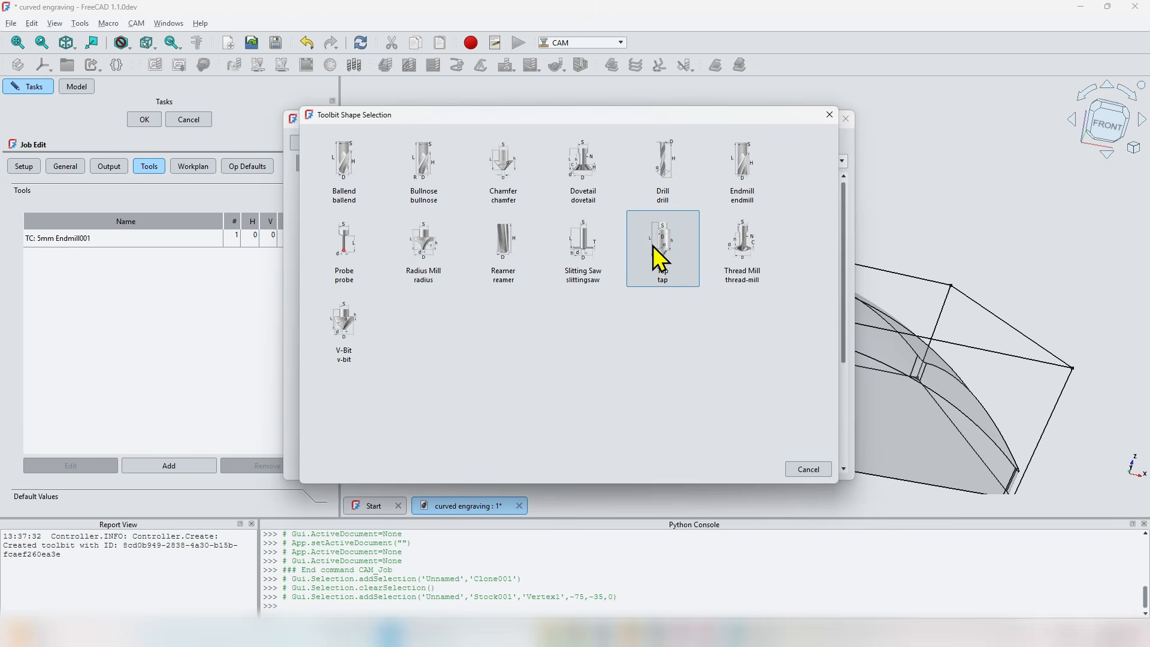
left_click(749, 180)
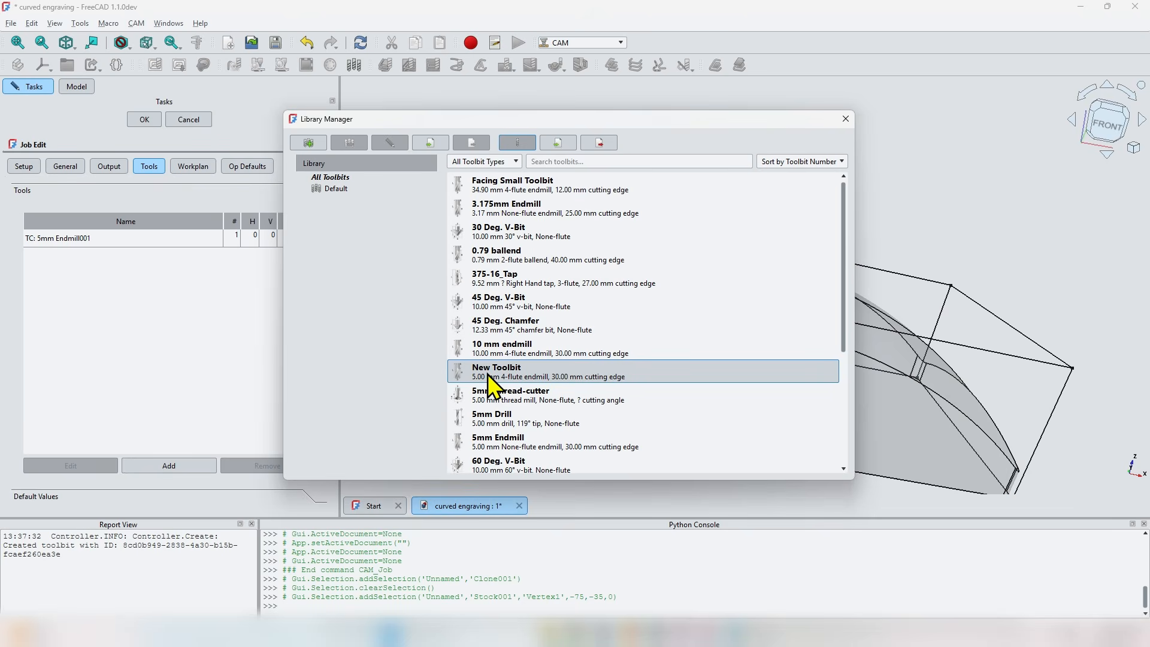
double_click(497, 374)
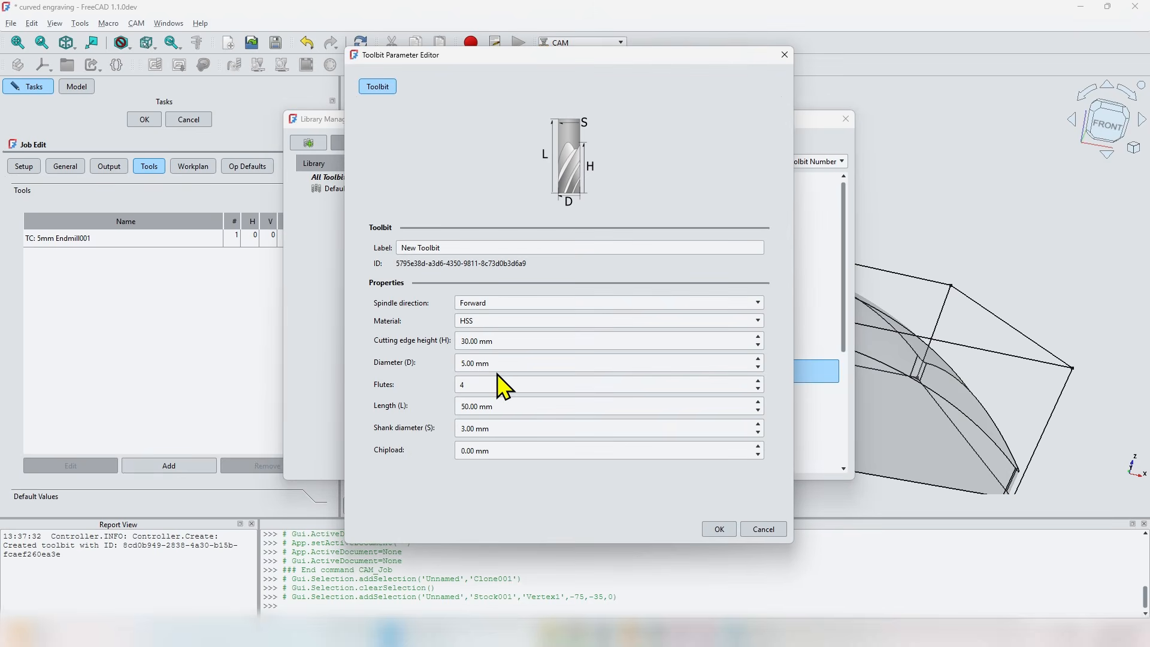
left_click(462, 247)
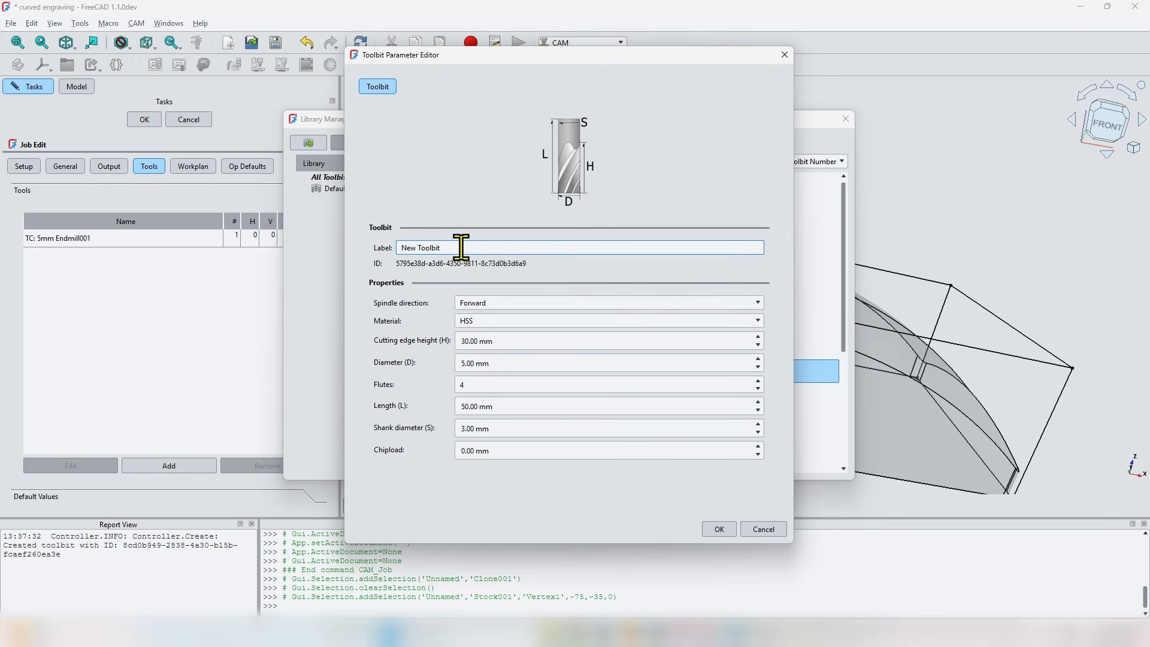
double_click(464, 247)
left_click(464, 247)
type("6 mm endmill")
- Set the new endmill's cutting edge height to 20 mm and its diameter and shank diameter to 6 mm, and close the library
left_click(466, 341)
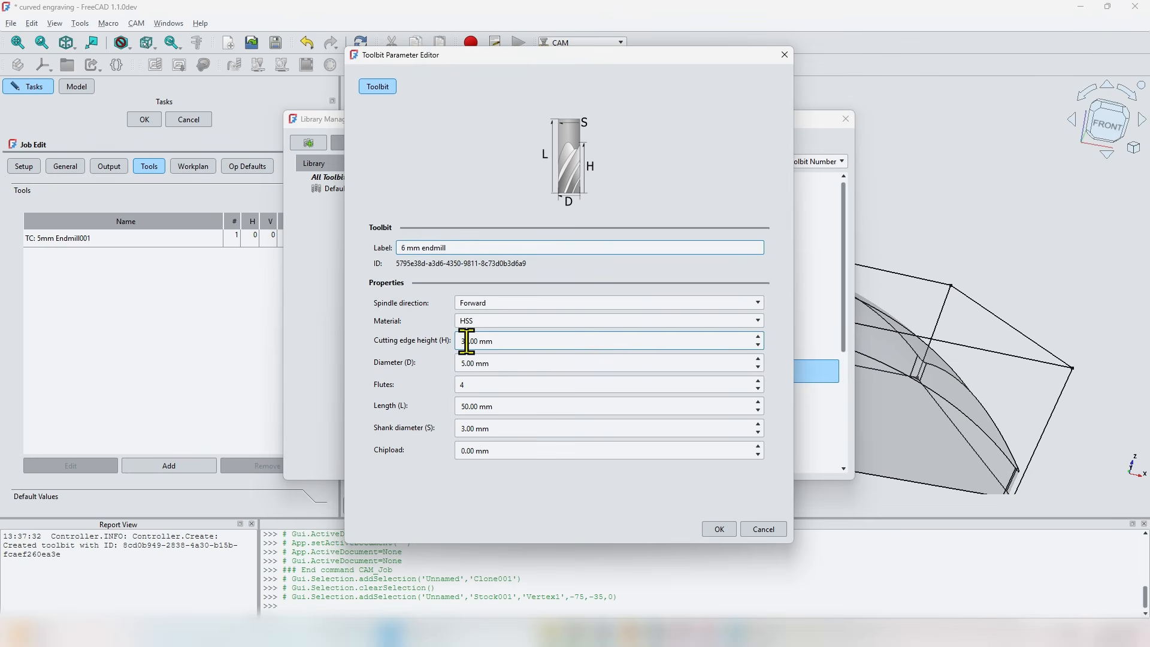
key("BackSpace")
type("20")
left_click(475, 363)
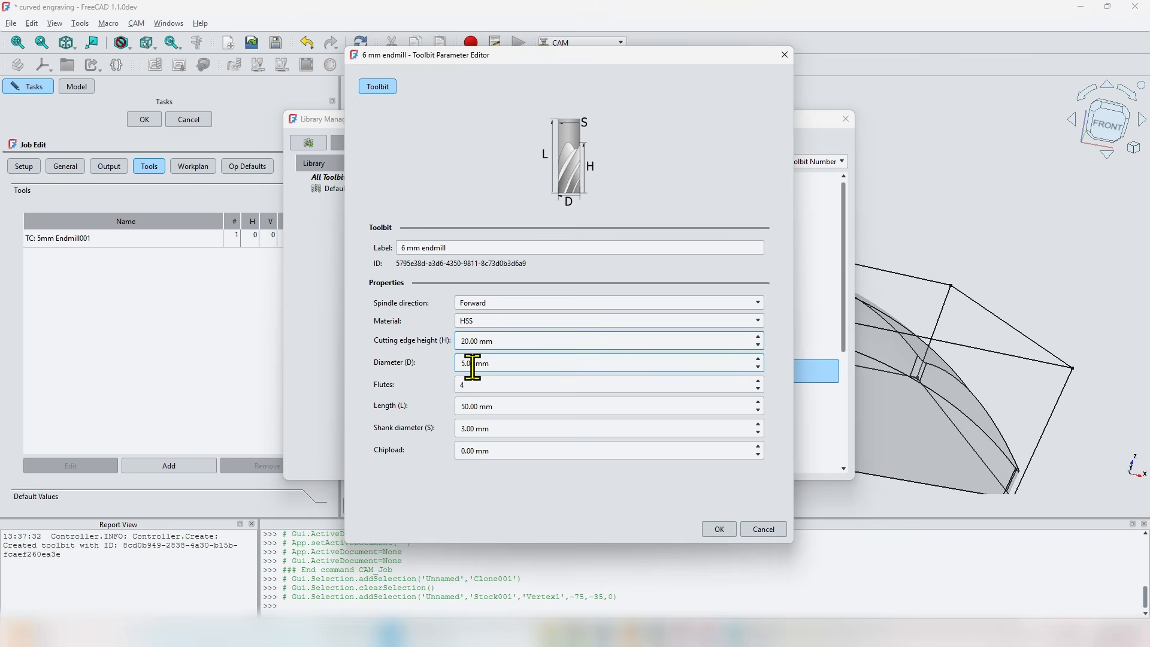
key("BackSpace")
type("6")
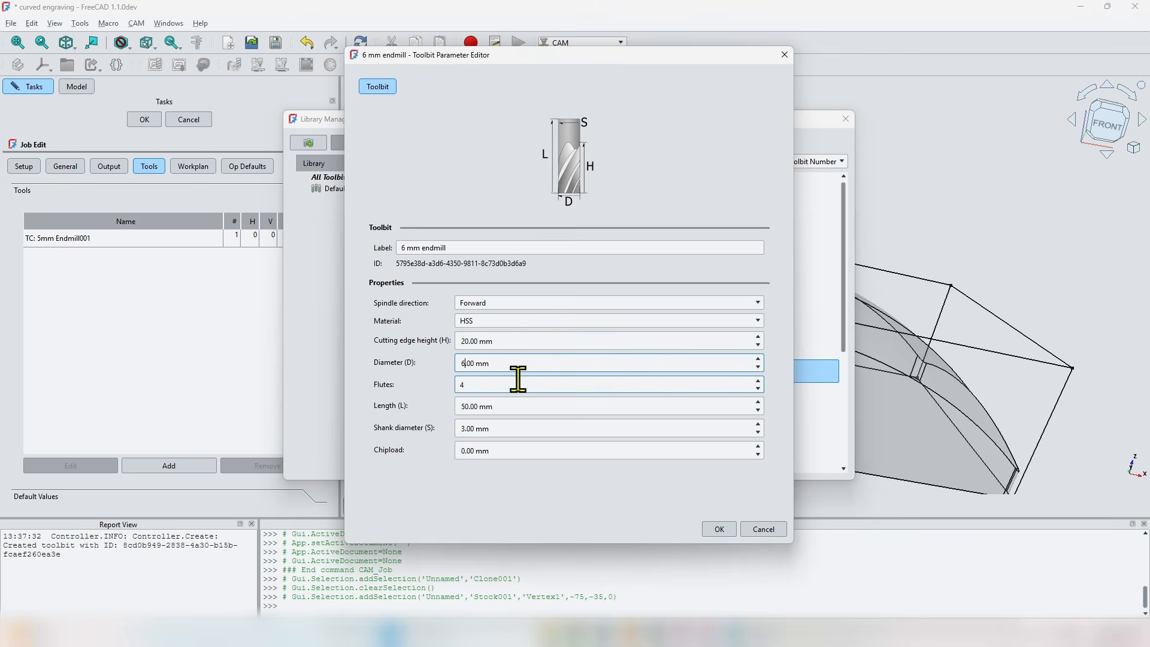
left_click(463, 433)
key("BackSpace")
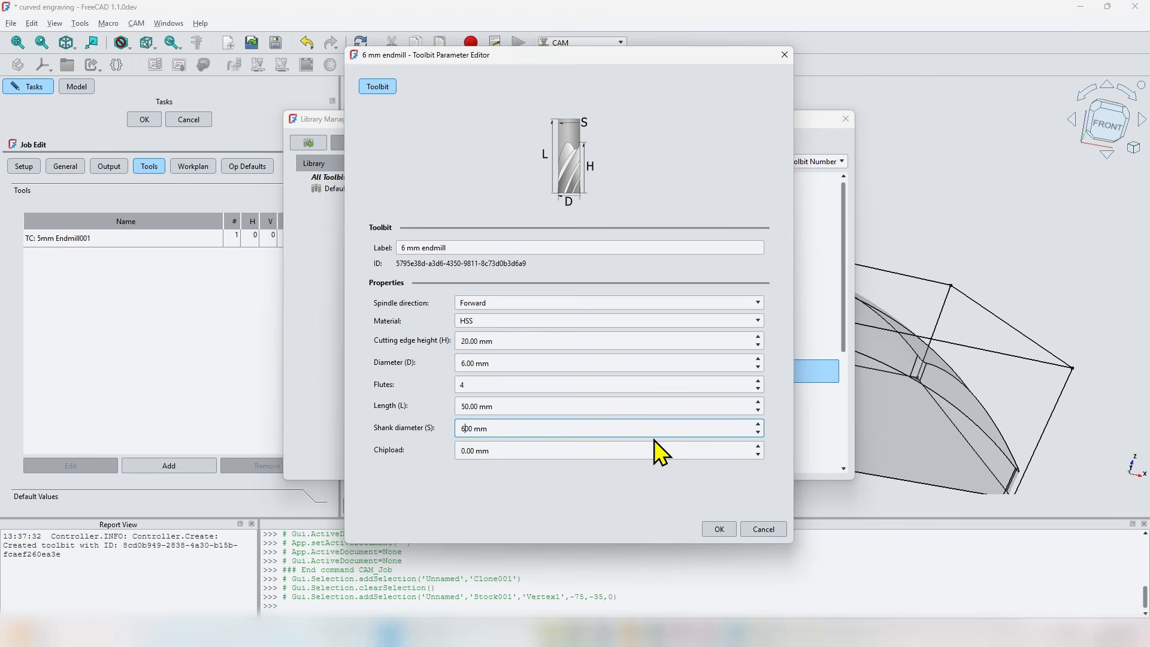
type("6")
left_click(719, 528)
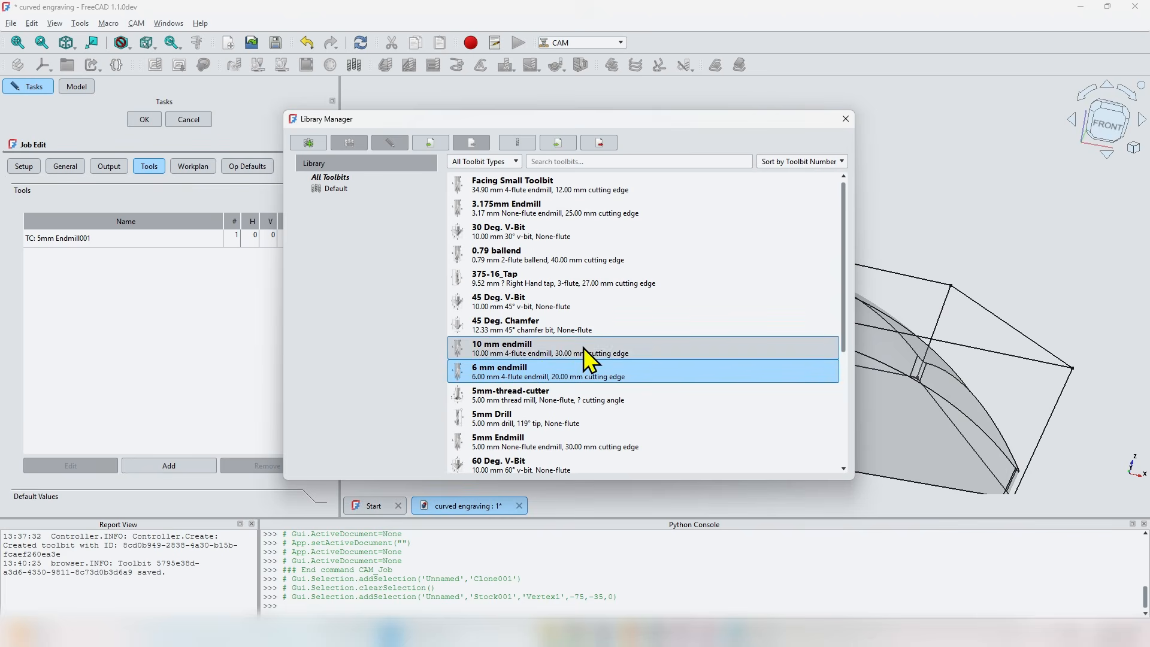
left_click(845, 119)
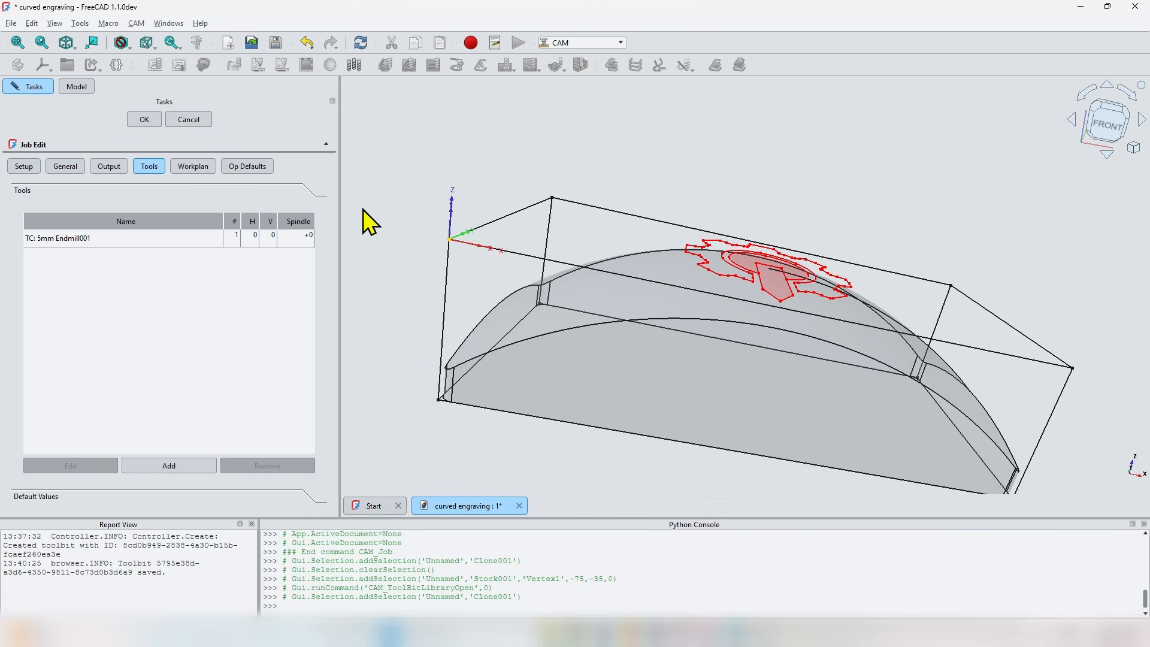
- Add the 6 mm endmill to the job with horizontal feed 3500, vertical feed 3000 and spindle speed 19500
left_click(184, 464)
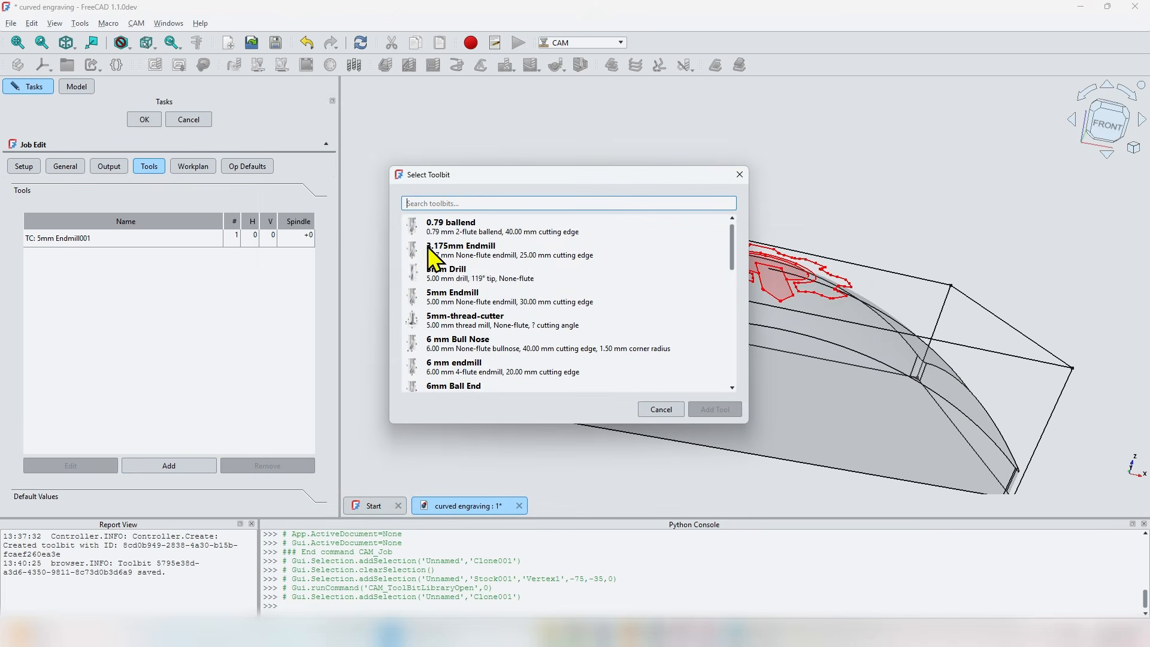
double_click(501, 369)
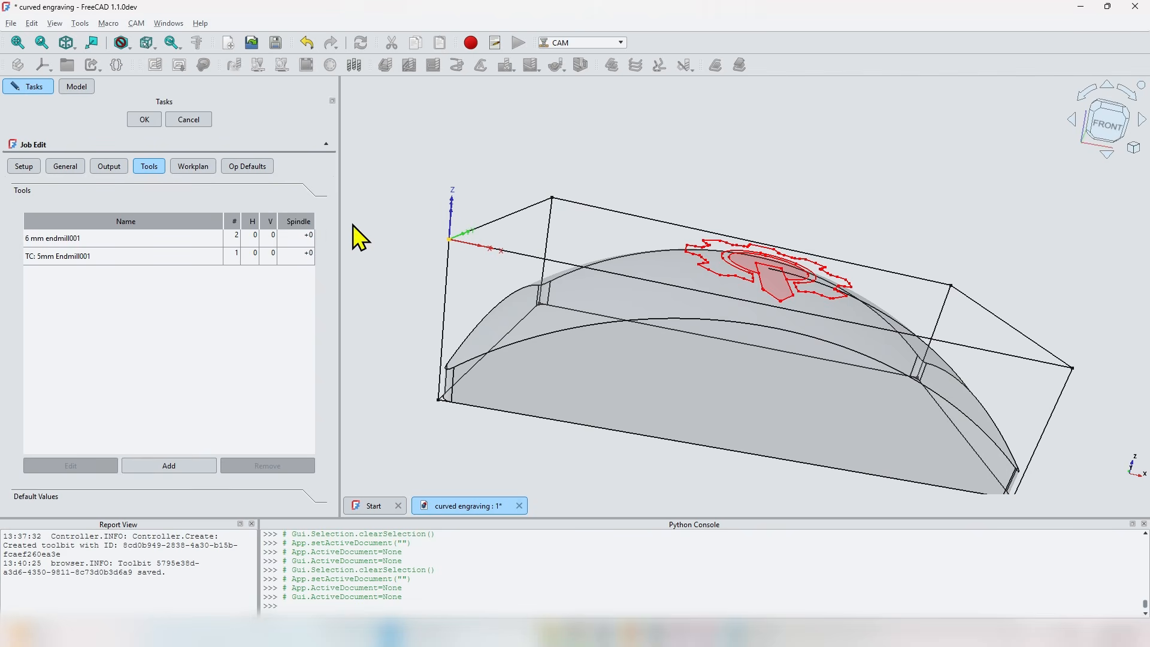
double_click(251, 238)
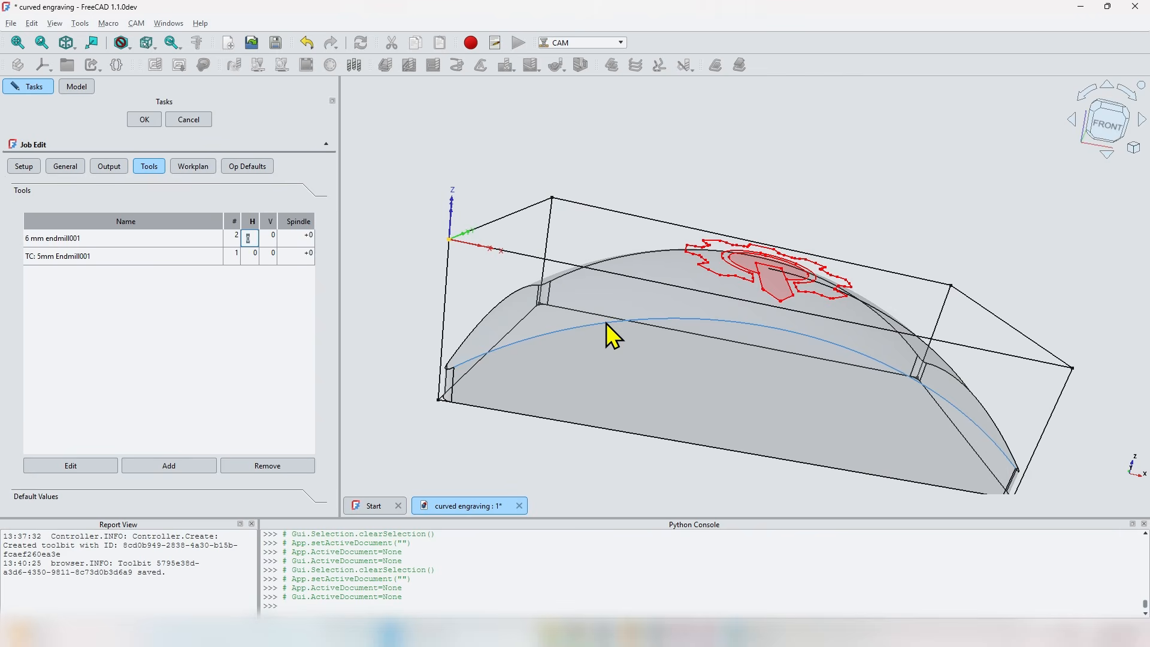
type("3500")
key("Tab")
type("3000")
key("Tab")
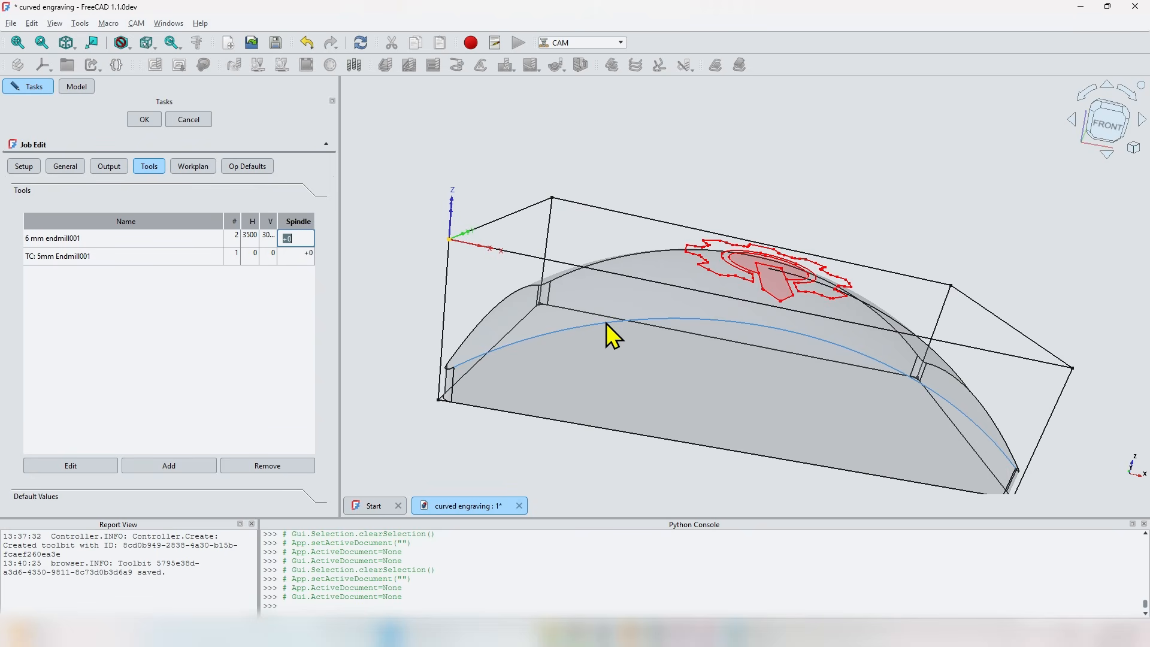
type("19500")
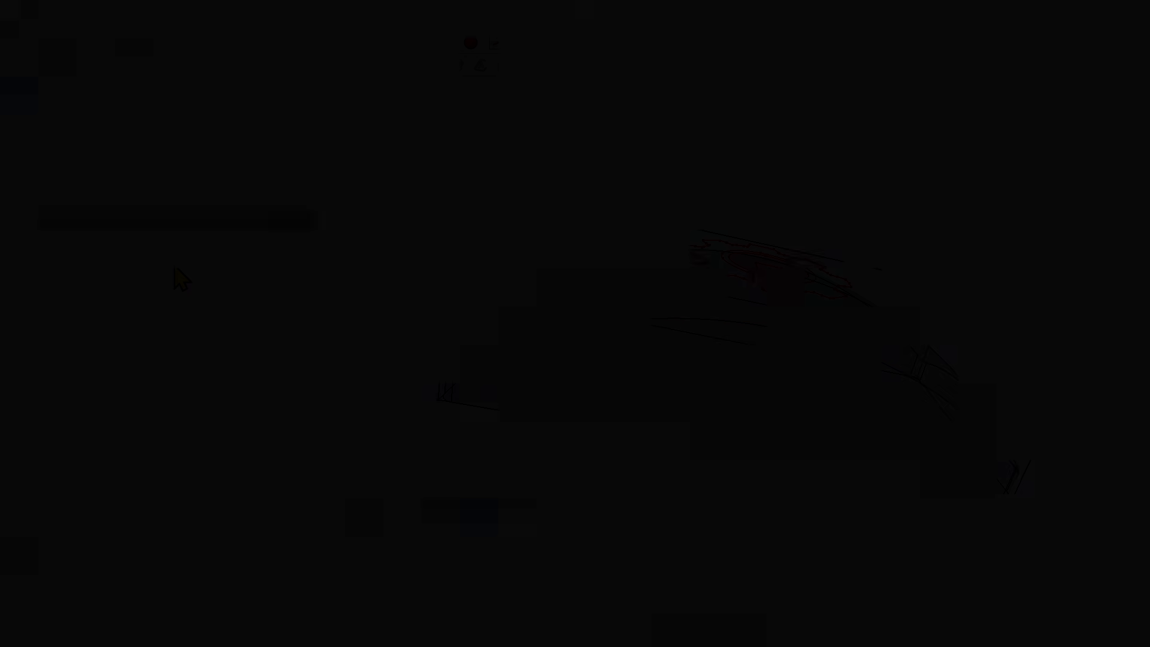
- Remove the default 5mm Endmill from the job's tools and add the 0.79 ballend
left_click(152, 251)
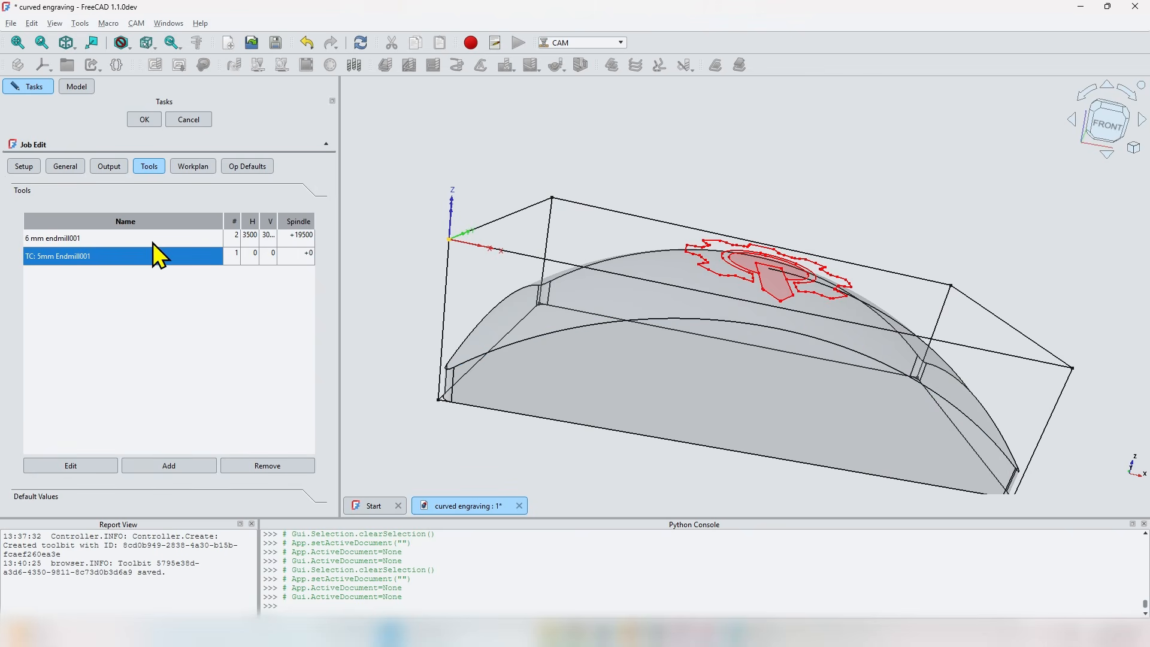
left_click(268, 466)
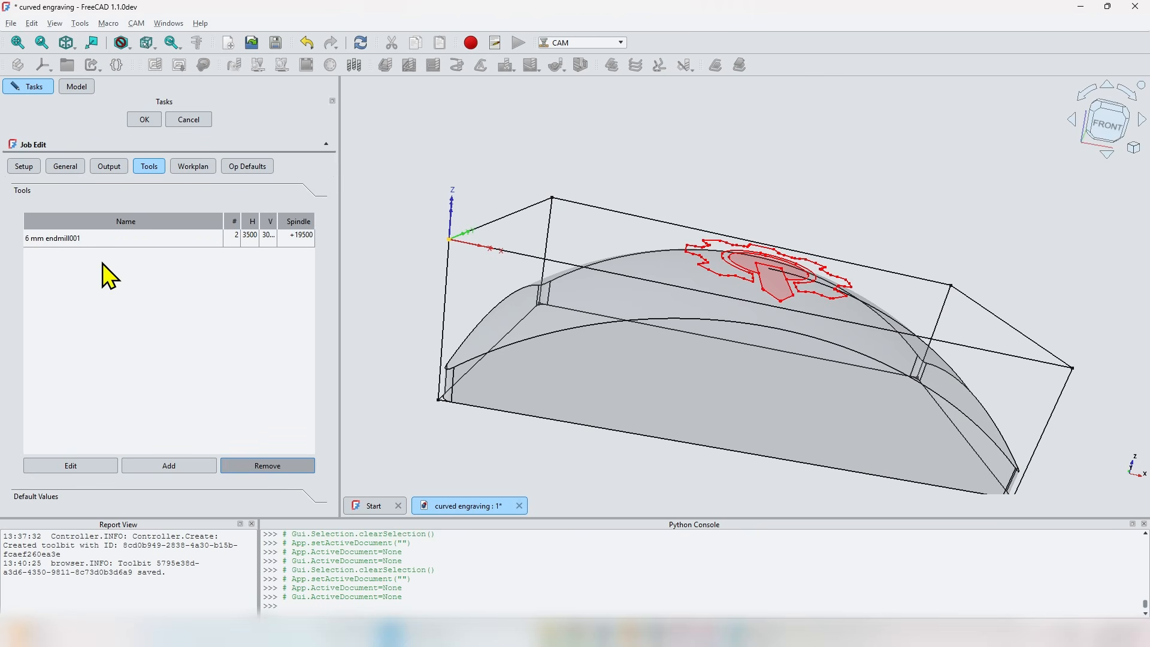
left_click(175, 466)
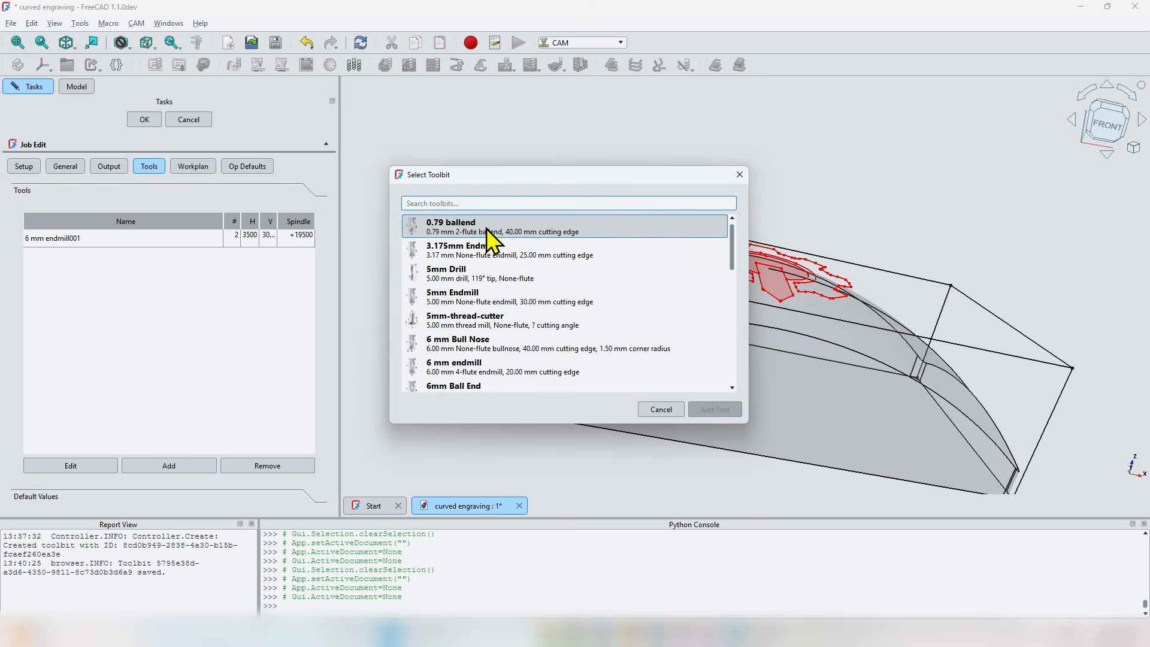
left_click(491, 235)
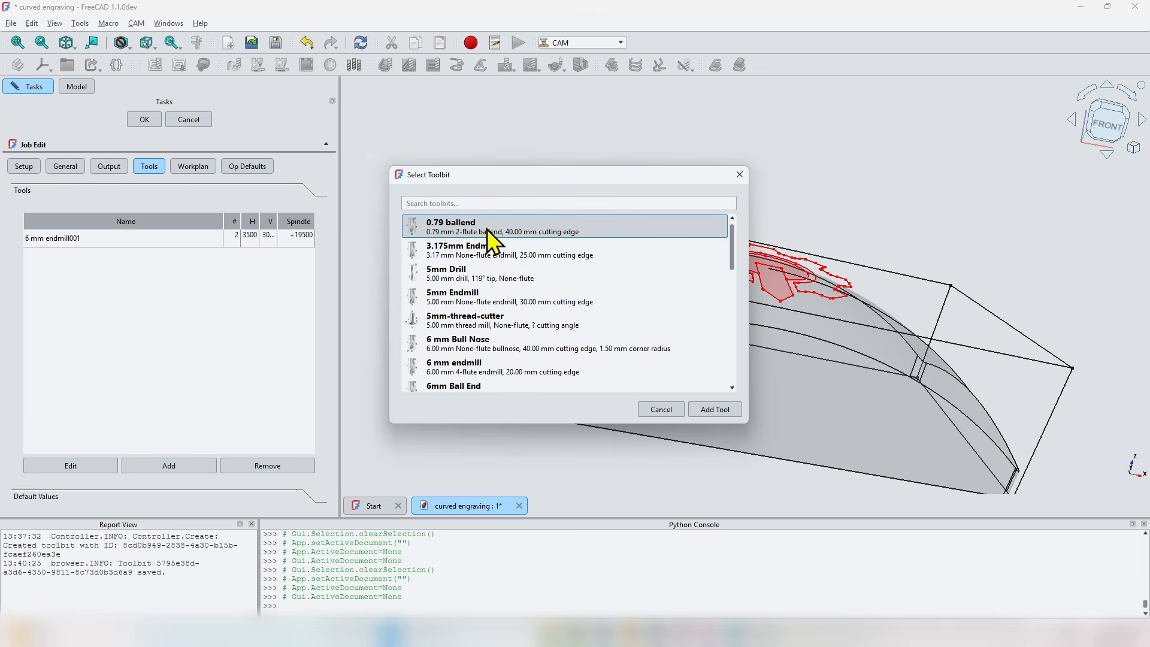
left_click(726, 410)
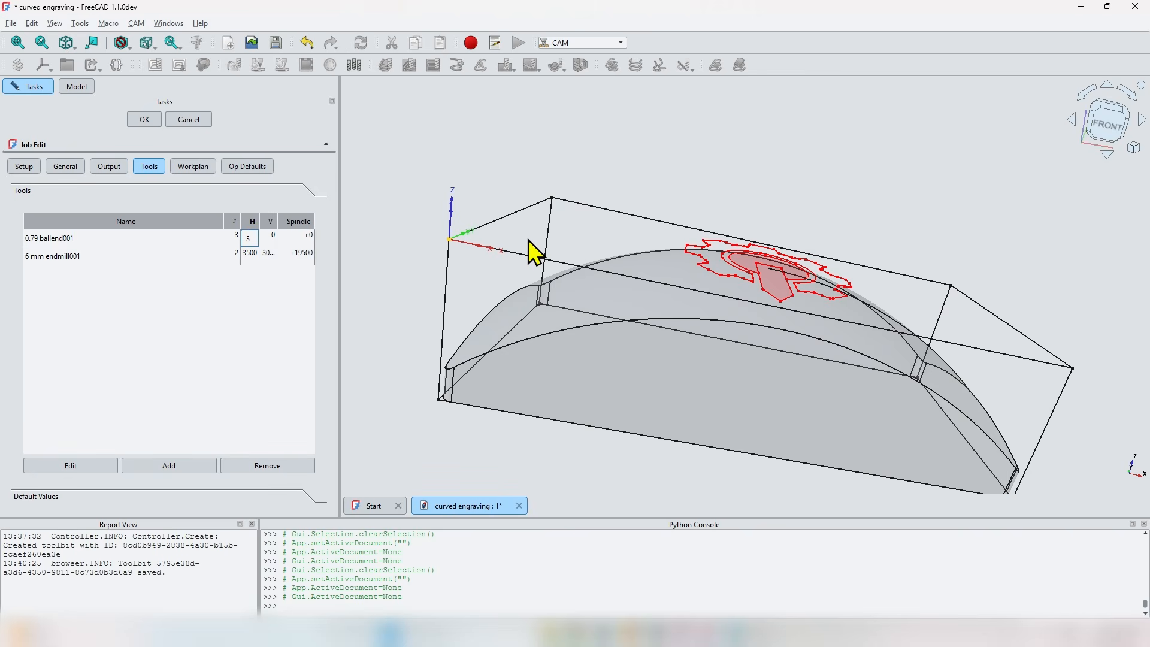
- Set the 0.79 ballend's horizontal and vertical feeds to 3500 and its spindle speed to 20000
type("500")
key("Tab")
type("3500")
key("Tab")
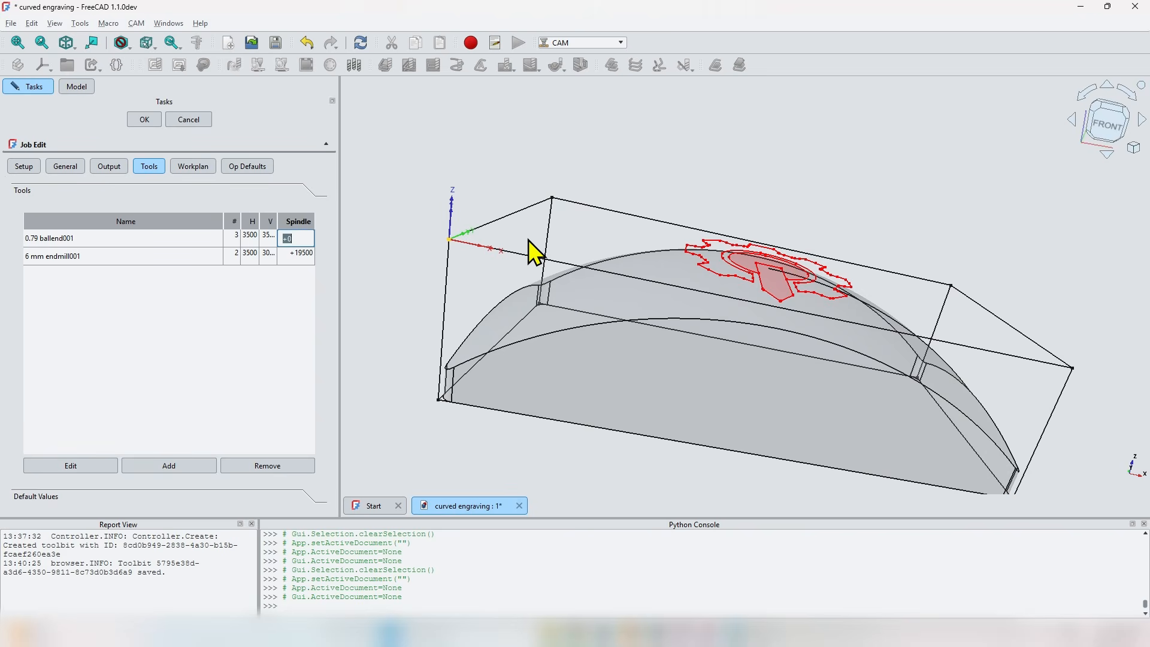
type("20000")
left_click(52, 282)
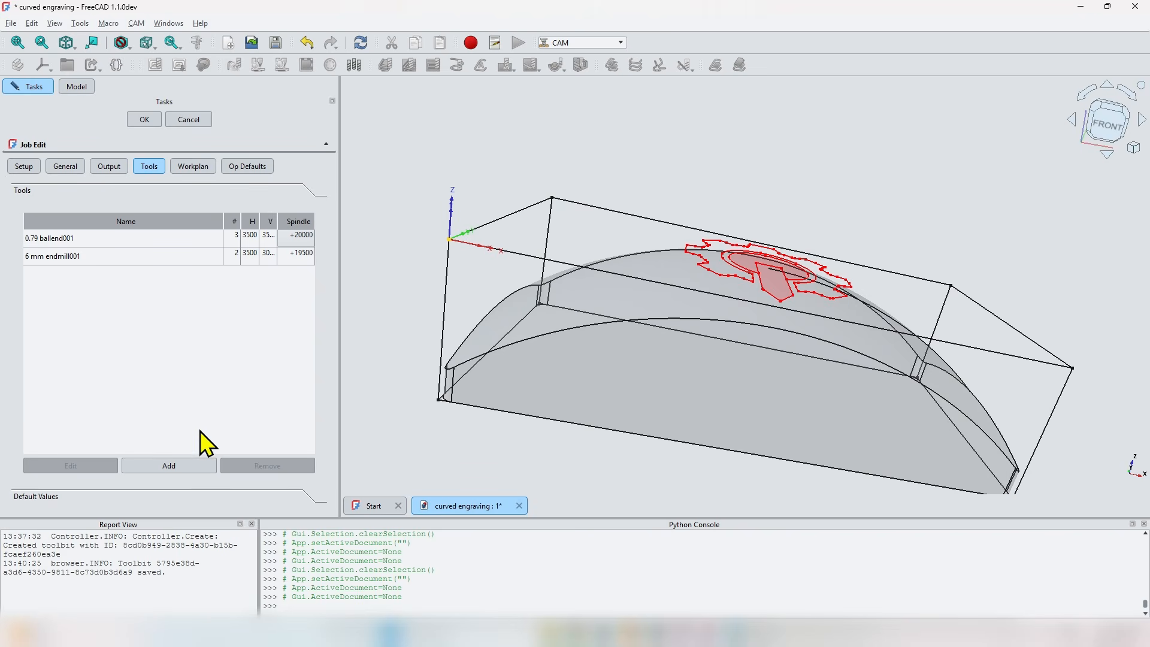
- Add the 30 Deg. V-Bit from the toolbit library to the job's tools
left_click(187, 469)
scroll(544, 287, "down", 2)
left_click(496, 343)
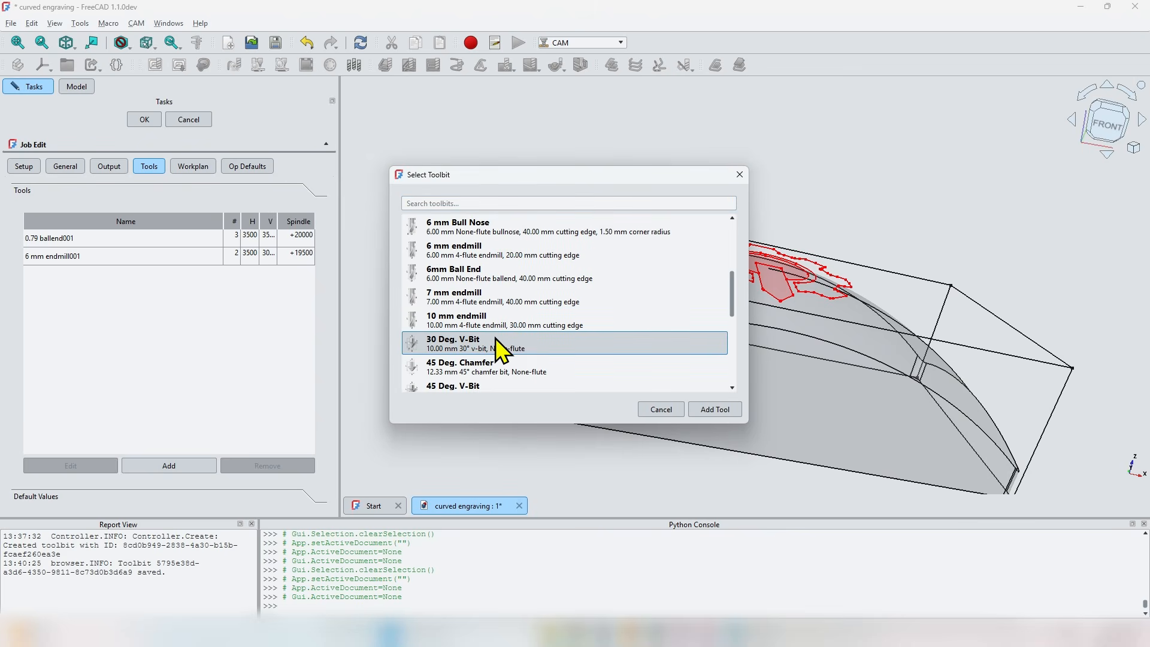
left_click(728, 410)
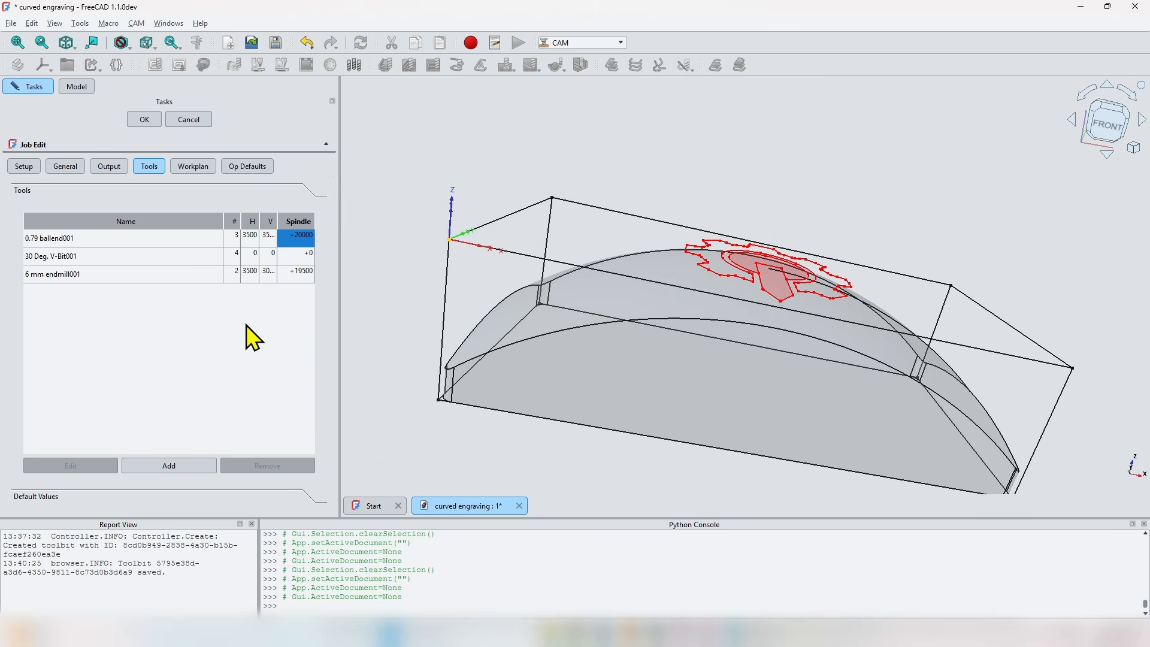
- Set the 30 Deg. V-Bit's horizontal and vertical feeds to 1500 and its spindle speed to 20000
double_click(250, 255)
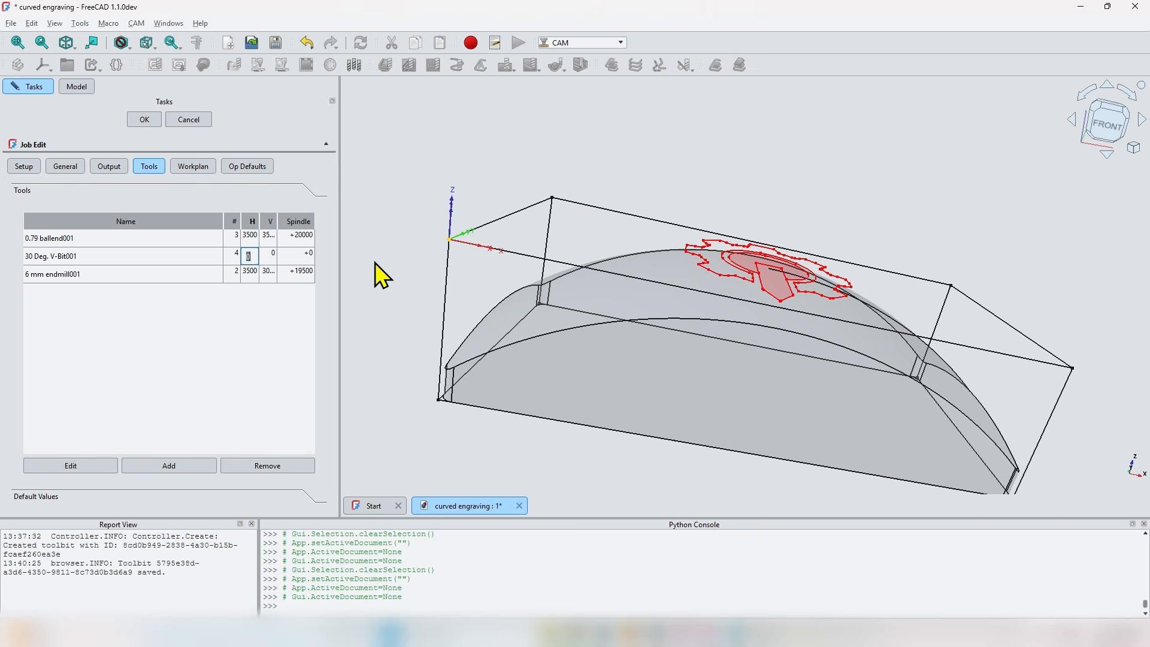
type("1500")
key("Tab")
type("1500")
key("Tab")
type("2000")
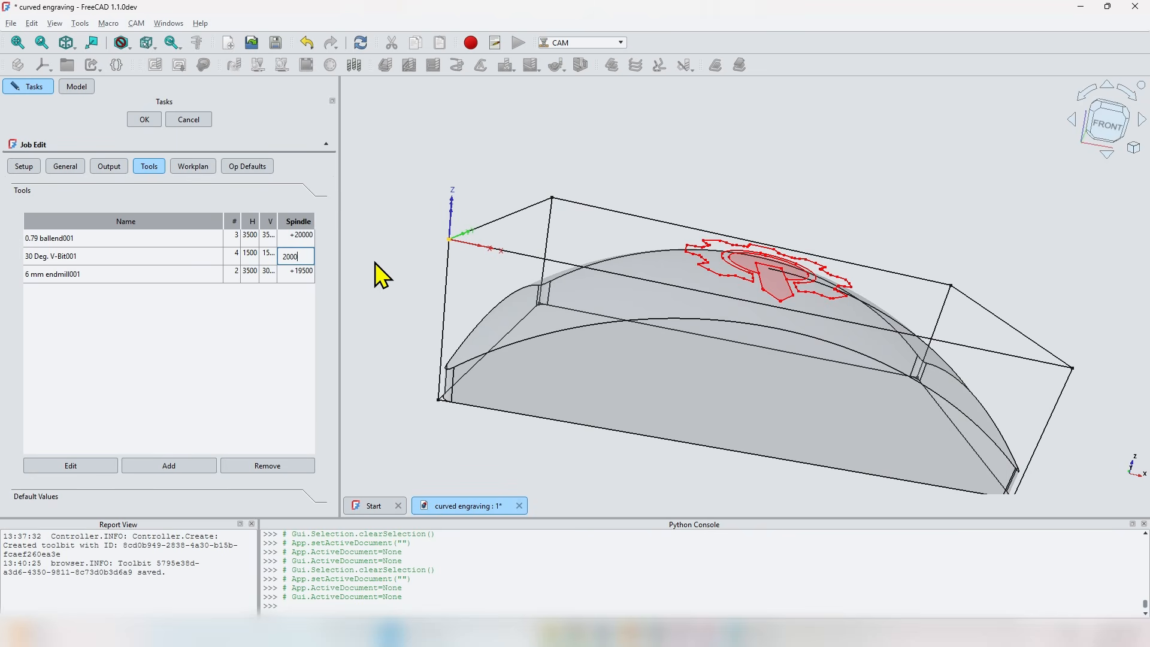
type("0")
left_click(239, 346)
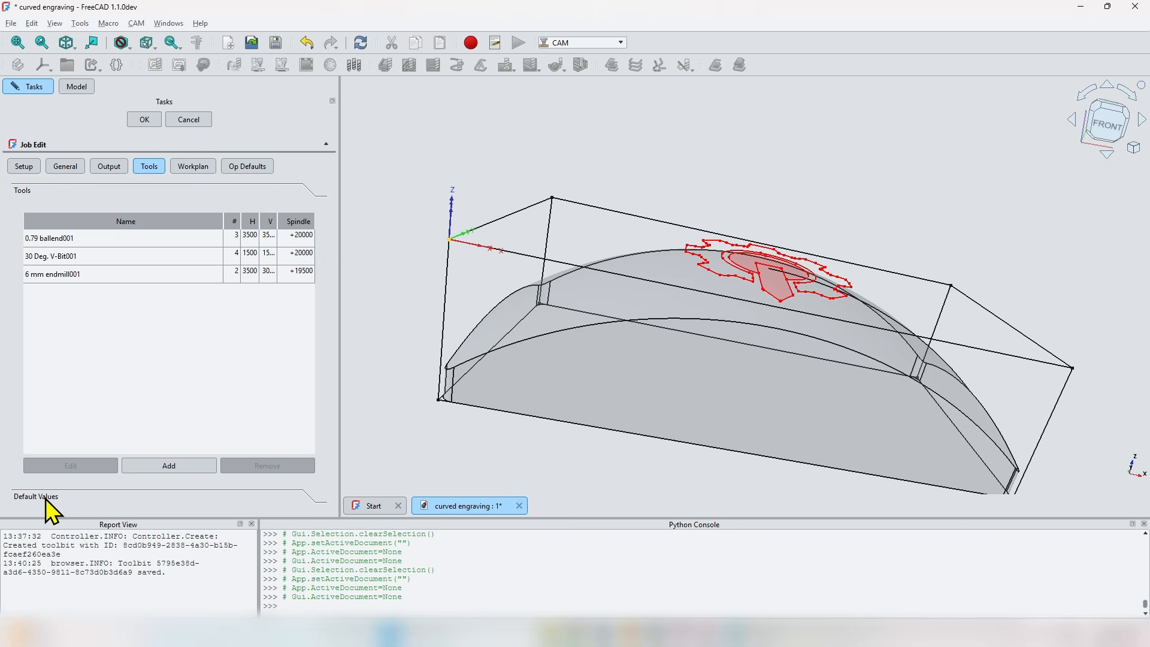
- Set the job's default horizontal and vertical rapid speeds to 6500 mm/min
left_click(45, 498)
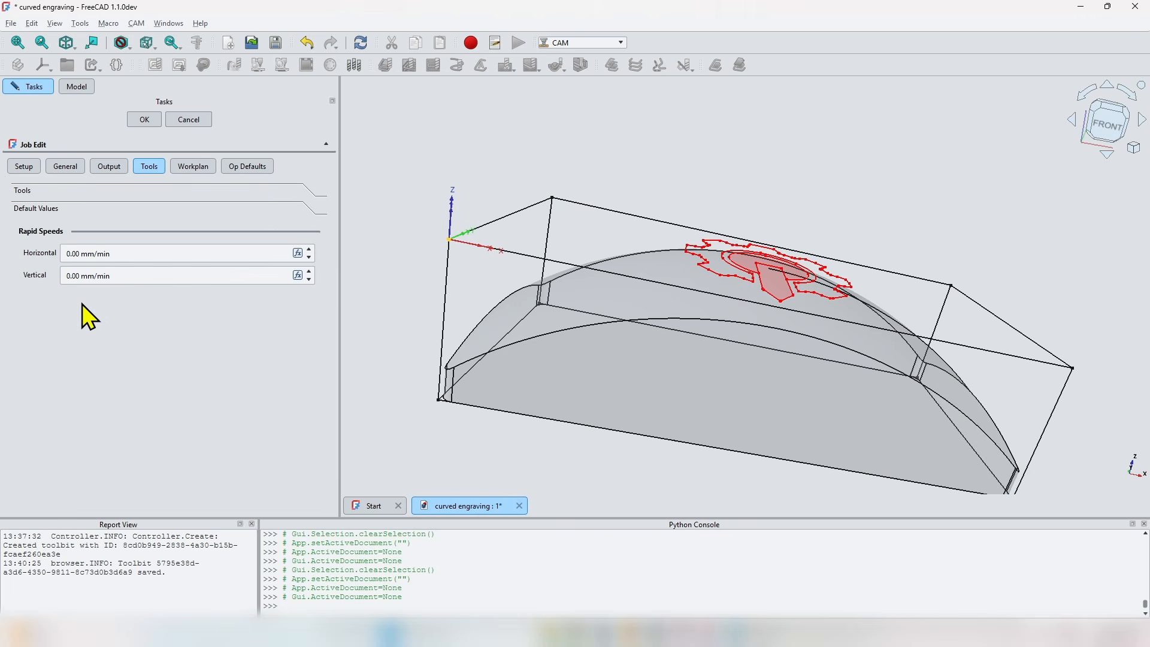
left_click(69, 254)
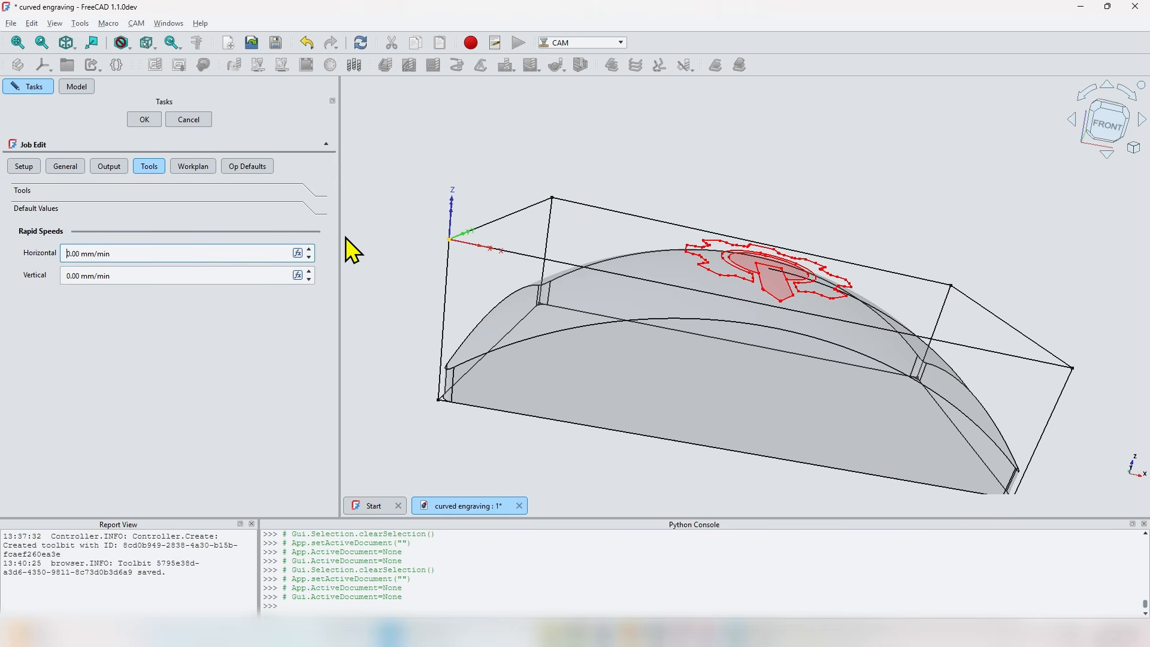
type("650")
left_click(65, 271)
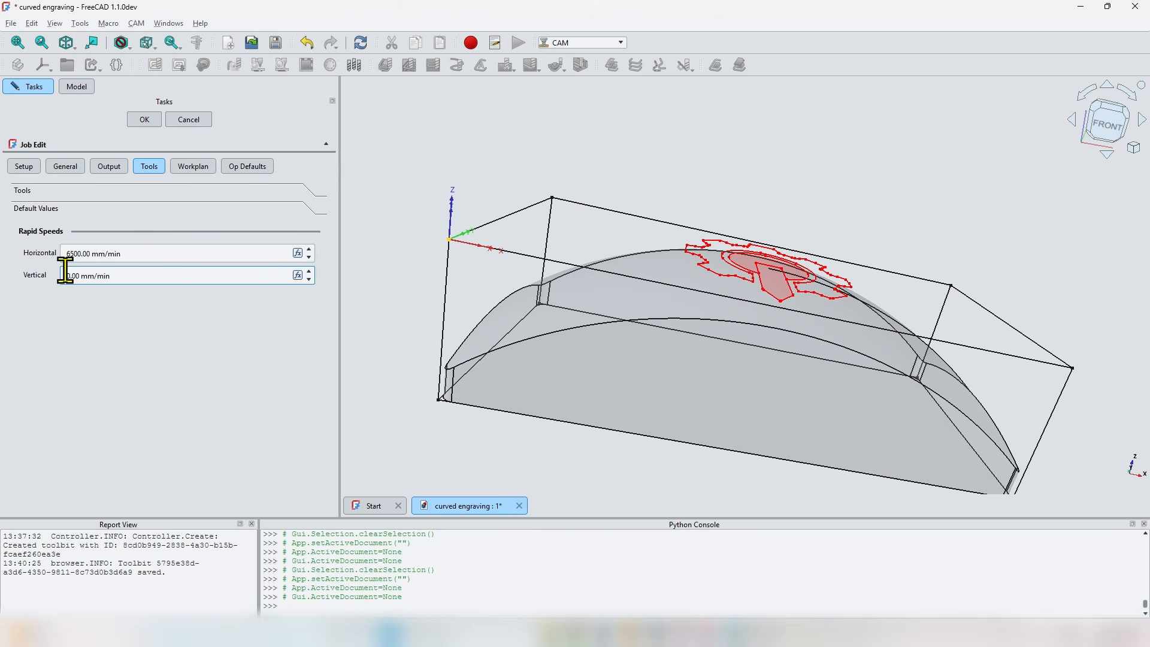
type("650")
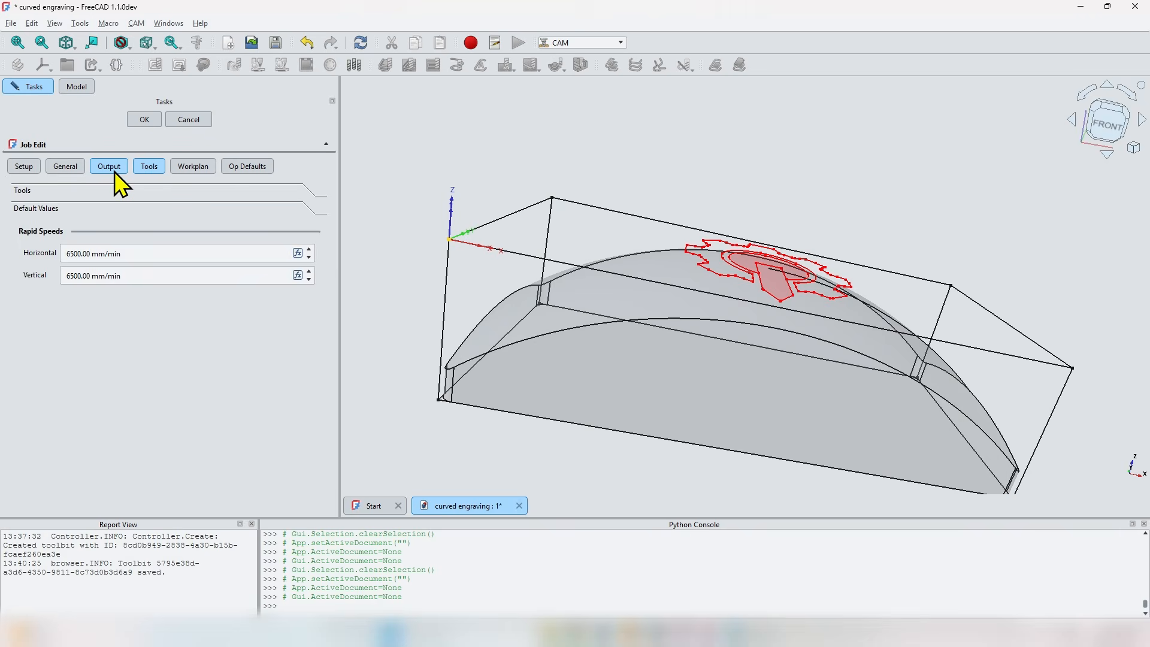
- Choose grbl as the job's output post processor and accept the job settings
left_click(114, 172)
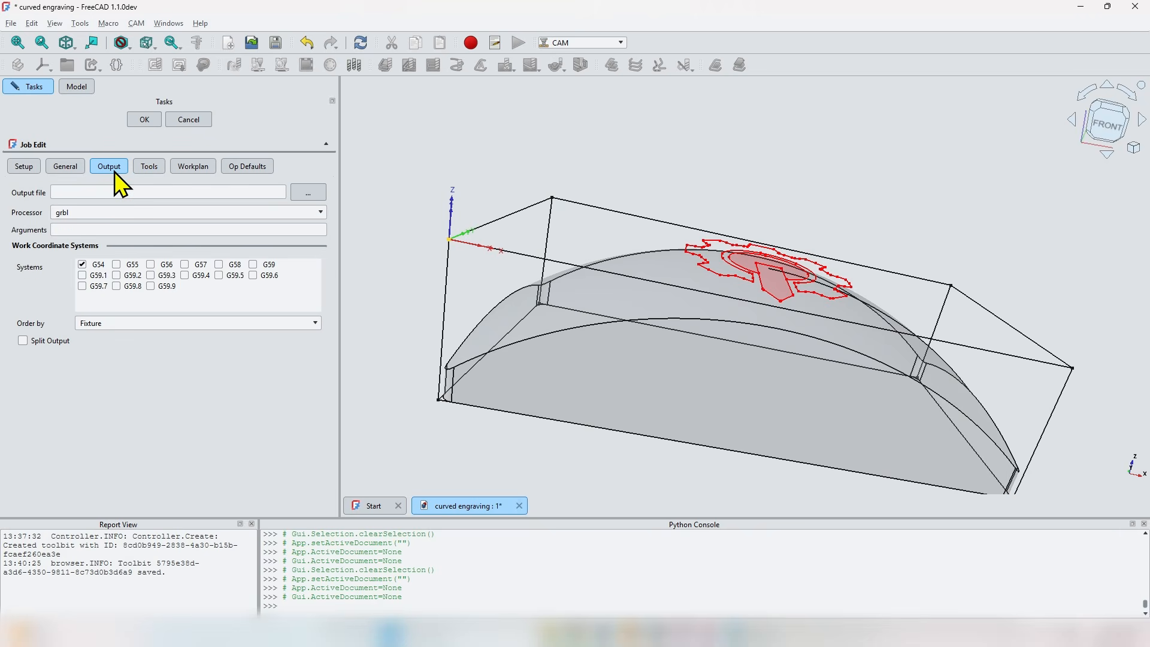
left_click(84, 192)
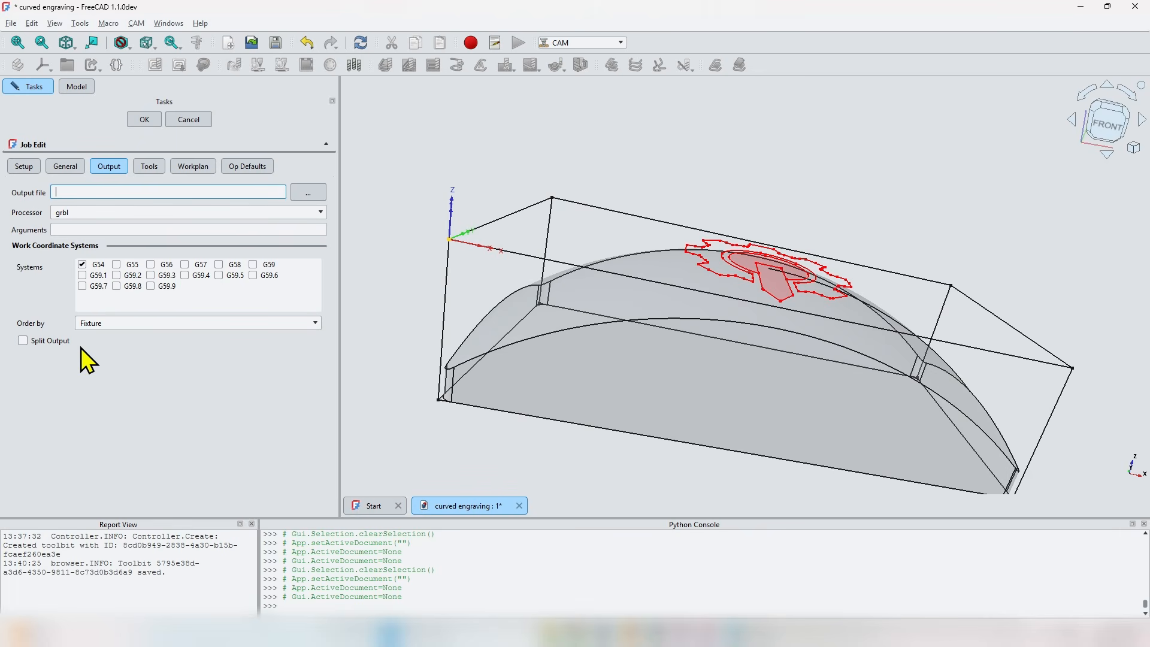
left_click(91, 211)
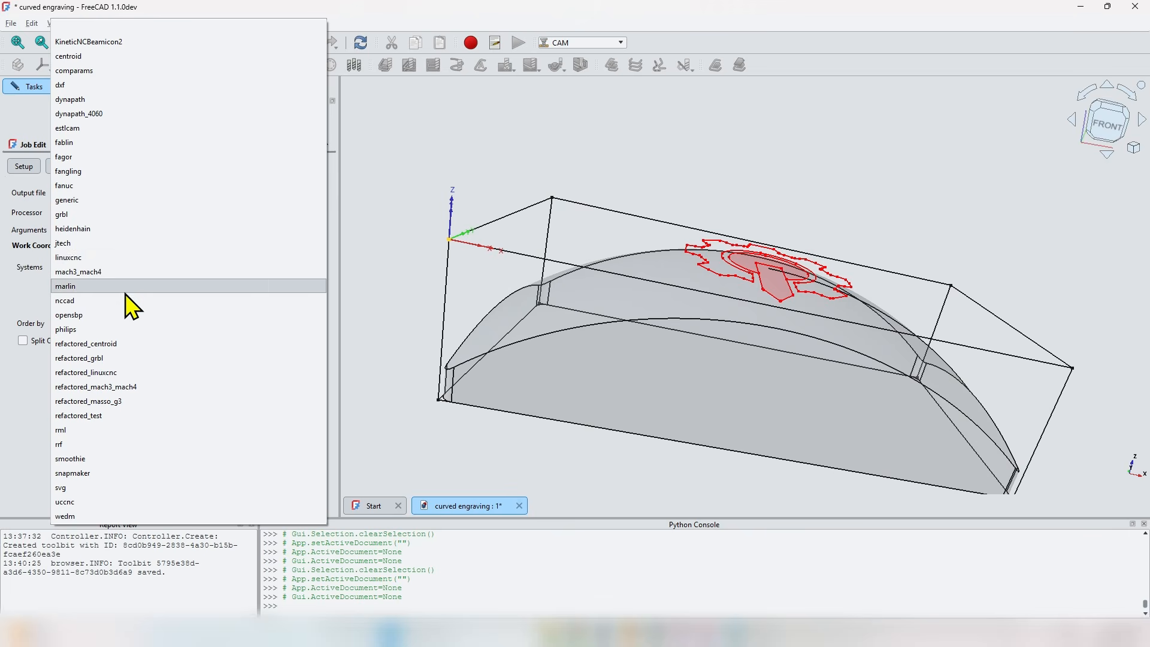
left_click(112, 219)
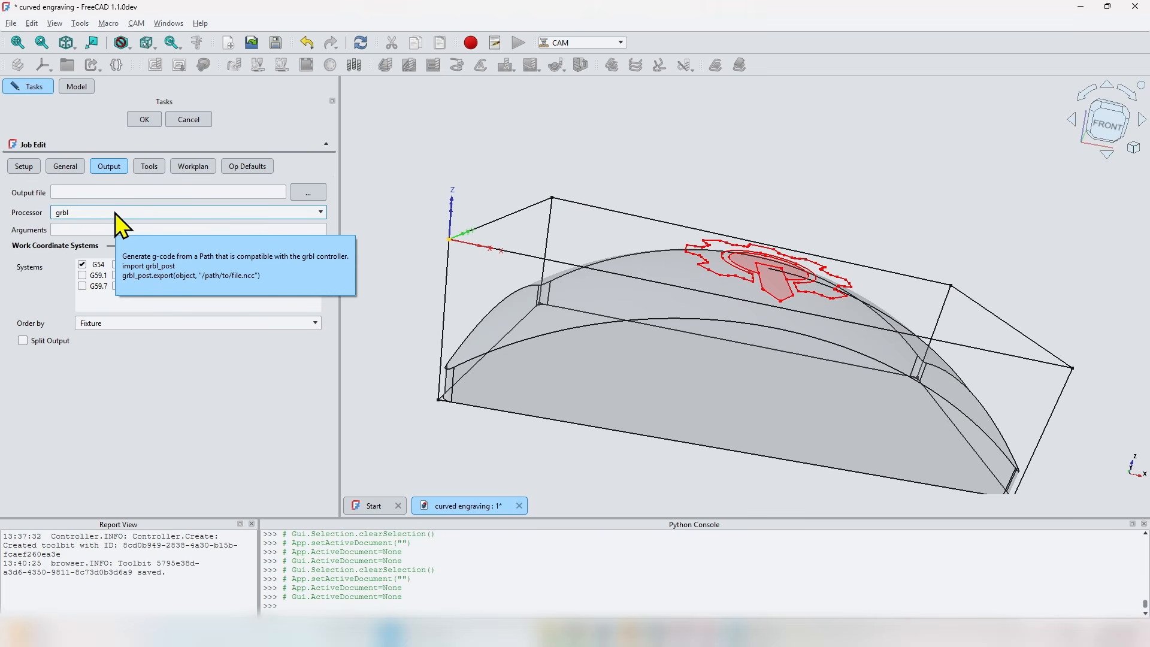
left_click(145, 118)
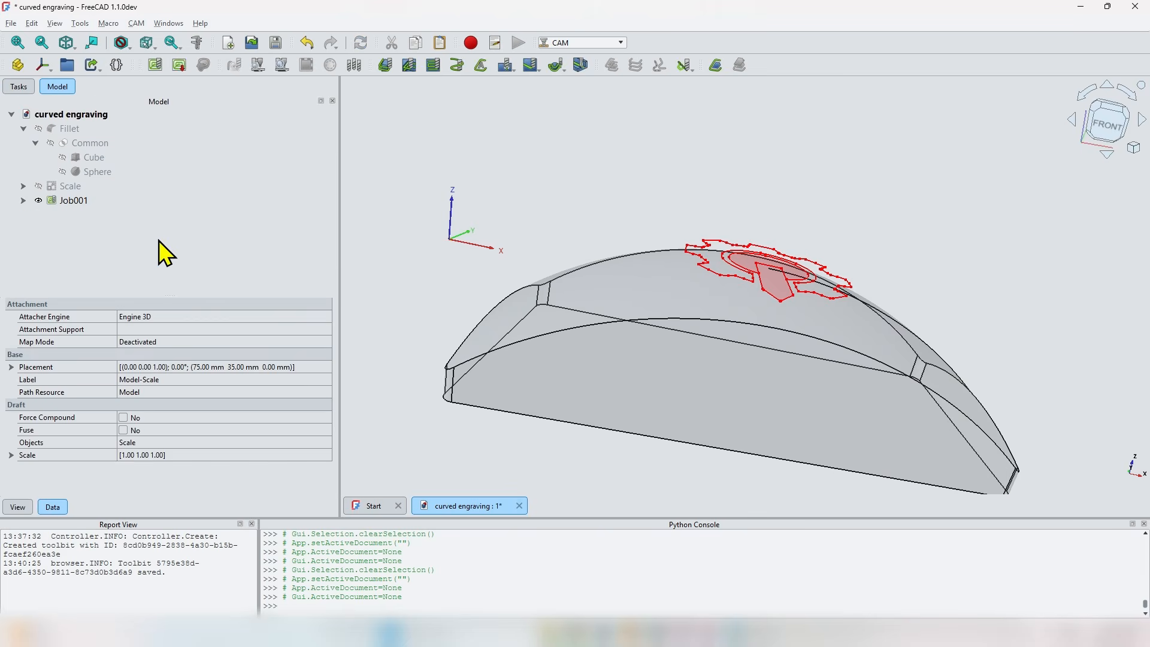
- Expand and select Job001, and add a Profile operation to it using the 6 mm endmill001 tool controller
left_click(24, 200)
left_click(72, 202)
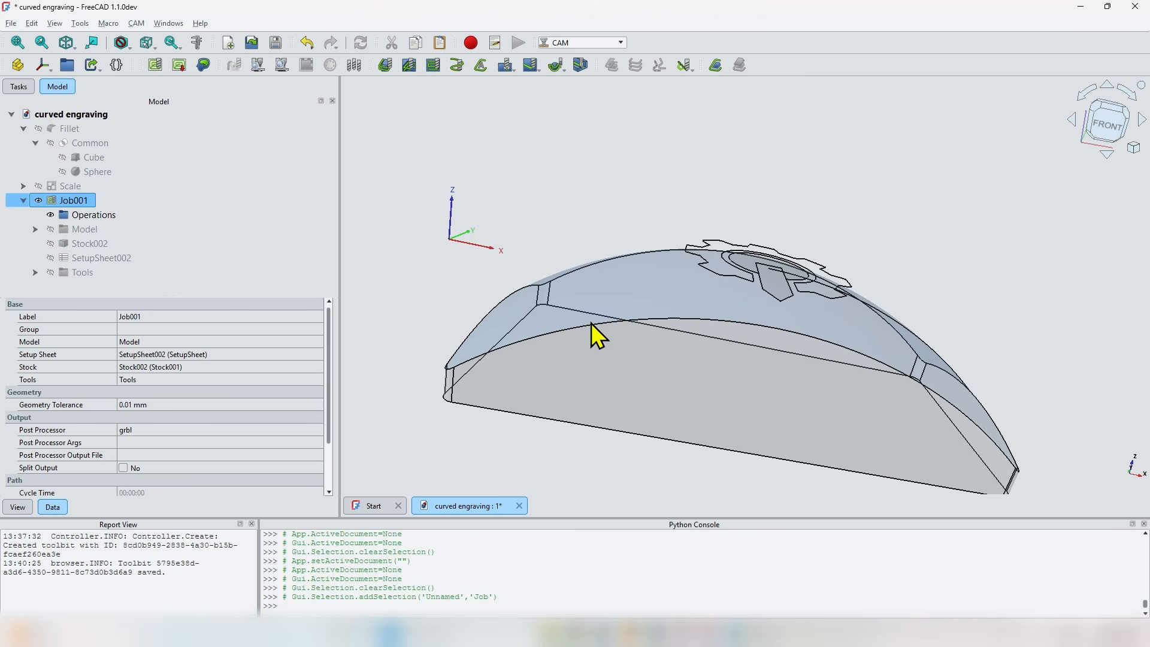
middle_click_drag(439, 254, 504, 247)
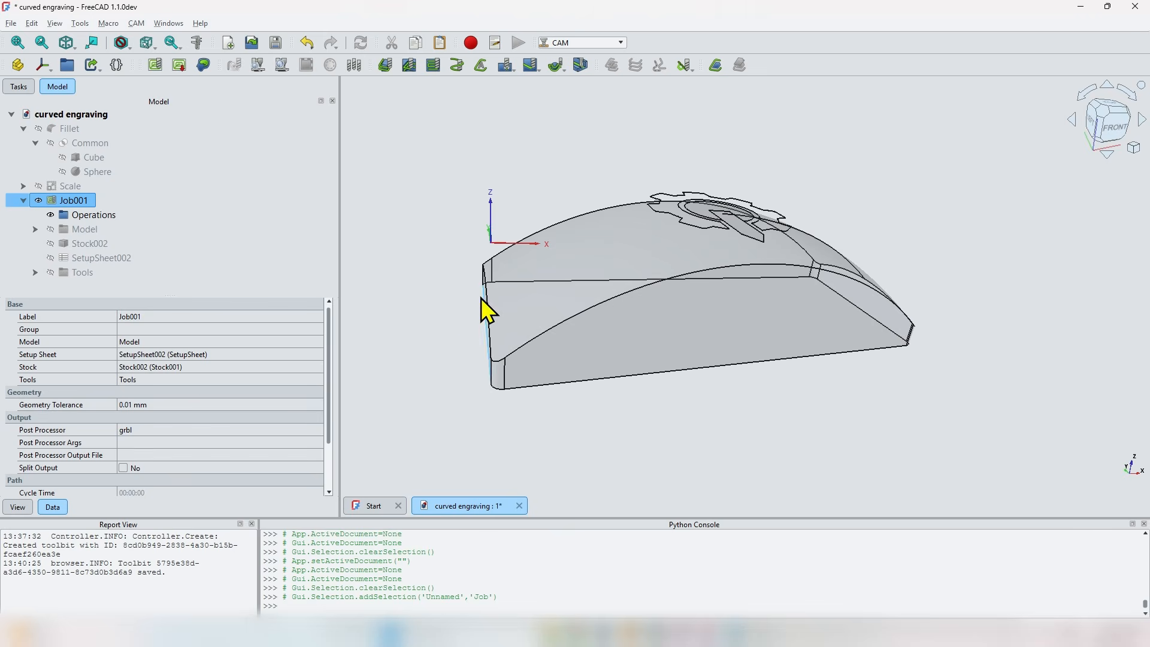
scroll(477, 294, "up", 1)
middle_click_drag(477, 293, 480, 291)
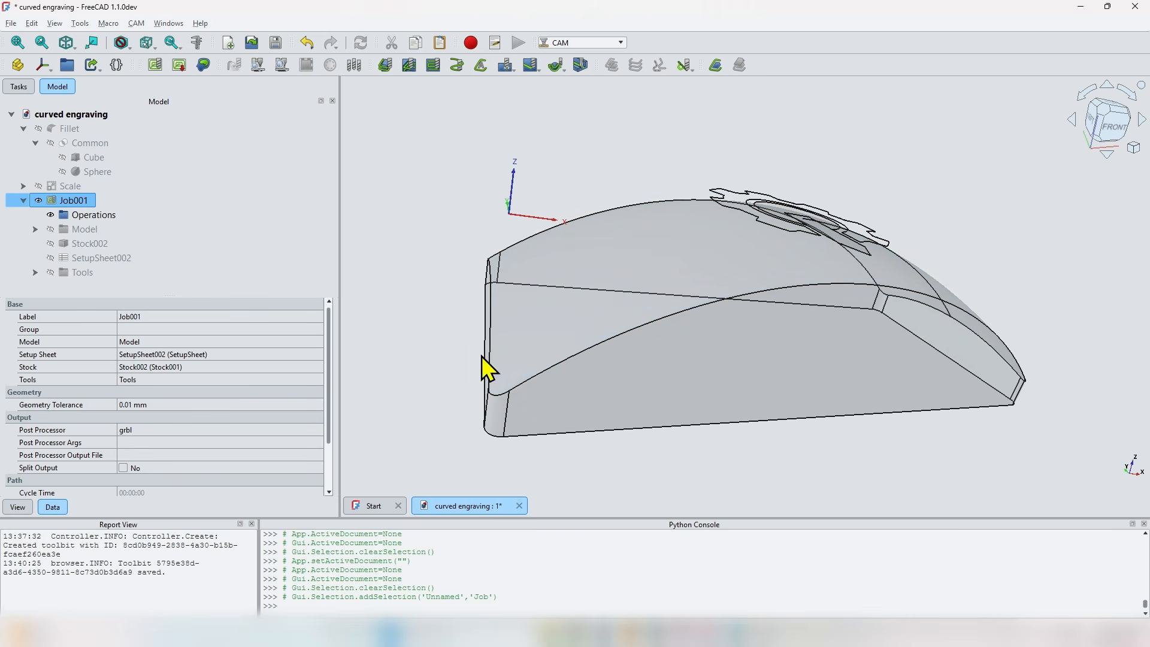
middle_click_drag(671, 268, 493, 212)
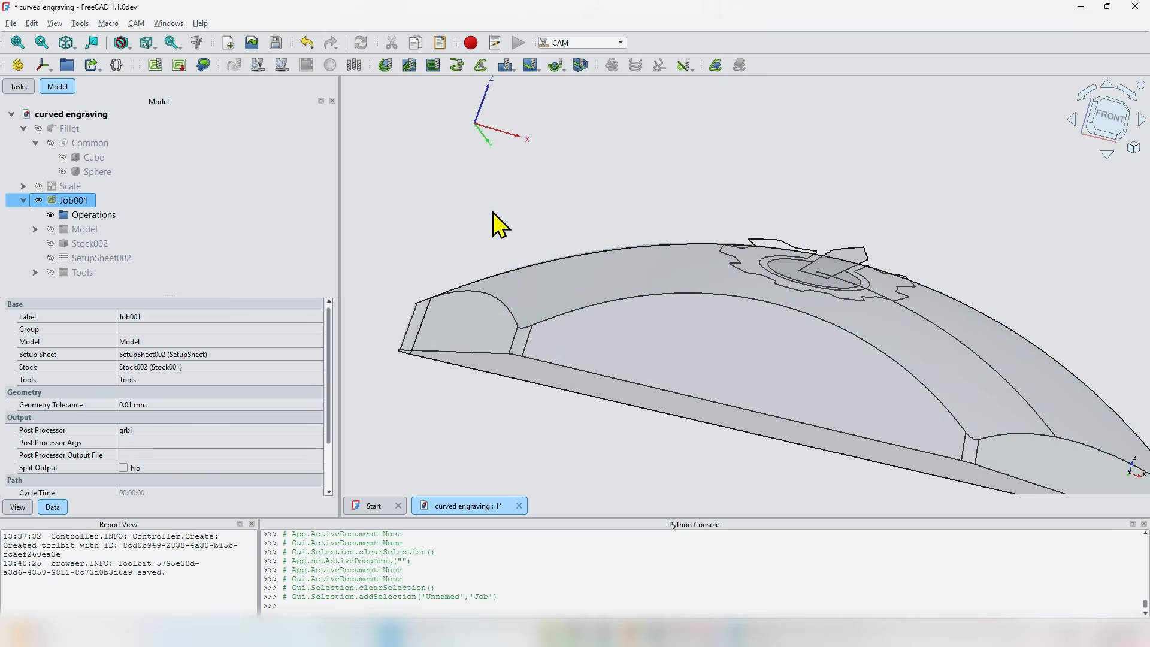
middle_click_drag(432, 266, 629, 365)
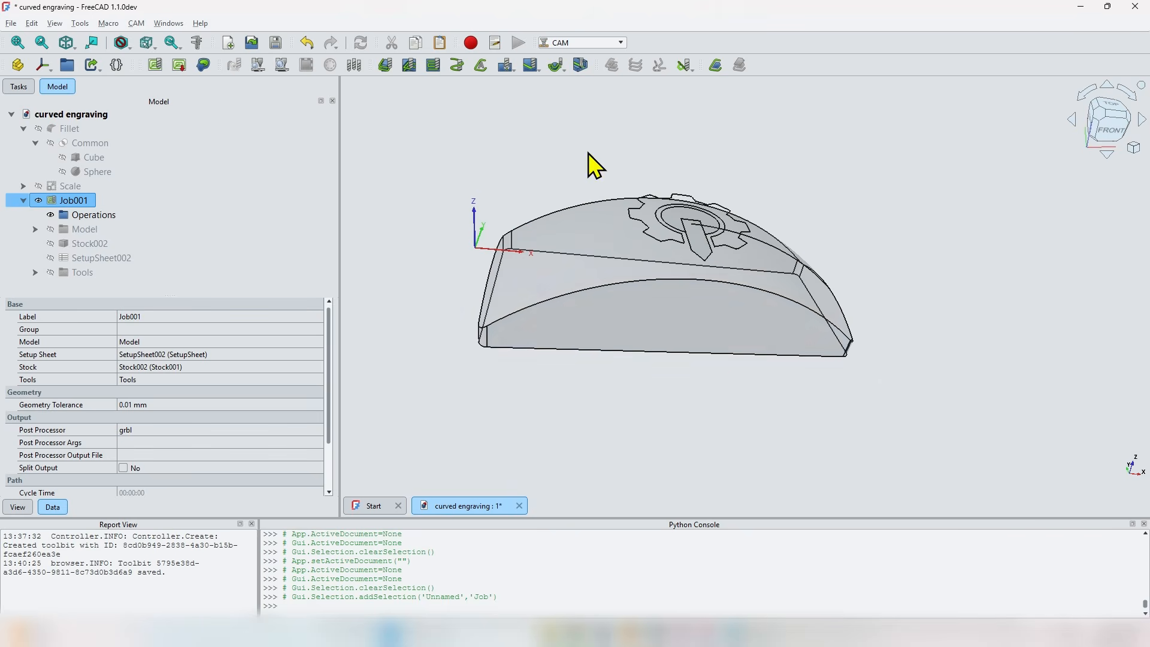
middle_click_drag(488, 321, 525, 310)
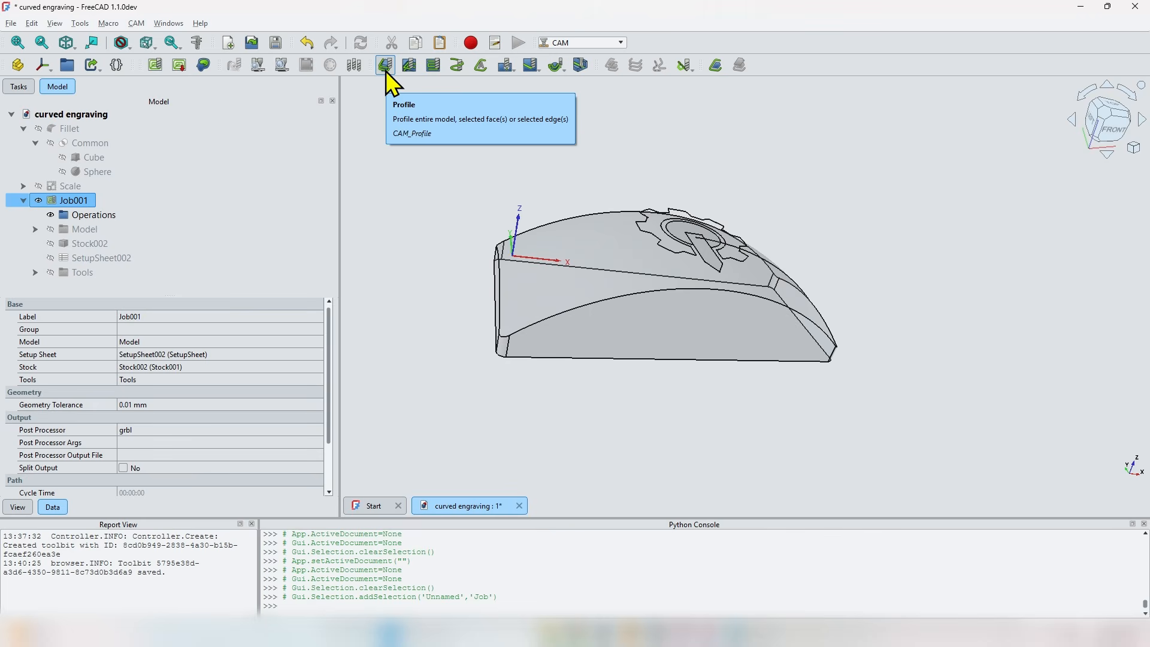
left_click(385, 71)
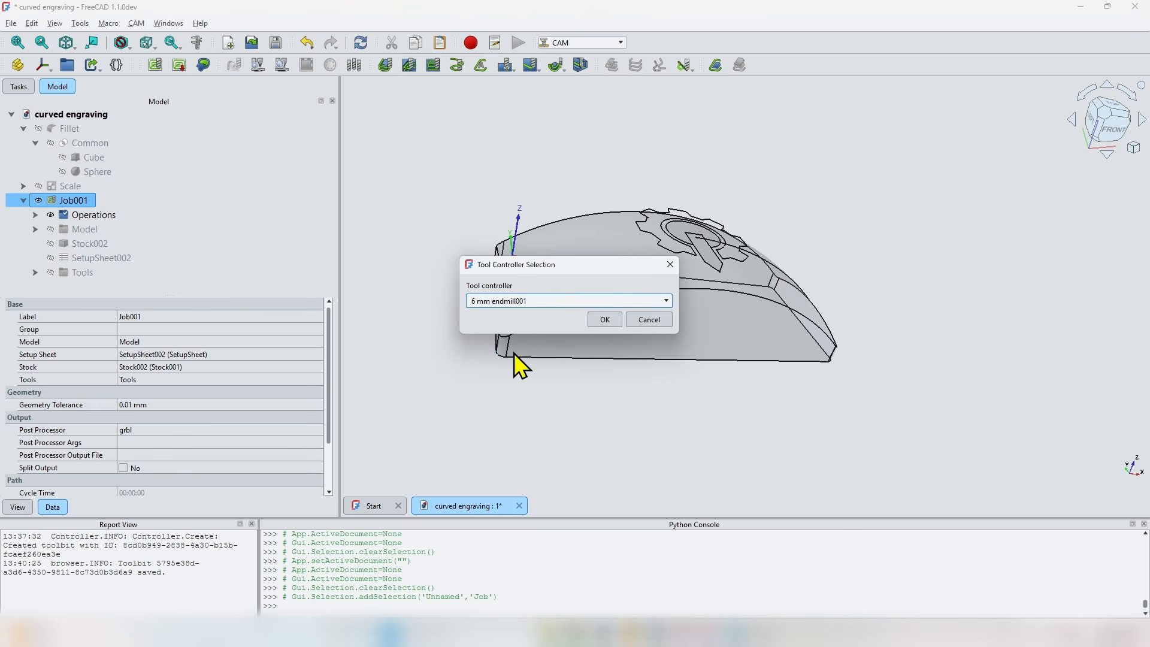
left_click(512, 304)
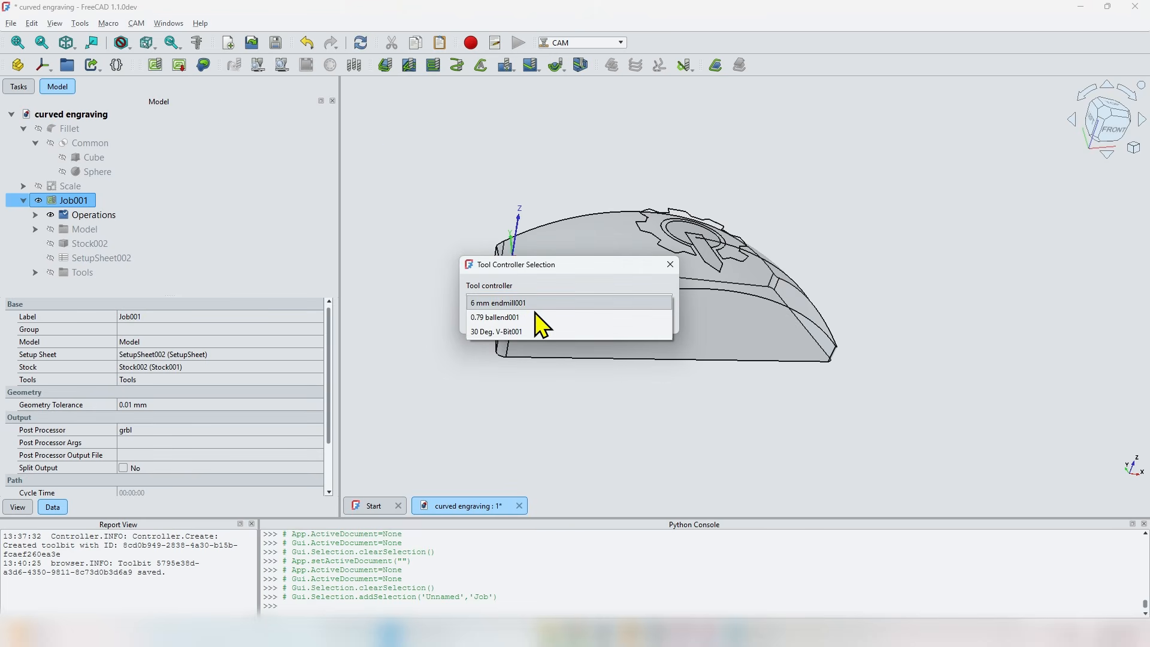
left_click(521, 304)
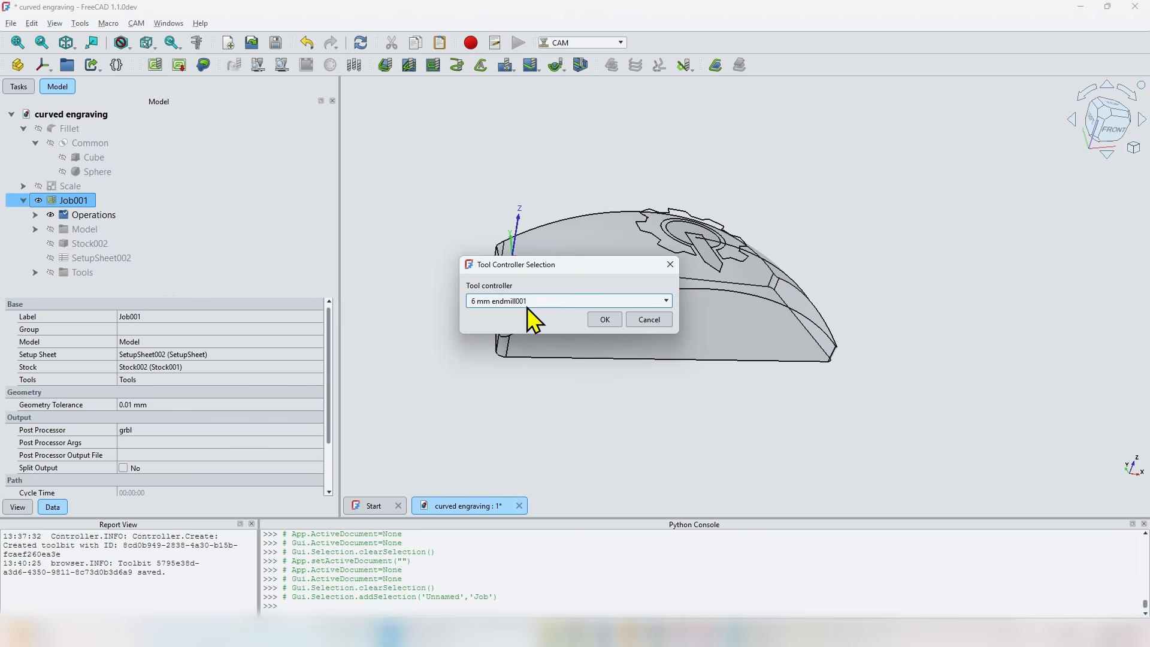
left_click(605, 320)
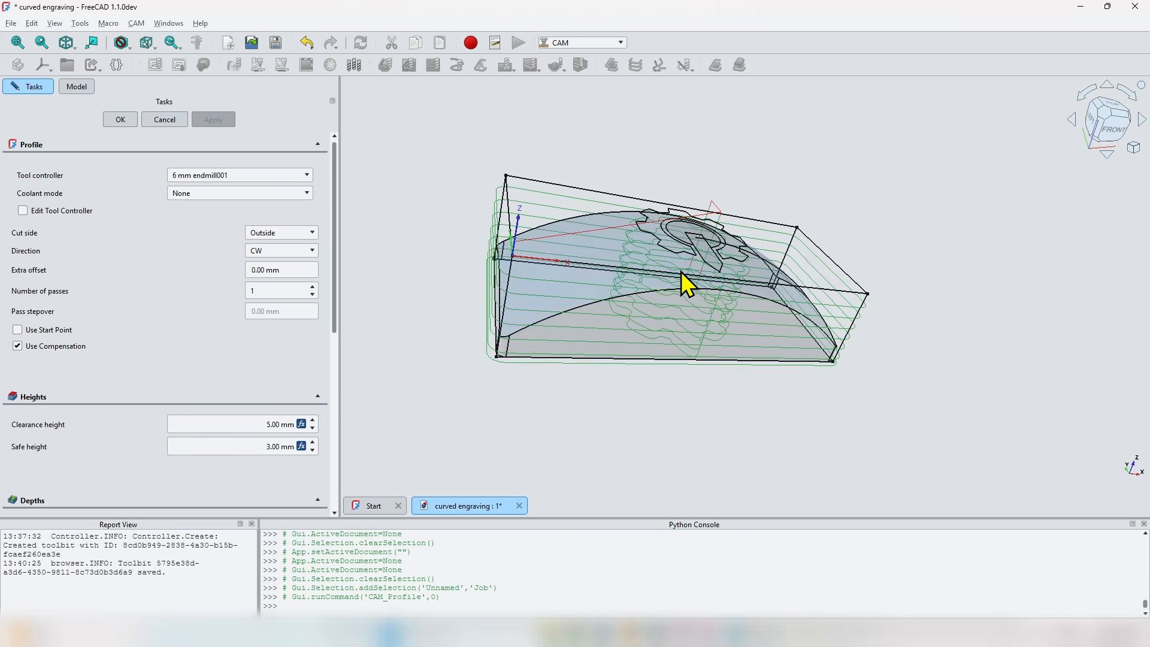
- Add the block's flat bottom face as the Profile operation's base geometry and apply it to recalculate the toolpath
scroll(681, 271, "up", 3)
middle_click_drag(729, 253, 688, 236)
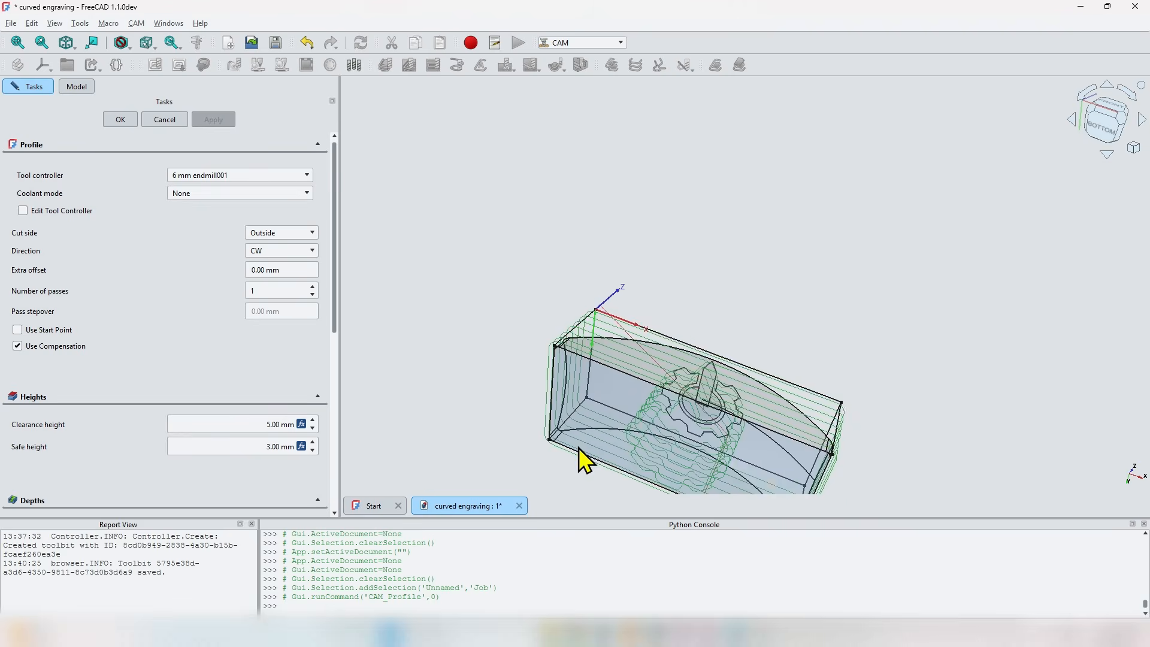
scroll(606, 415, "up", 3)
scroll(606, 415, "up", 2)
left_click(641, 246)
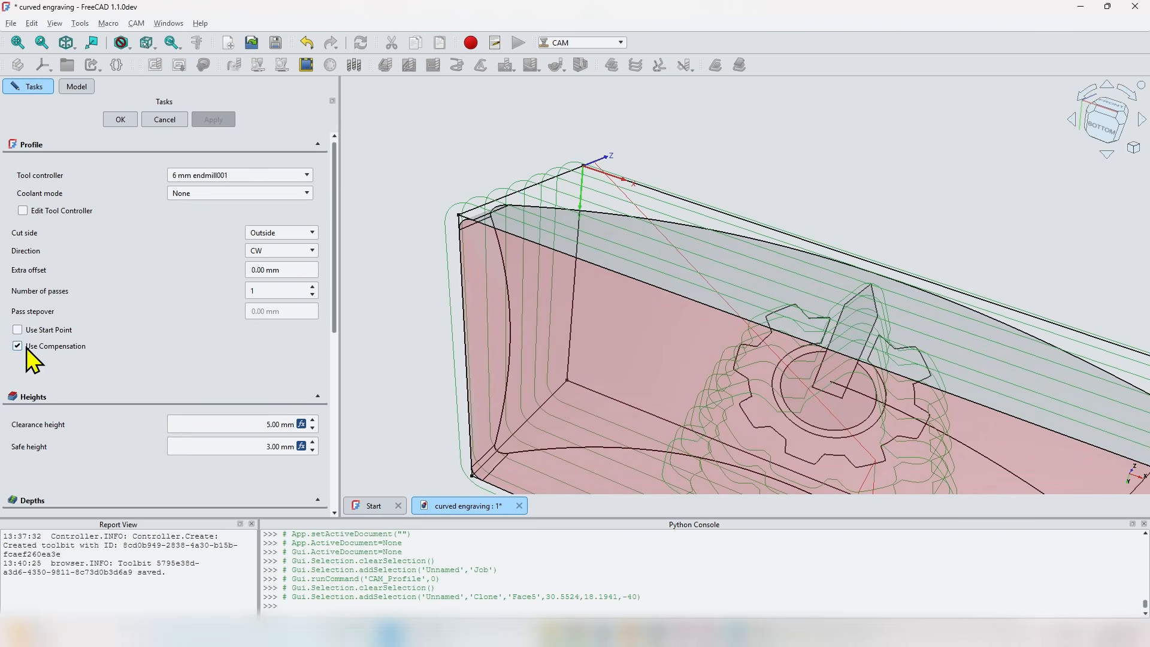
scroll(80, 334, "down", 2)
scroll(81, 334, "down", 4)
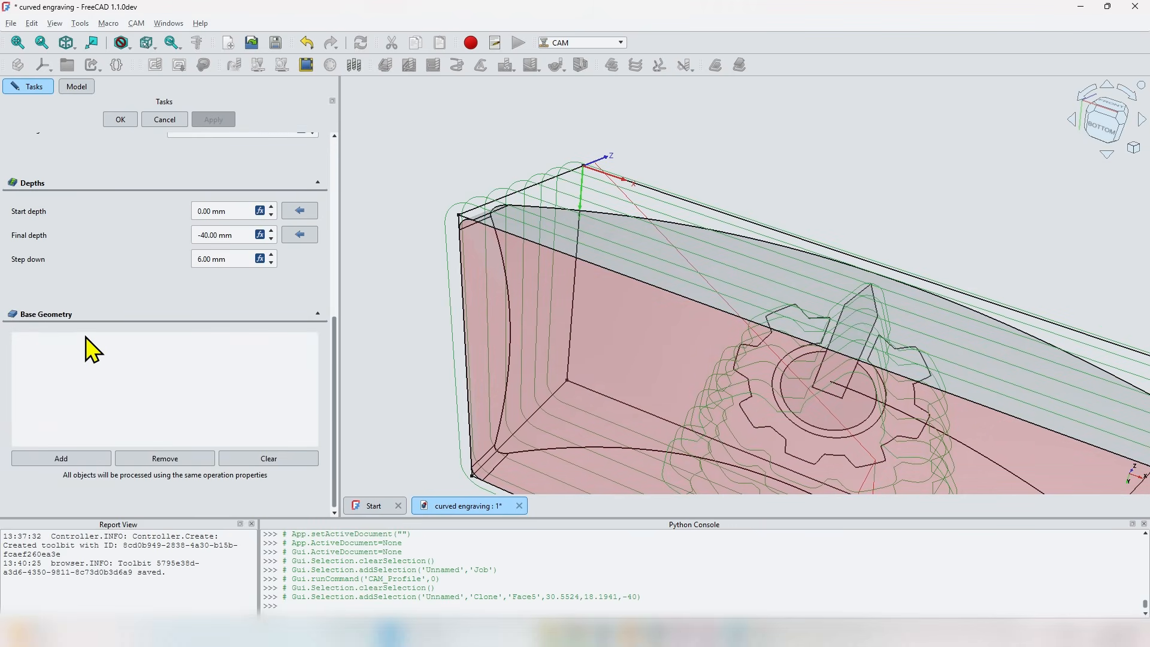
left_click(71, 458)
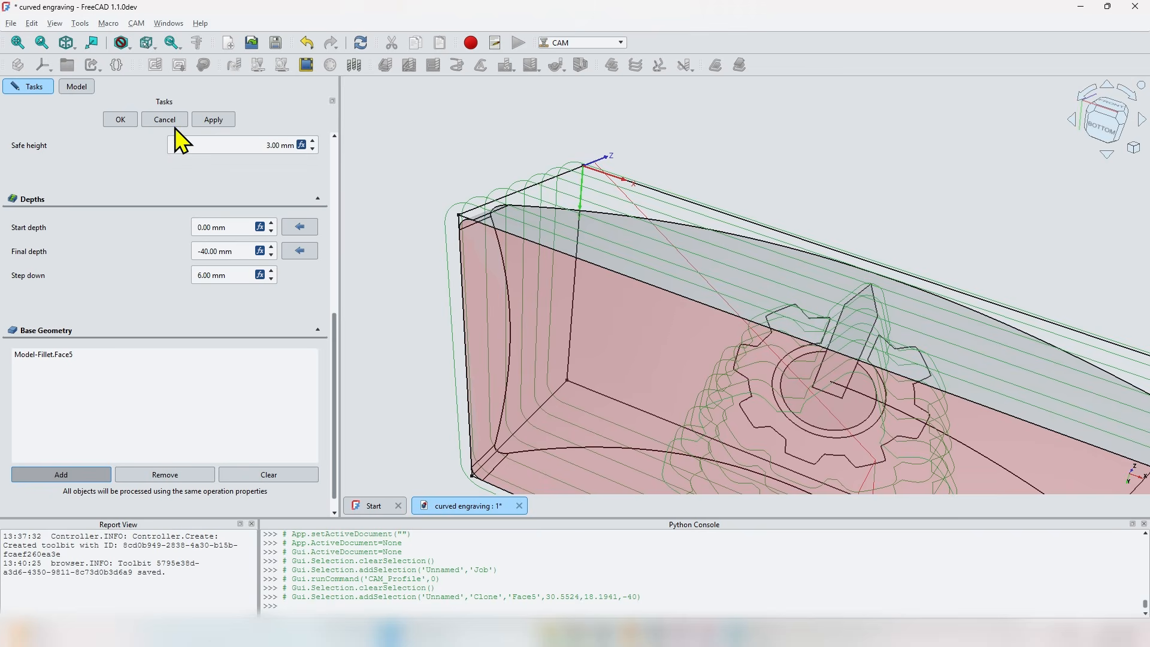
left_click(212, 120)
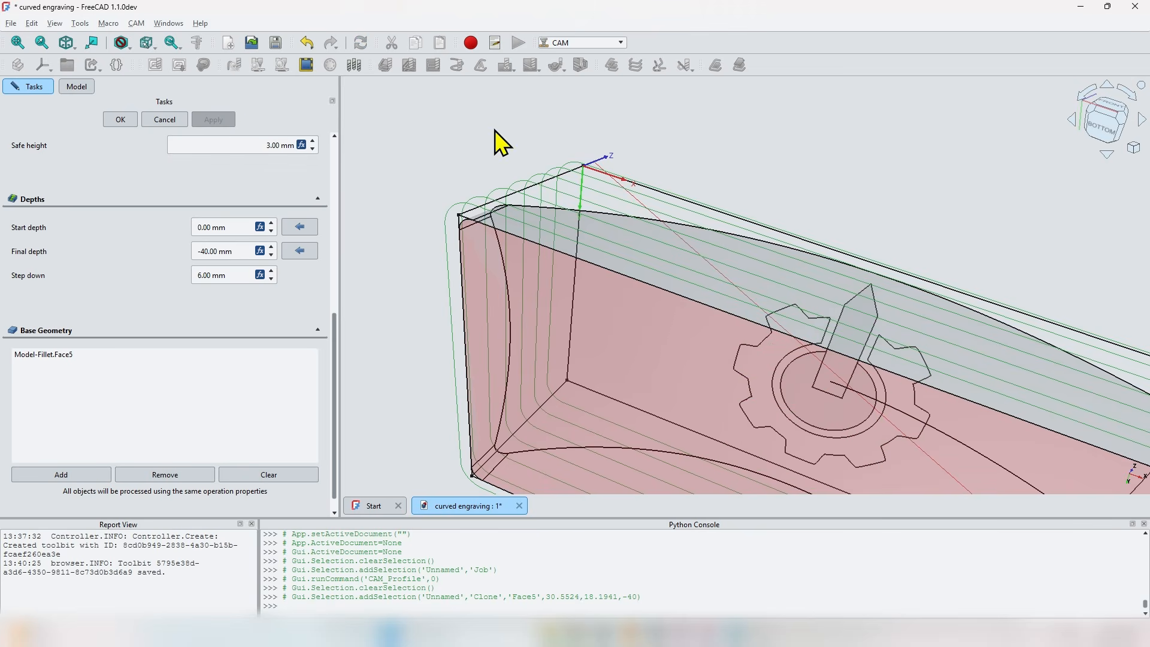
- Try to set the Profile operation's step down to 3 mm
middle_click_drag(496, 141, 1012, 203)
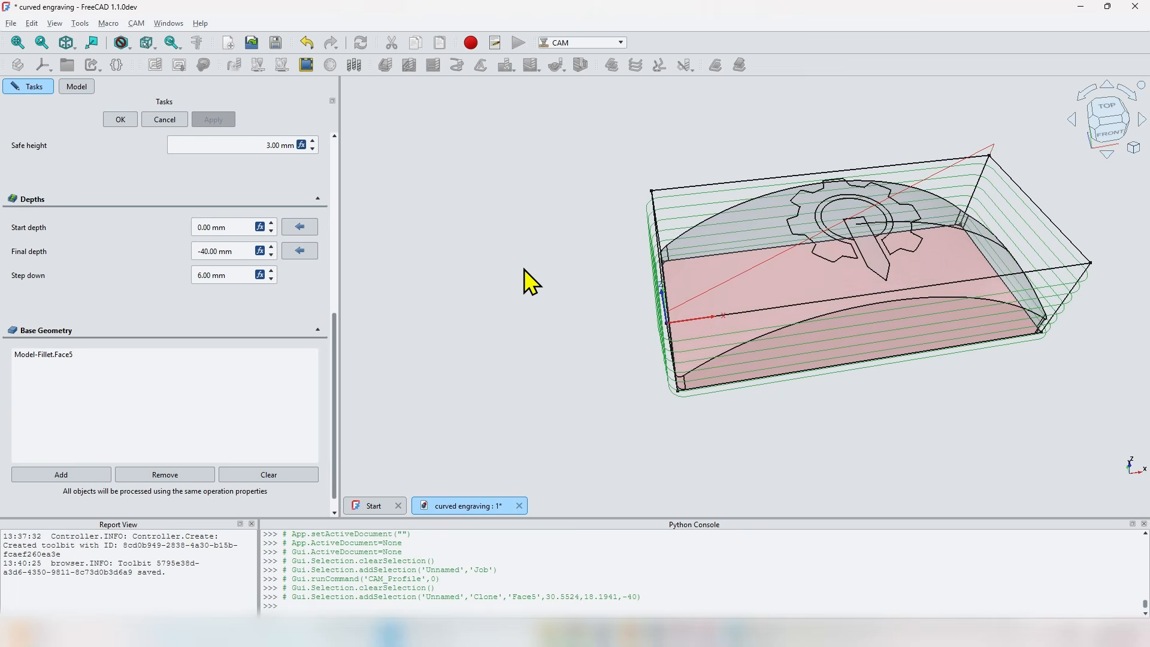
middle_click_drag(524, 268, 491, 285)
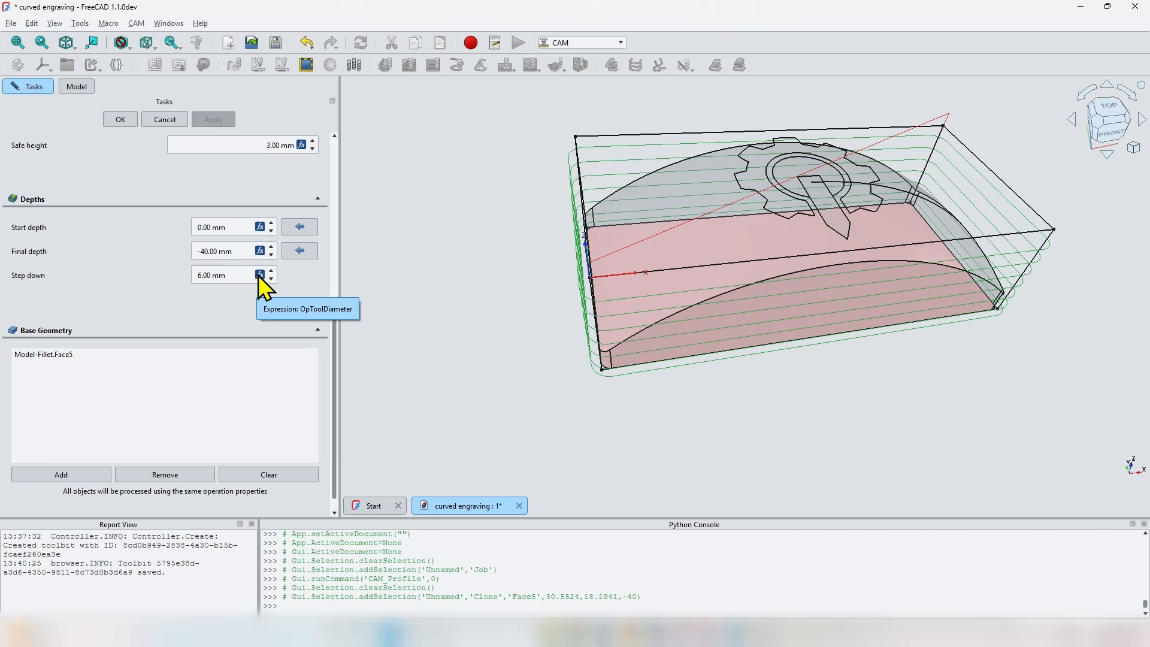
left_click(200, 280)
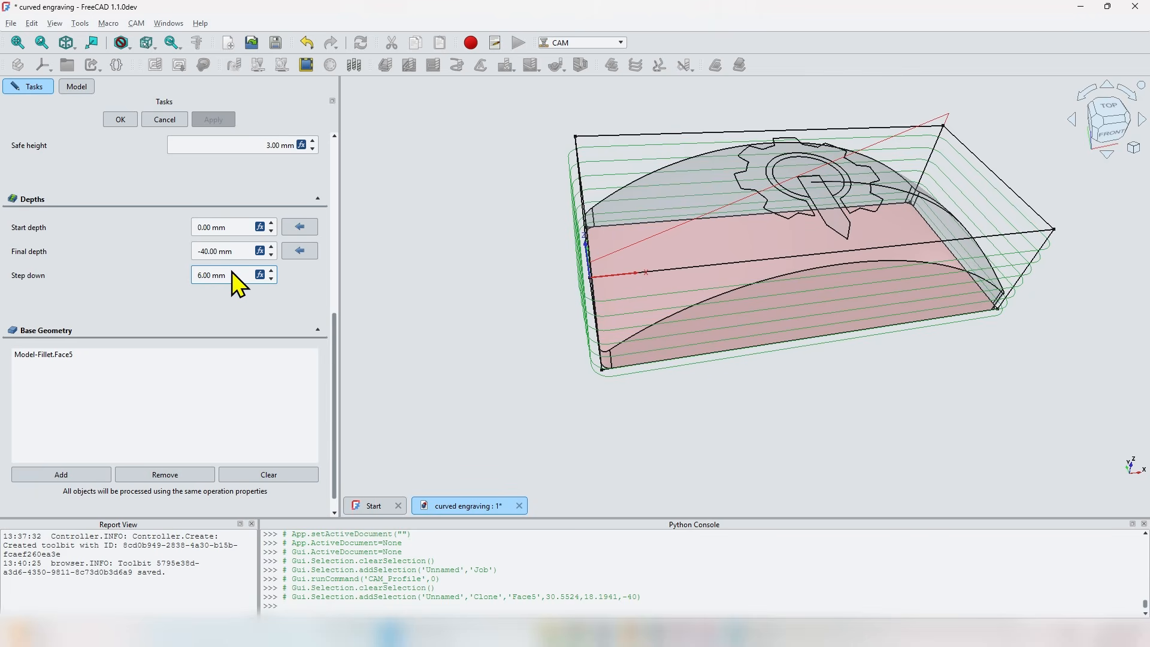
key("3")
key("3")
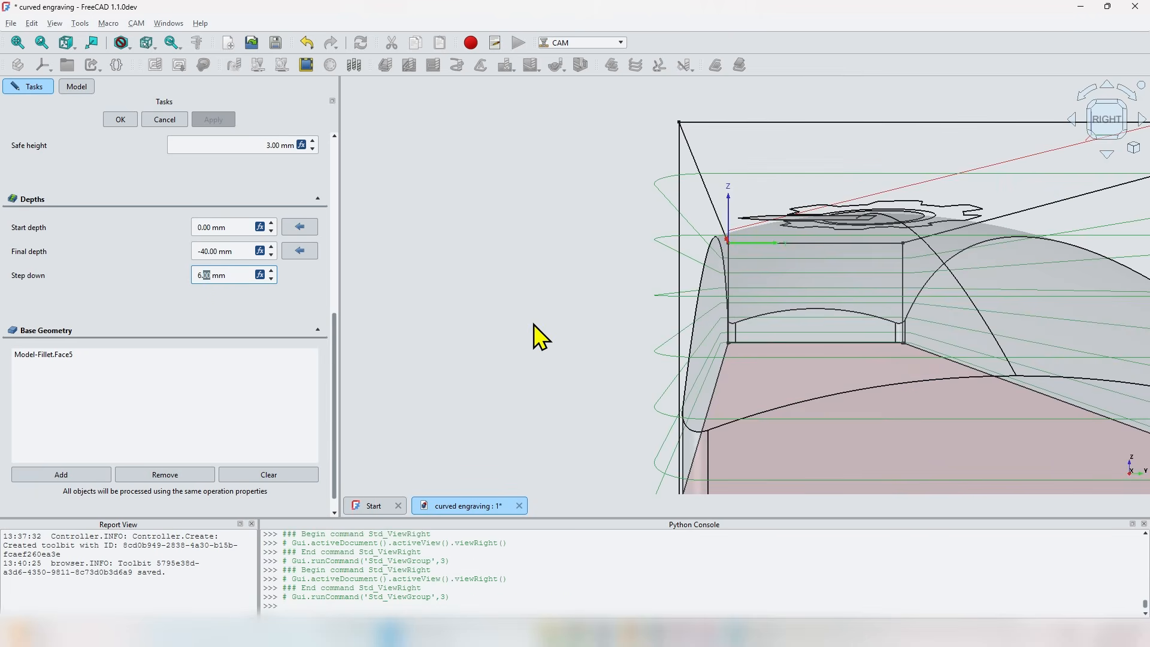
scroll(531, 325, "down", 3)
middle_click_drag(530, 325, 575, 264)
scroll(550, 272, "up", 4)
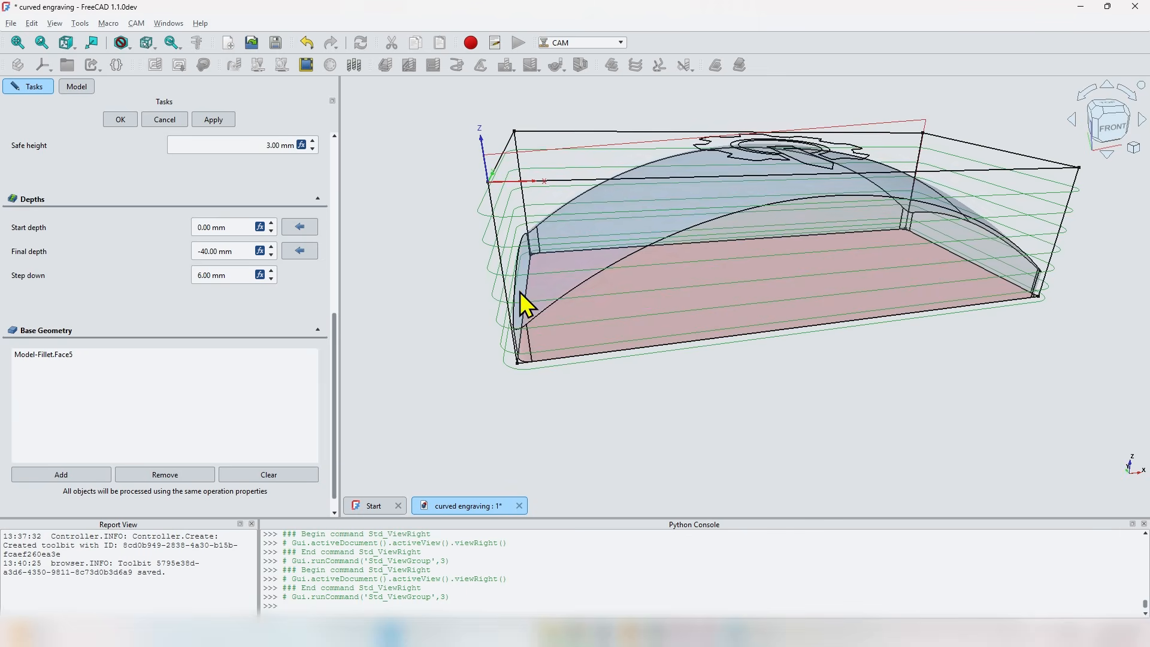
- Reset the step down expression of the Profile operation, set the step down to 2 mm and recalculate the toolpath
left_click(259, 276)
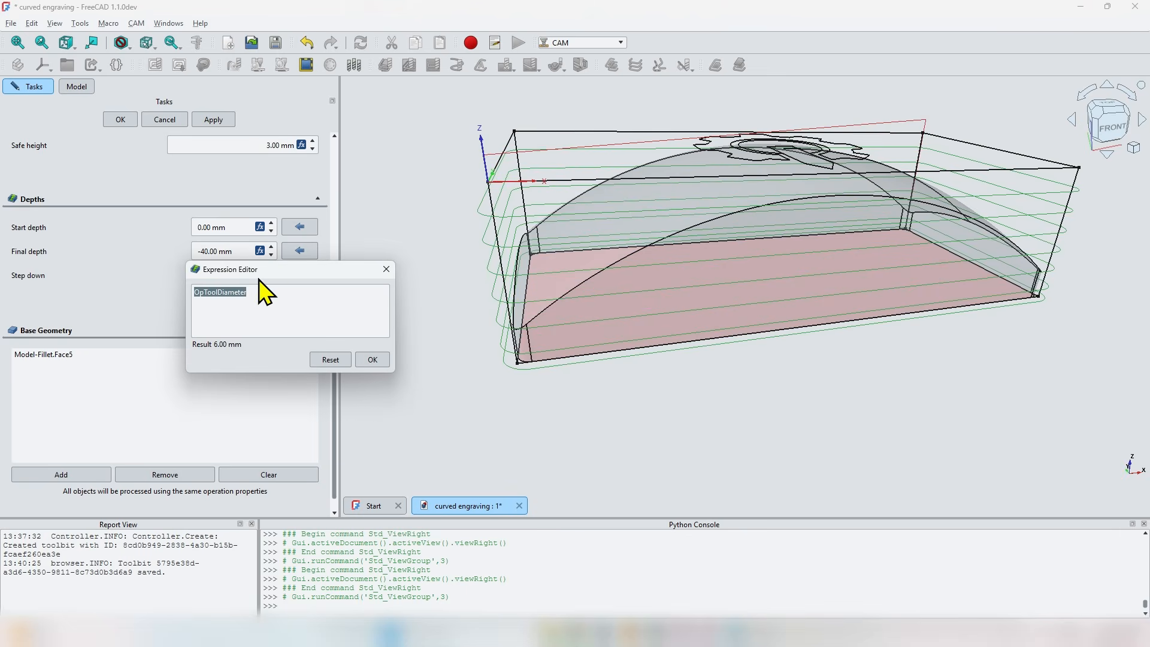
left_click(279, 291)
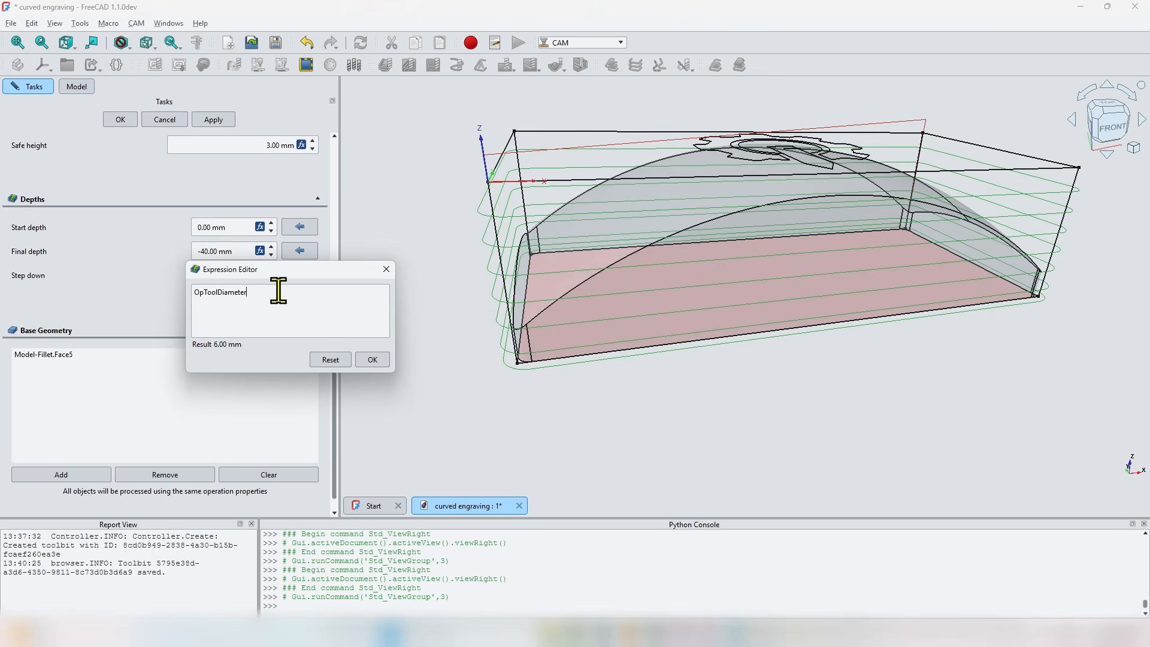
left_click(325, 360)
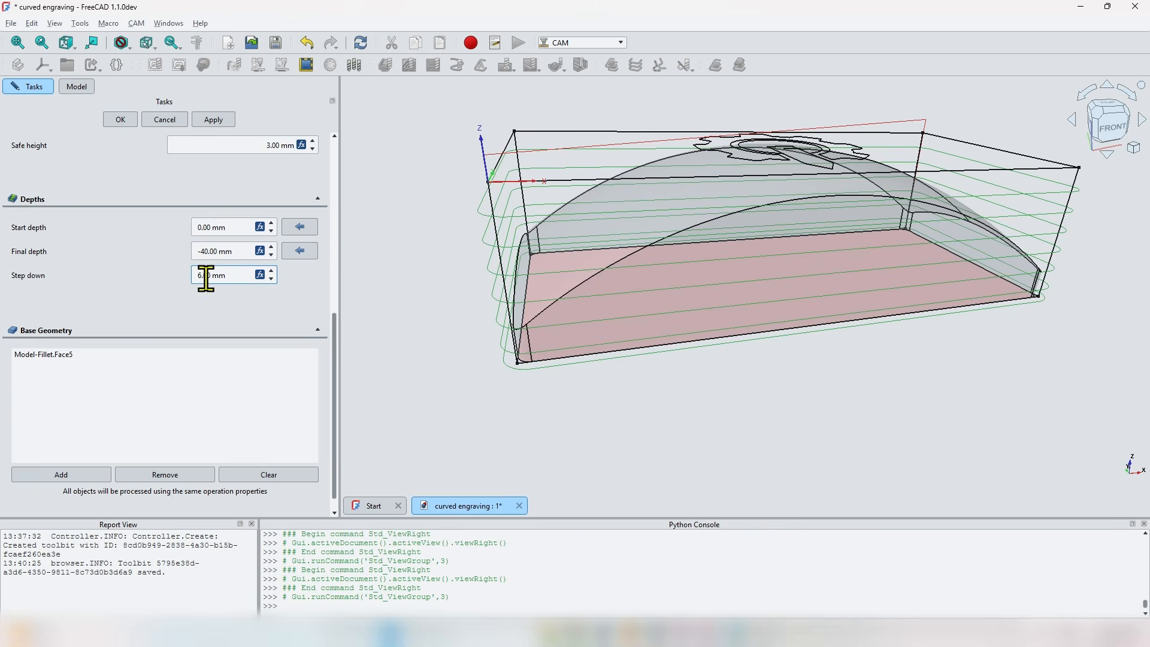
left_click_drag(204, 278, 192, 279)
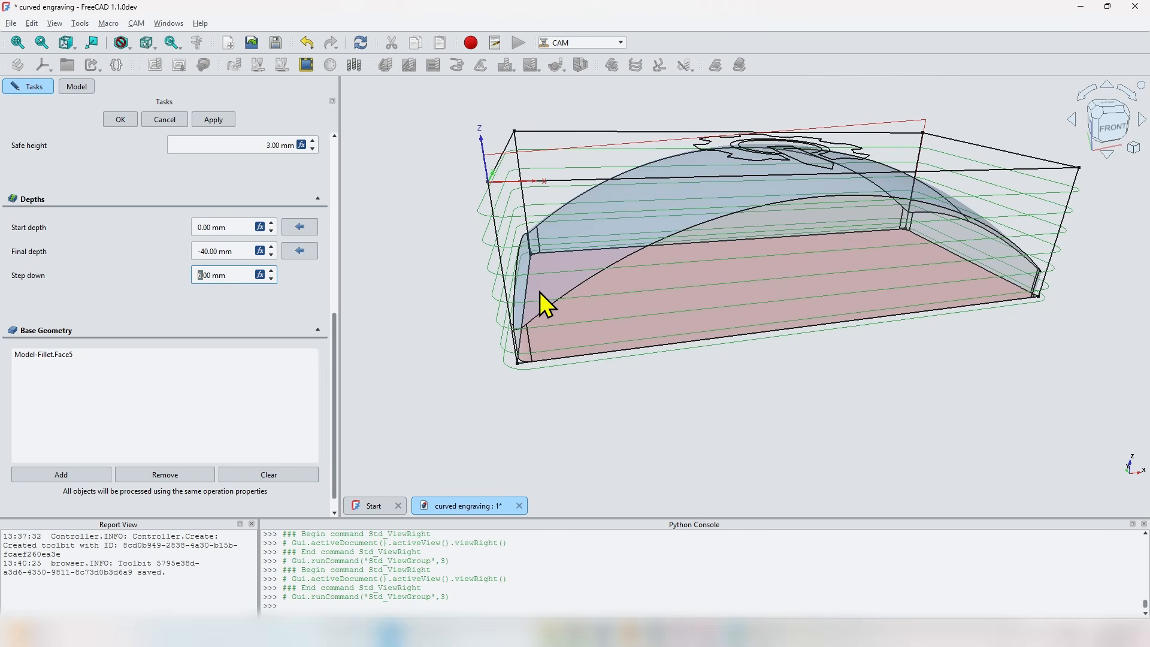
type("2")
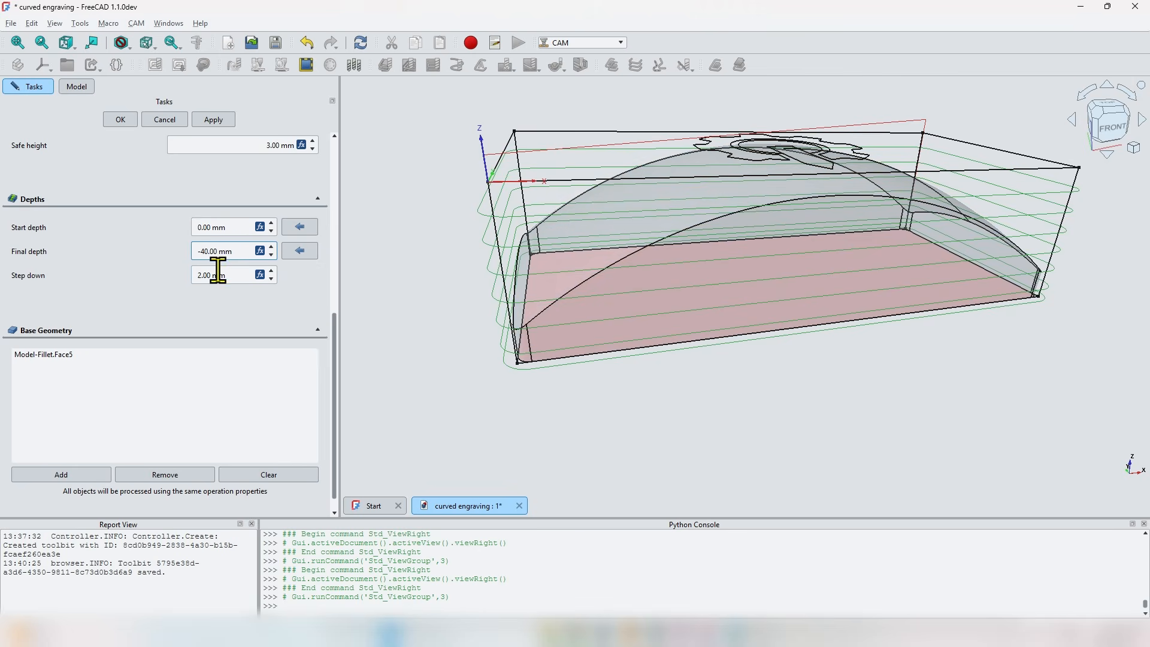
left_click(212, 119)
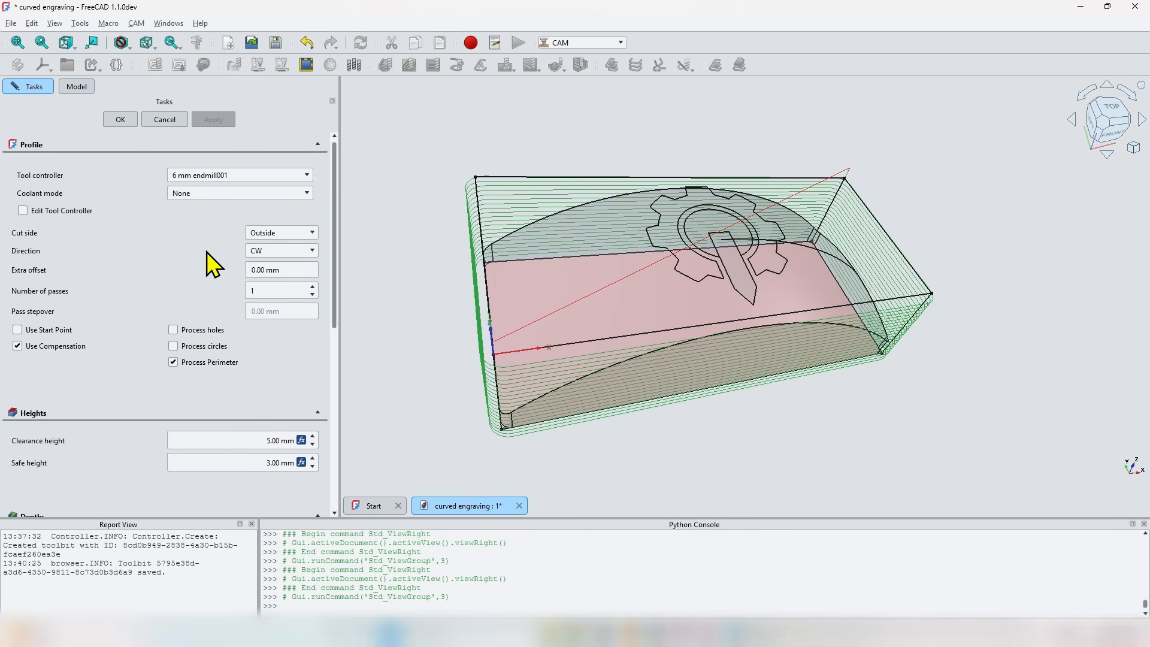
- Check the cut direction options, keep the direction at CW and accept the Profile operation
left_click(297, 251)
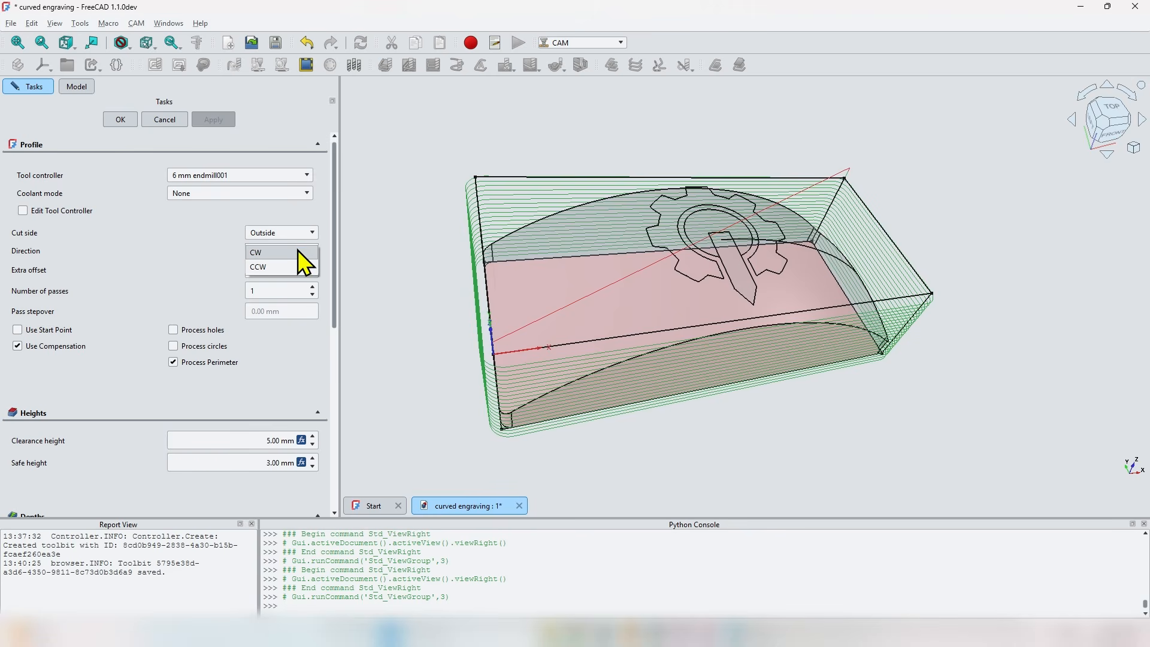
left_click(174, 250)
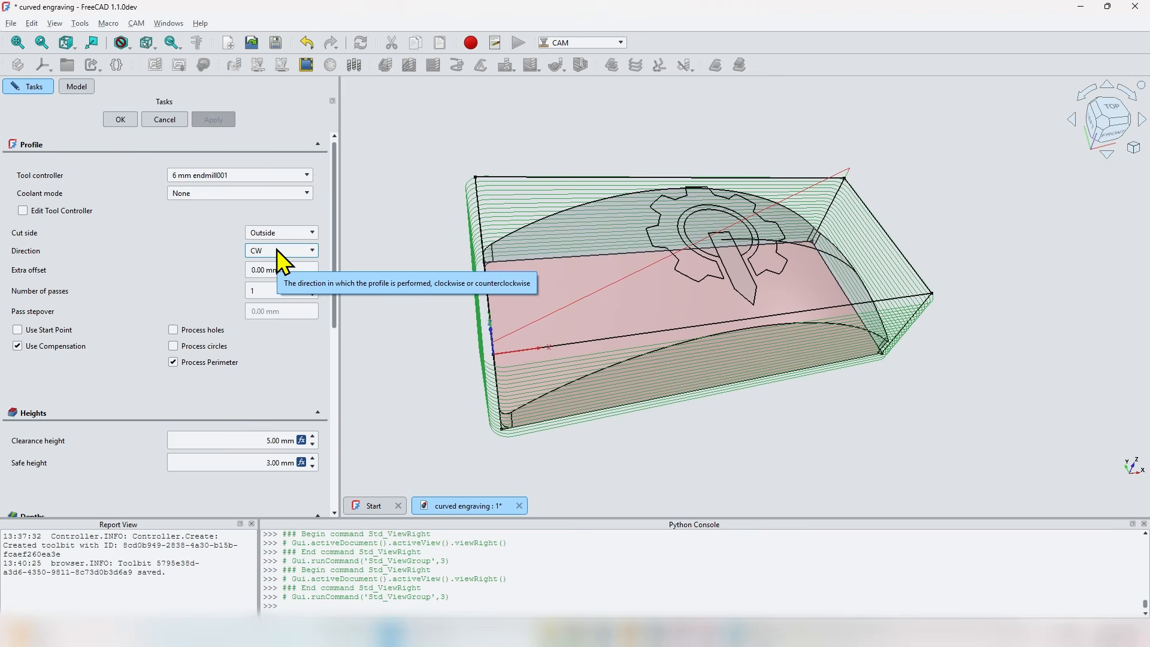
left_click(121, 120)
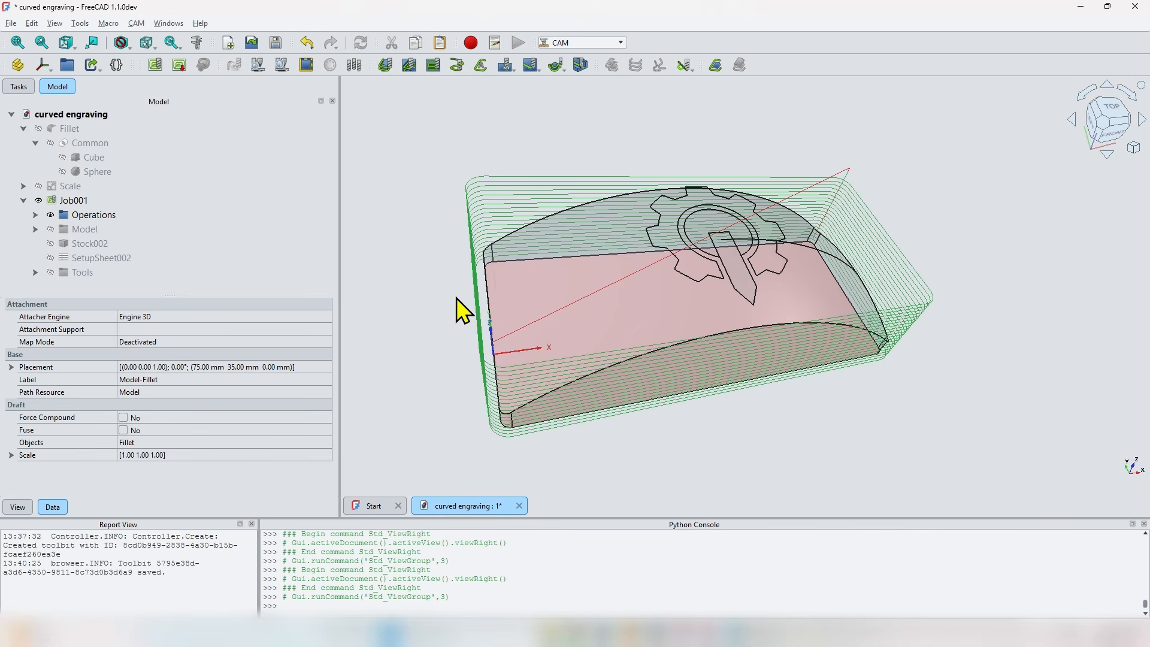
- Expand Job001's Operations group and select the Profile operation in it
middle_click_drag(457, 298, 460, 345)
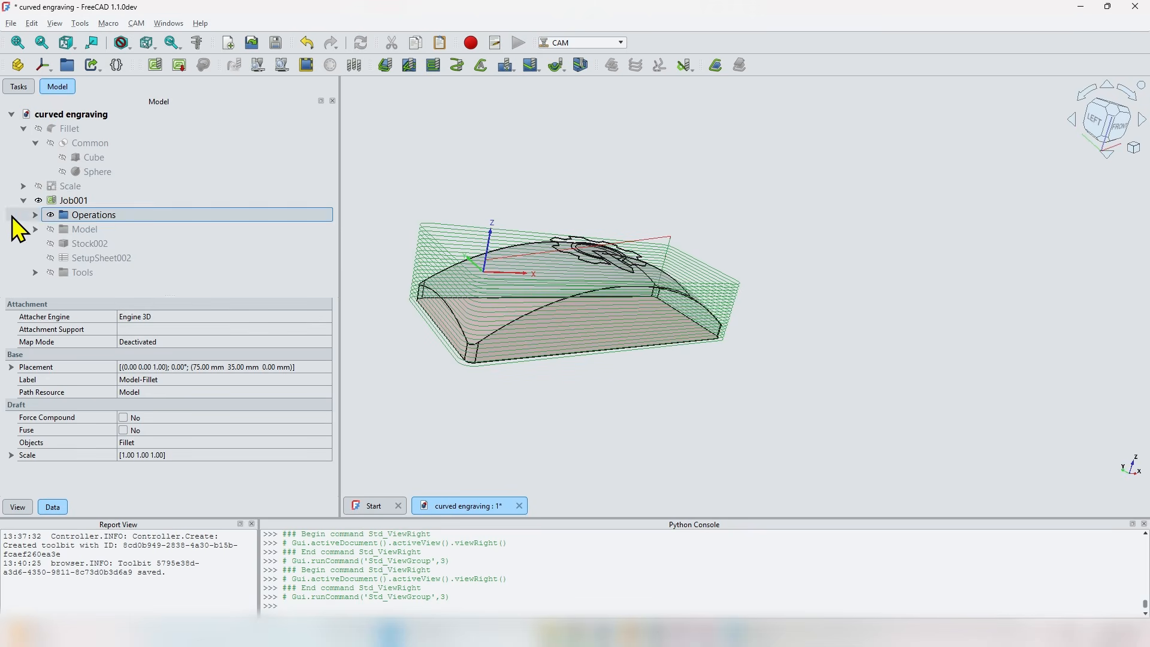
left_click(36, 214)
left_click(103, 229)
left_click(103, 225)
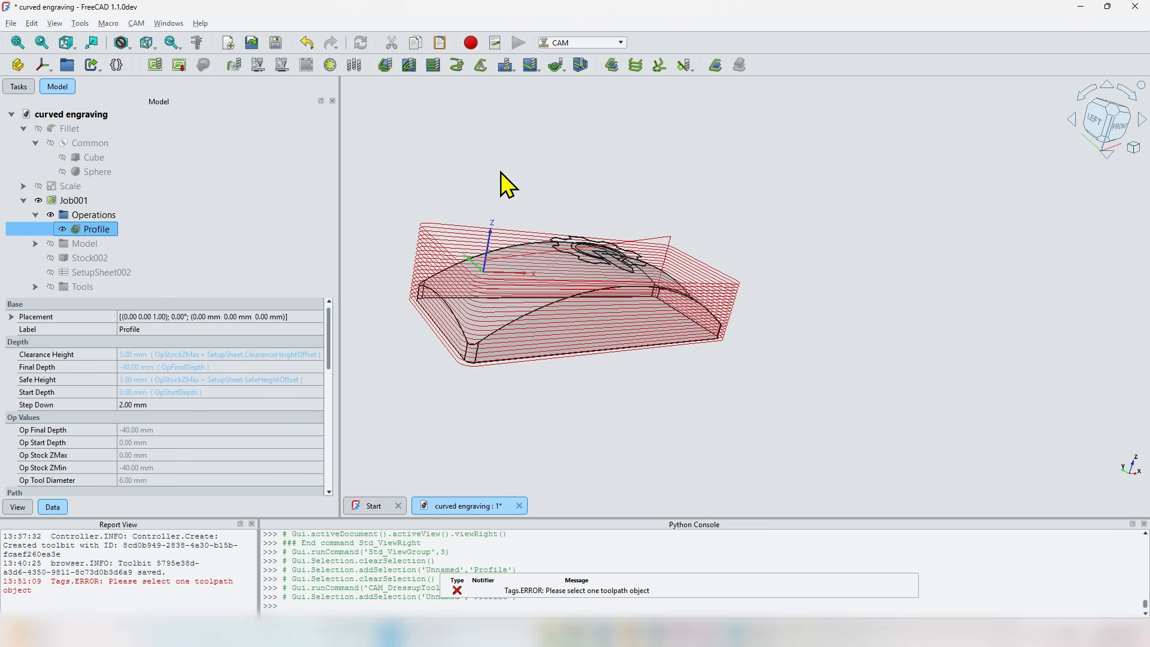
left_click(694, 70)
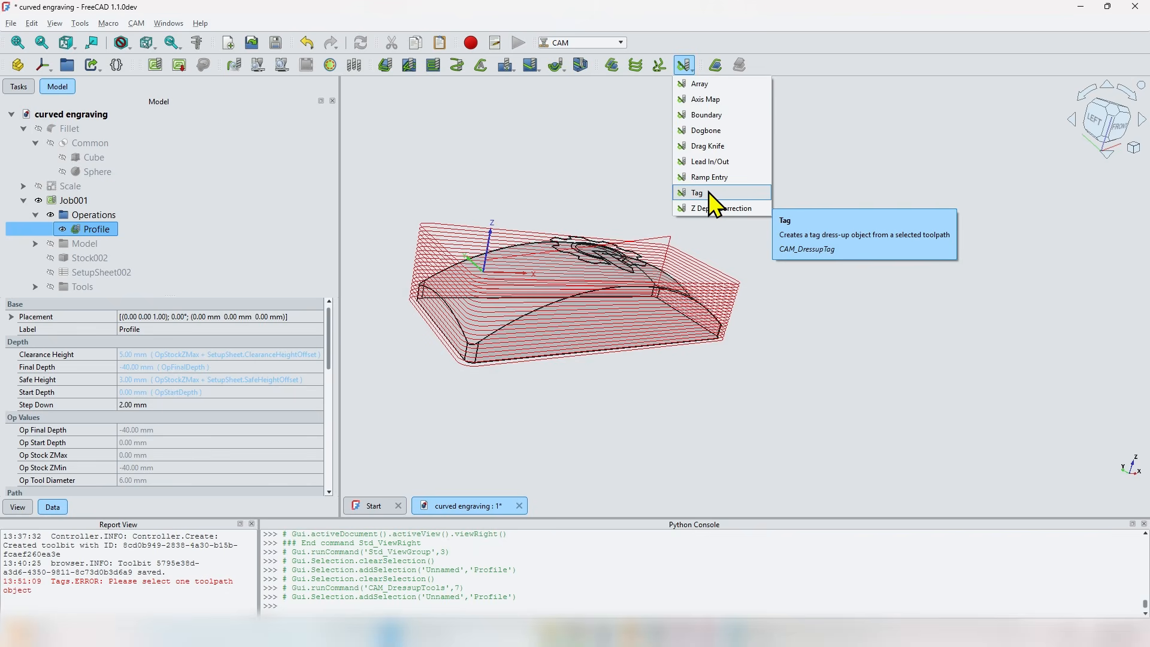
left_click(710, 191)
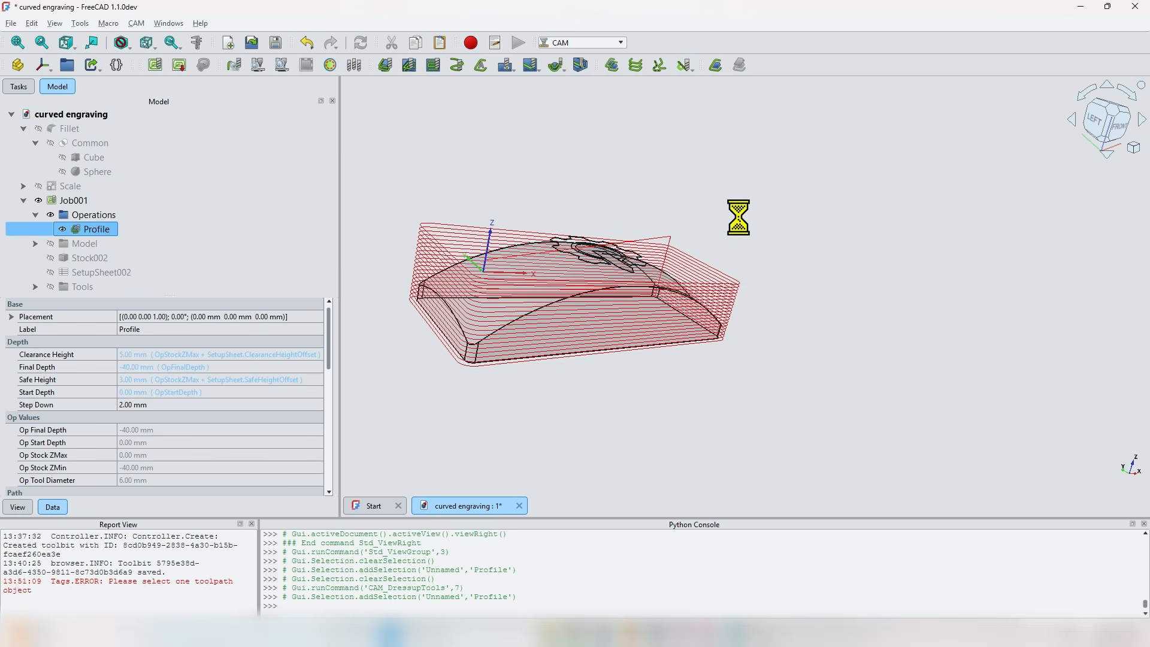
left_click(169, 120)
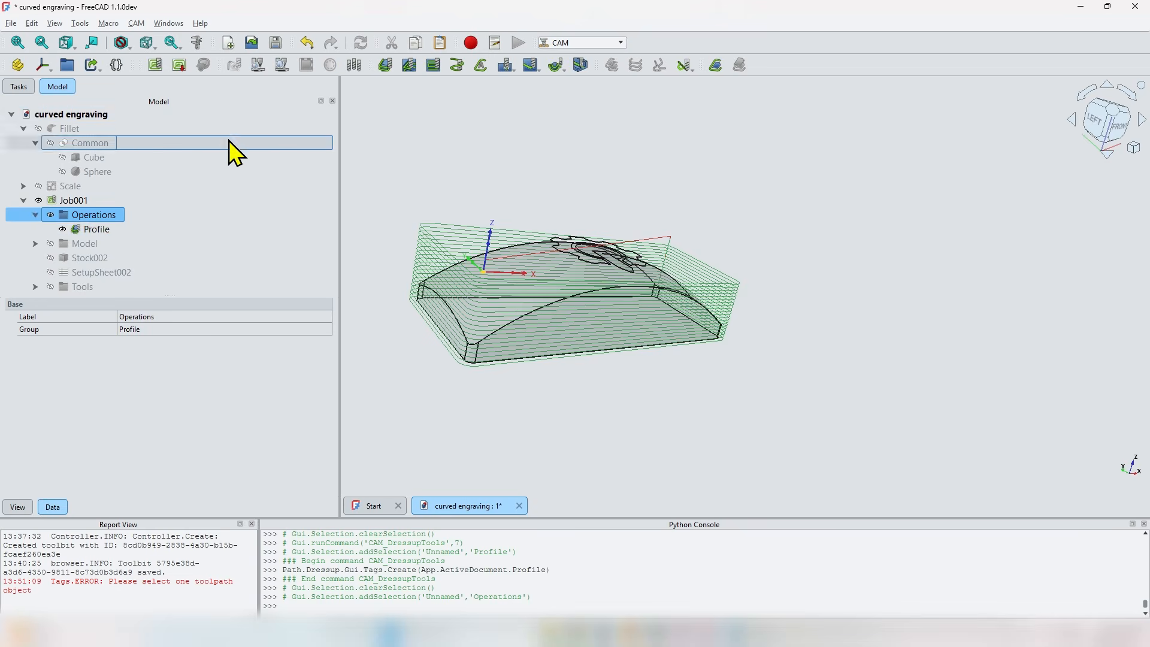
- Add a Tag dress-up to the Profile operation
left_click(113, 228)
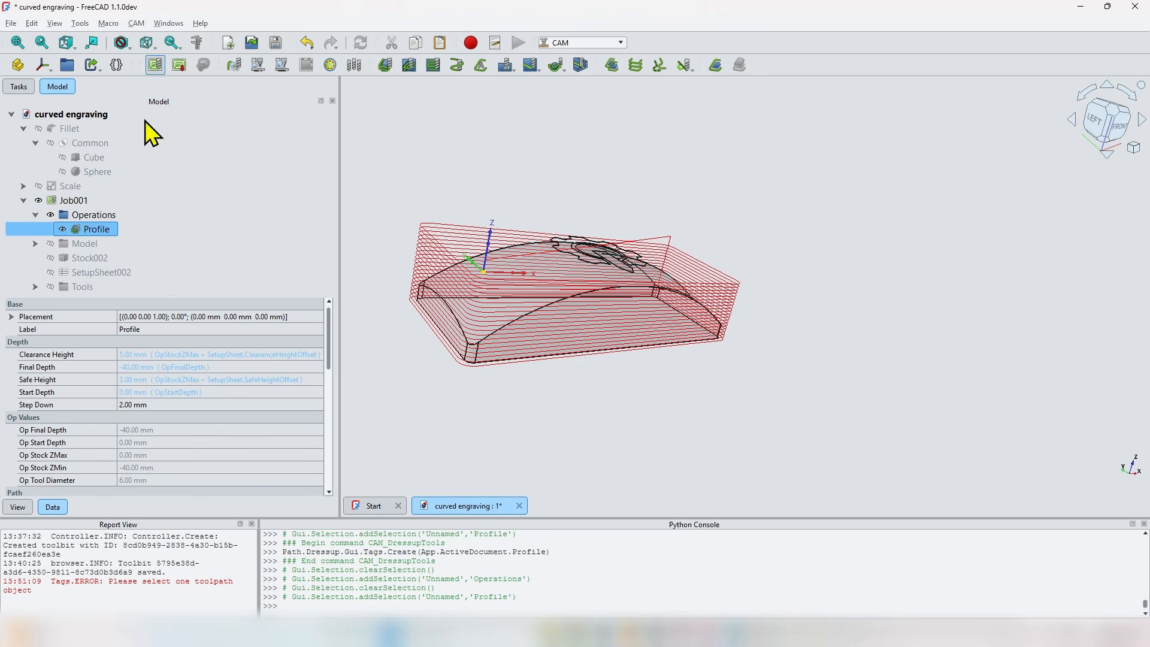
left_click(129, 22)
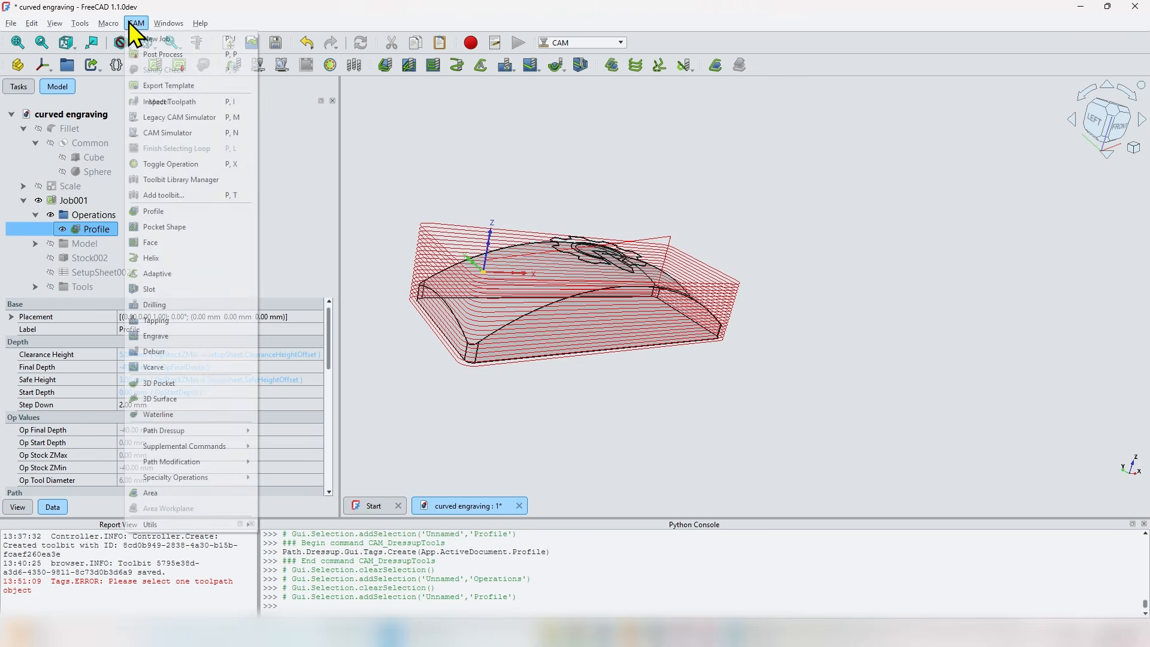
mouse_move(213, 430)
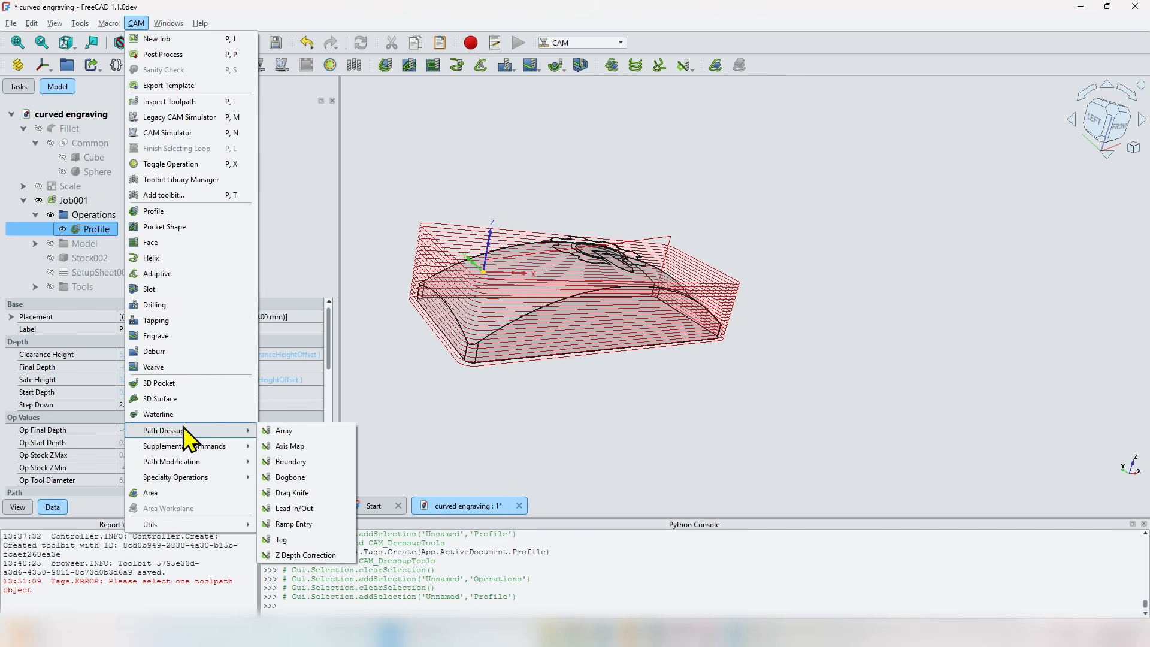
left_click(303, 540)
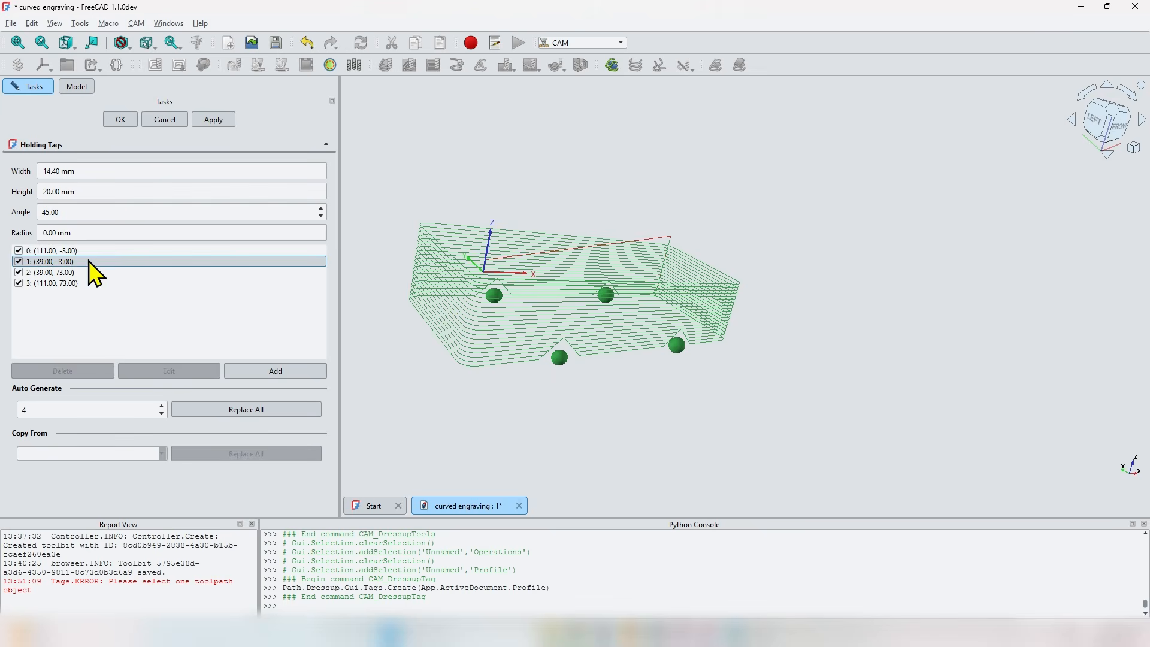
- Delete the two holding tags on the front long side, at (111, -3) and (39, -3)
left_click(65, 252)
left_click(78, 367)
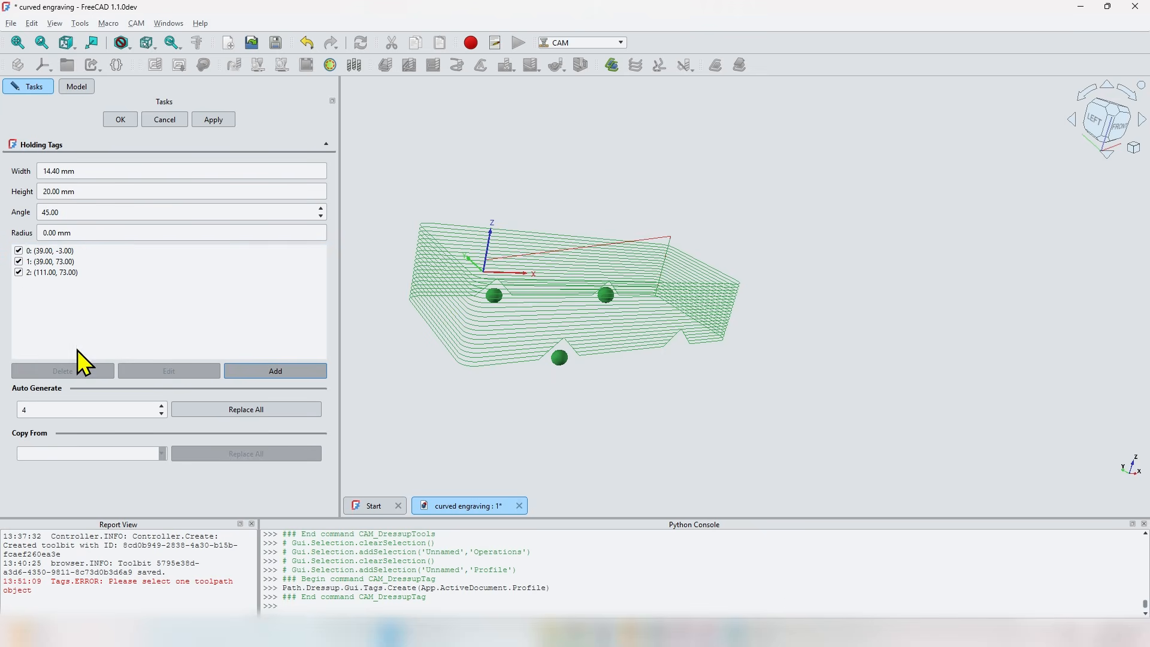
left_click(65, 251)
left_click(69, 371)
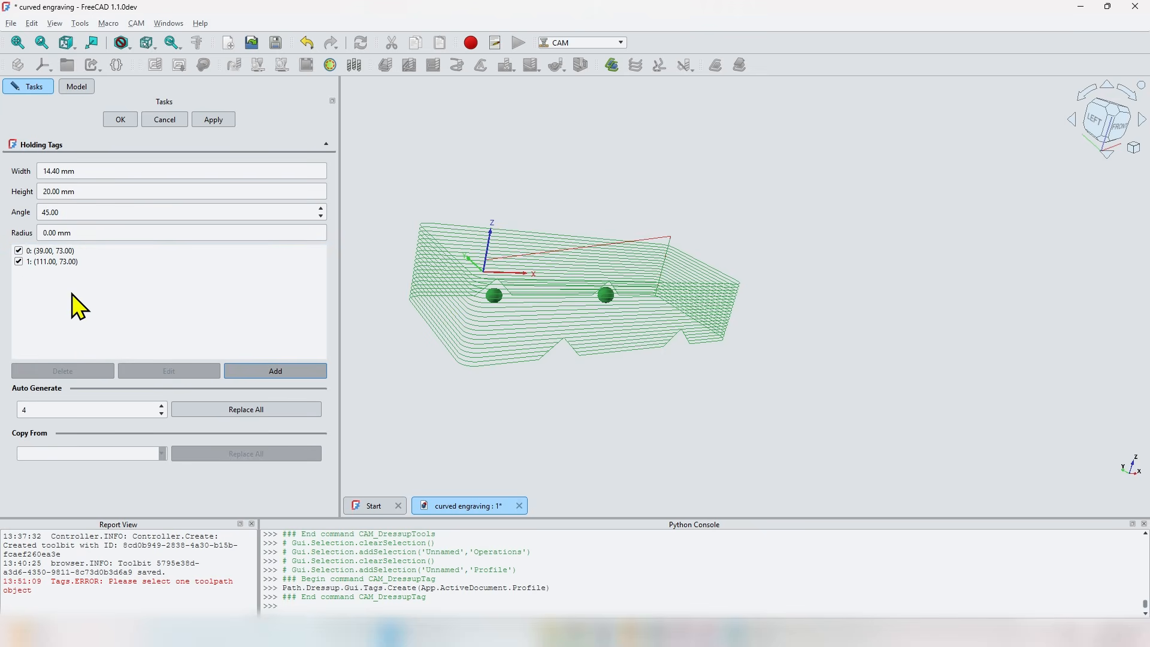
- Relocate the holding tag at (39, 73) to the lowest pass of the short side nearest the origin, at about (-3, 37.25)
left_click(64, 252)
left_click(162, 370)
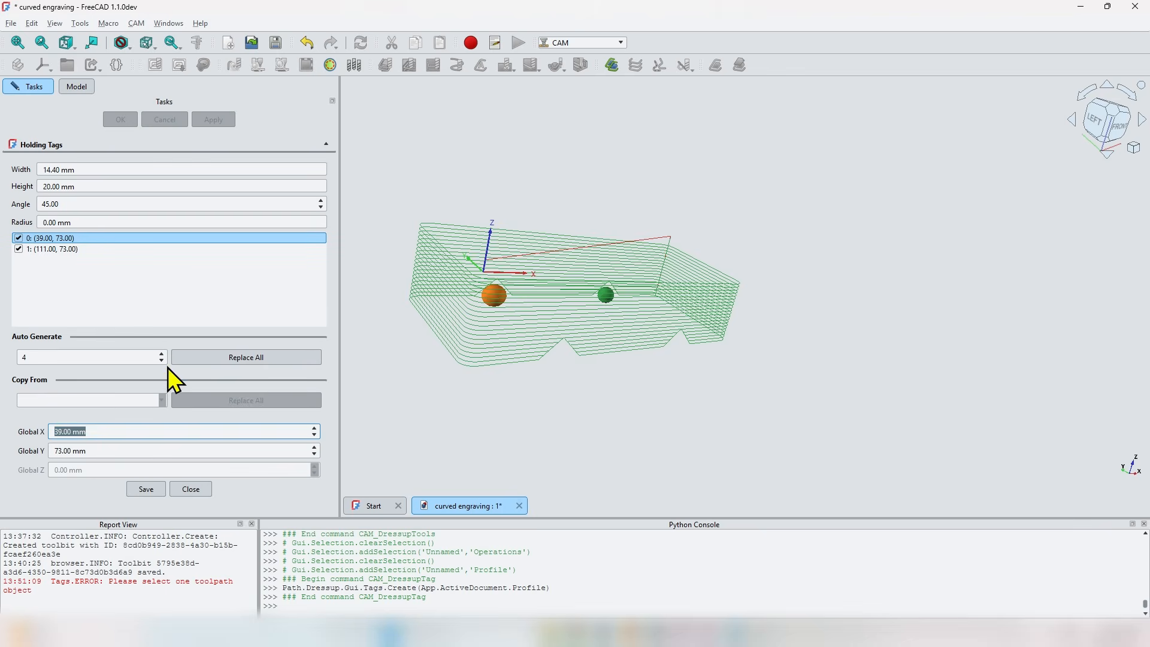
scroll(422, 325, "up", 3)
middle_click_drag(459, 353, 535, 376)
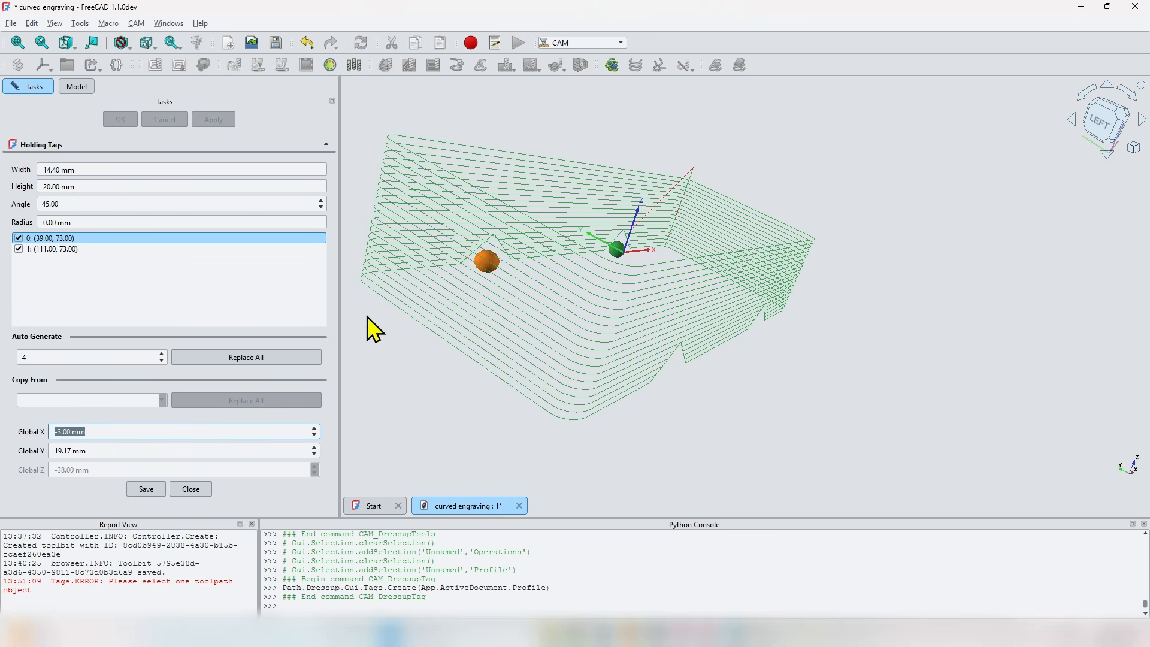
left_click(453, 346)
scroll(570, 312, "down", 4)
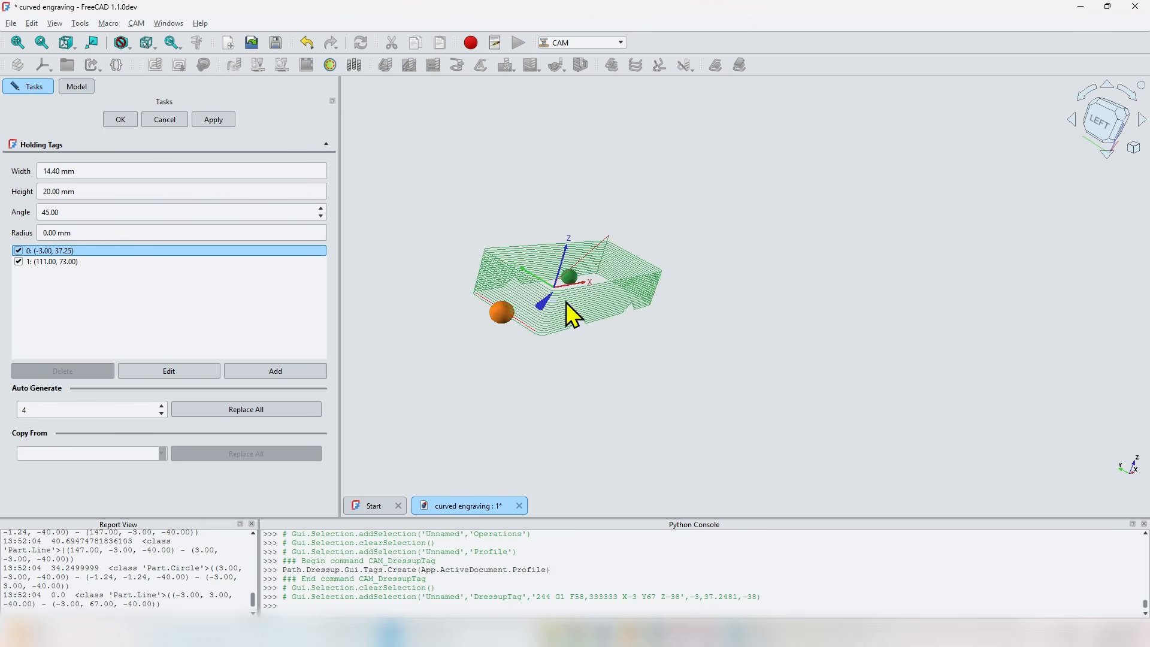
- Relocate the holding tag at (111, 73) to the lowest pass of the opposite short side, at about (153, 33.30), and apply the tags
middle_click_drag(596, 323, 801, 372)
scroll(811, 380, "up", 5)
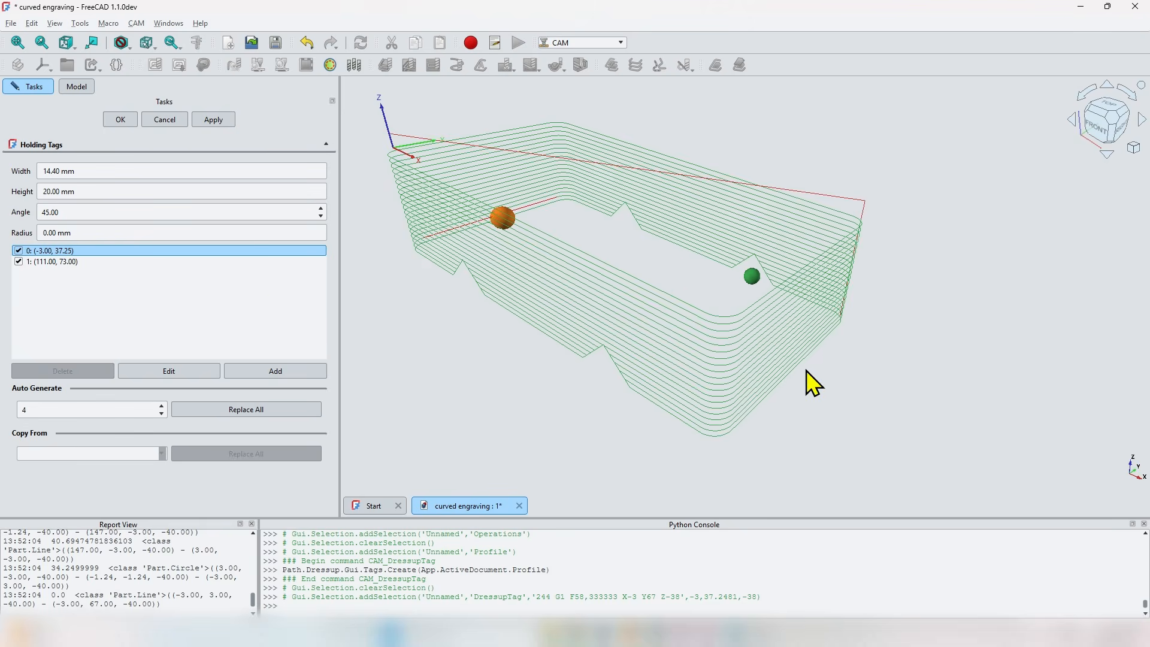
left_click(84, 263)
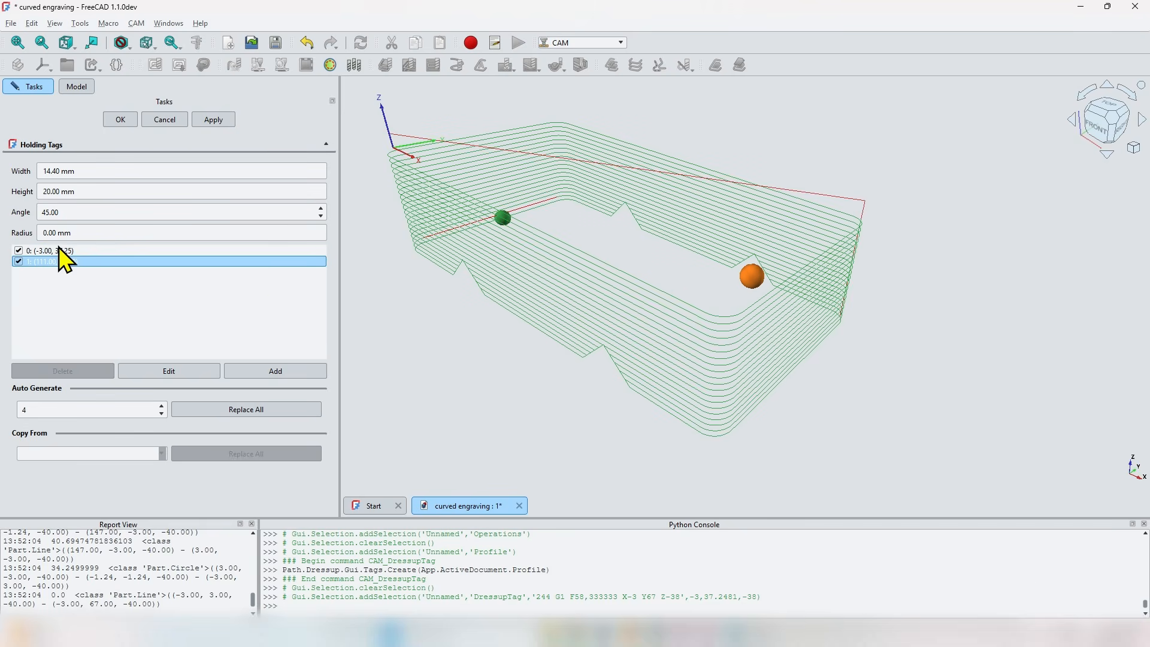
left_click(171, 372)
middle_click_drag(806, 389, 553, 359)
left_click(790, 396)
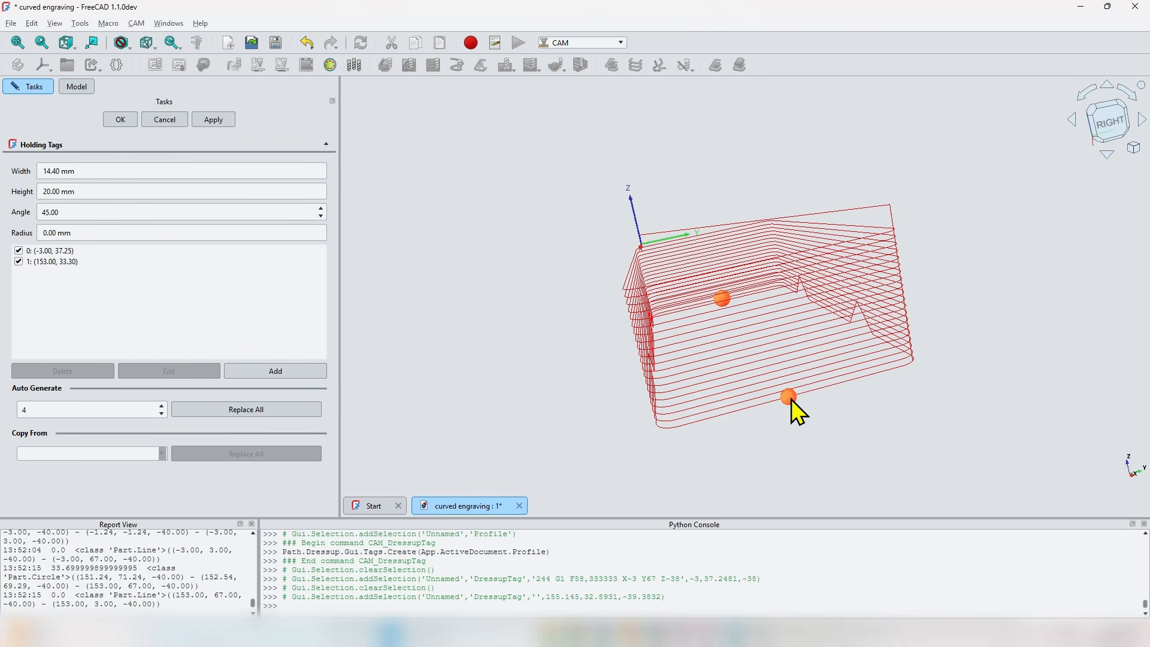
left_click(206, 117)
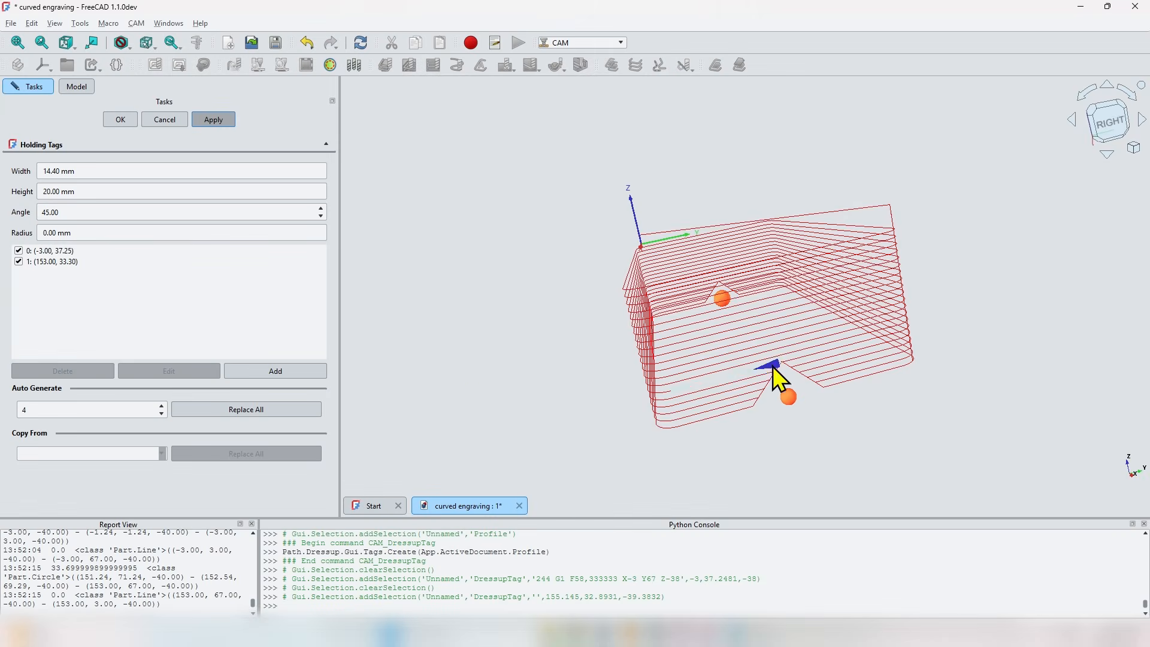
- Set the holding tags to 25 mm width, 10 mm height, 80° angle and 3 mm radius, and apply them to the toolpath
double_click(58, 172)
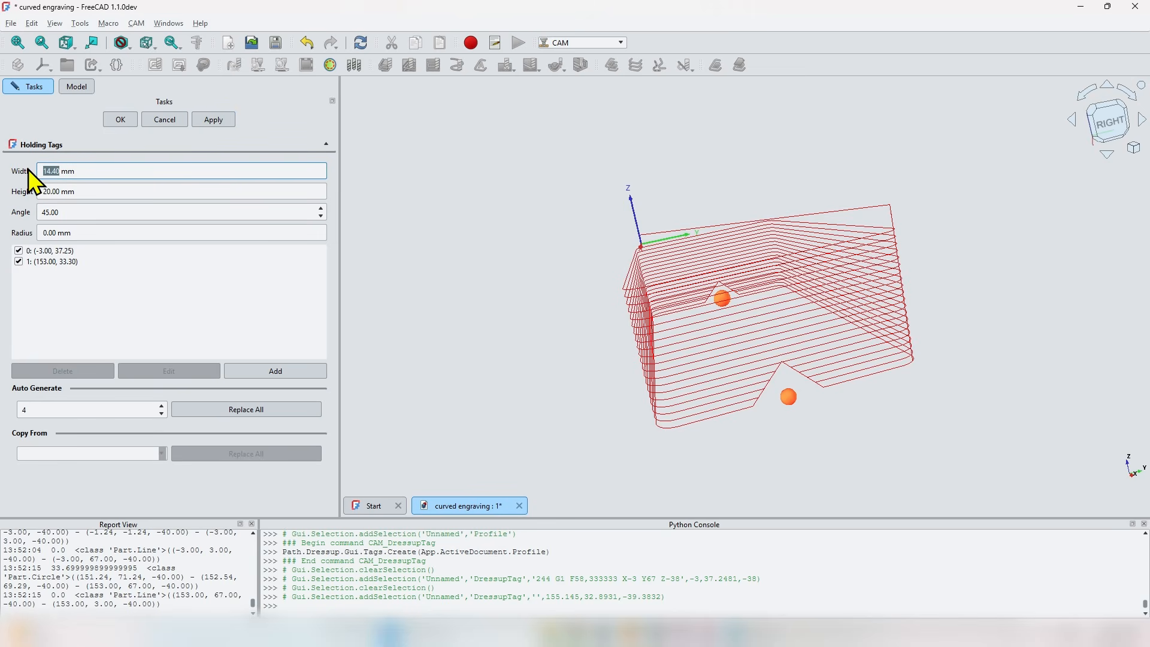
type("25")
key("Tab")
type("1")
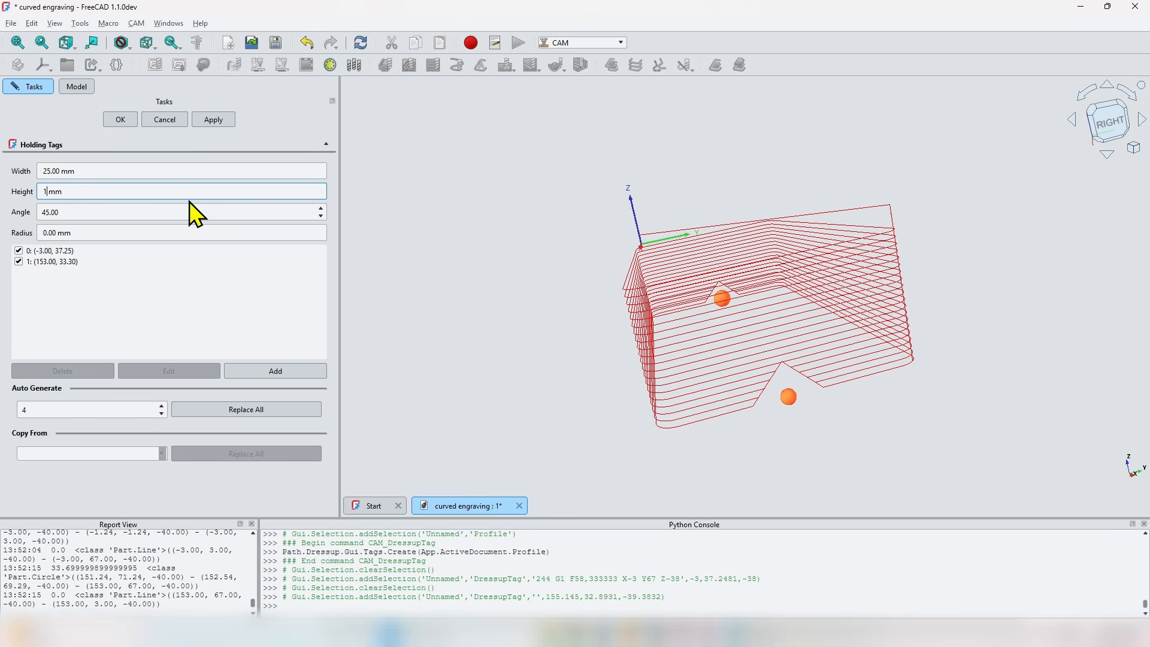
key("Tab")
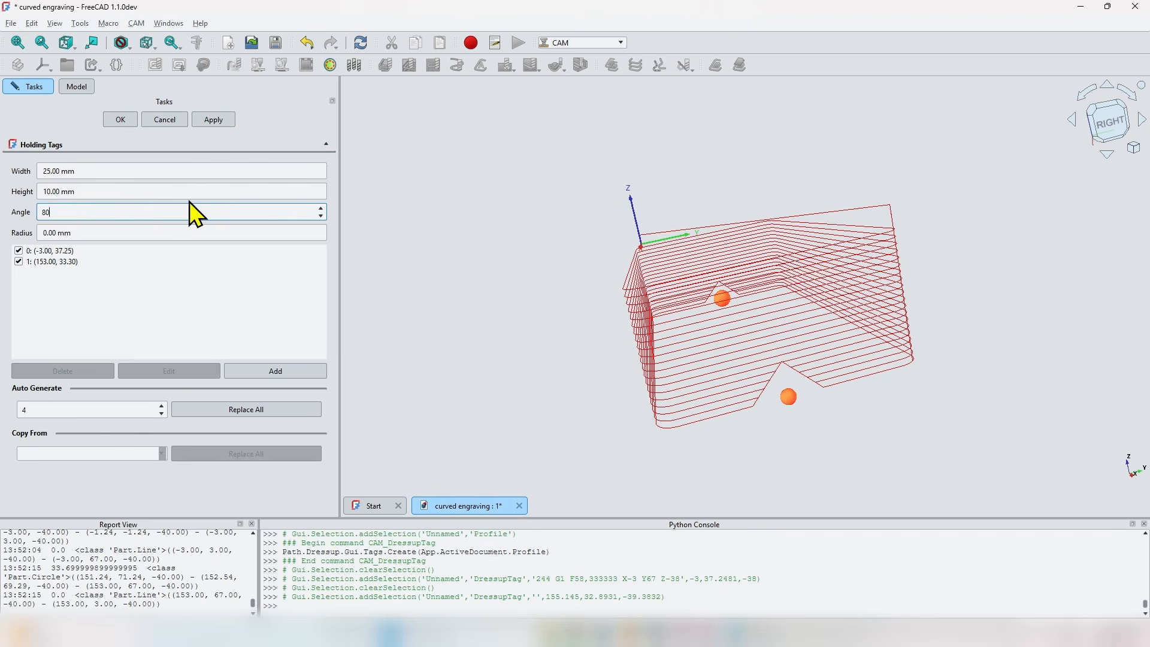
type("80")
key("Tab")
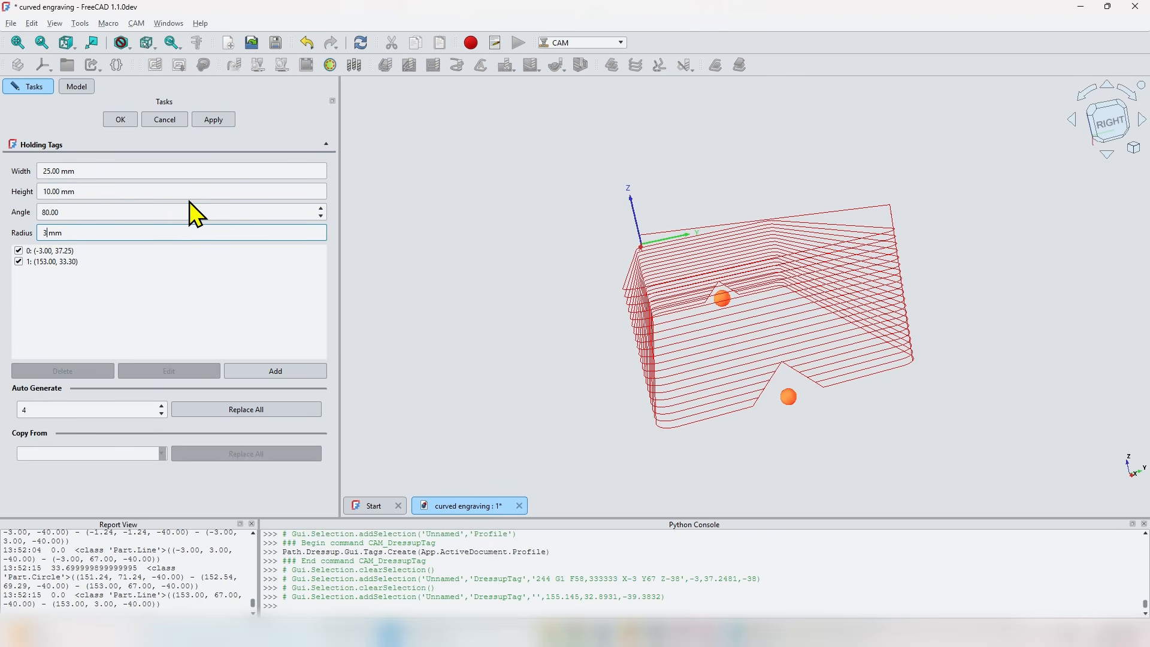
type("3")
left_click(212, 120)
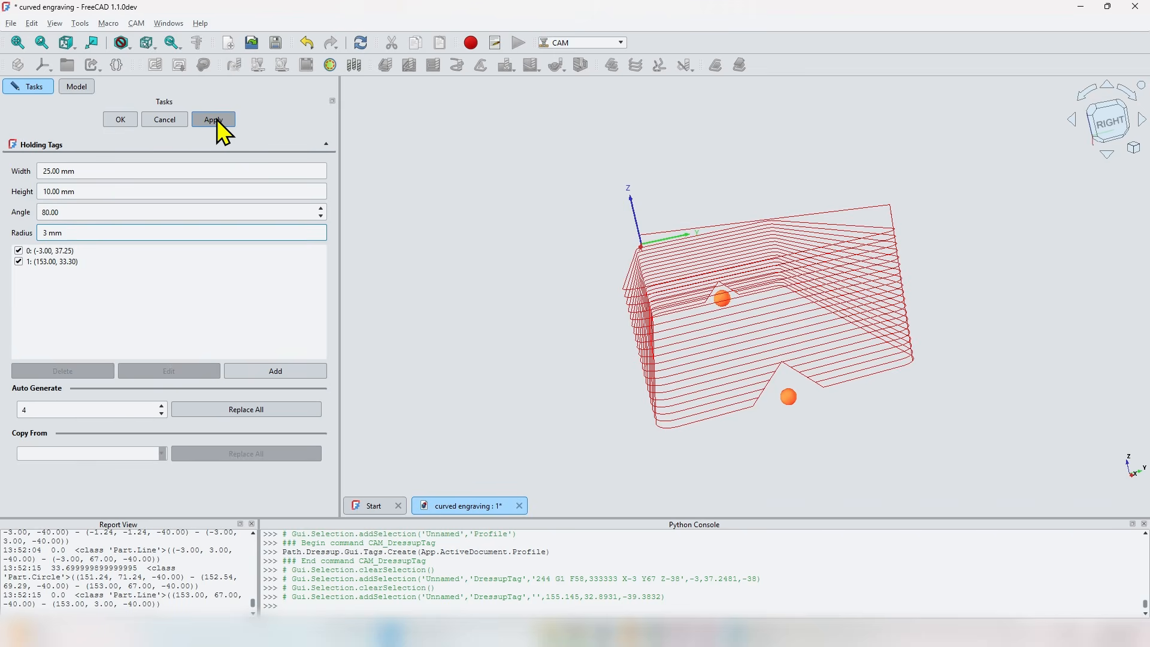
left_click(216, 120)
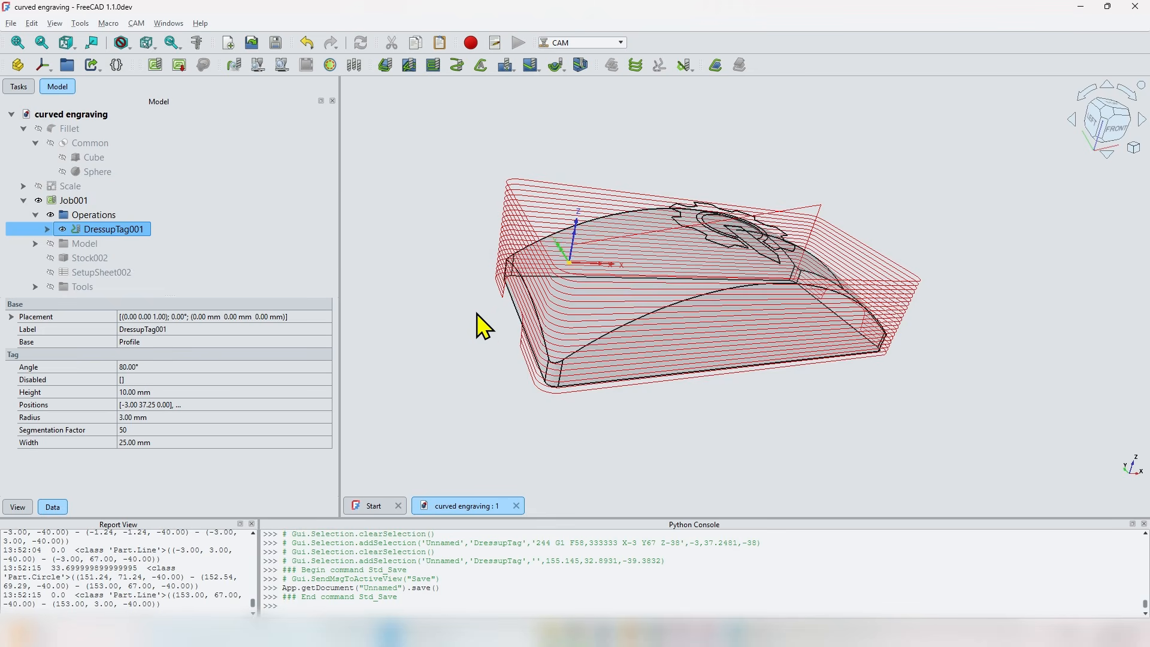
- Post-process Job001 with the grbl post processor to generate its G-code
left_click(94, 199)
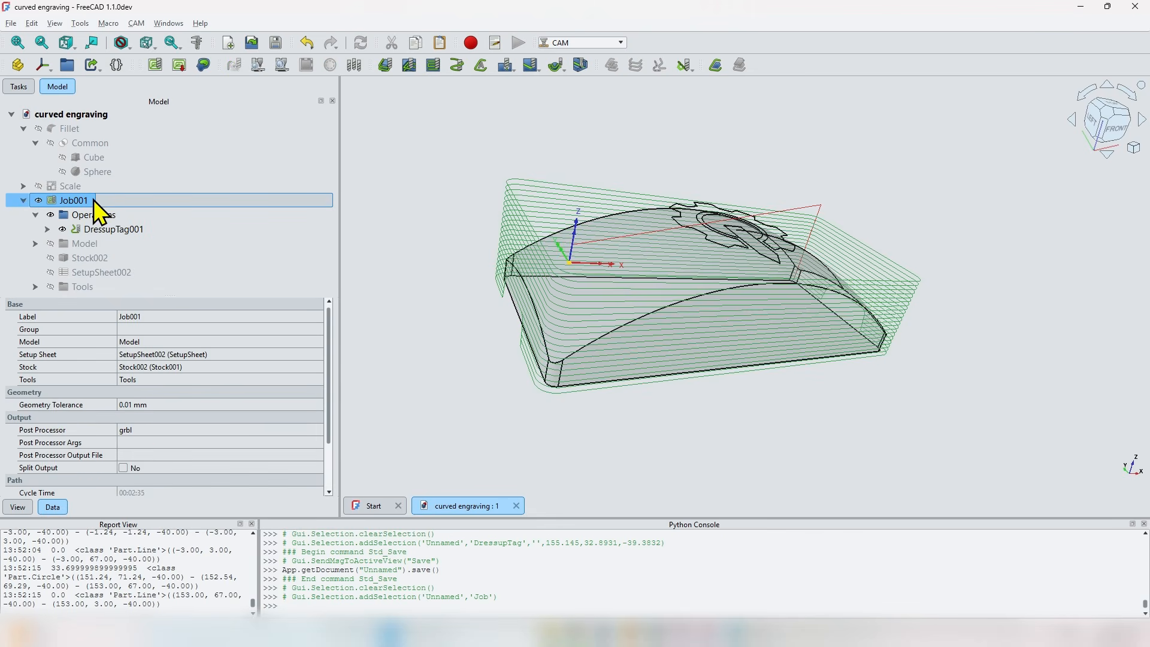
left_click(180, 65)
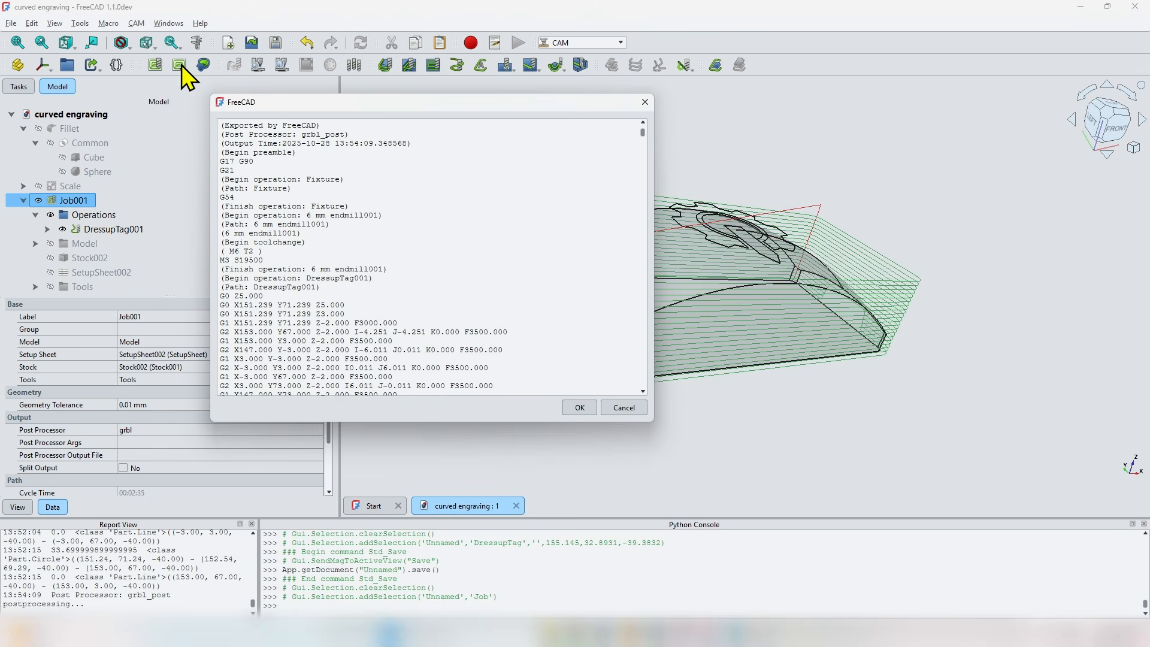
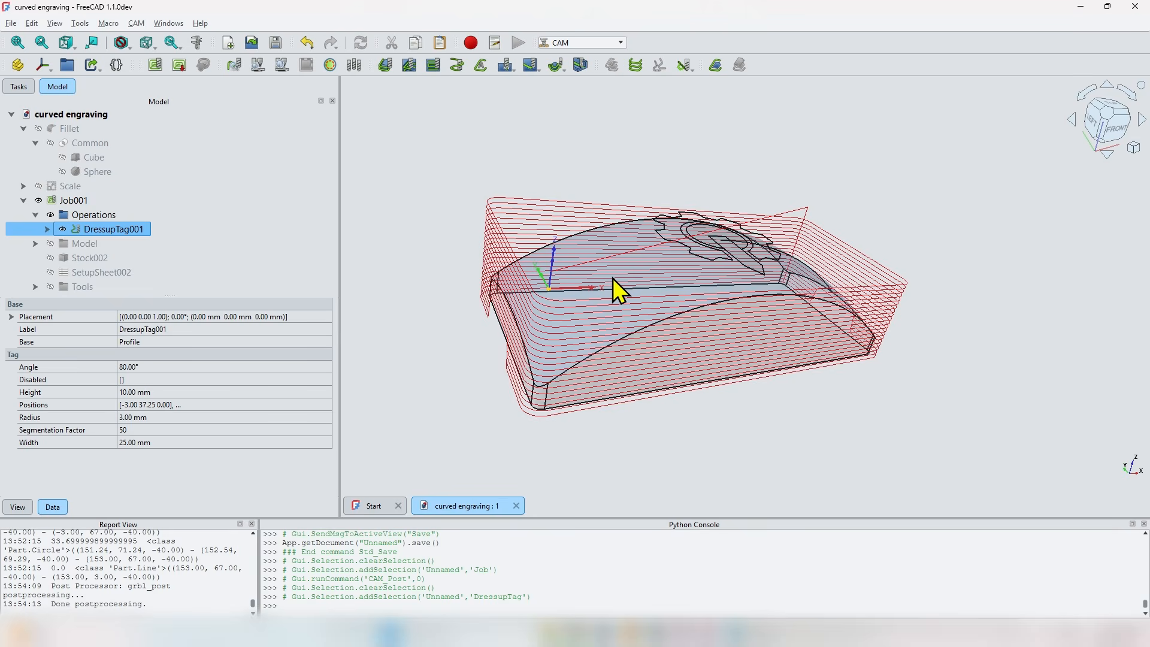
- Deactivate the DressupTag001 operation and create a 3D Surface operation on the model's domed top face
left_click(337, 66)
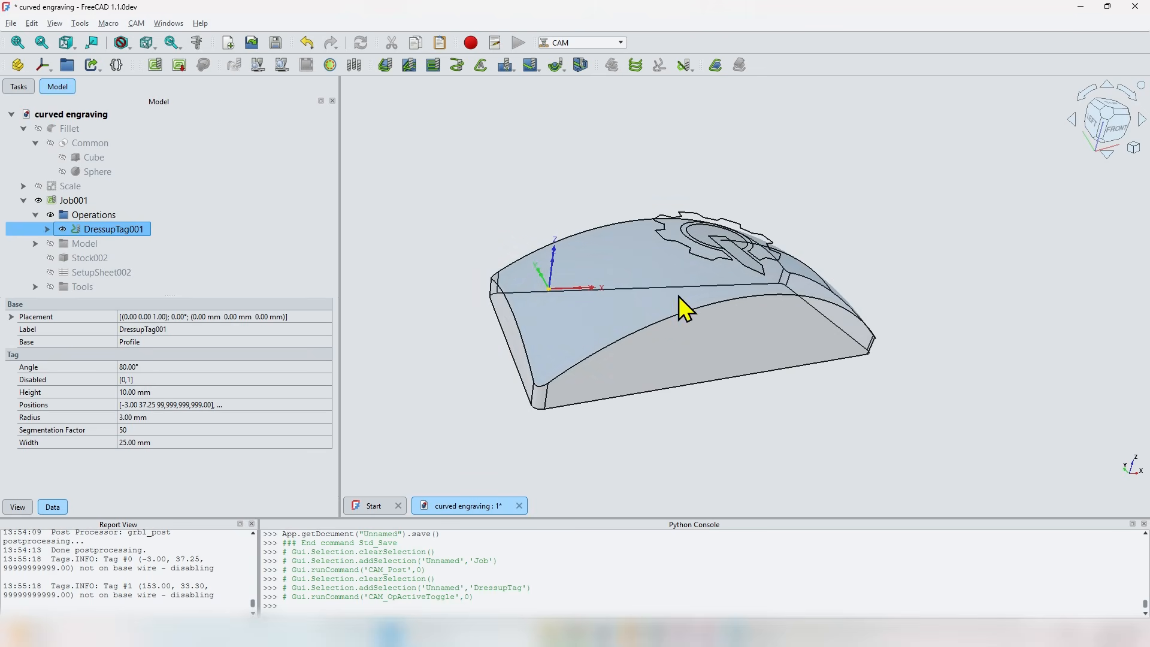
middle_click_drag(581, 387, 690, 322)
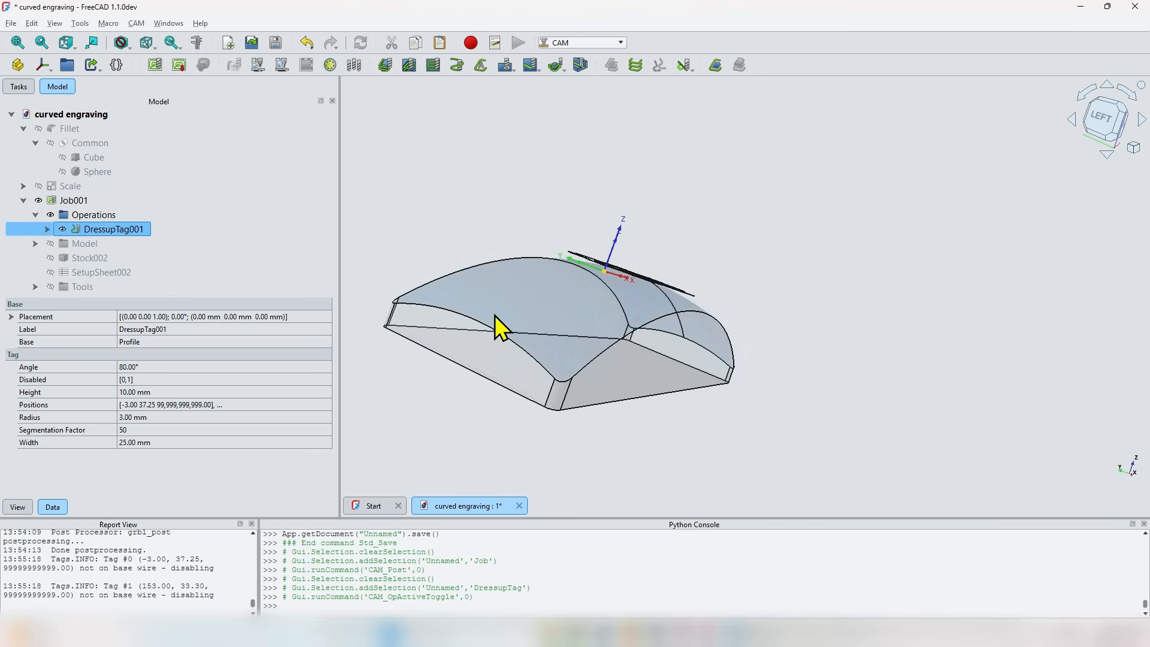
middle_click_drag(623, 347, 569, 322)
middle_click_drag(654, 246, 652, 329)
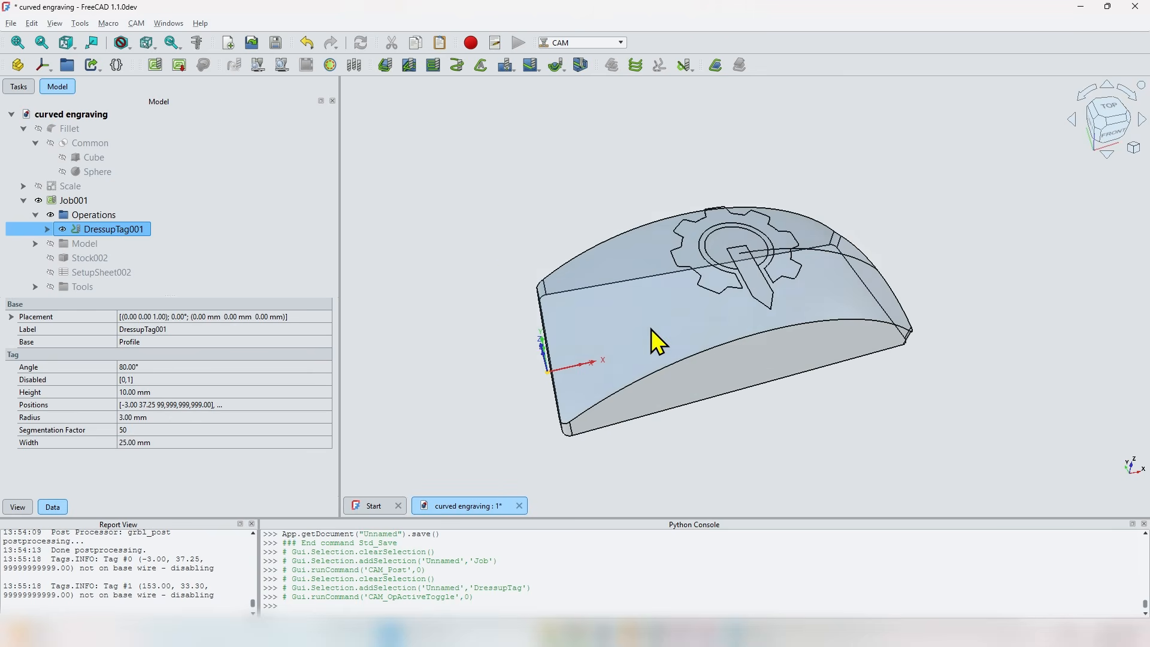
left_click(651, 329)
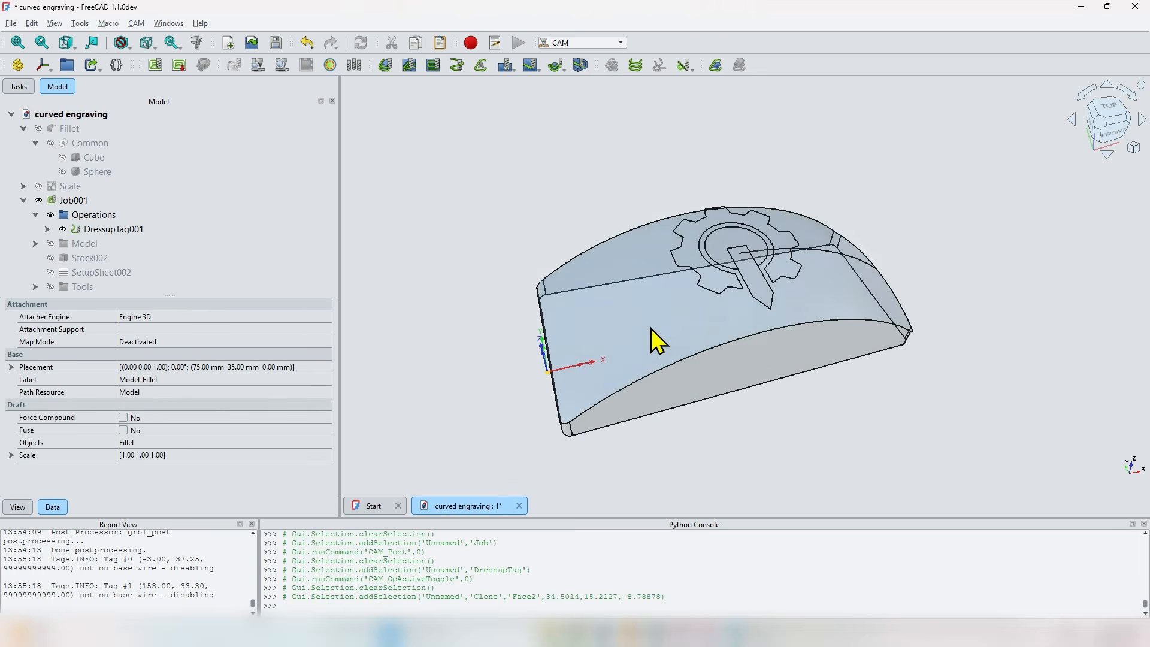
left_click(565, 72)
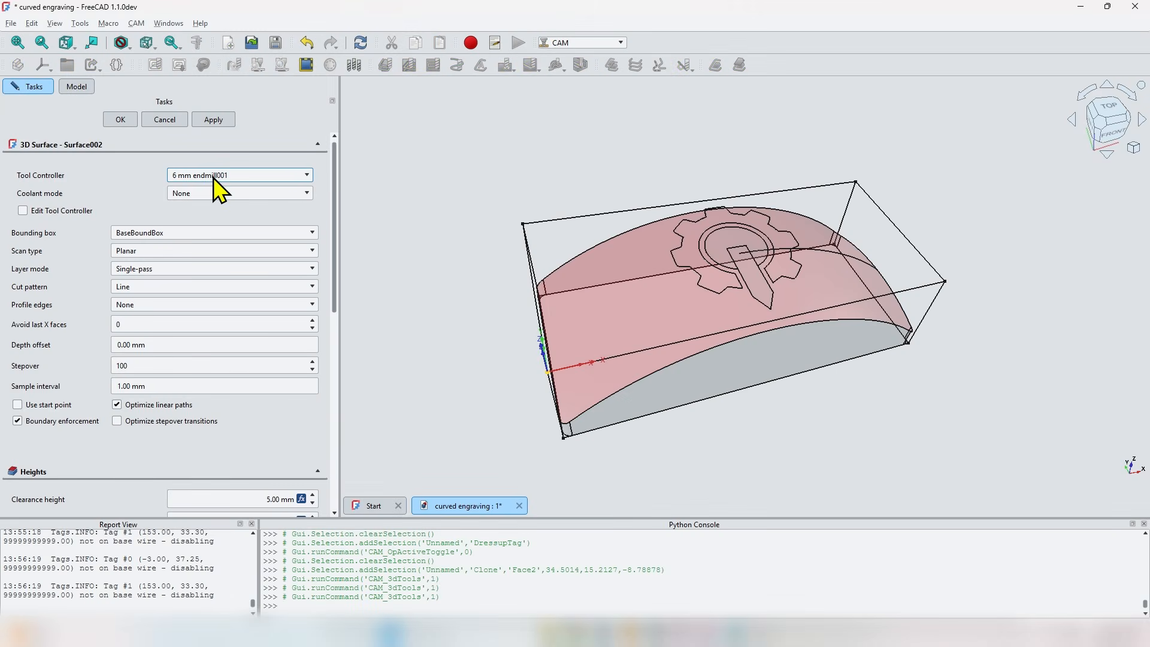
- Set the 3D Surface operation to the 0.79 ballend001 tool, ZigZag cut pattern and a stepover of 80, and apply it
left_click(214, 177)
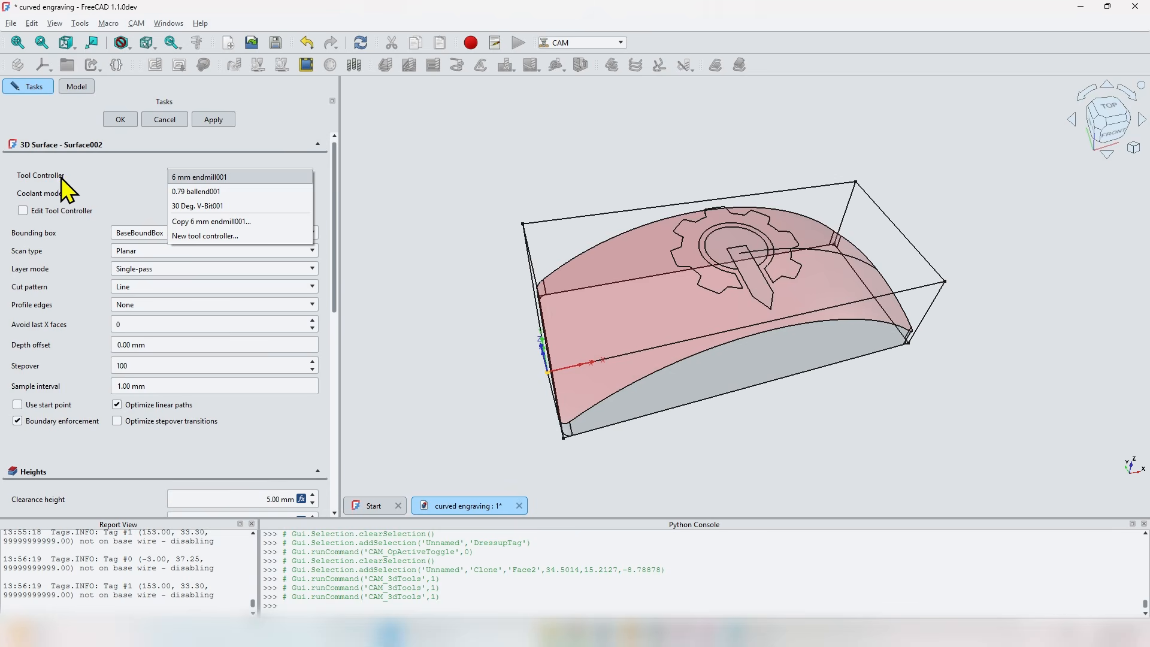
left_click(217, 193)
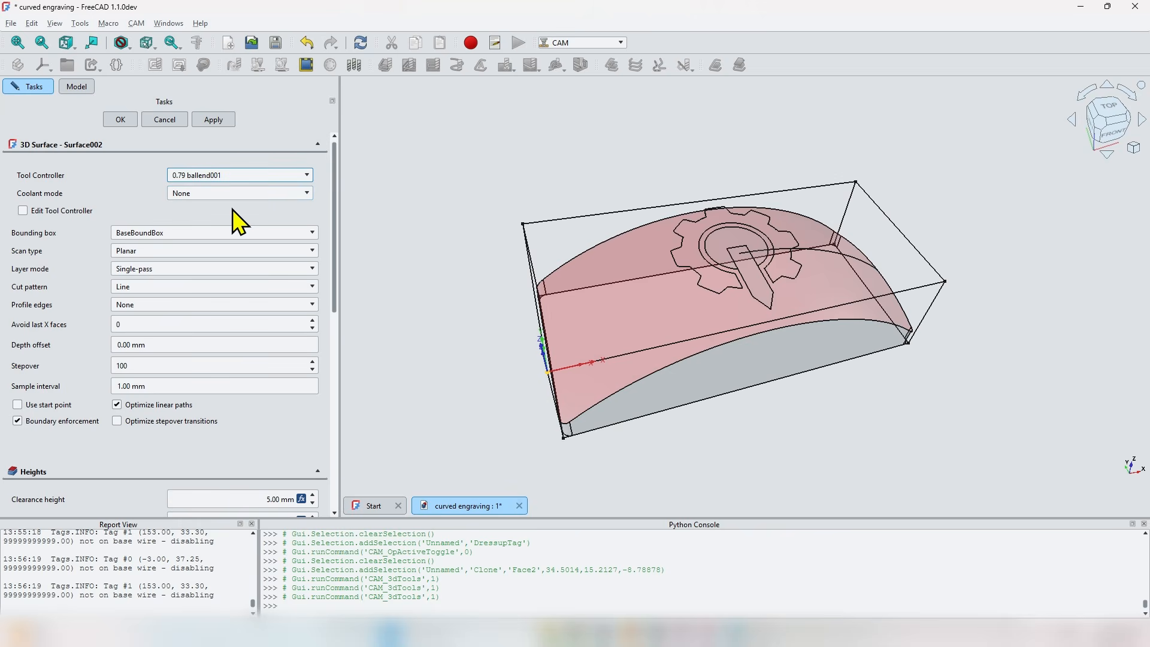
left_click(152, 291)
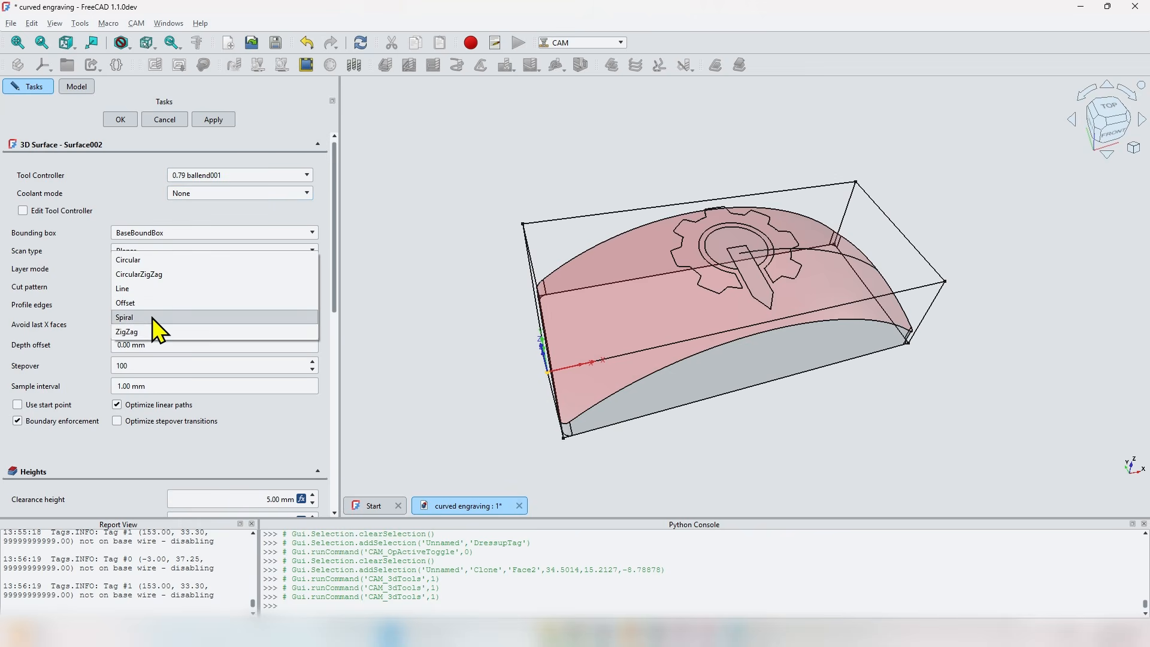
left_click(157, 333)
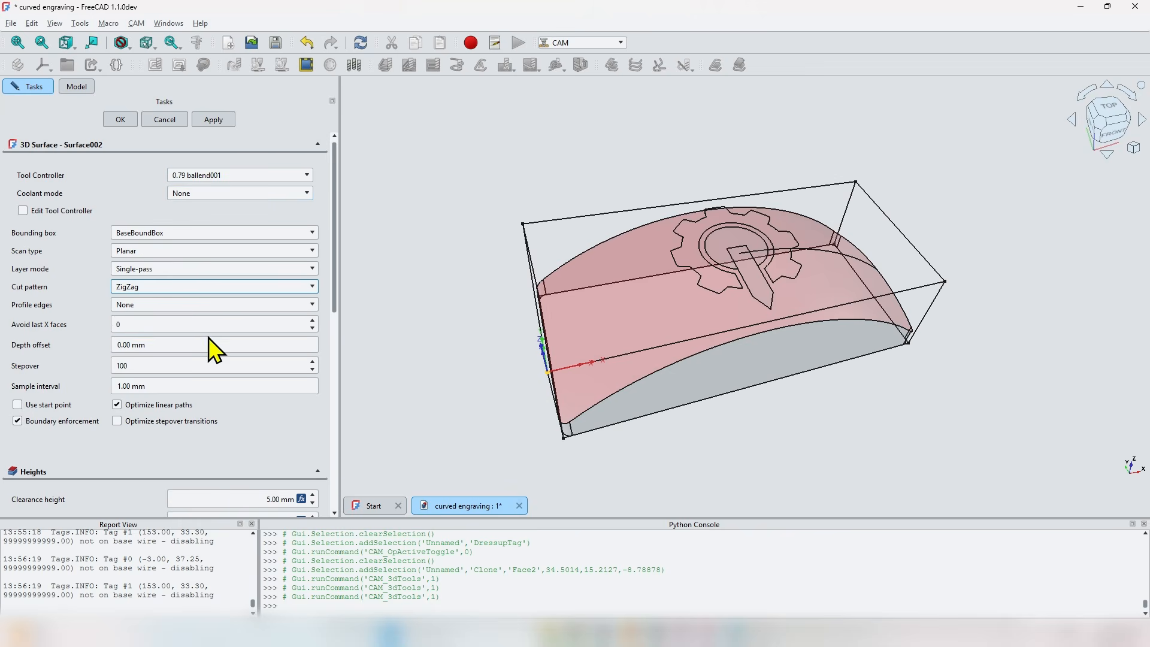
double_click(144, 366)
type("80")
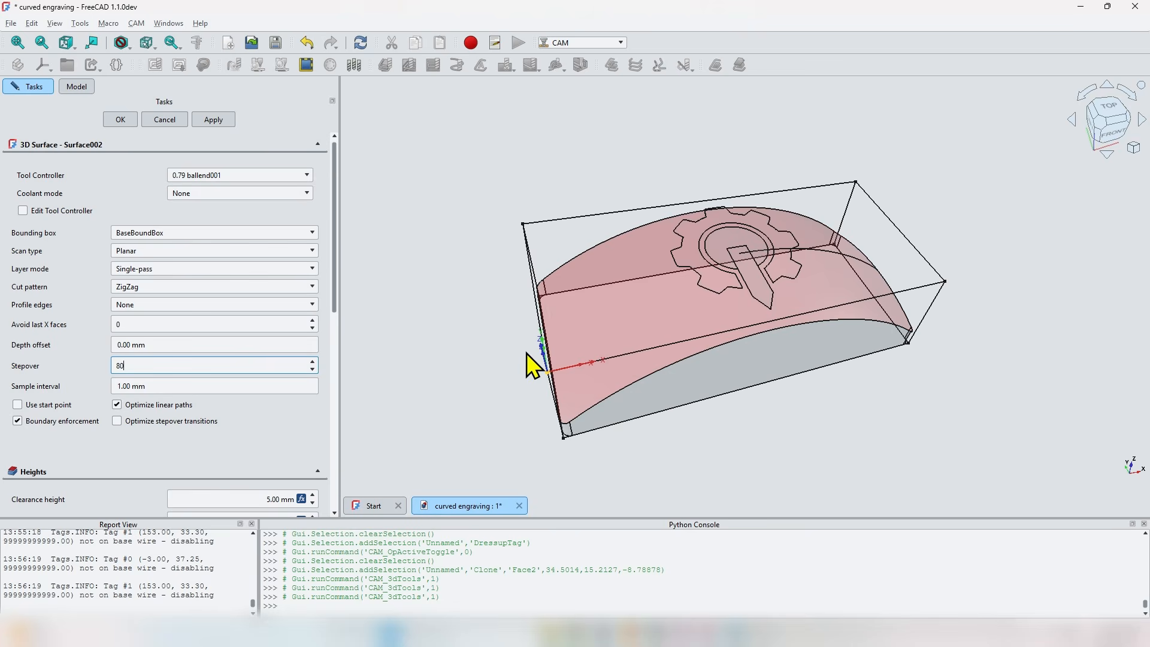
left_click(210, 119)
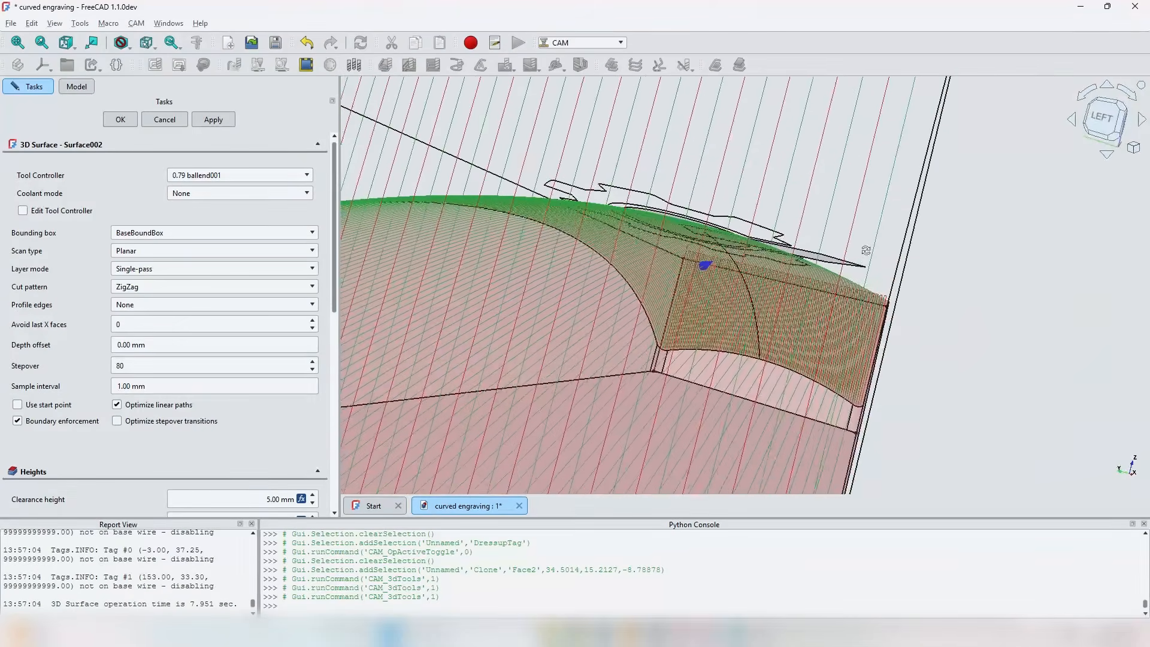
- Examine the zigzag toolpath on the dome and its stepover moves along both ends of the block
middle_click_drag(866, 250, 554, 263)
scroll(737, 286, "down", 4)
scroll(555, 262, "up", 2)
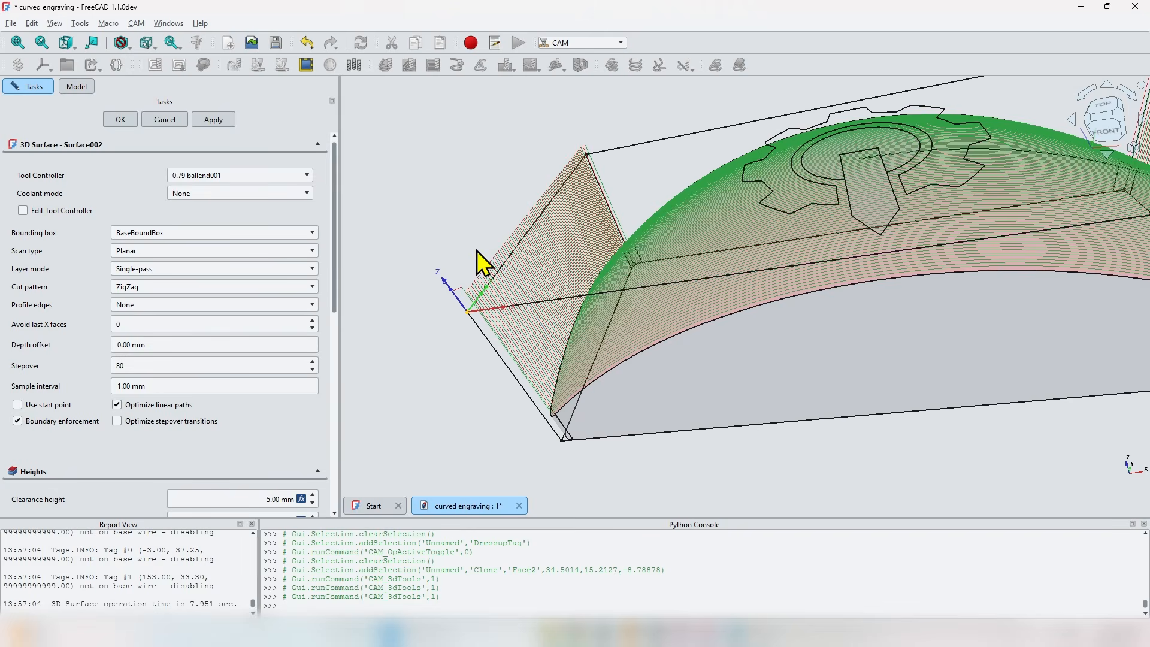
scroll(546, 354, "up", 4)
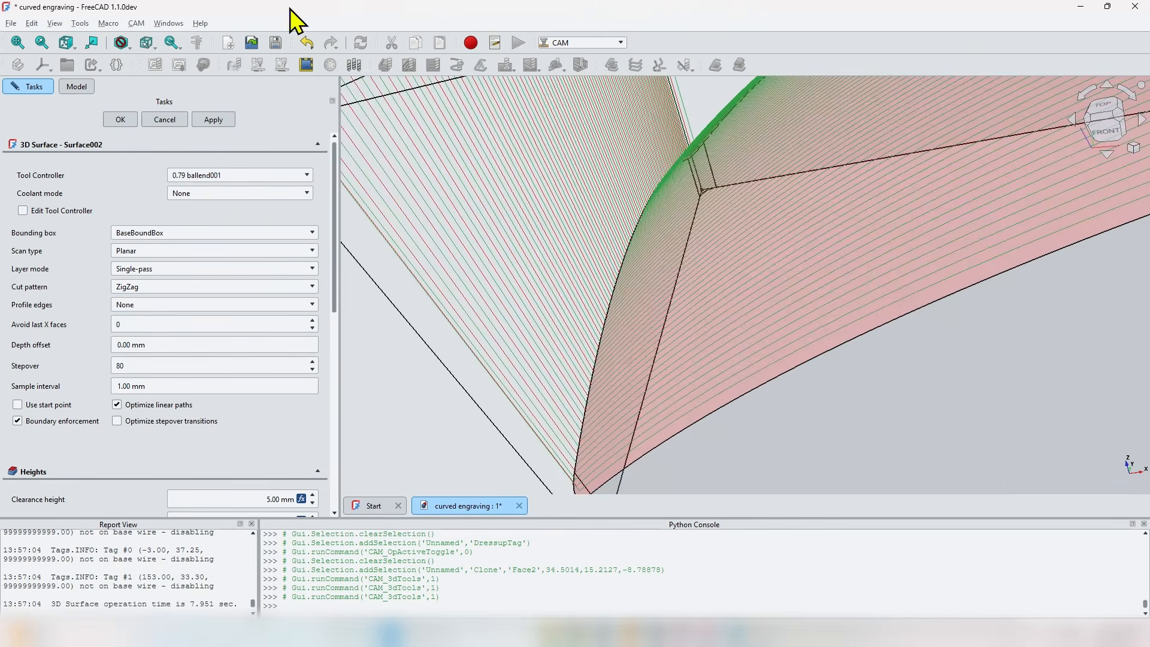
scroll(596, 226, "down", 6)
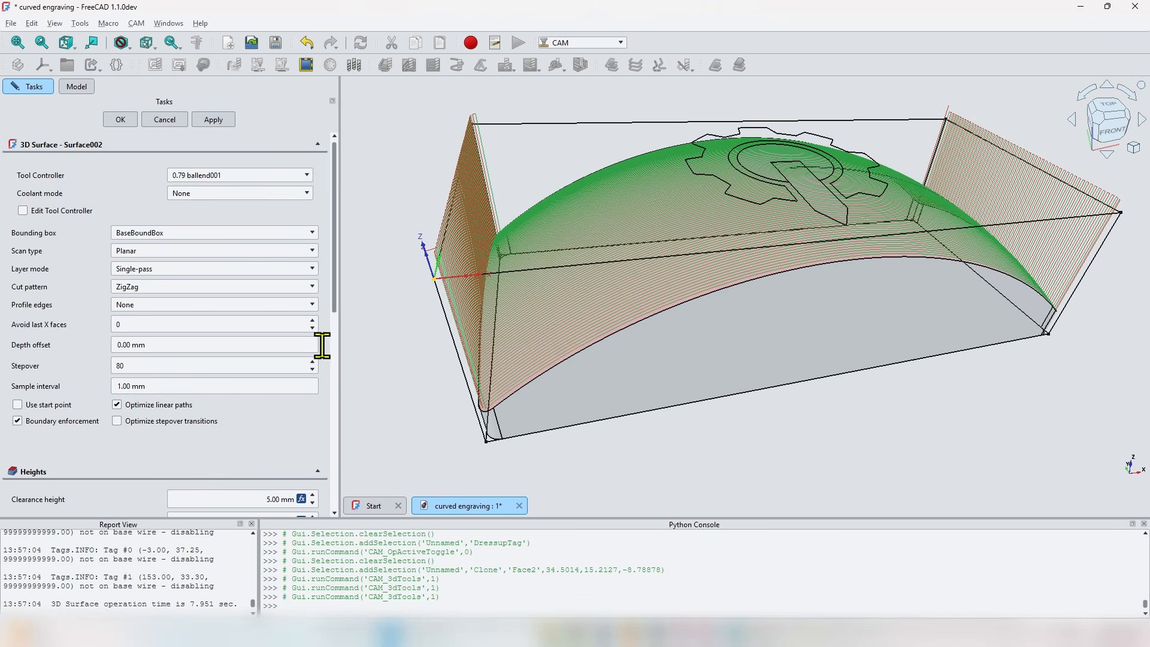
scroll(526, 334, "up", 5)
scroll(457, 366, "down", 4)
middle_click_drag(457, 366, 481, 363)
scroll(480, 364, "up", 5)
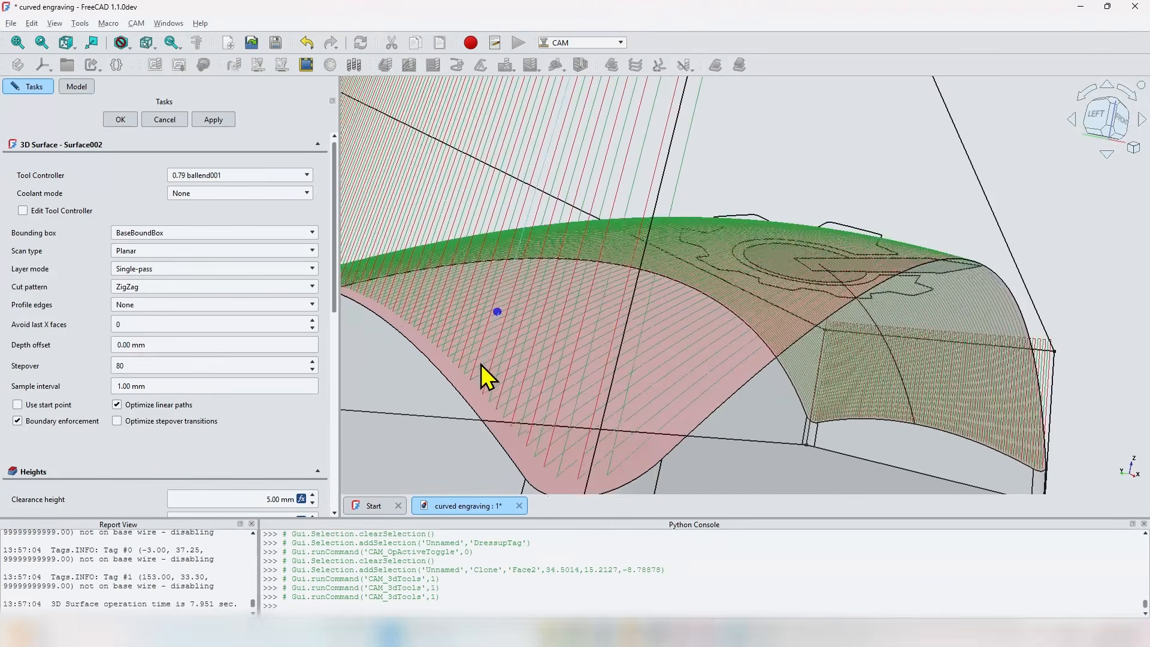
scroll(520, 383, "down", 5)
middle_click_drag(559, 361, 477, 377)
- Set the 3D Surface sample interval to 0.1 mm, enable optimized stepover transitions, and recalculate the toolpath
left_click(154, 386)
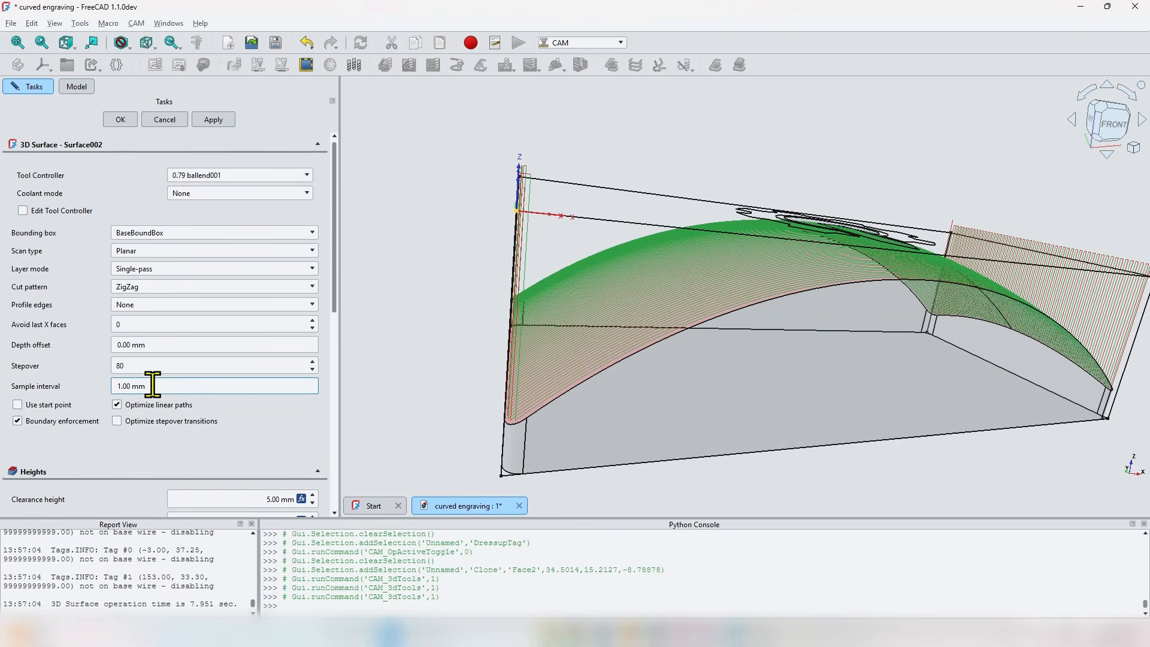
left_click_drag(154, 386, 95, 386)
type("0.1")
key("Tab")
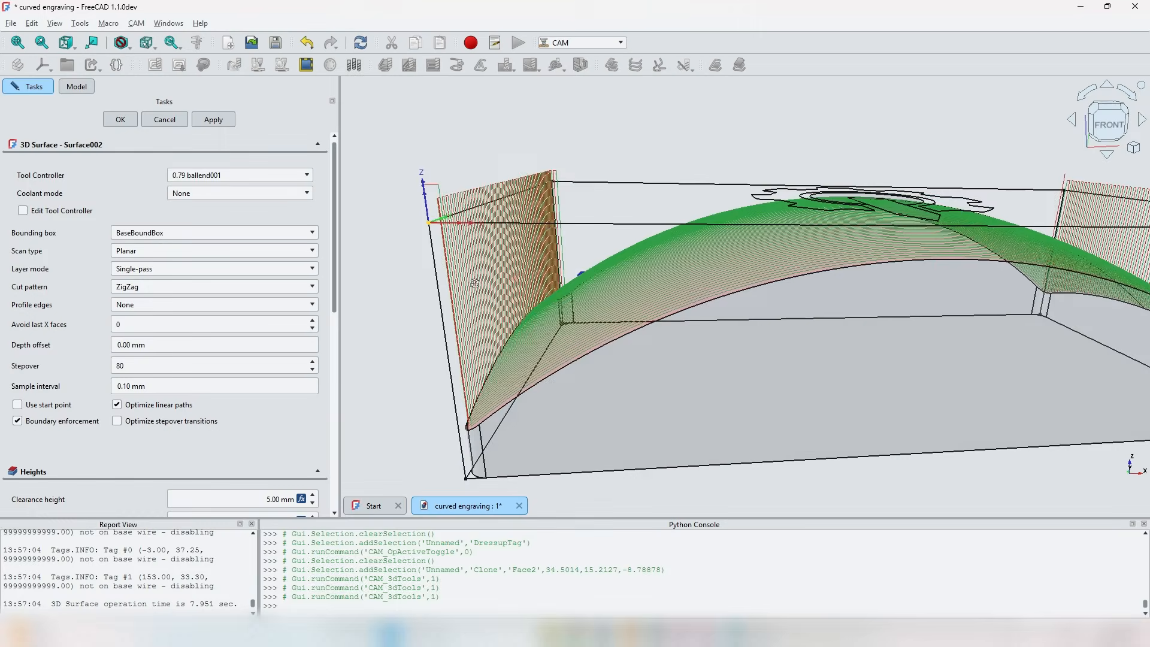
middle_click_drag(475, 283, 481, 279)
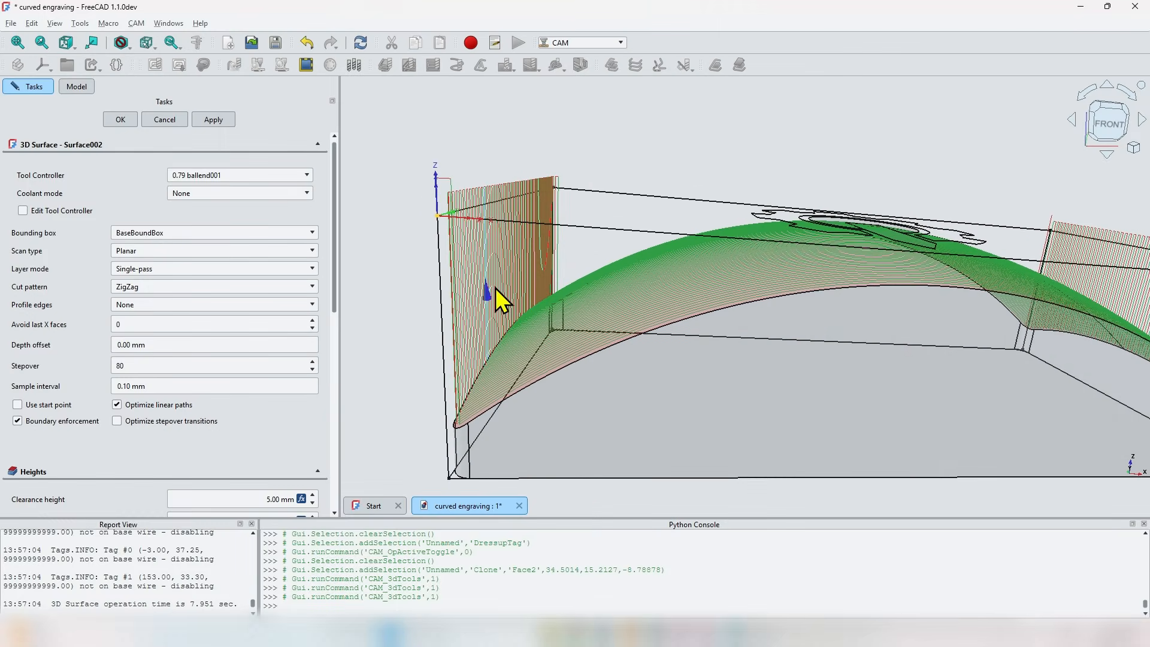
scroll(504, 213, "up", 5)
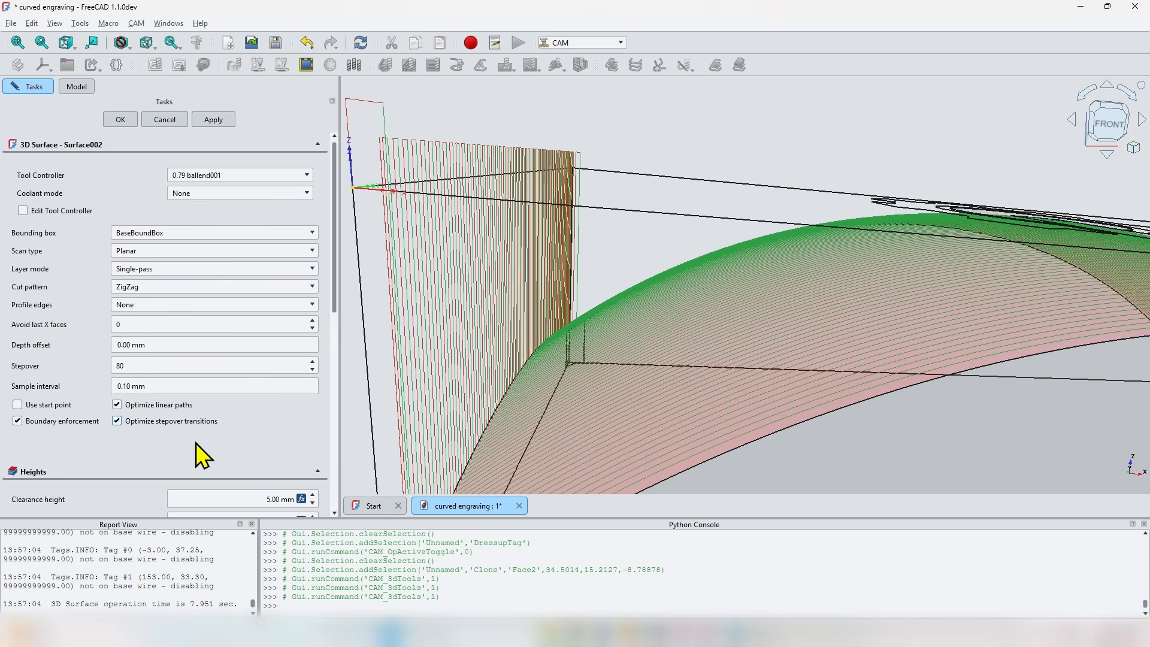
left_click(213, 119)
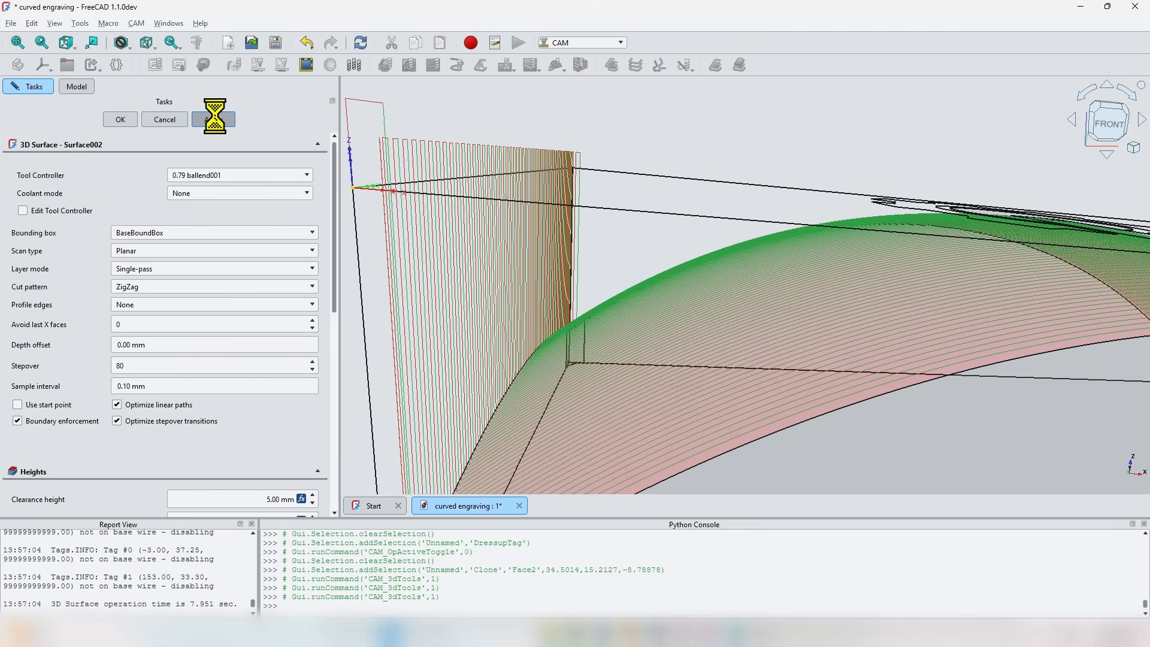
- Examine the recalculated surface toolpath, especially the stepover transitions and coverage near the block's rounded corner and edges
scroll(461, 167, "down", 3)
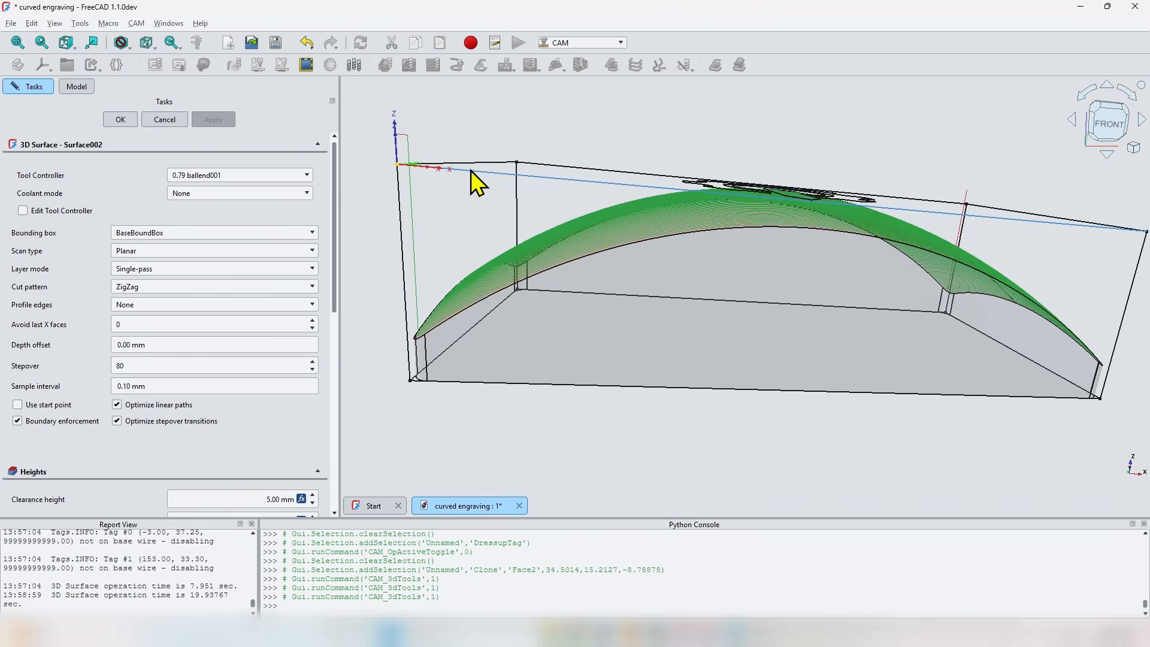
middle_click_drag(530, 174, 386, 142)
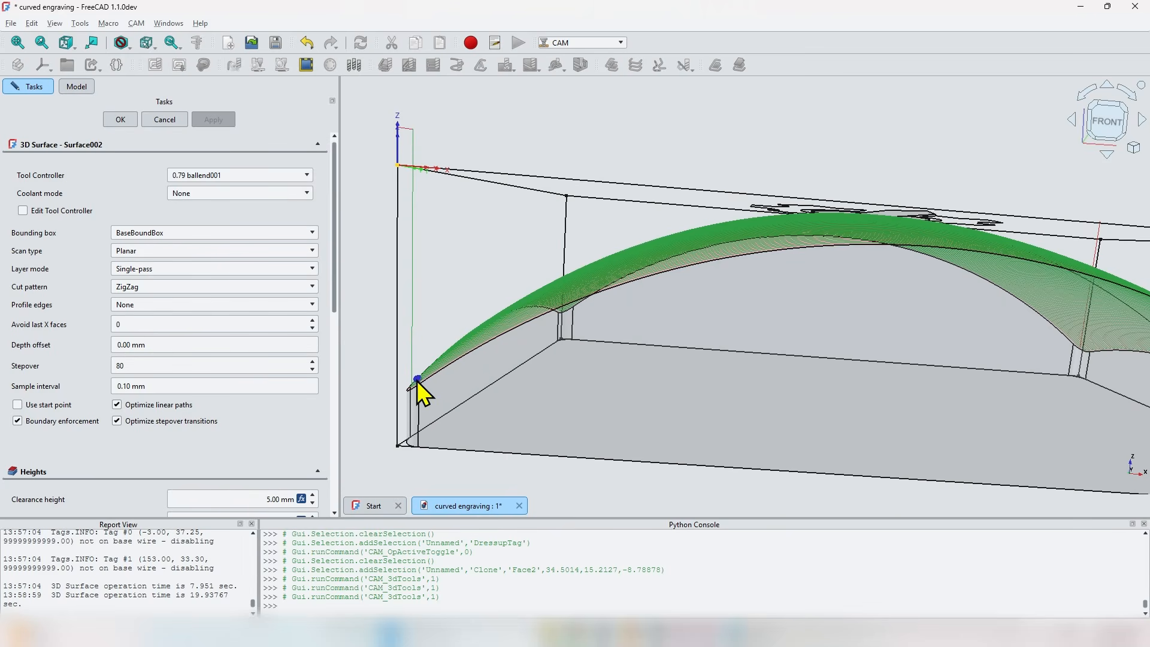
scroll(455, 374, "down", 4)
scroll(944, 314, "up", 3)
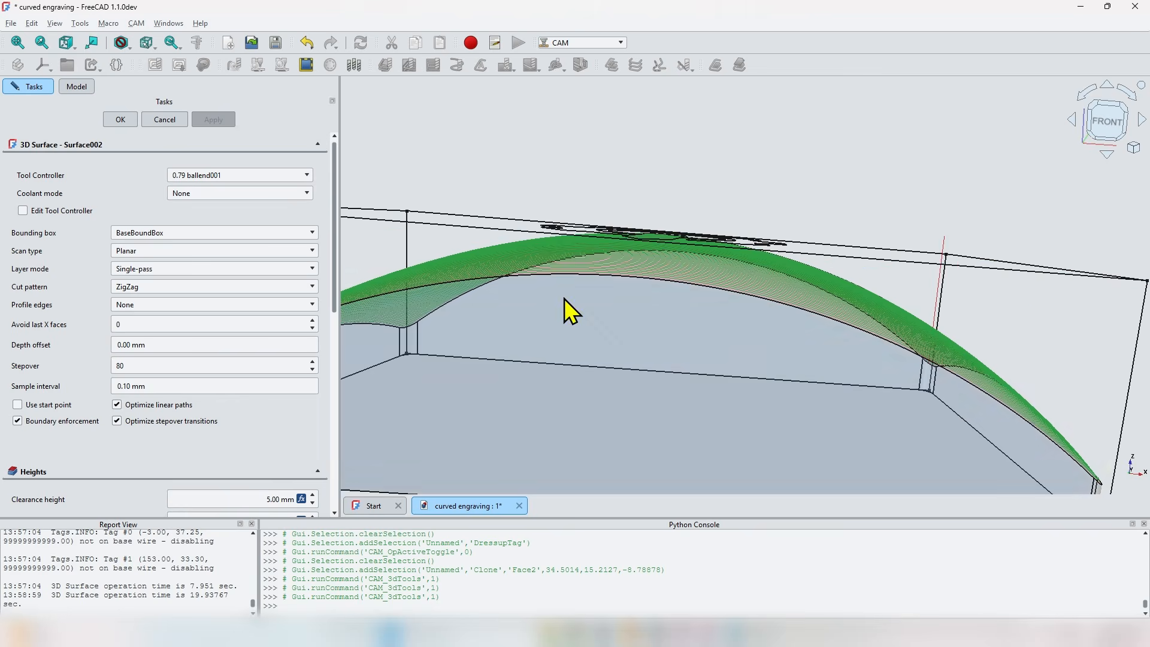
scroll(671, 296, "down", 3)
middle_click_drag(672, 280, 739, 371)
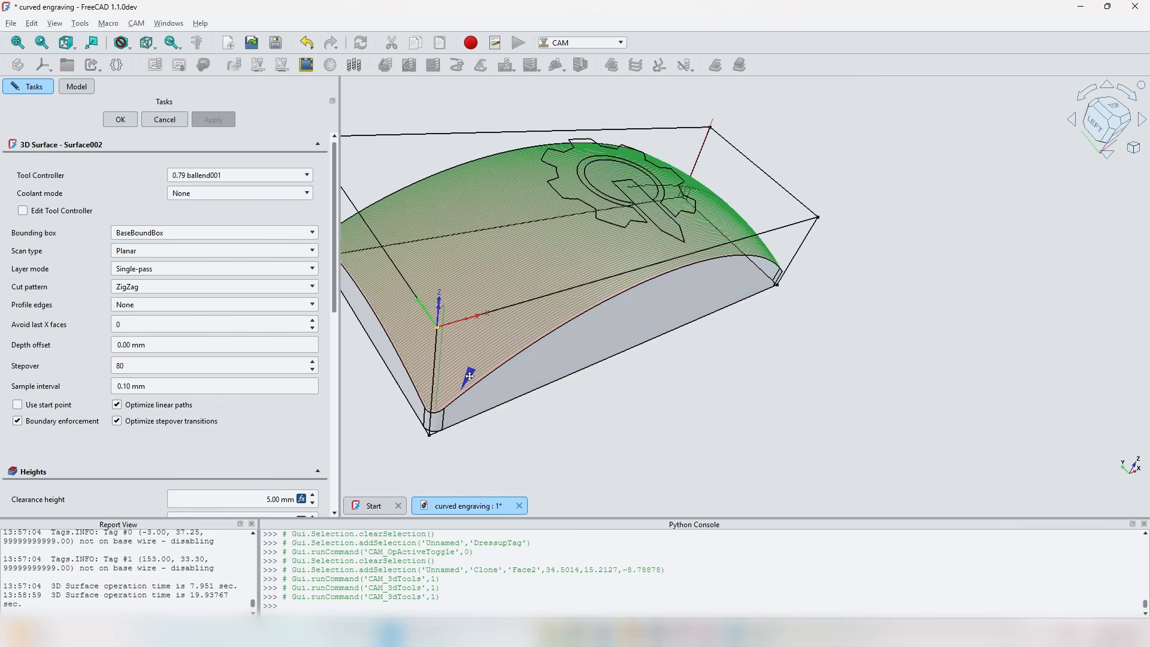
middle_click_drag(469, 378, 574, 393)
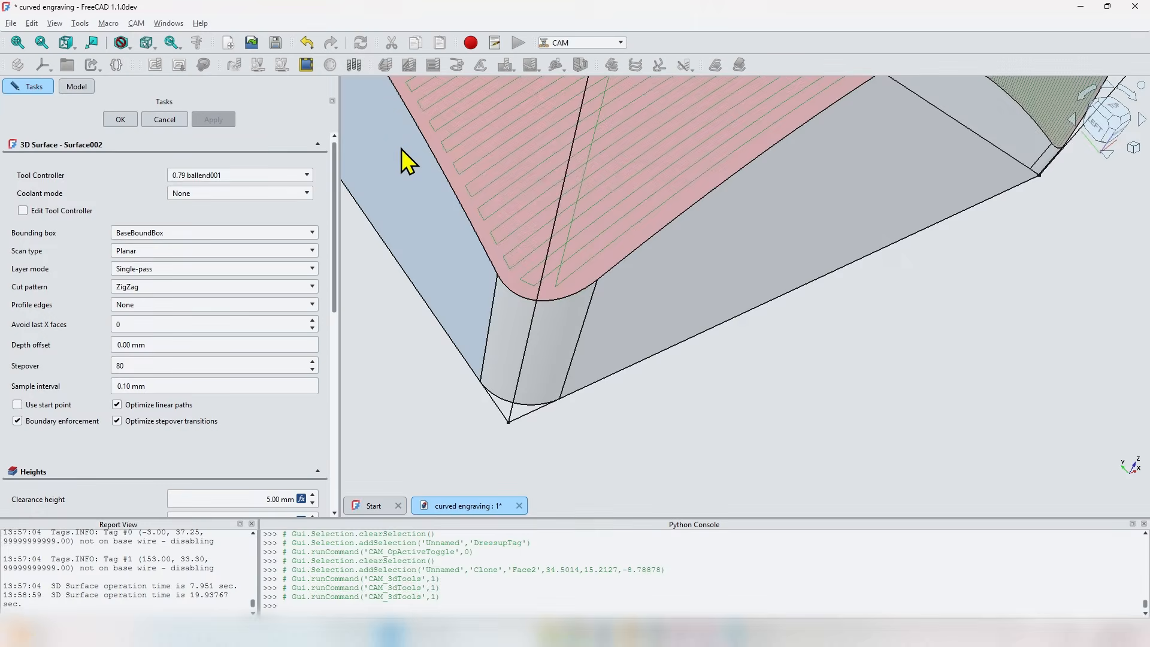
middle_click_drag(401, 148, 668, 410)
scroll(587, 403, "up", 7)
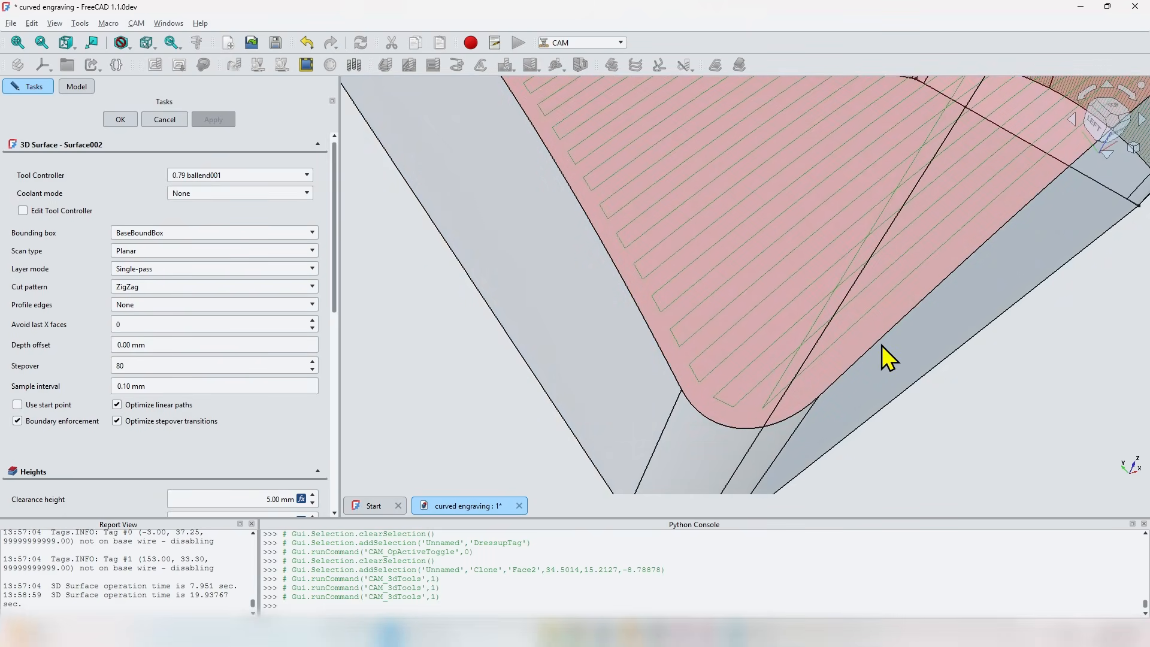
scroll(882, 345, "down", 5)
middle_click_drag(886, 351, 524, 281)
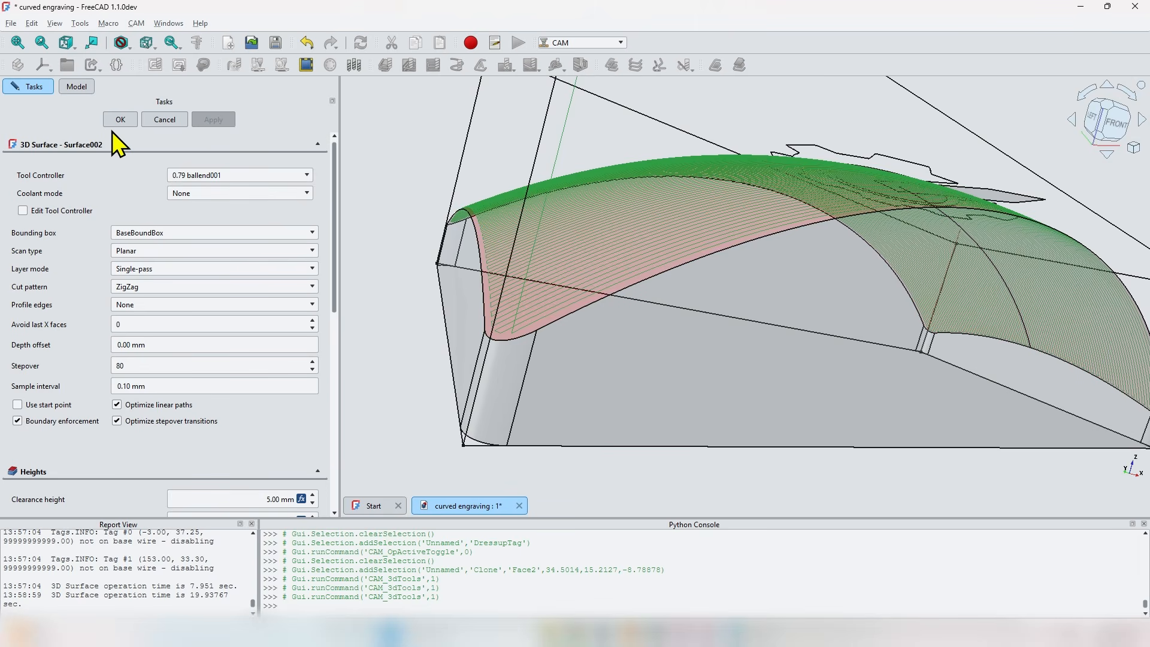
- Review the 3D Surface operation's heights, depths and base geometry, and accept the operation
scroll(63, 312, "down", 7)
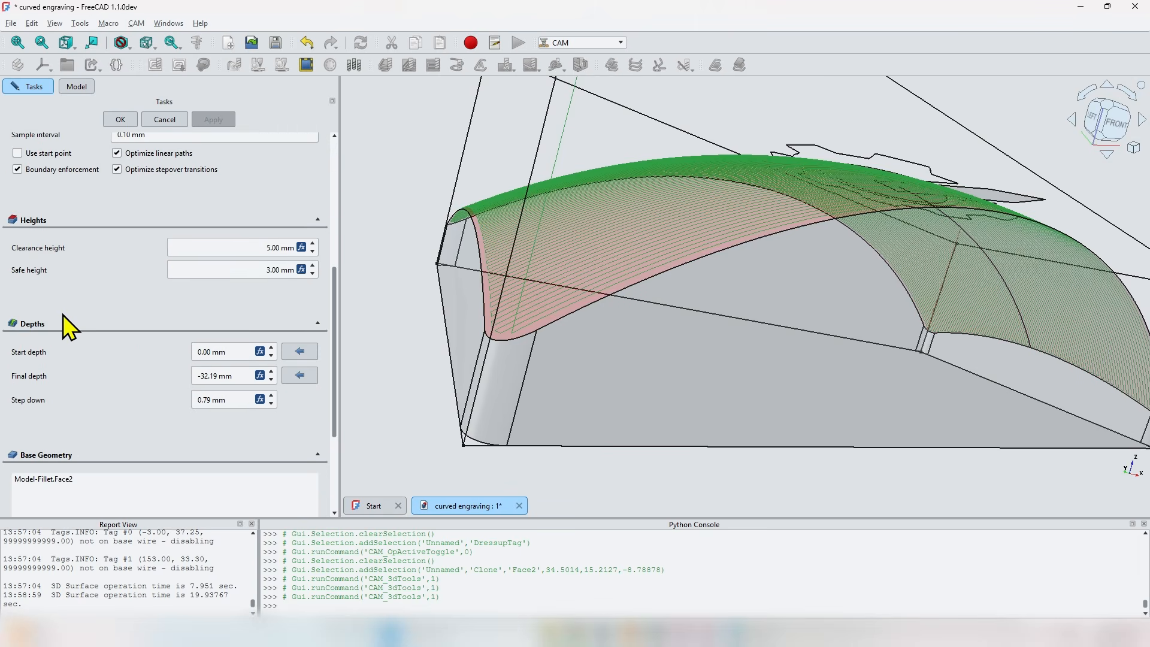
scroll(87, 318, "down", 2)
scroll(68, 250, "up", 9)
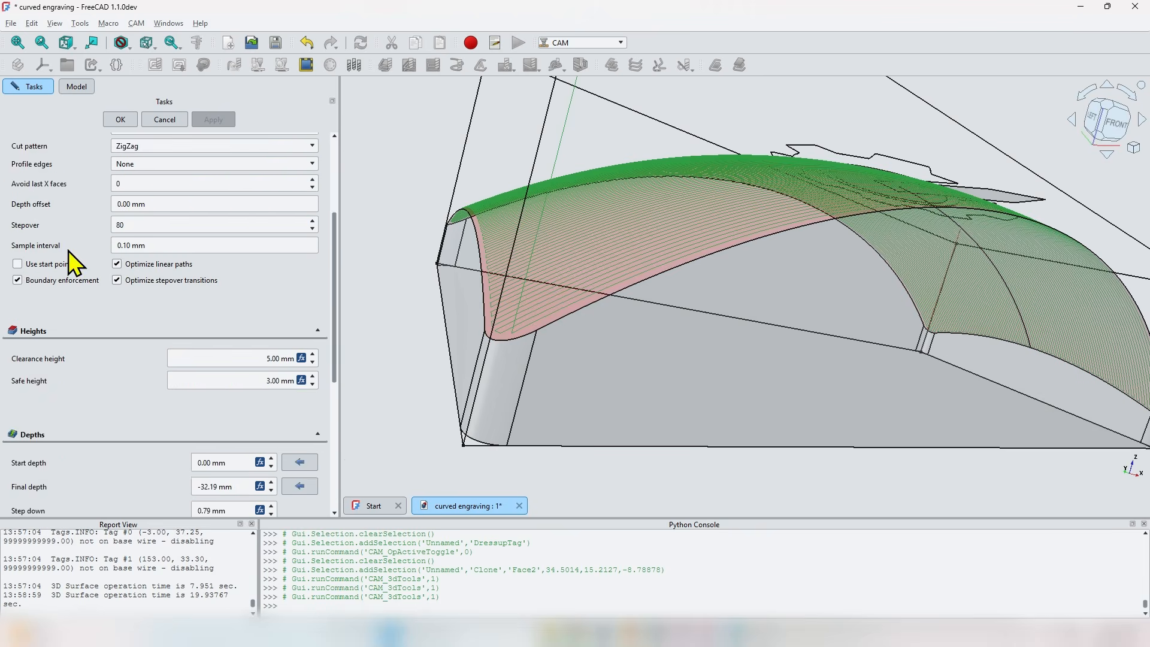
left_click(120, 117)
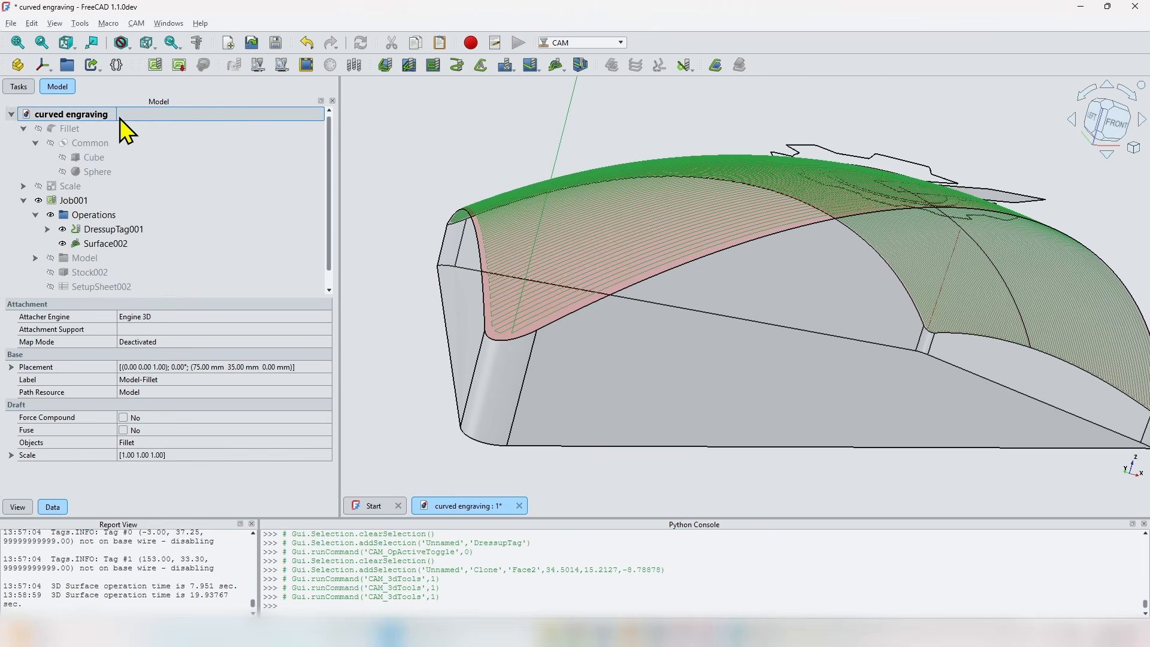
- Set the Boundary Adjustment of the Surface002 operation to 0.4 mm and recompute its toolpath
left_click(105, 244)
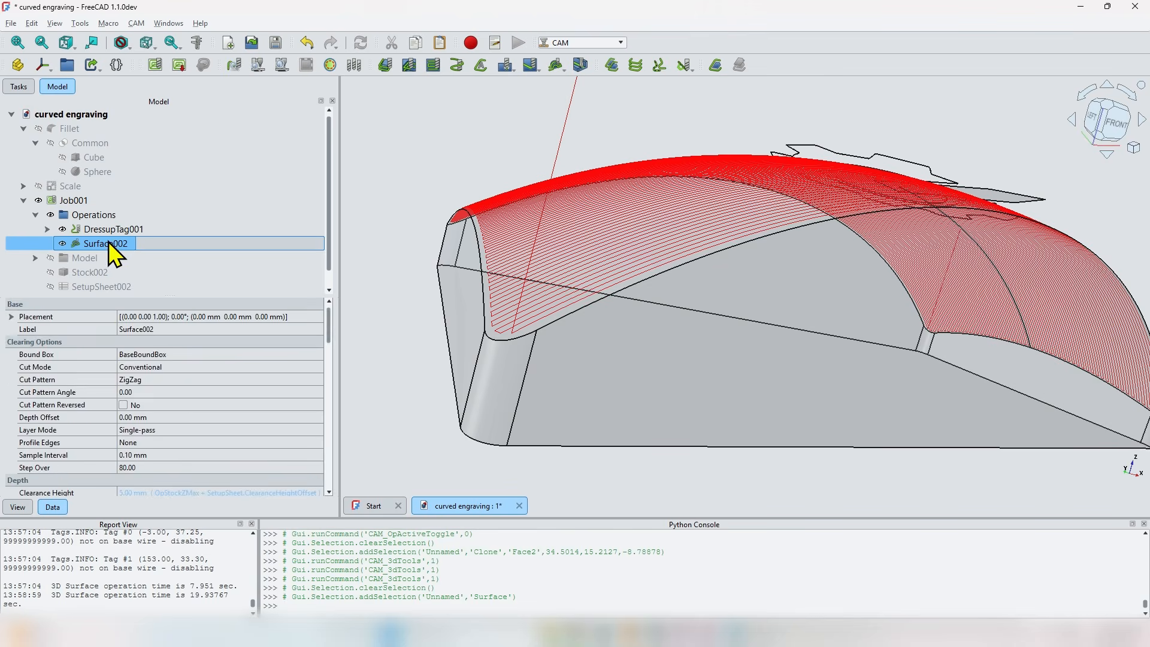
scroll(18, 350, "down", 5)
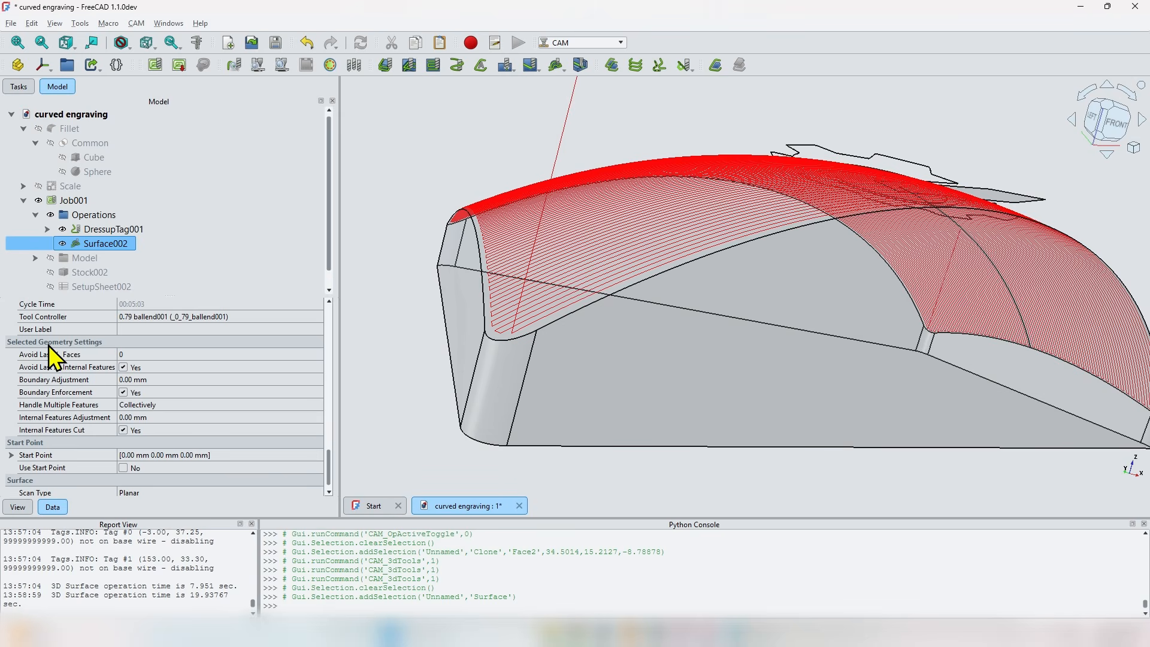
left_click(63, 382)
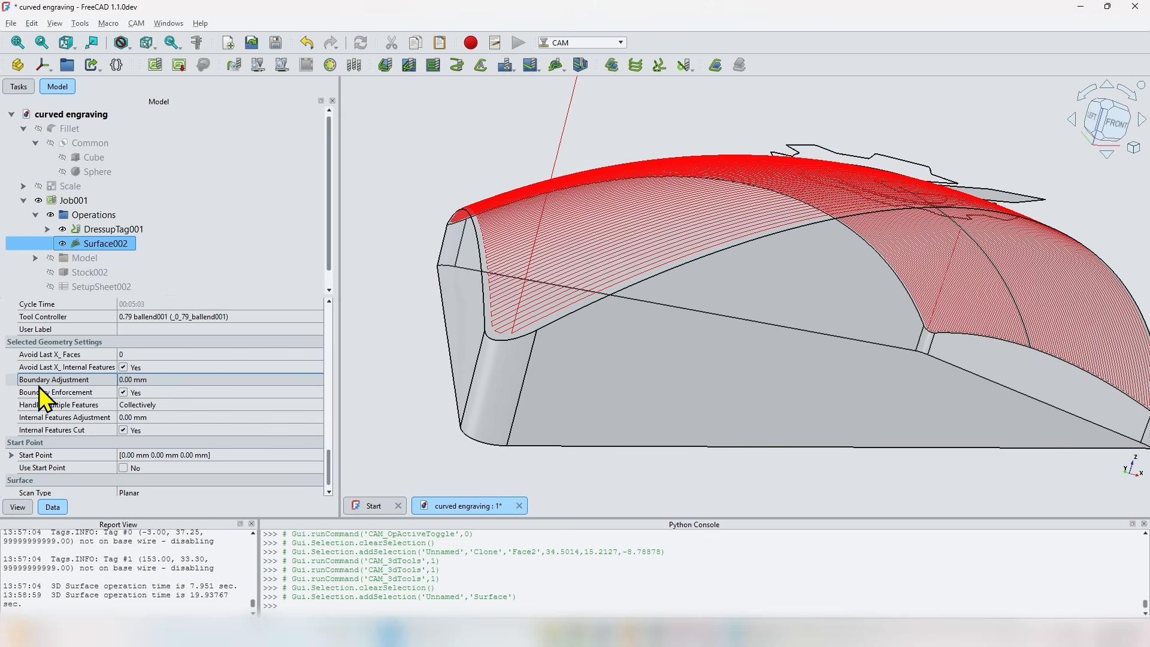
left_click(40, 390)
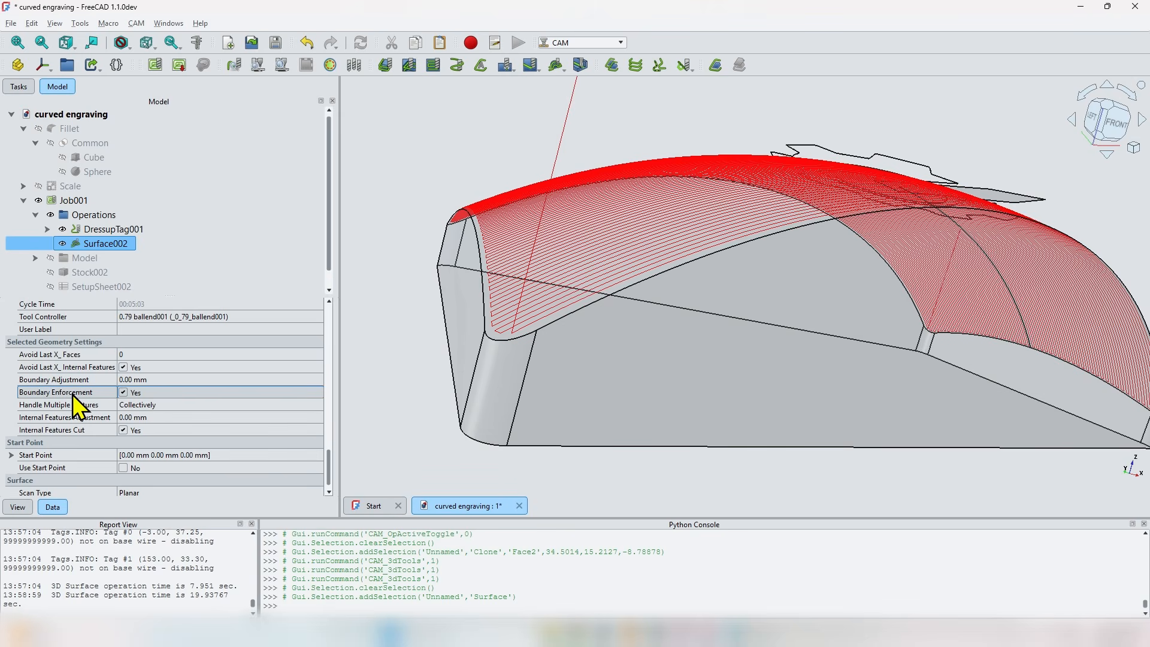
left_click(132, 382)
left_click(131, 383)
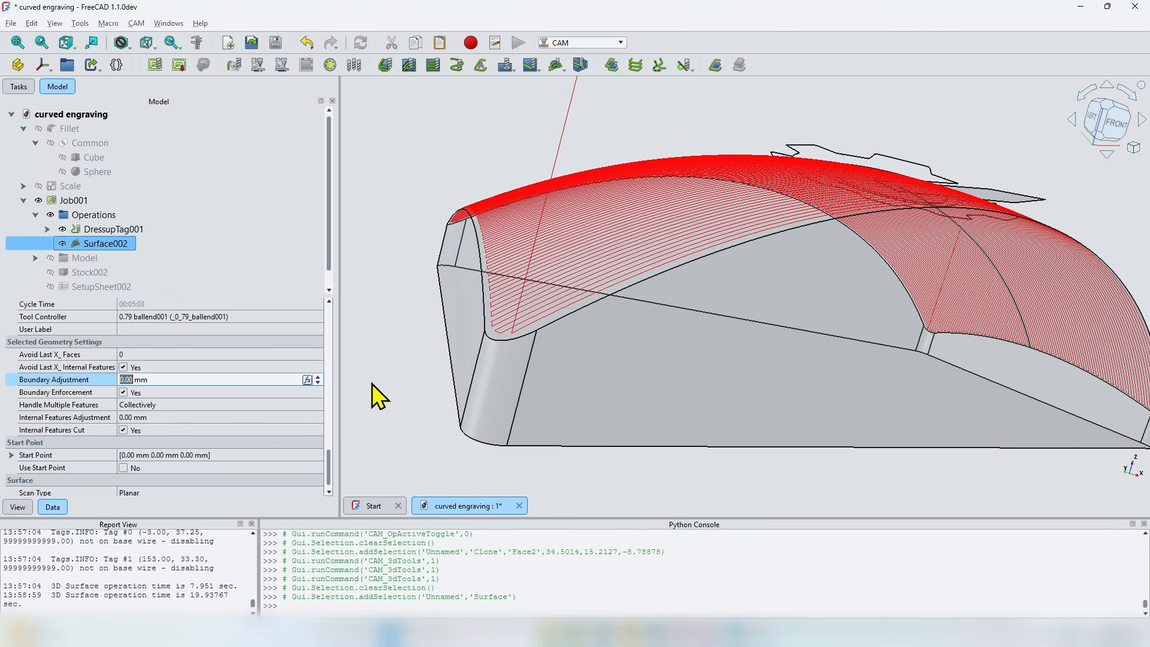
type("0.4")
key("Return")
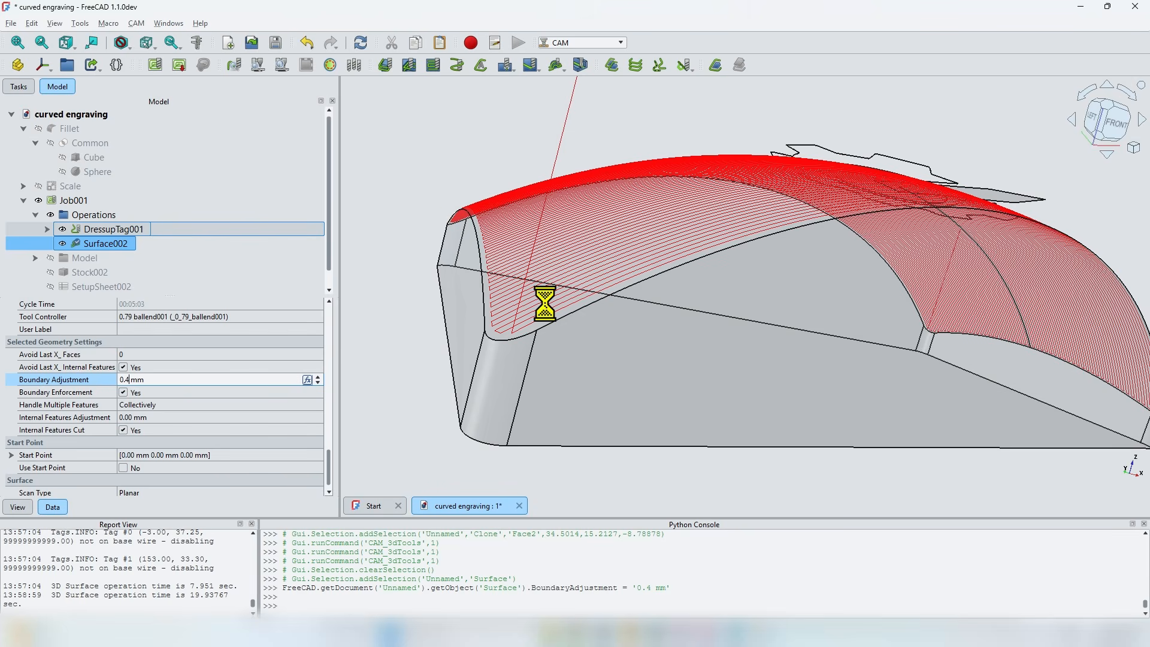
- Examine how the recomputed surface toolpath covers the dome near the block's rounded corners, edges and ends
scroll(546, 305, "up", 5)
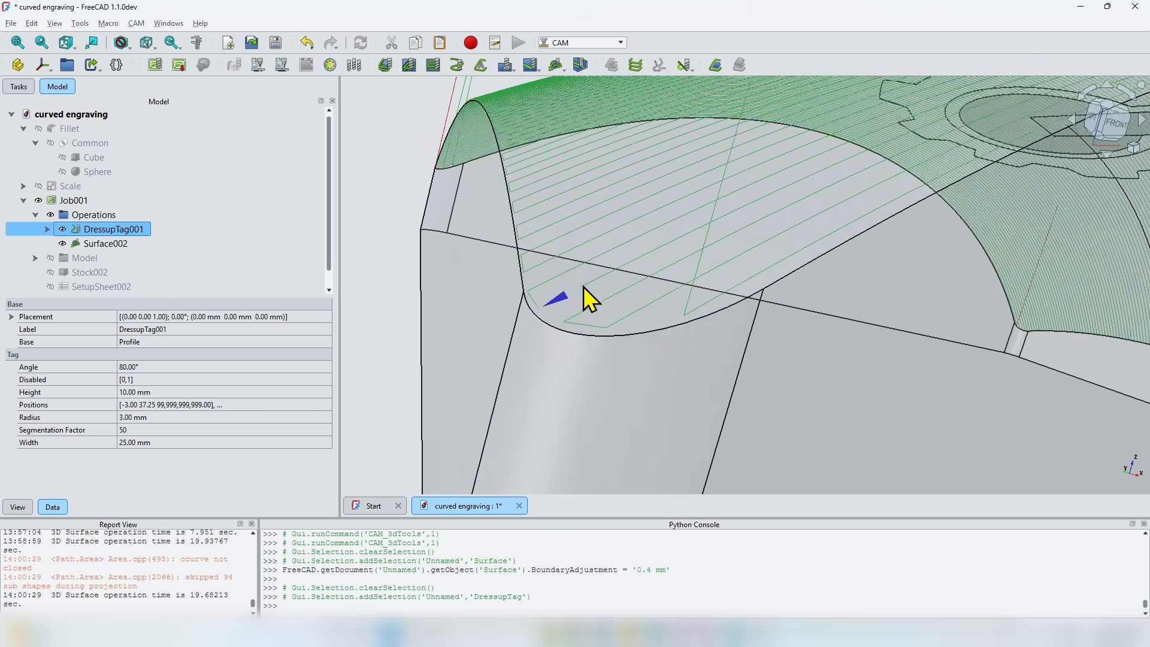
scroll(568, 297, "up", 4)
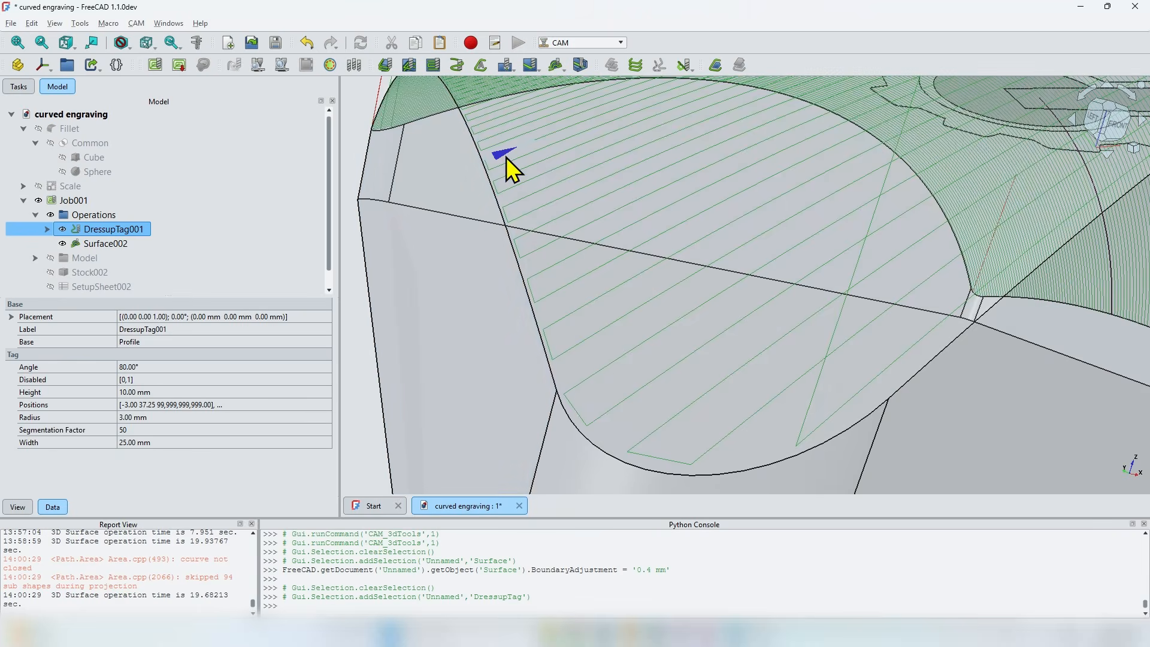
scroll(784, 338, "down", 8)
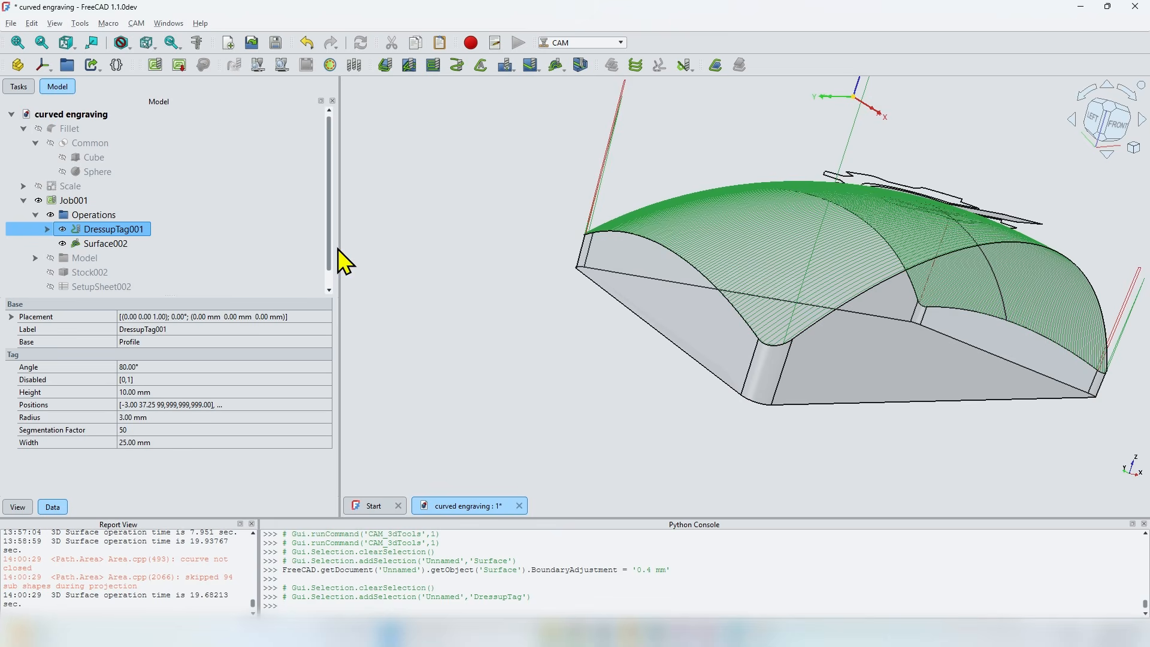
scroll(721, 249, "up", 2)
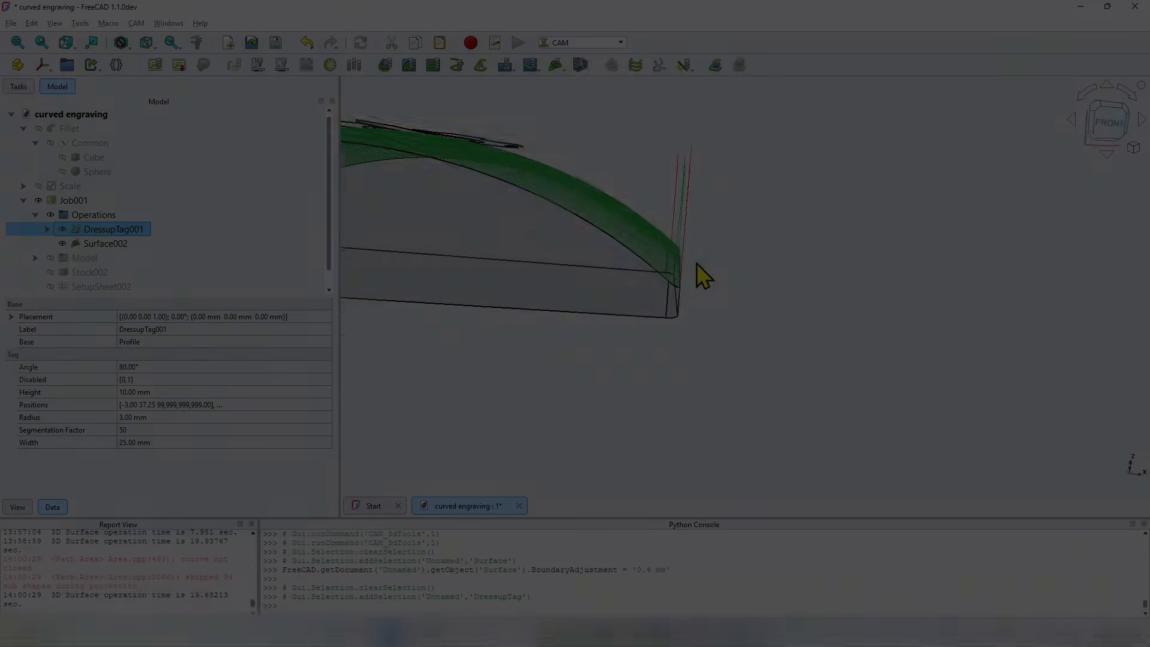
middle_click_drag(696, 263, 702, 322)
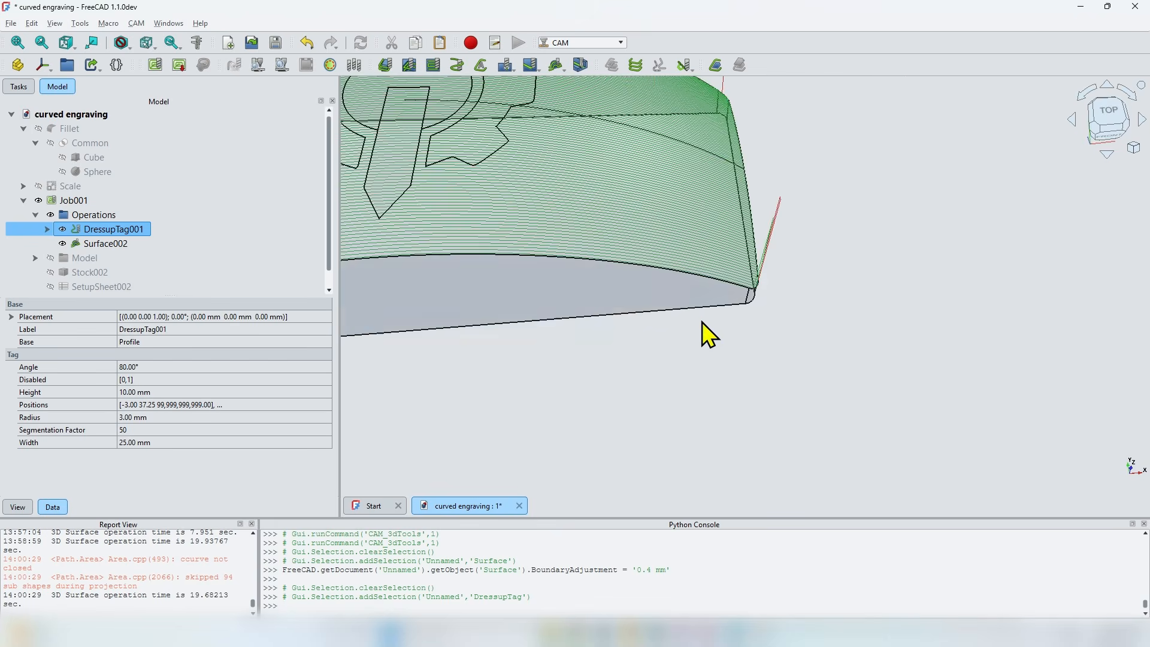
scroll(739, 253, "up", 4)
middle_click_drag(743, 254, 898, 224)
scroll(898, 224, "down", 3)
scroll(885, 258, "down", 1)
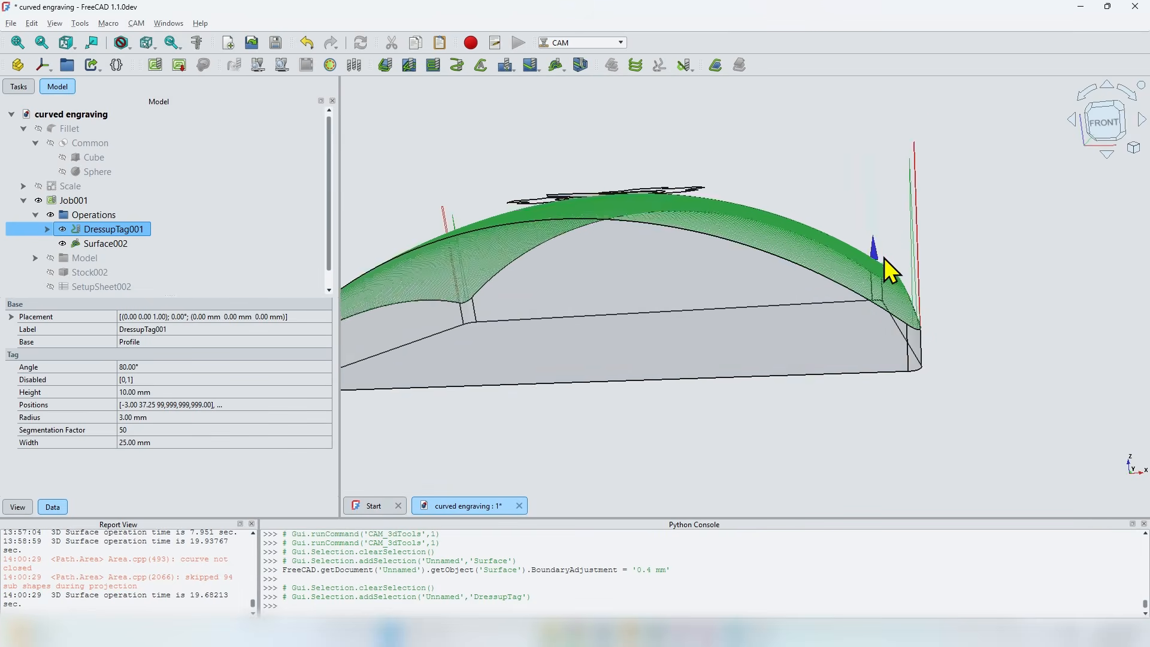
middle_click_drag(890, 271, 701, 265)
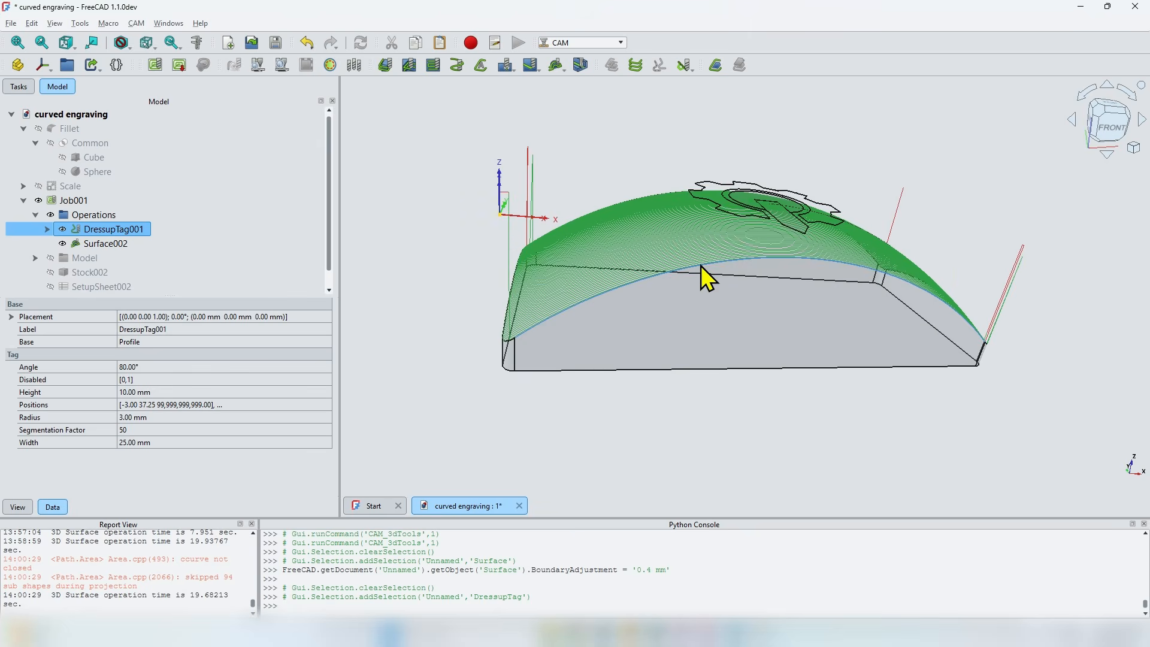
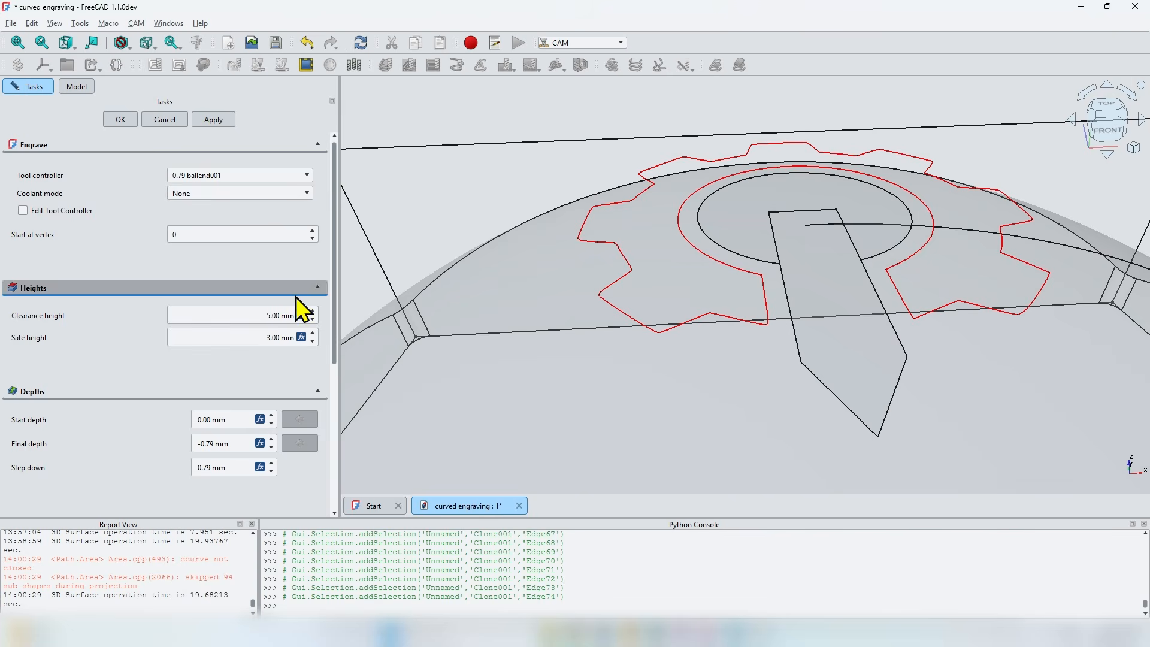
- Try adding the logo's gear outline, inner ring and pointer loops separately to the Engrave base geometry, and clear the list
scroll(83, 375, "down", 5)
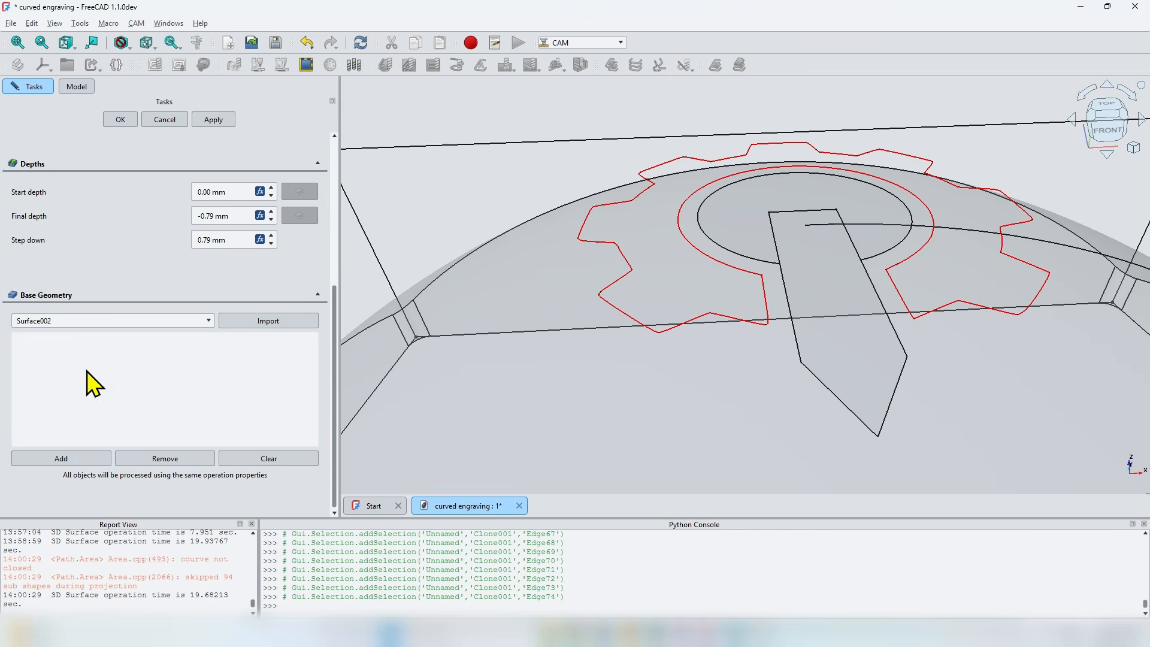
left_click(58, 457)
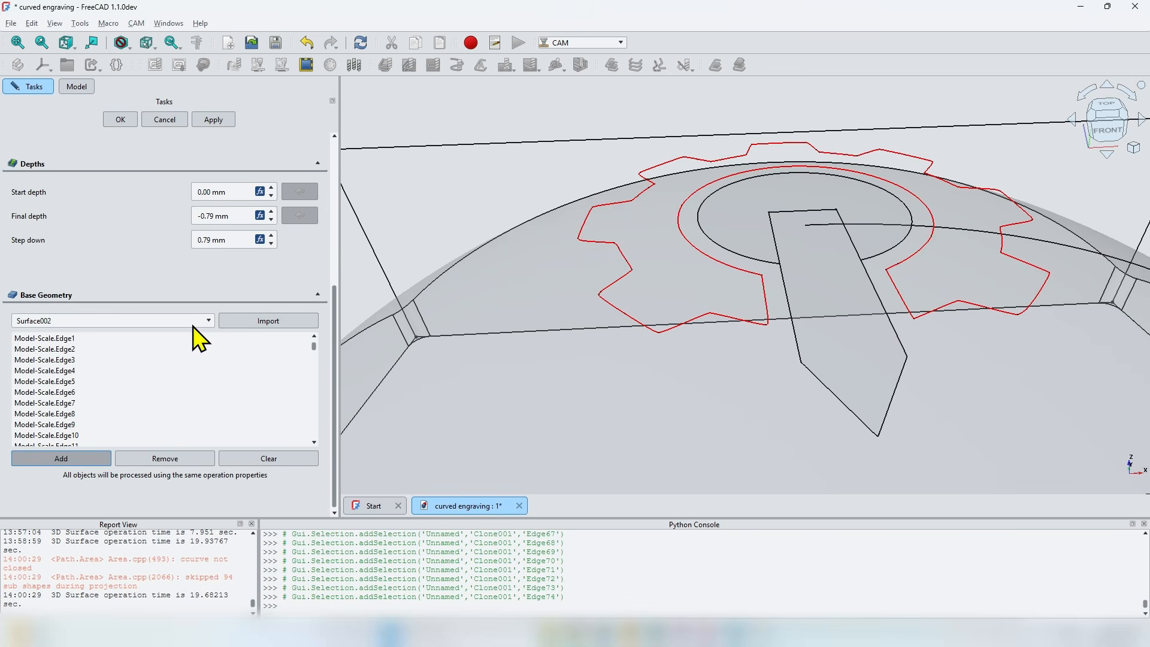
left_click(734, 252)
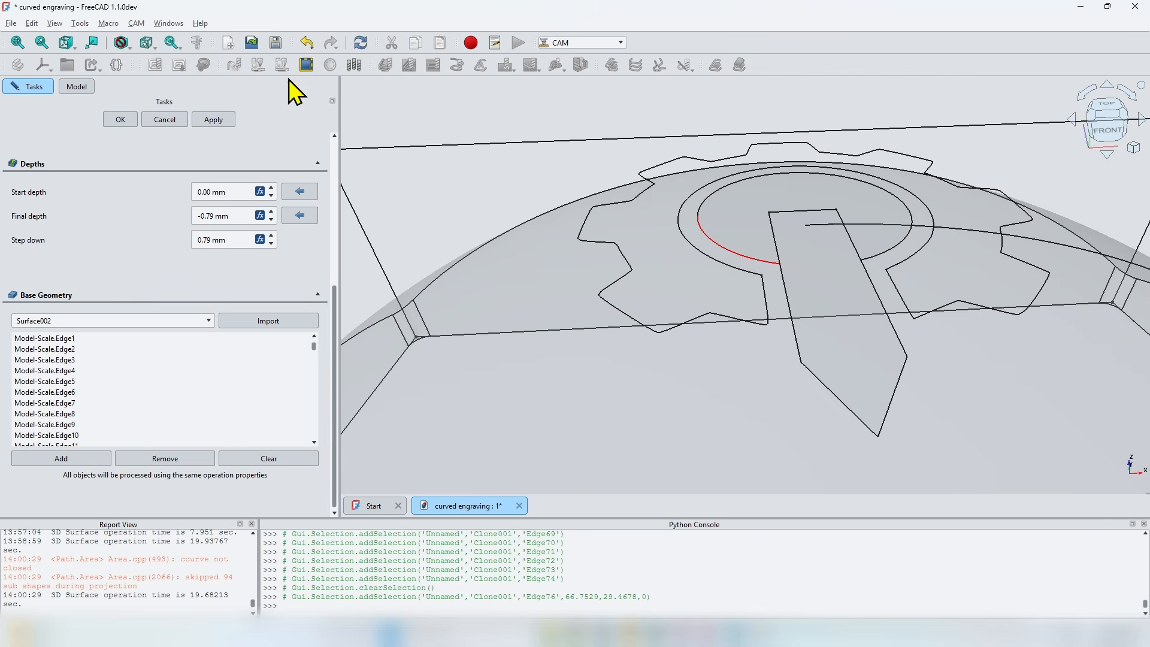
left_click(307, 66)
left_click(43, 462)
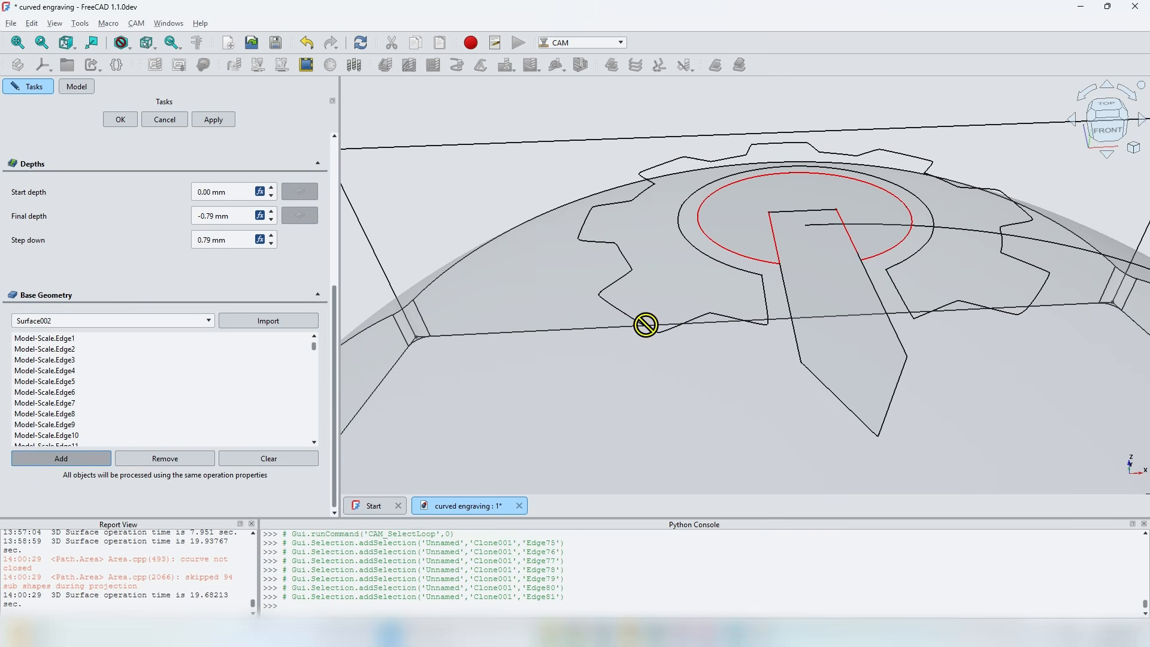
left_click(798, 348)
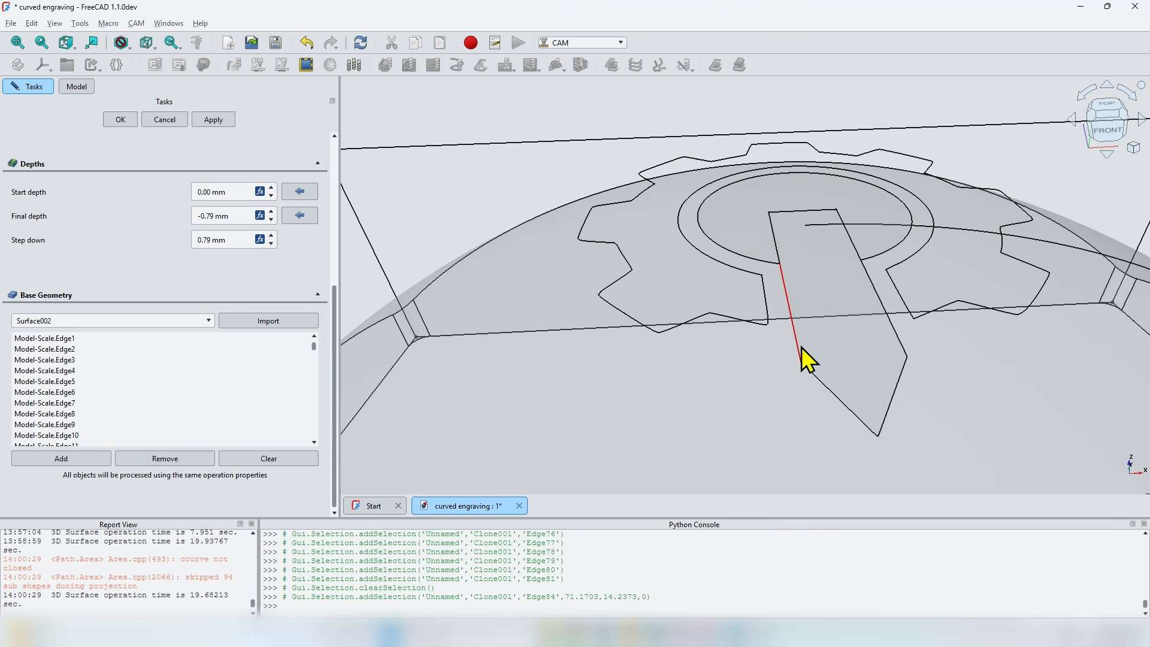
left_click(307, 66)
left_click(63, 465)
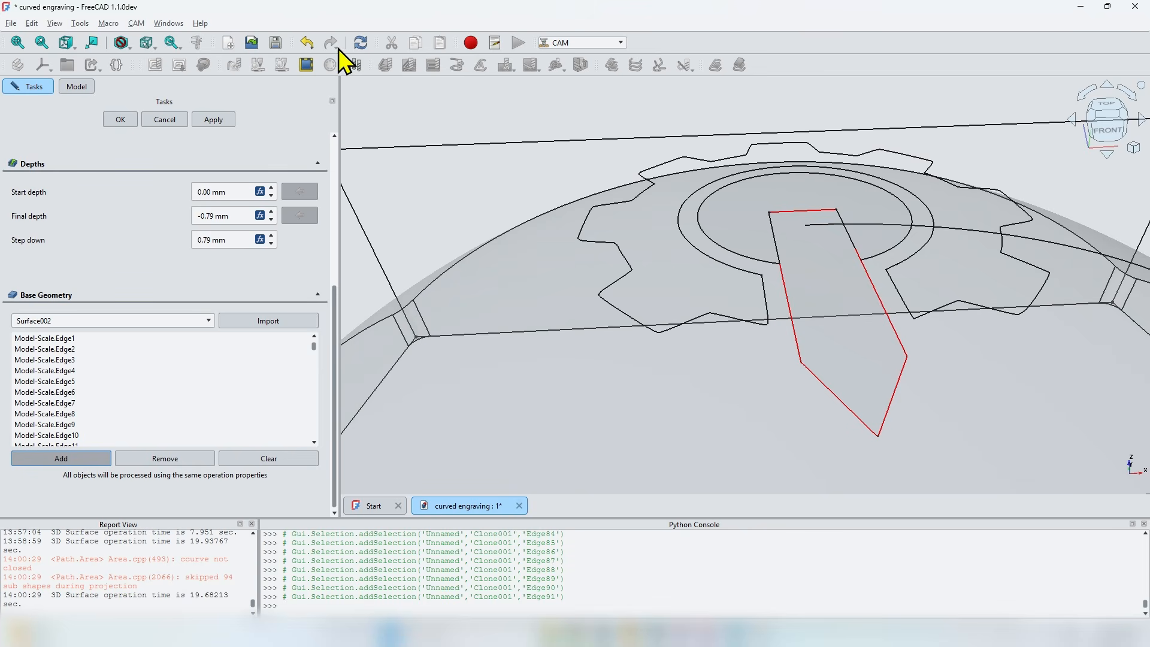
left_click(243, 459)
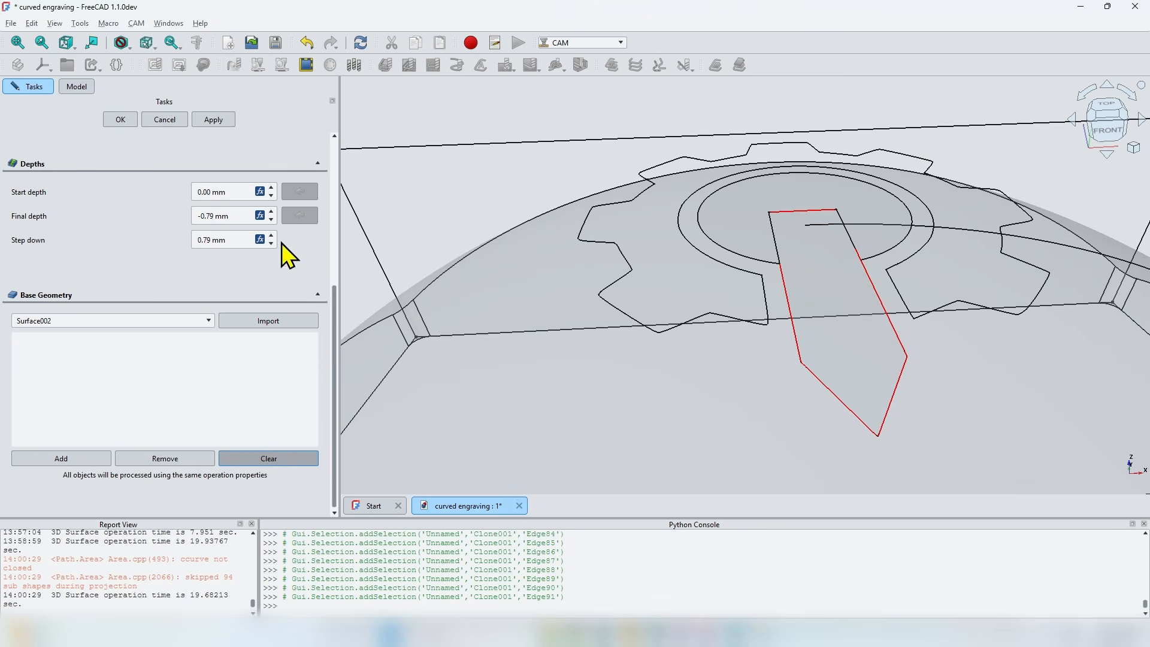
- Select all edges of Model-Scale in the job's Model group by running the recently used edge-selection macro on it
left_click(77, 87)
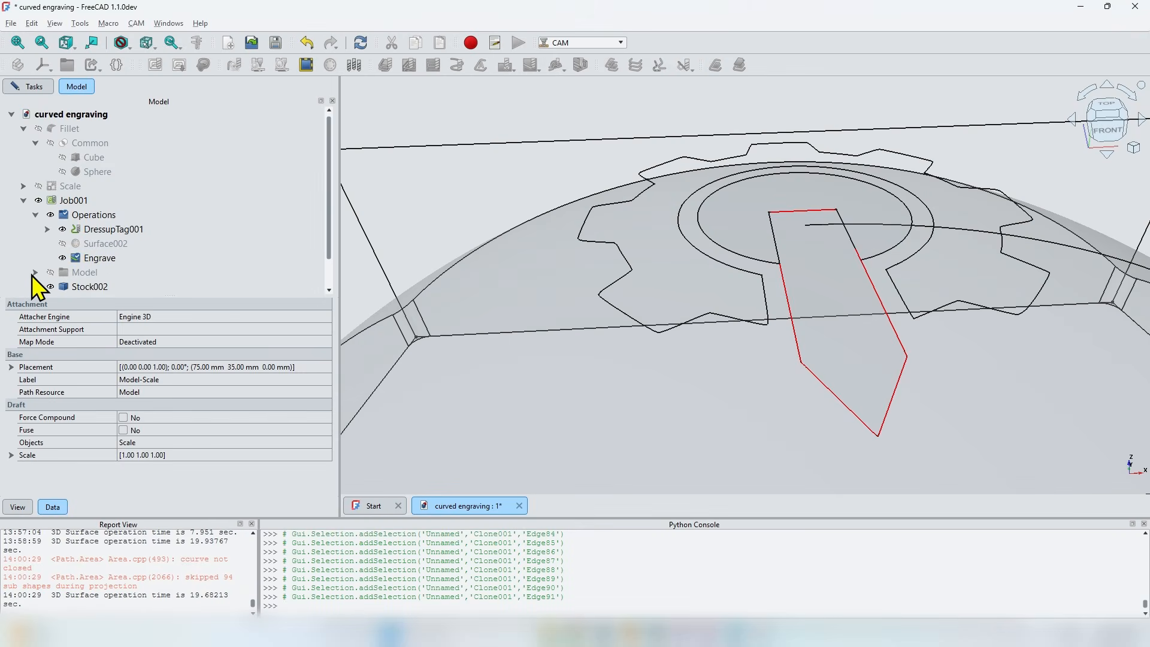
left_click(36, 272)
scroll(54, 233, "down", 2)
key("Escape")
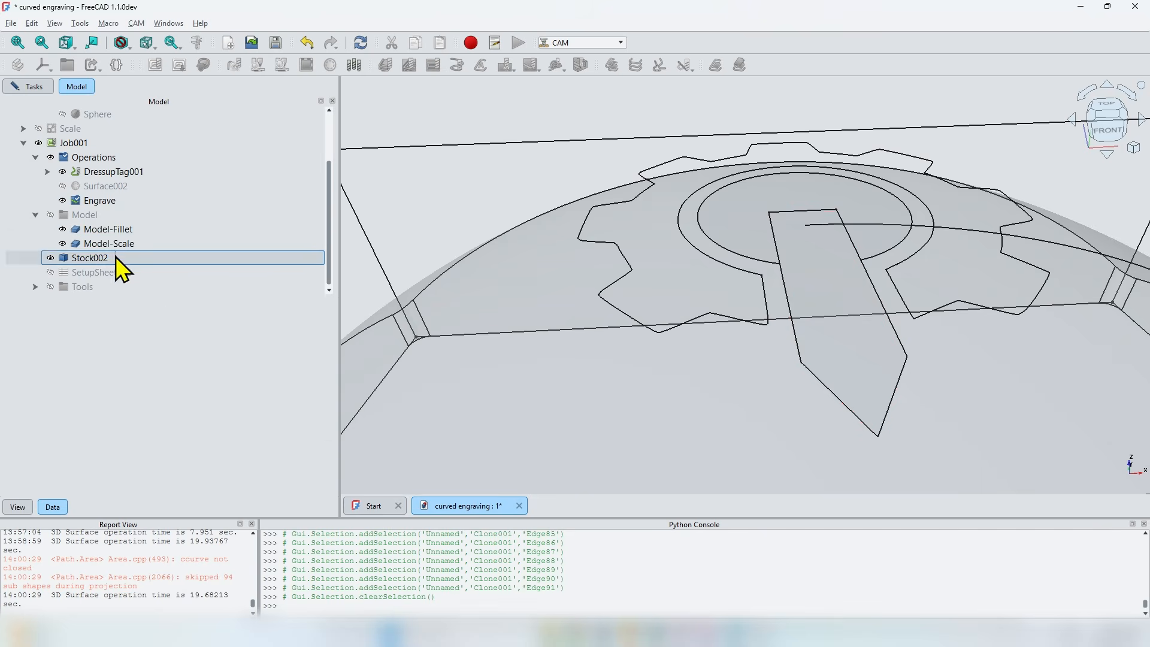
left_click(117, 246)
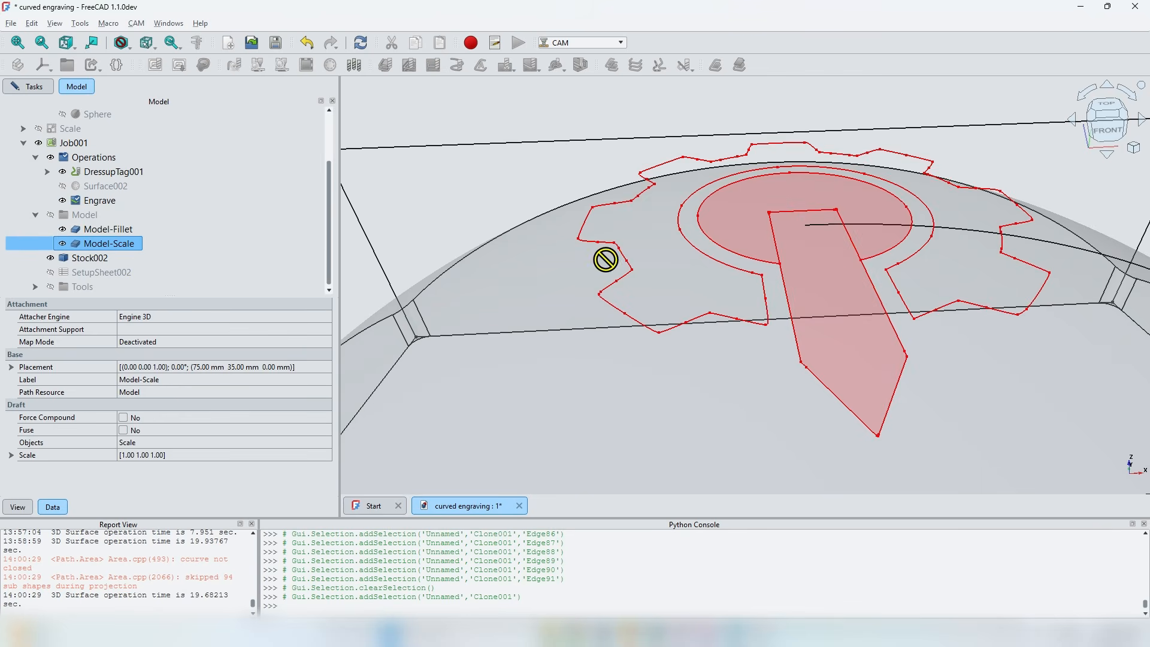
left_click(108, 23)
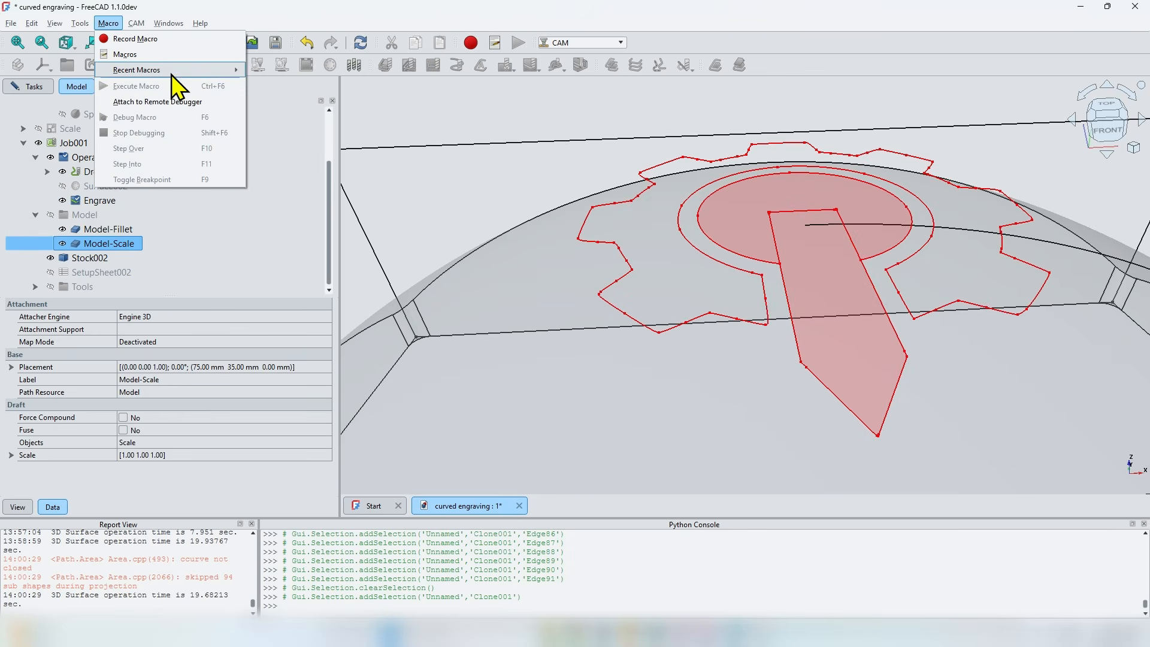
mouse_move(172, 75)
left_click(303, 102)
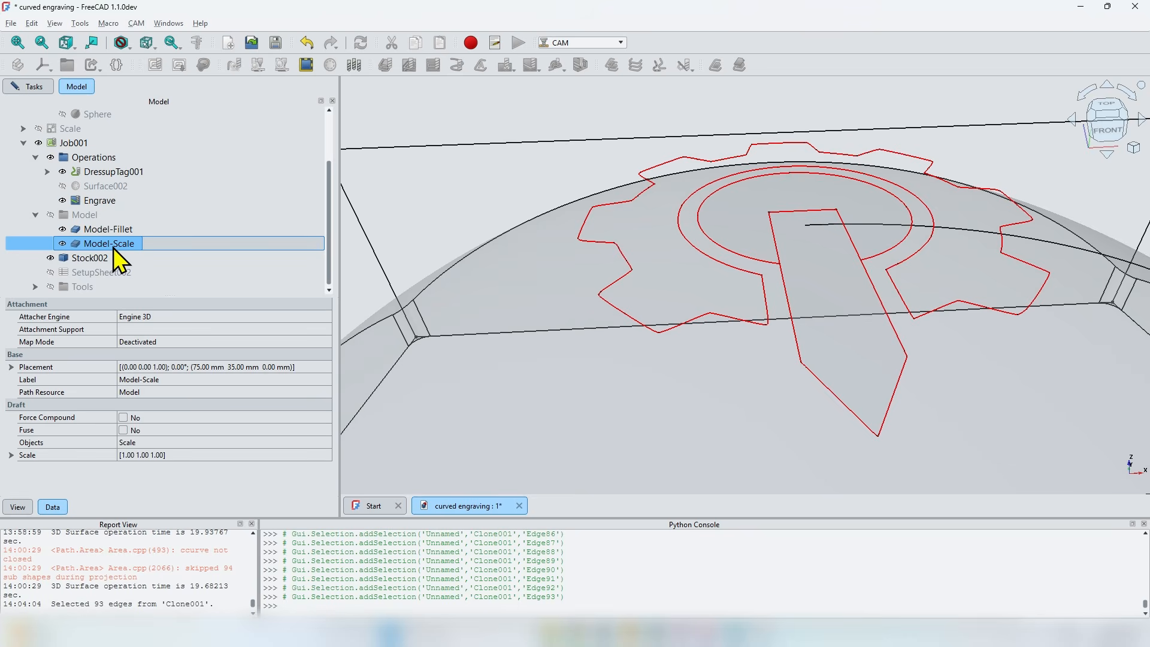
left_click_drag(114, 248, 616, 274)
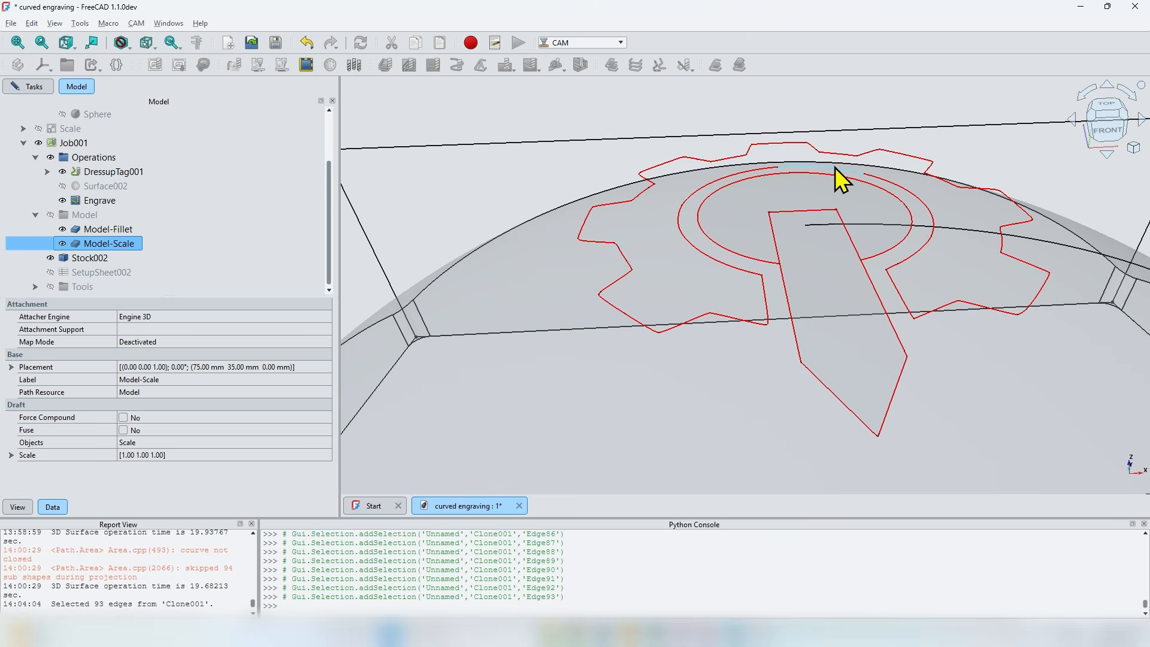
- Add the selected logo edges to the Engrave operation's base geometry and apply it to generate the toolpath
left_click(30, 85)
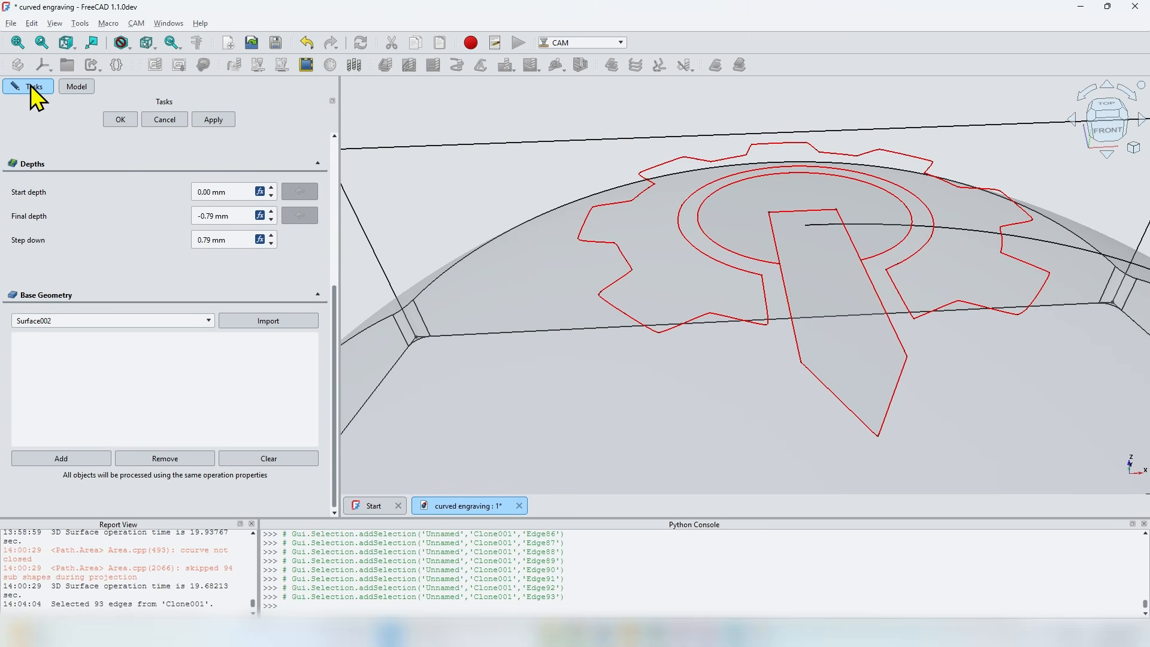
left_click(69, 457)
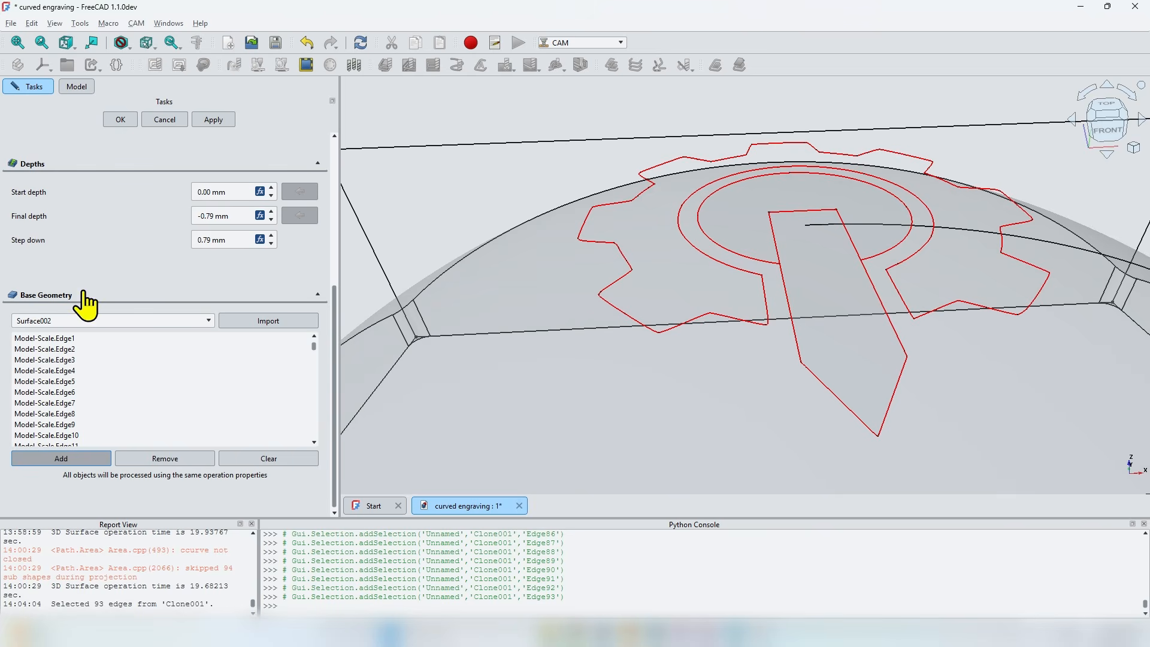
left_click(212, 119)
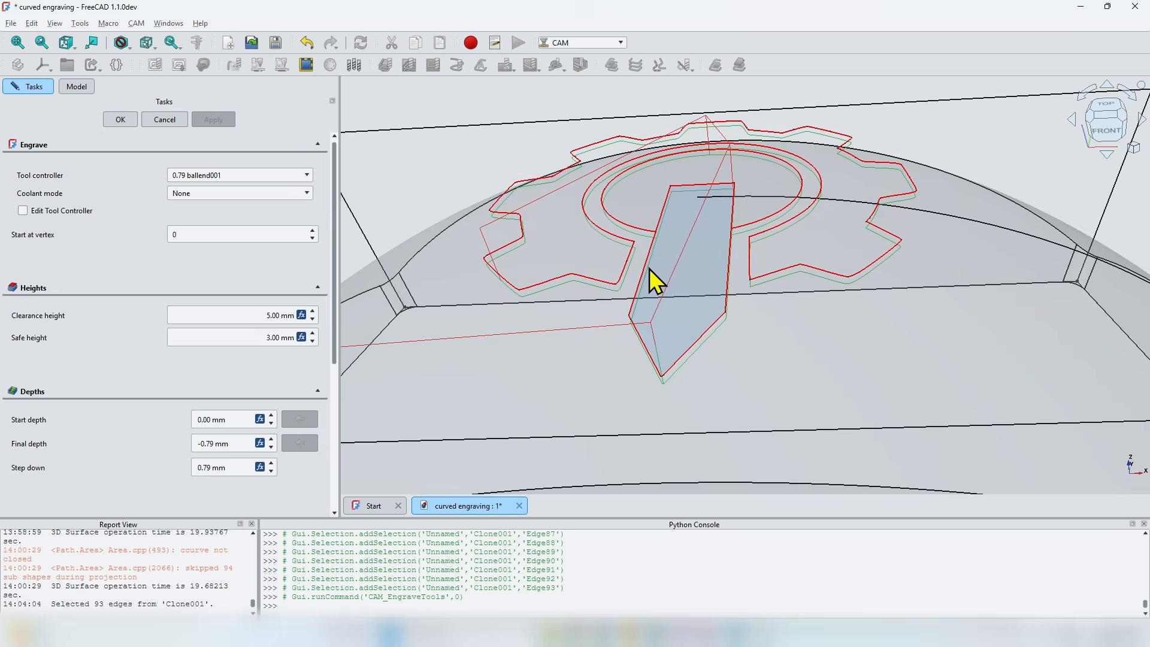
- Examine the flat engraving toolpath against the dome's curvature in an orthographic front view
middle_click_drag(650, 269, 693, 199)
scroll(698, 230, "up", 2)
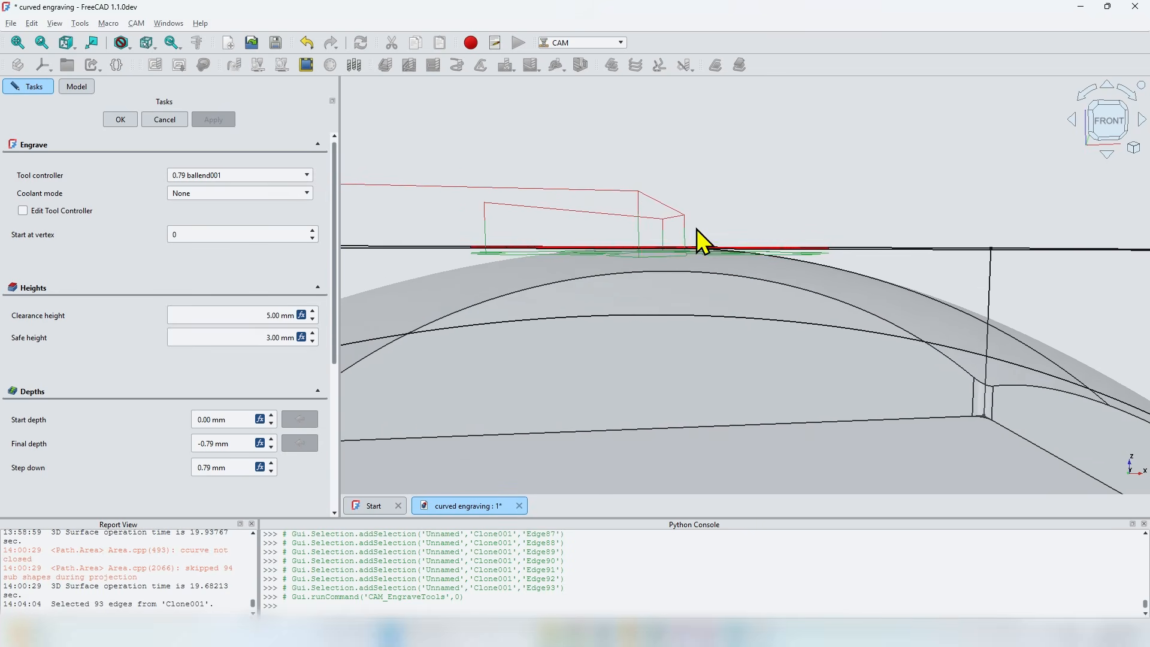
left_click(1111, 120)
left_click(1133, 148)
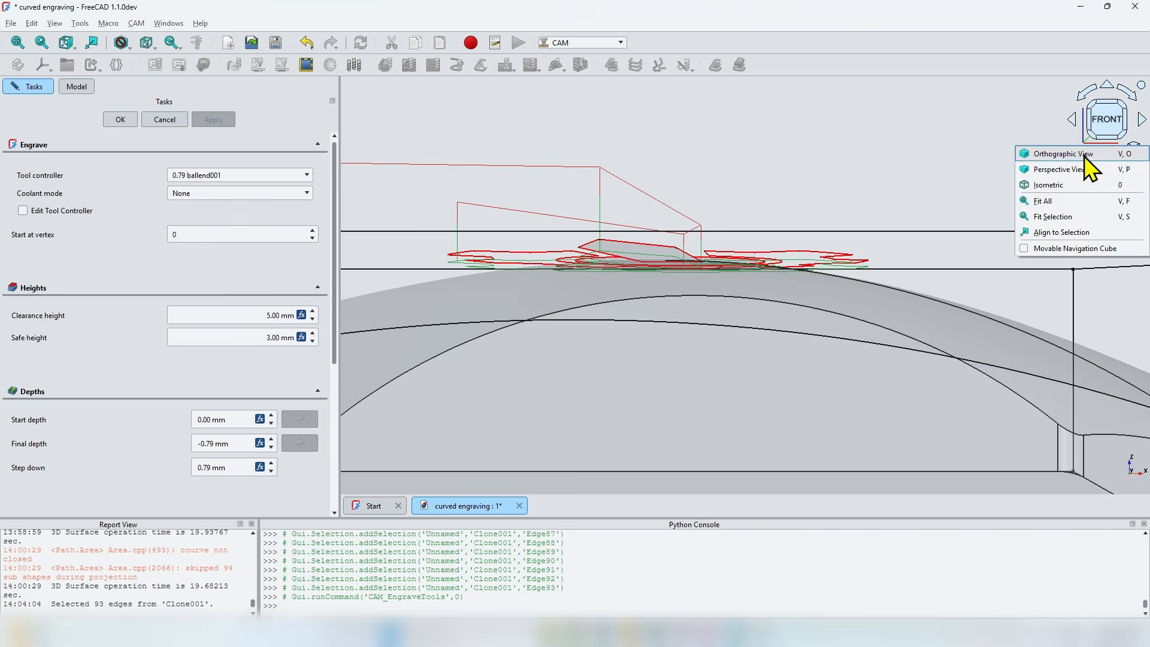
left_click(1051, 152)
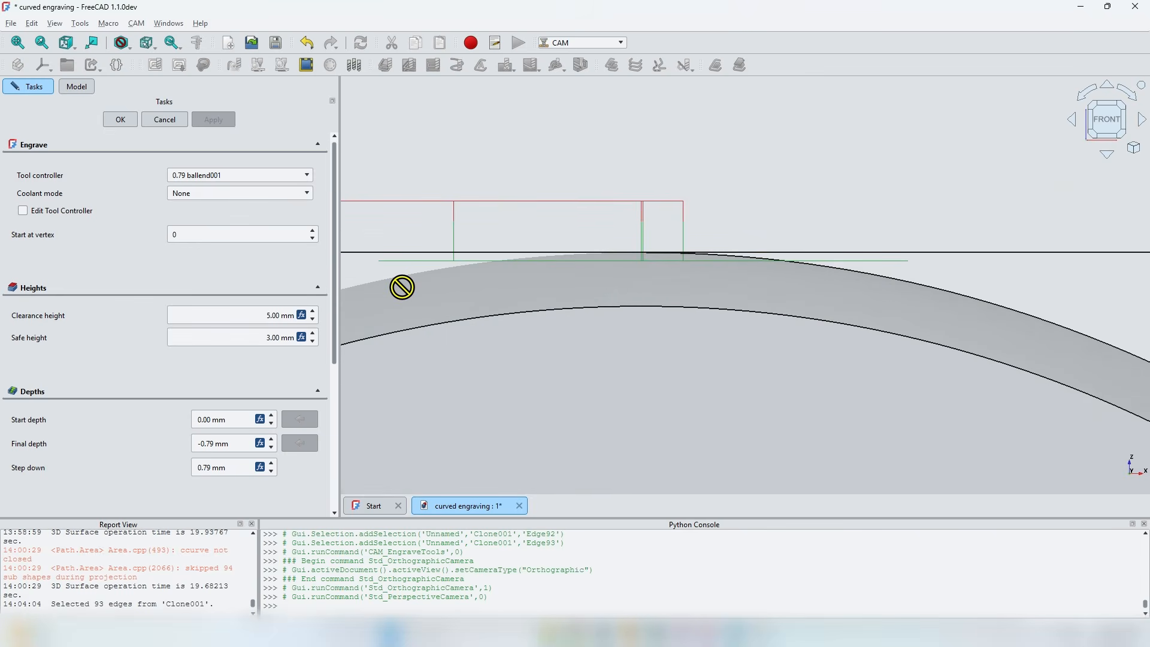
scroll(636, 387, "down", 4)
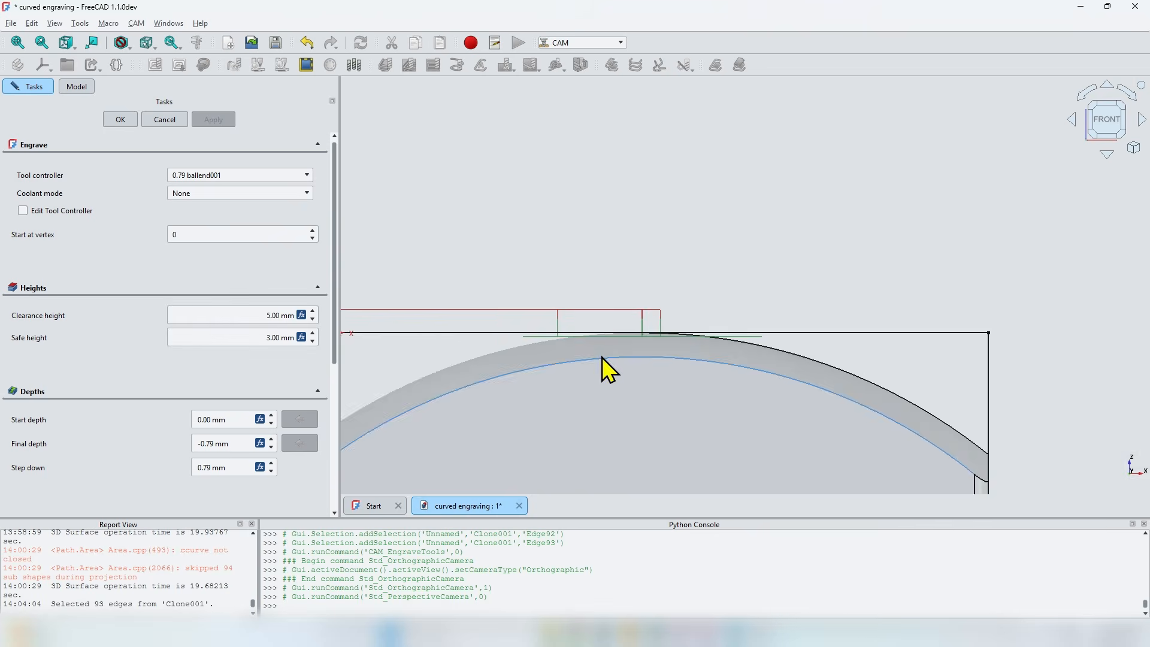
scroll(603, 350, "up", 4)
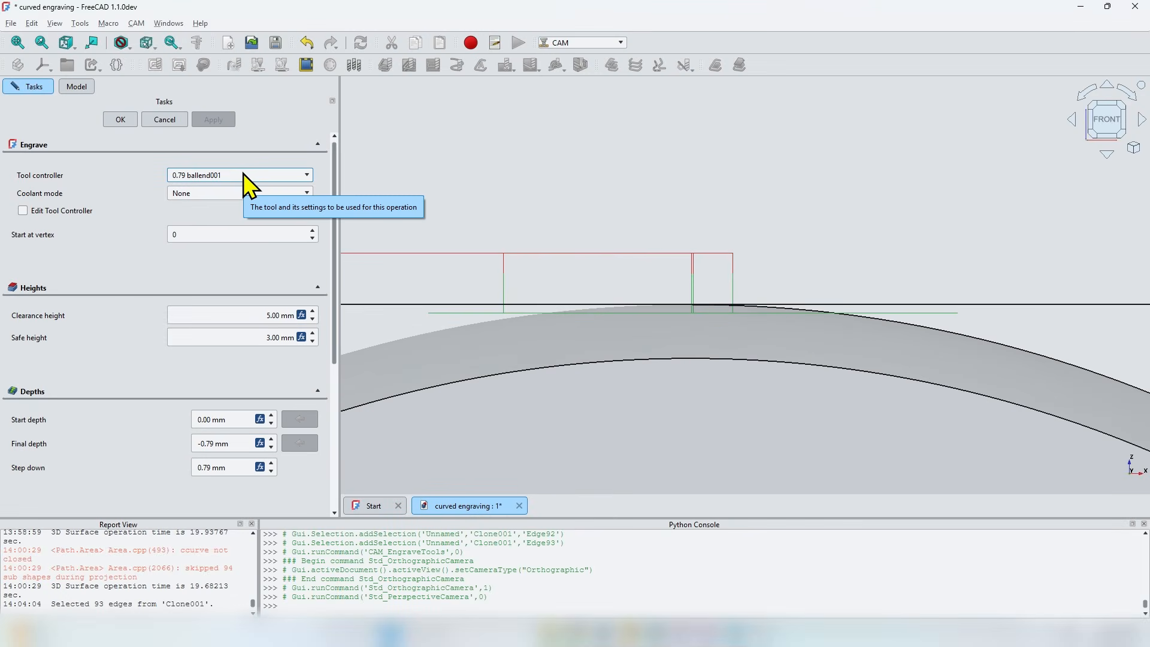
- Switch the Engrave operation to the 30 Deg. V-Bit001 tool controller, set its final depth to -1 mm, and apply and accept the changes
left_click(243, 174)
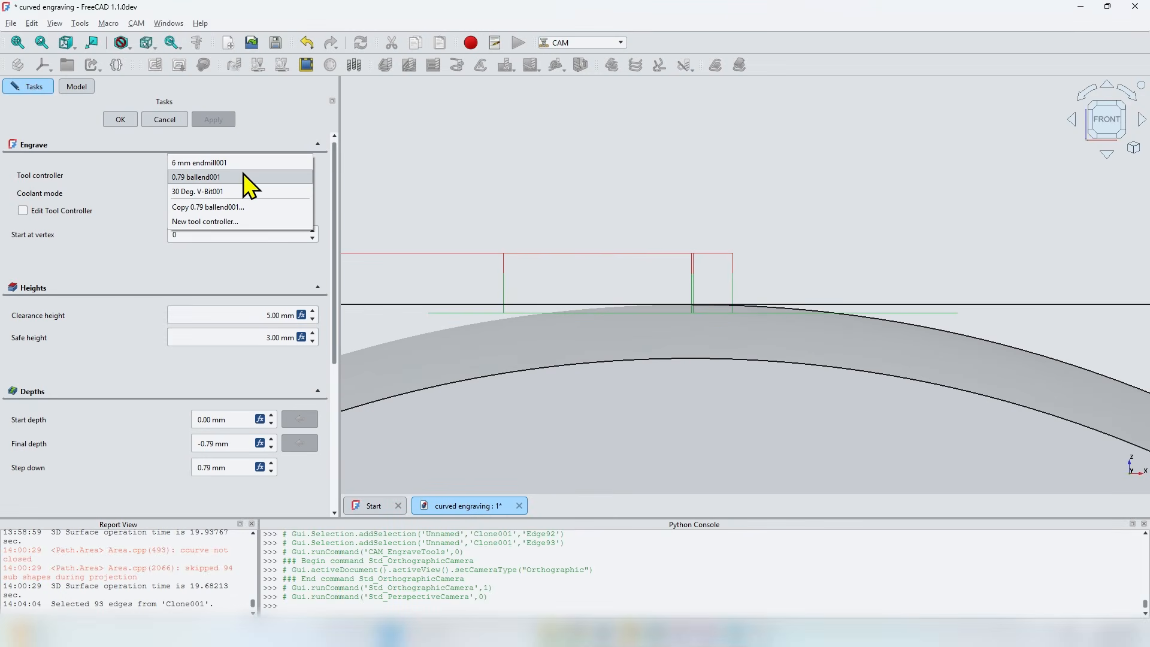
left_click(219, 191)
left_click(262, 444)
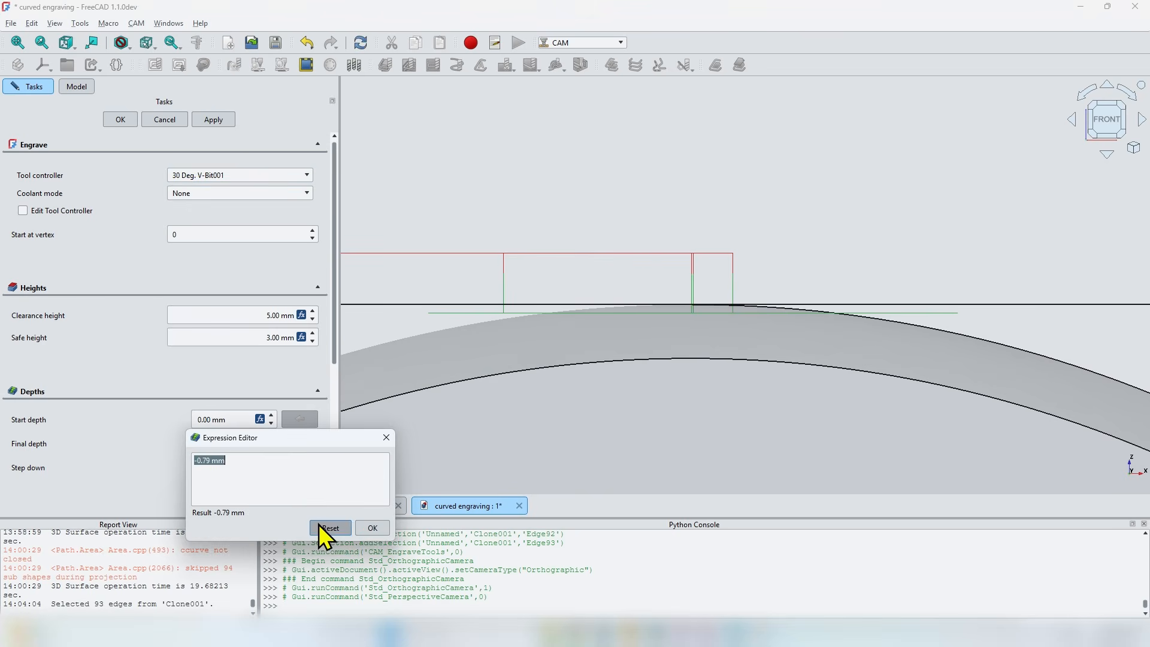
left_click(320, 524)
double_click(212, 444)
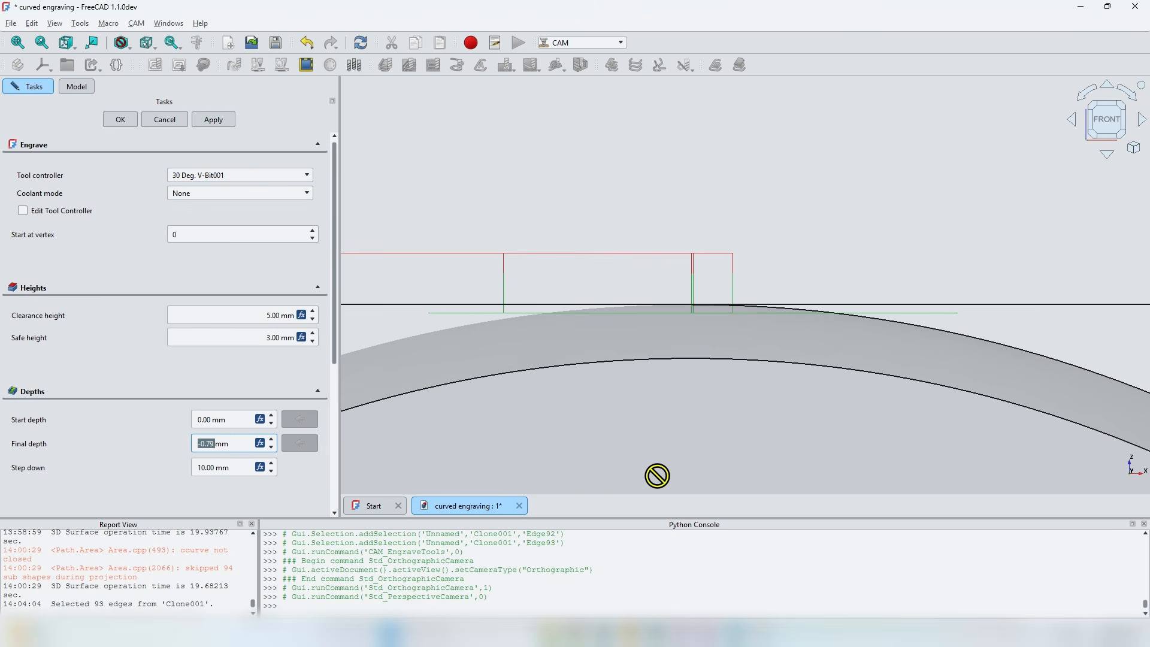
type("-1")
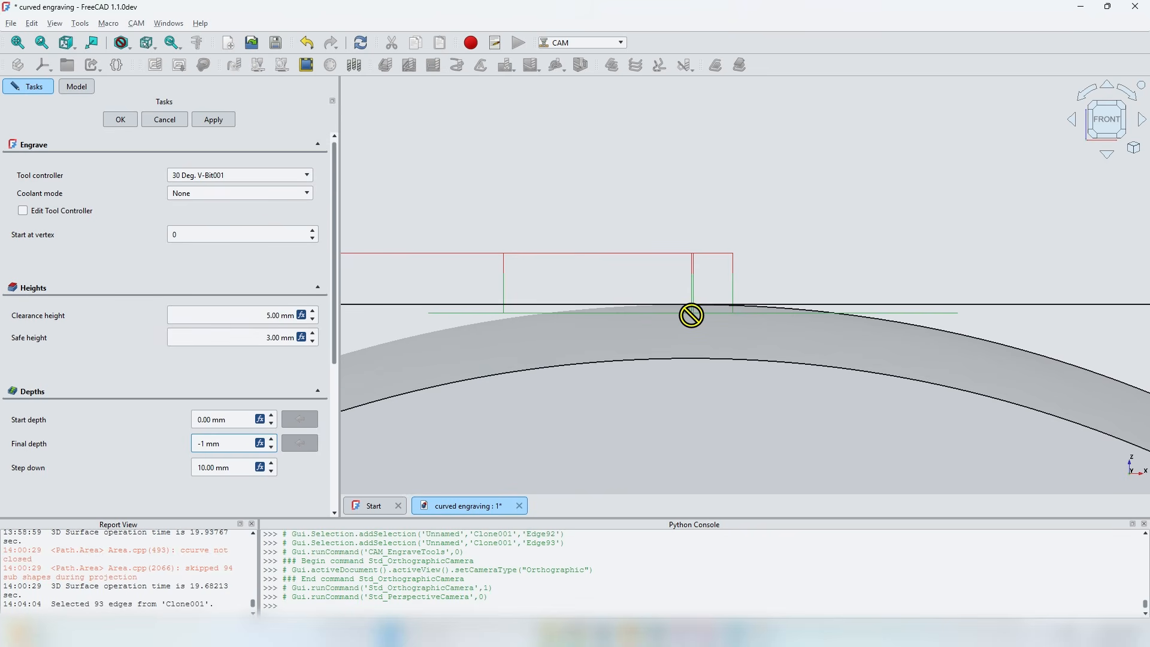
left_click(223, 120)
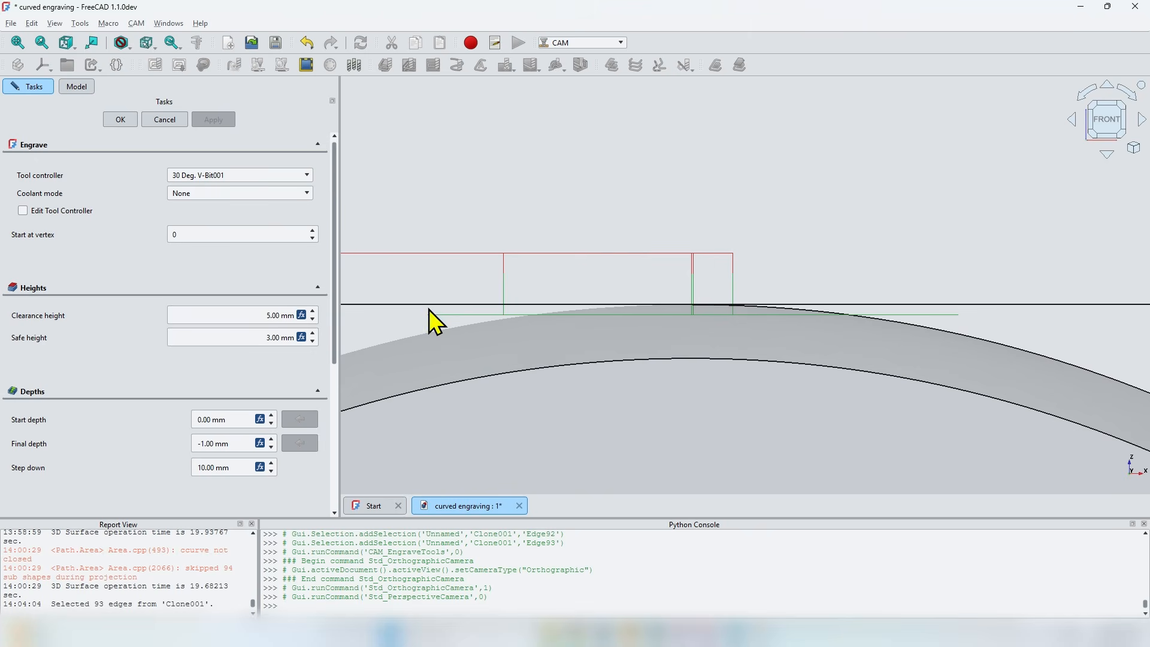
left_click(118, 120)
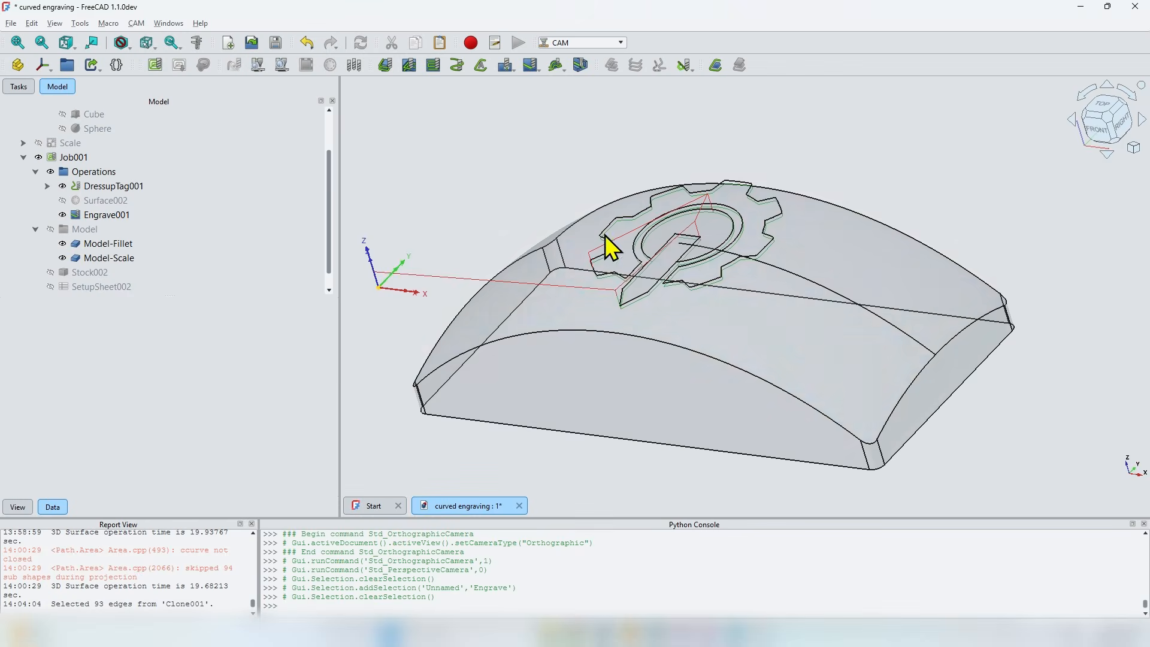
- Add a Z Depth Correction dressup to Engrave001, leaving the probe points file empty
scroll(646, 269, "up", 4)
middle_click_drag(645, 269, 764, 211)
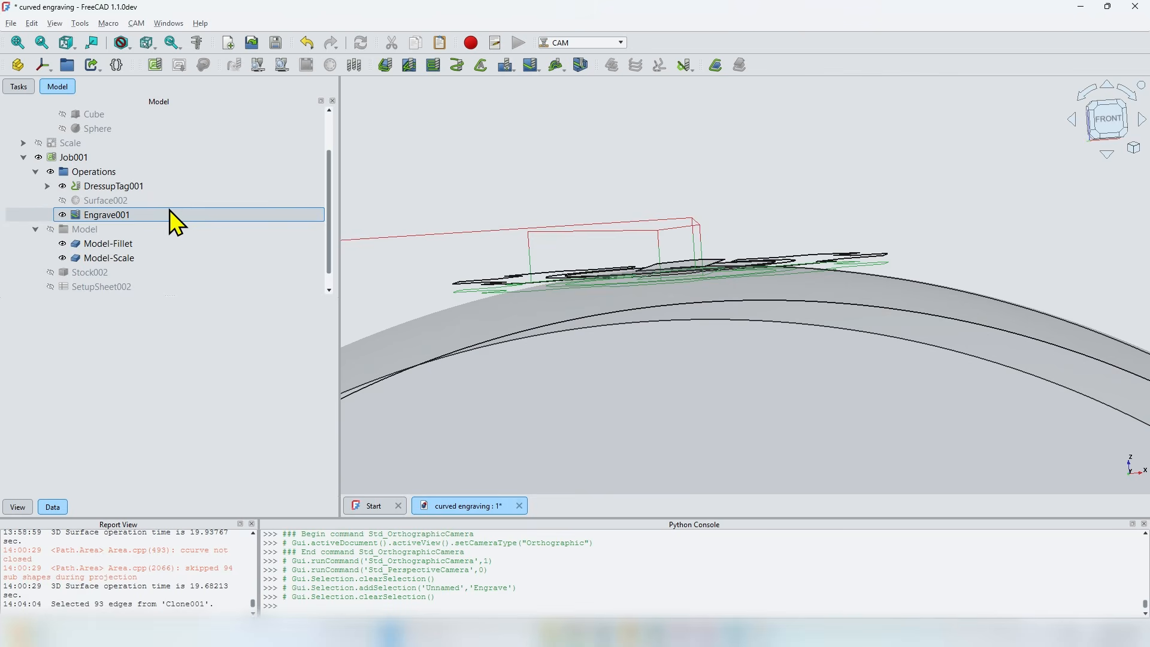
left_click(170, 210)
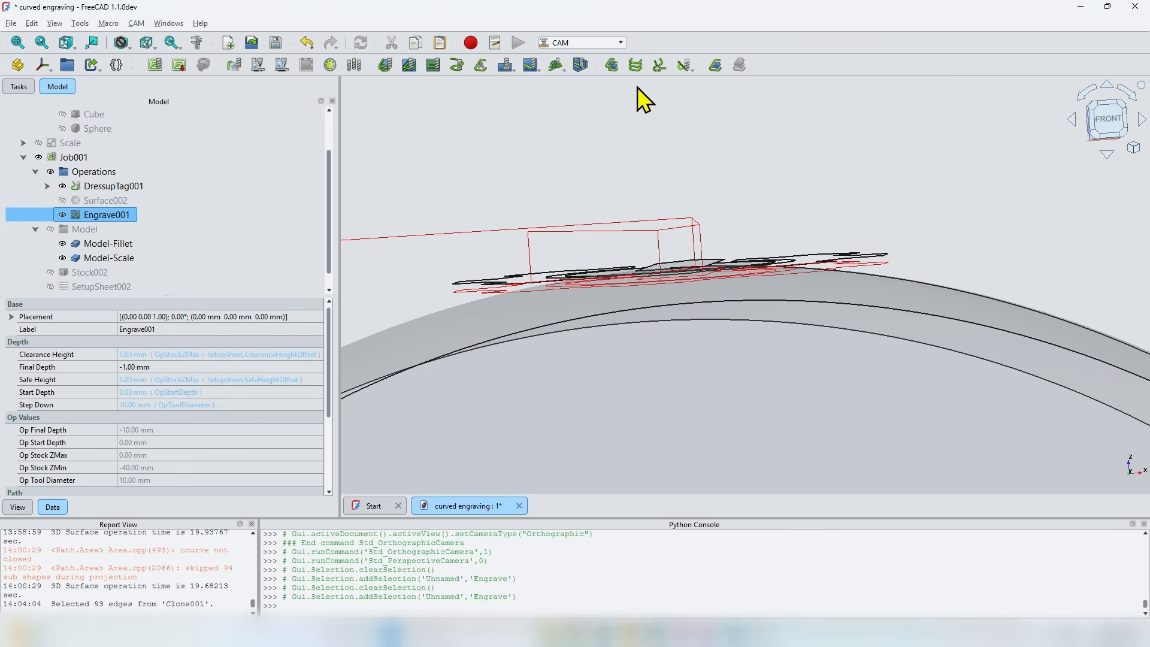
left_click(692, 72)
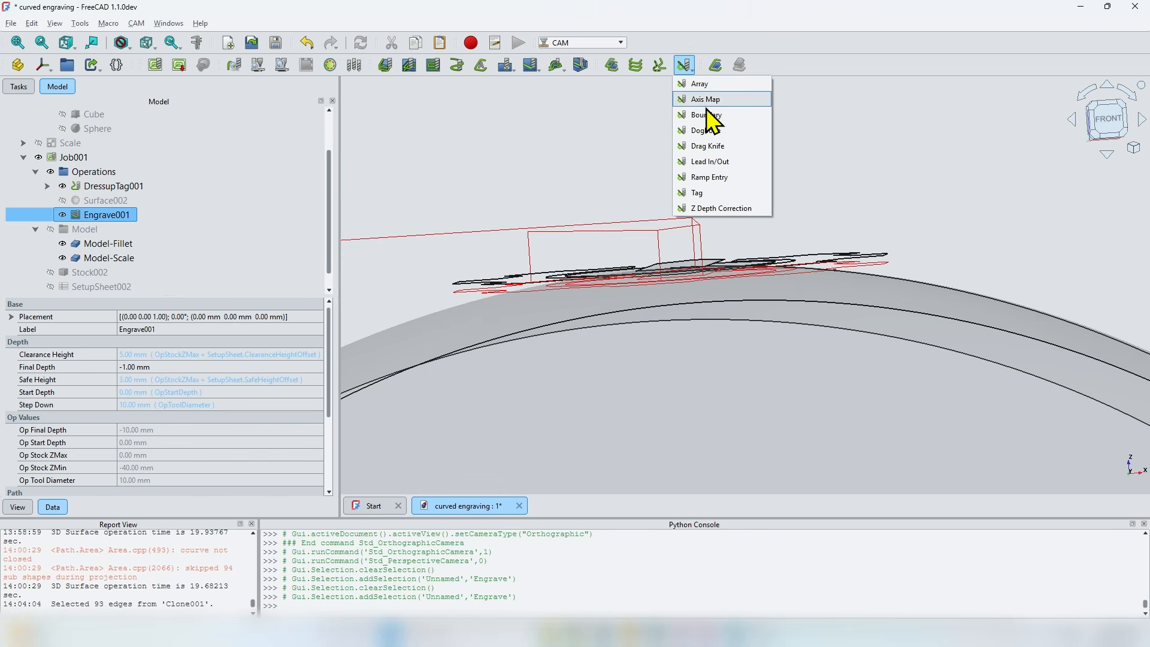
left_click(721, 208)
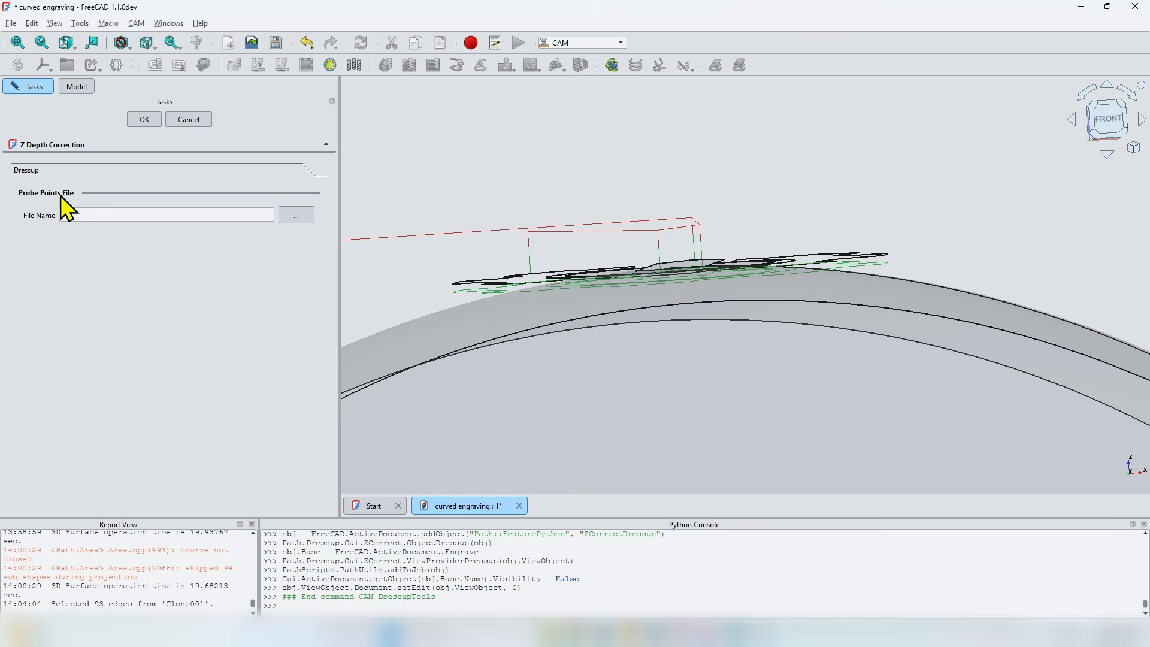
left_click(144, 121)
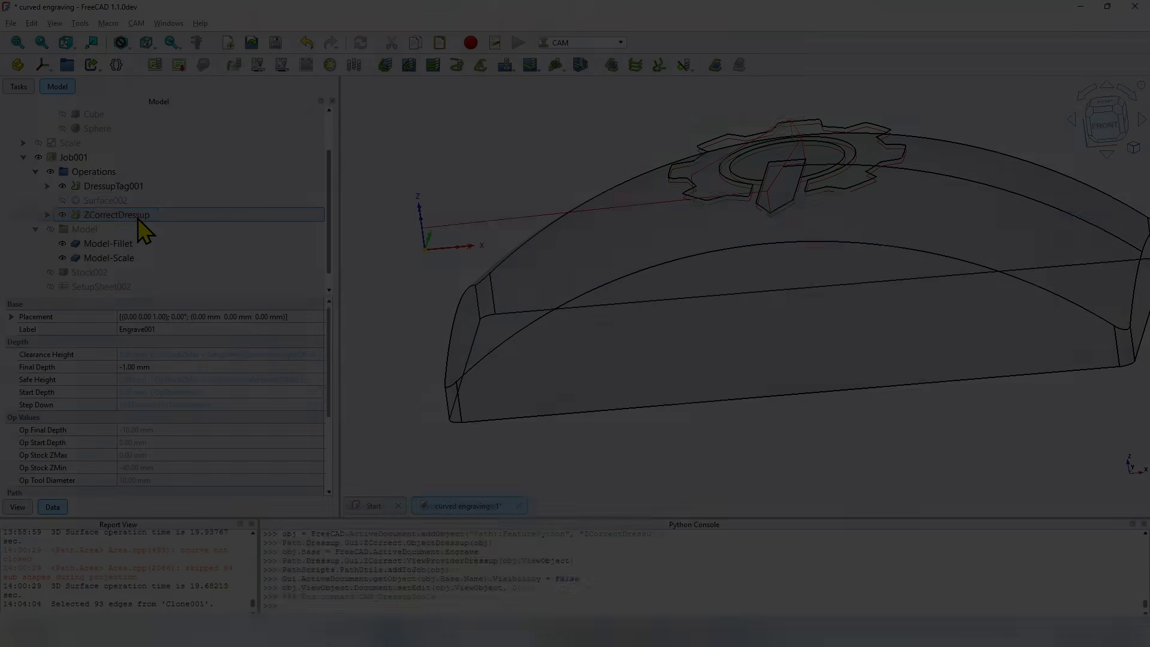
- Run the Add_Surface_to_ZDepthCorrection macro on ZCorrectDressup together with the domed face of Model-Fillet, and inspect the projected toolpath
left_click(137, 217)
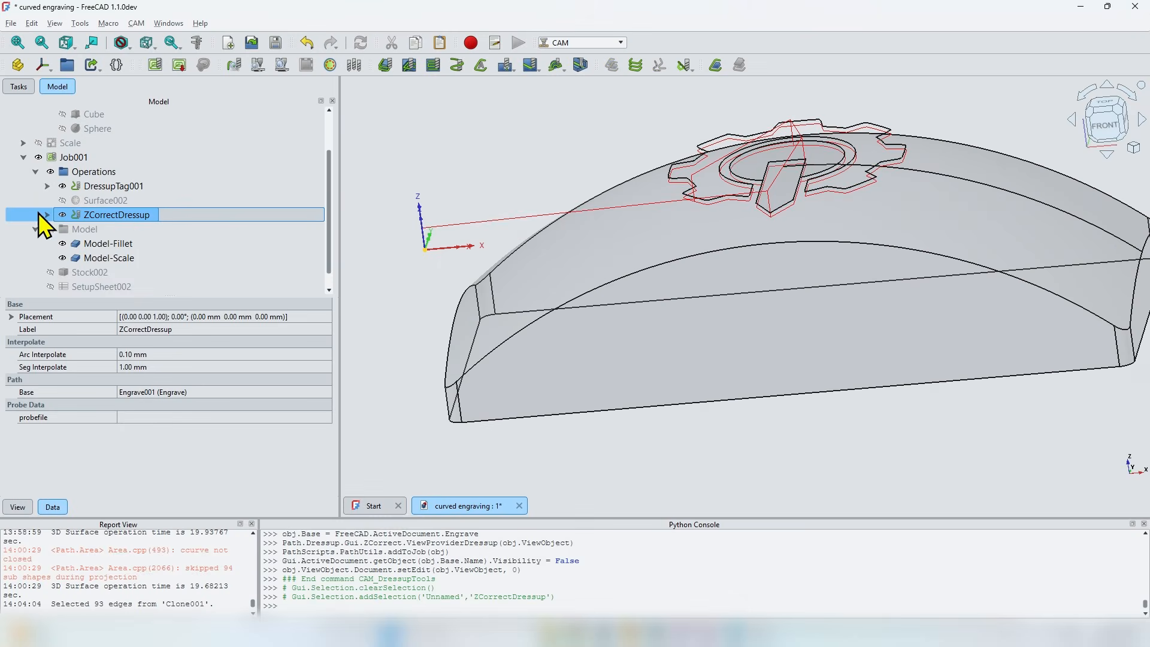
left_click(623, 242, "ctrl")
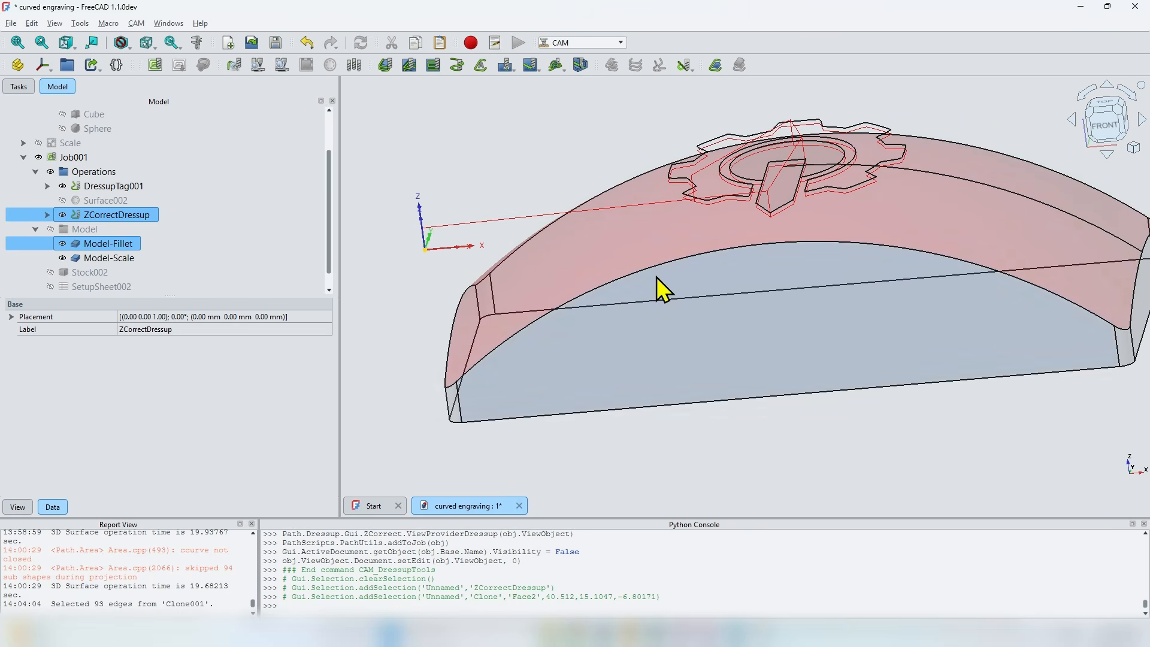
left_click(107, 23)
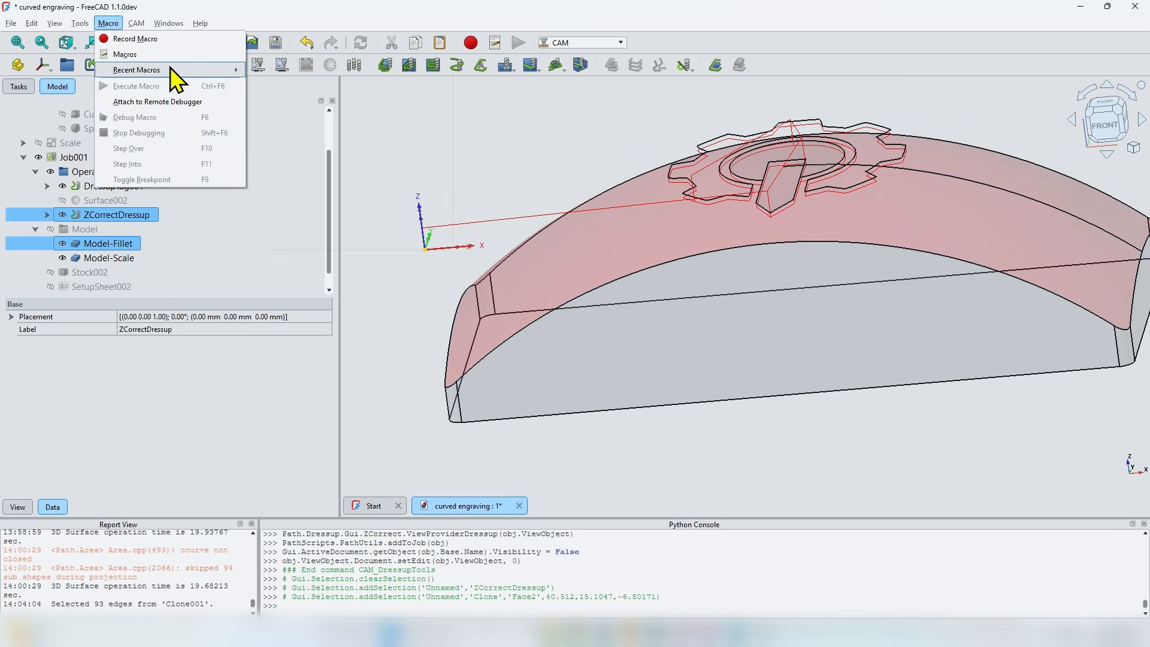
mouse_move(206, 70)
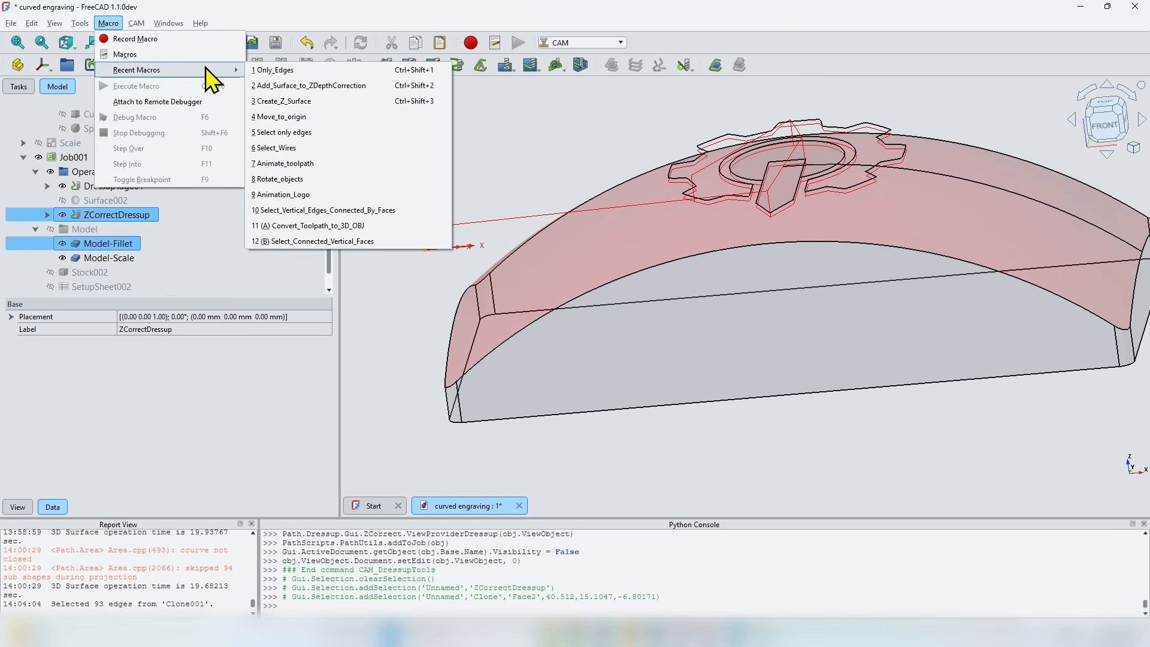
left_click(307, 85)
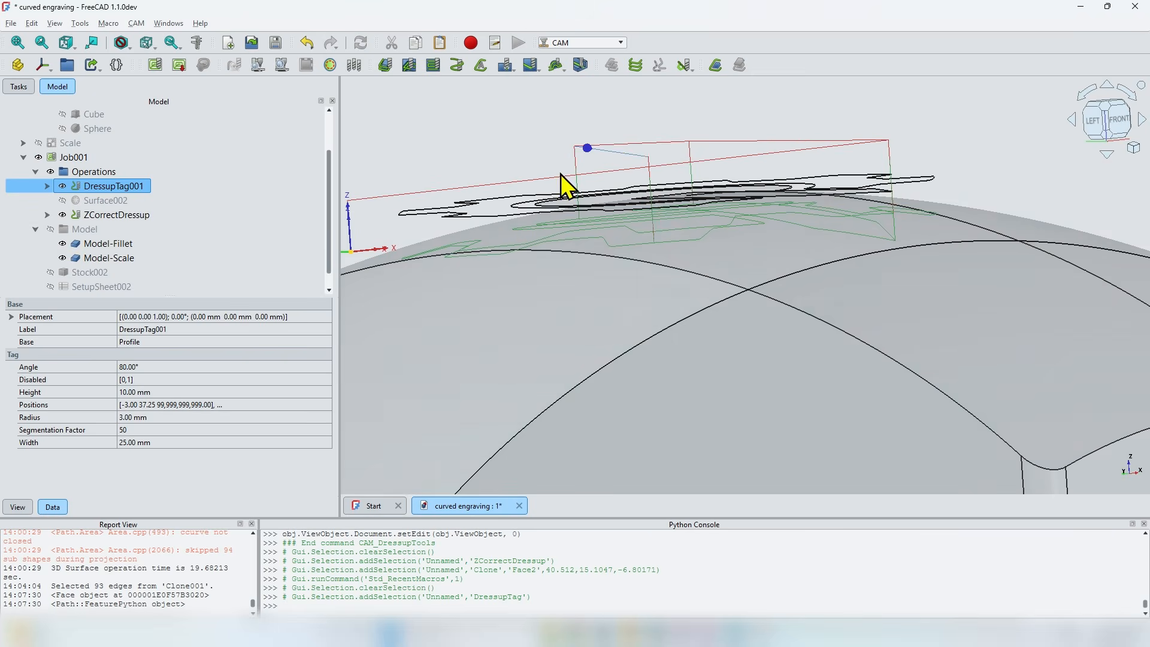
scroll(547, 247, "down", 3)
middle_click_drag(631, 247, 784, 242)
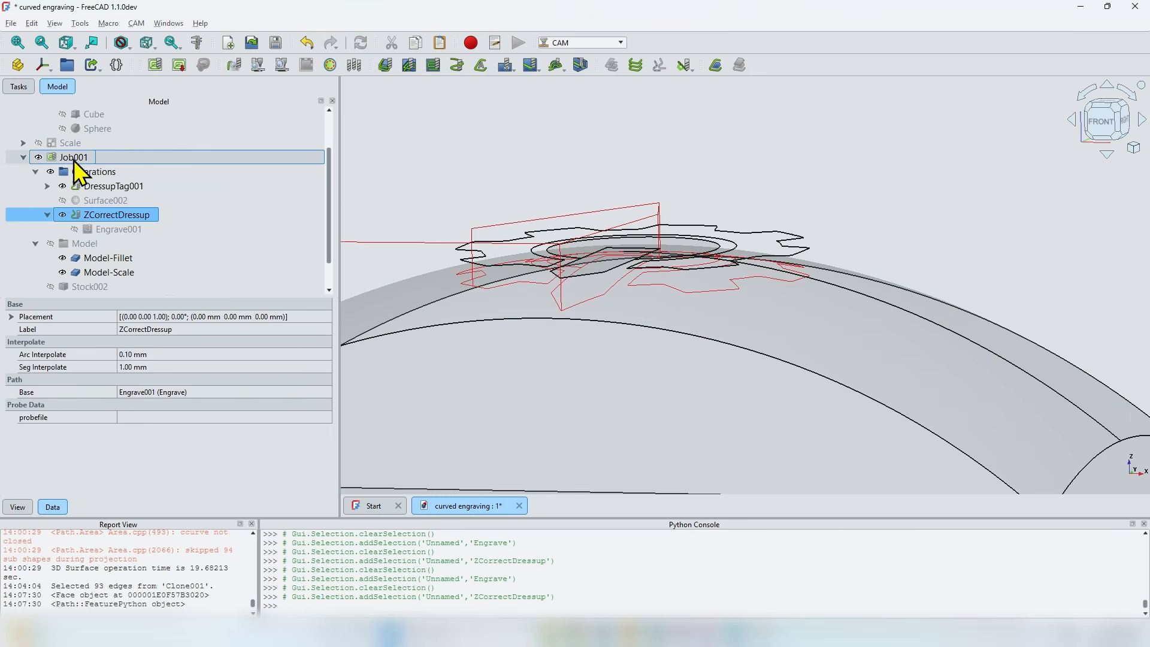
- Show the properties of Job001
left_click(73, 159)
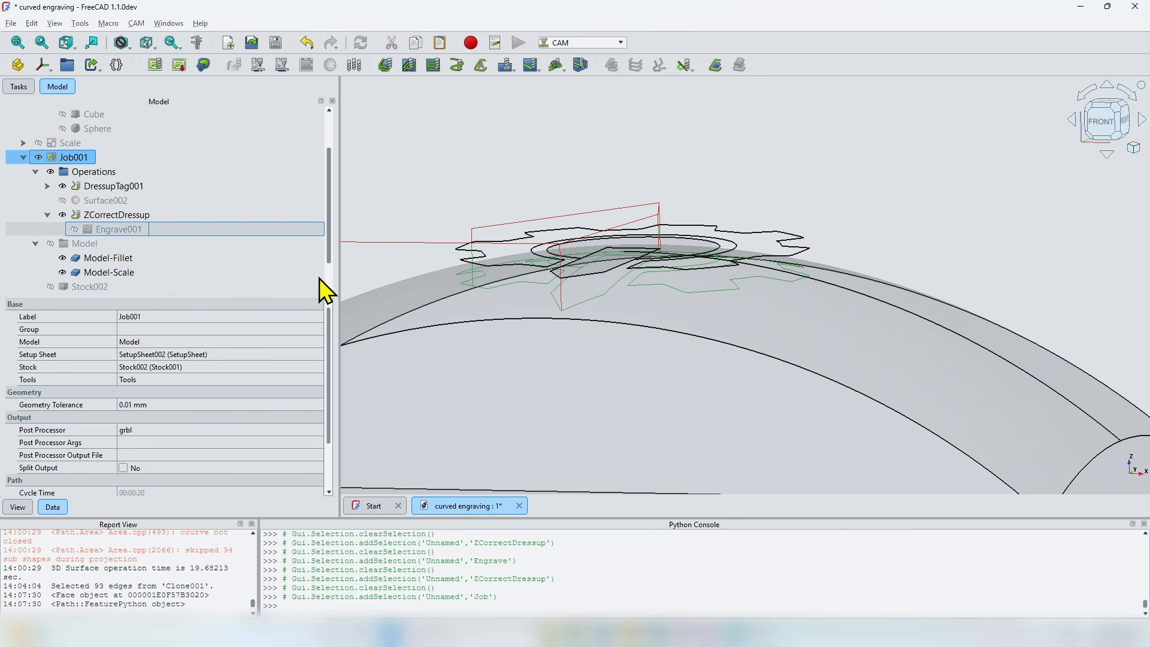